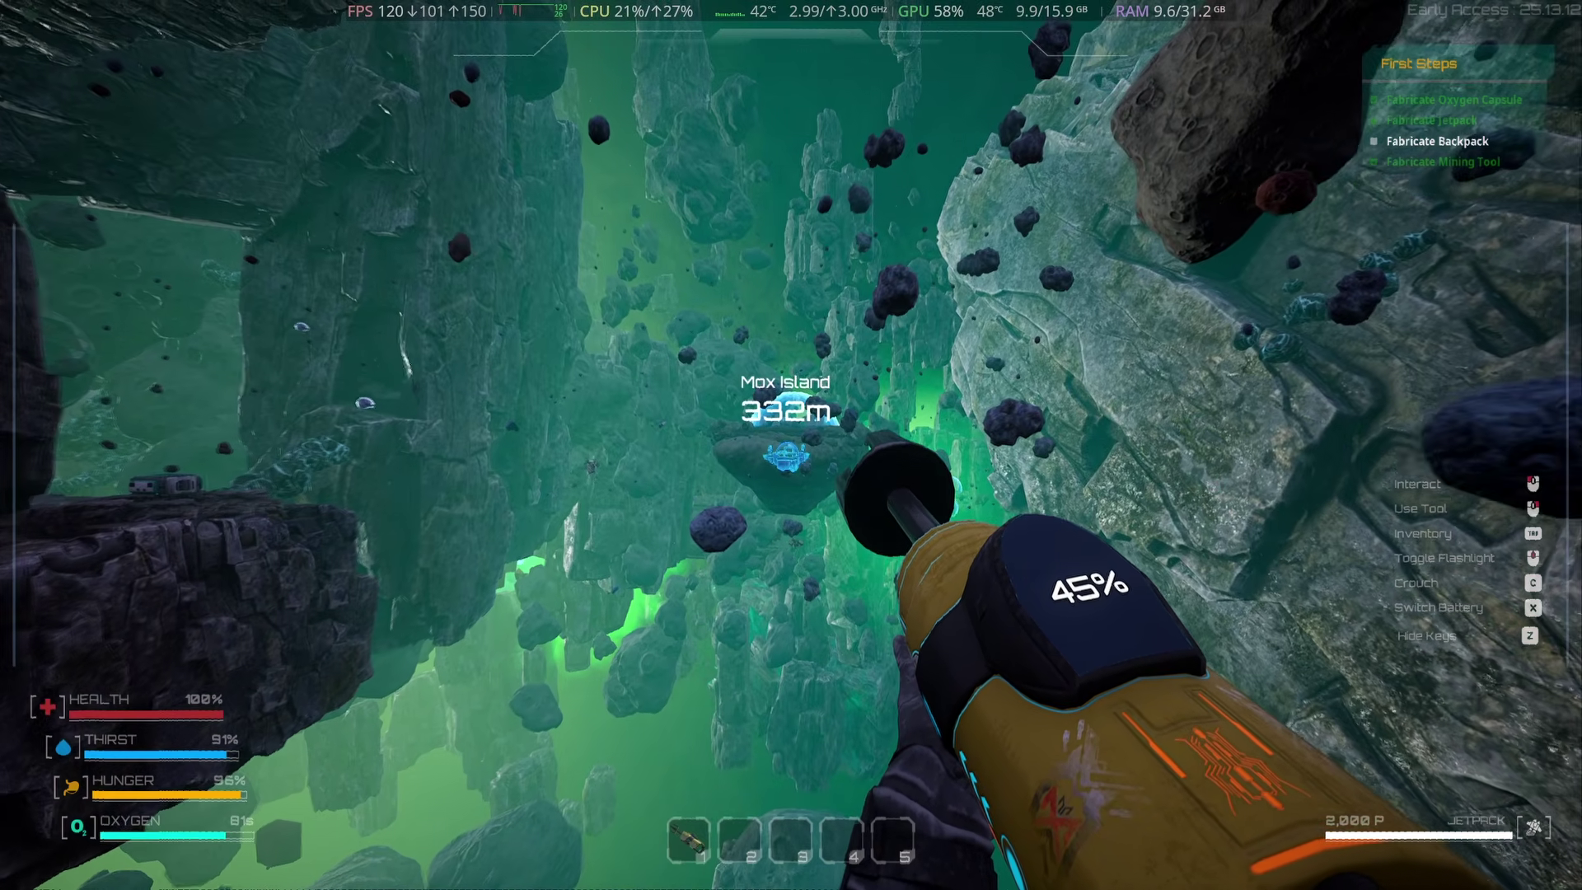
# - Jetpack across to Mox Island in the space survival game
pyautogui.press('space')
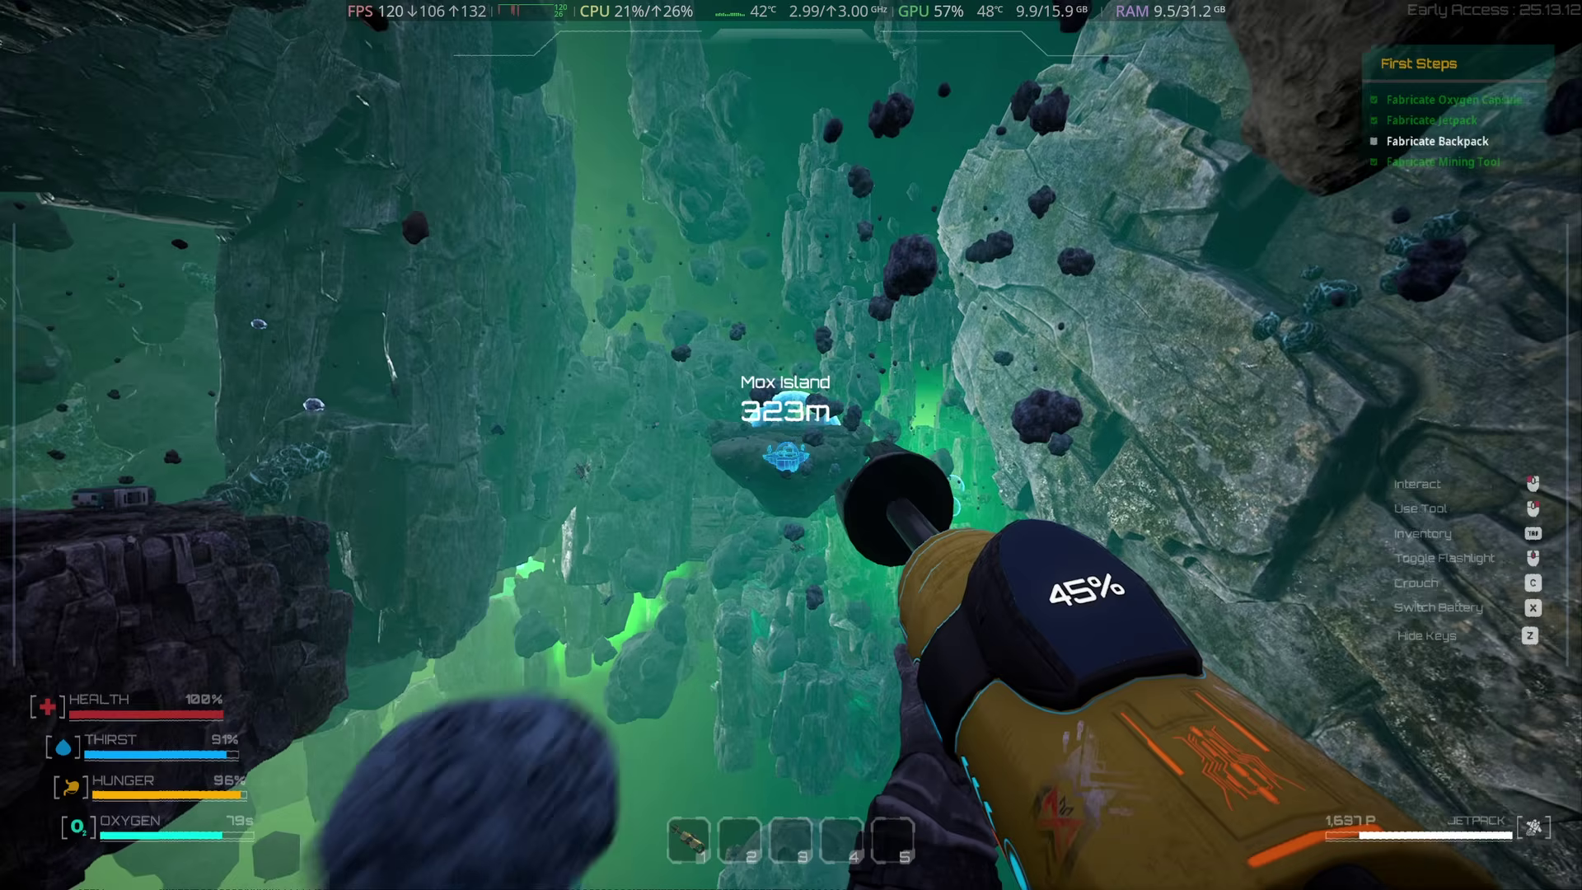
pyautogui.press('space')
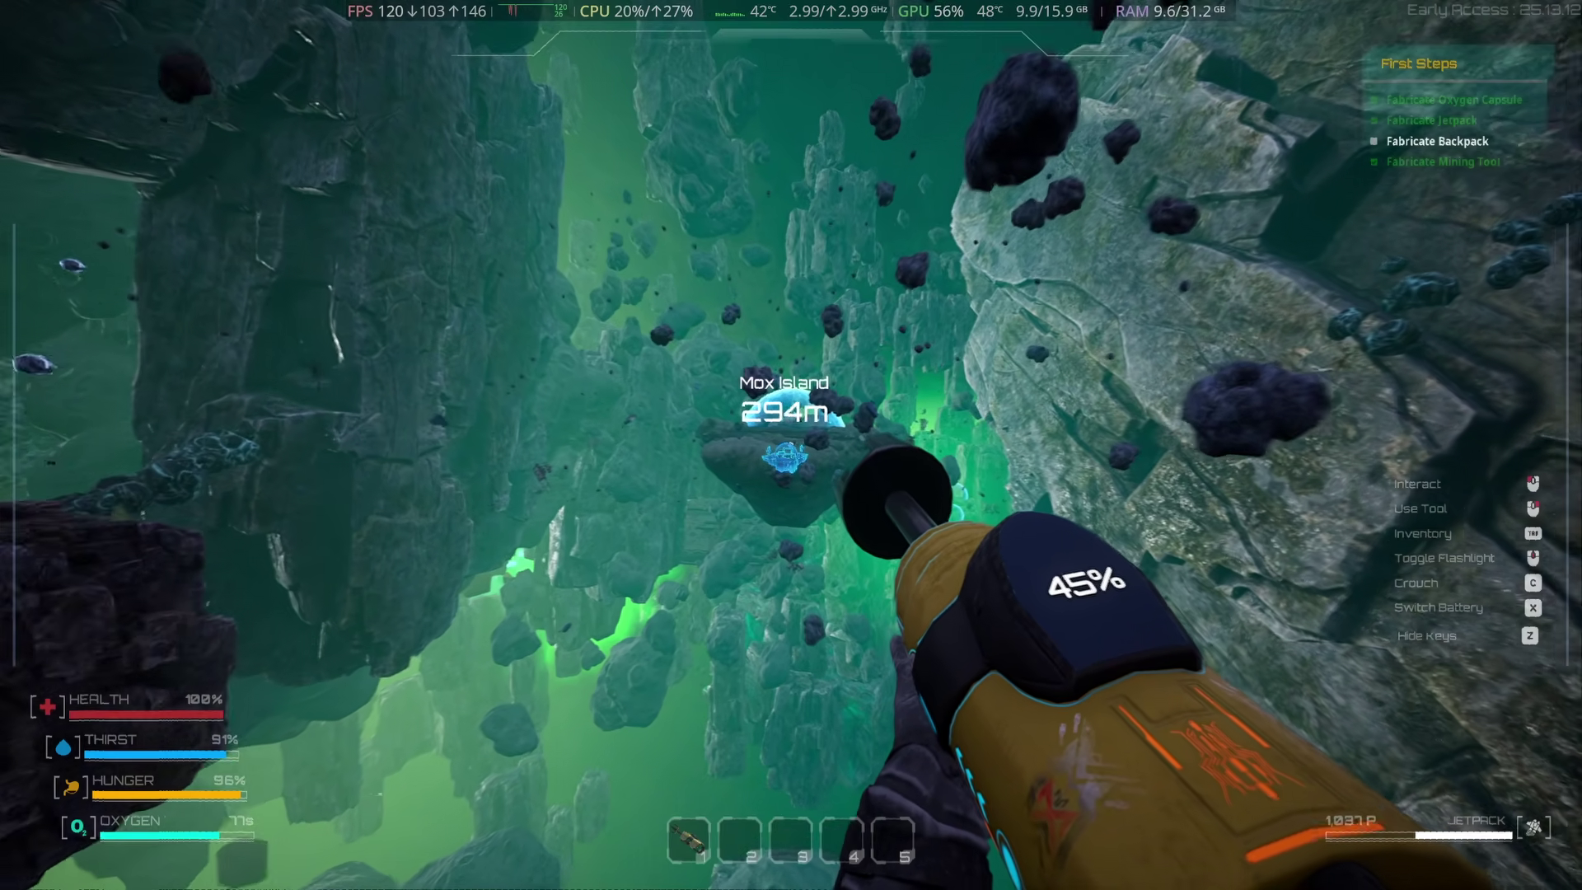
pyautogui.press('space')
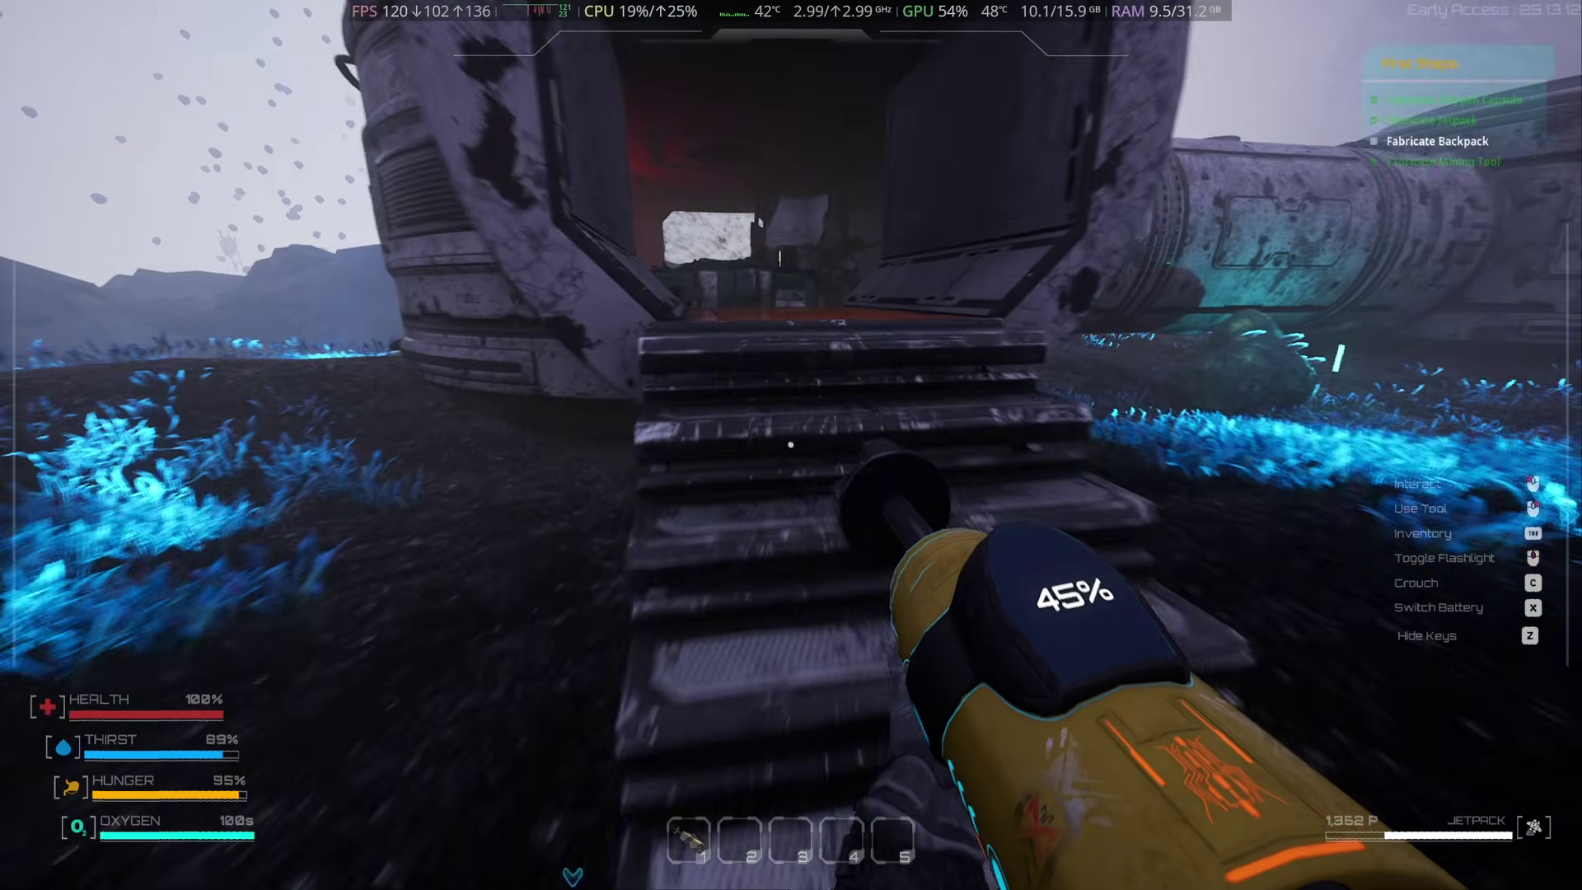
# - Walk into the red-lit base, read the terminal's log entry, then close it
pyautogui.press('w')
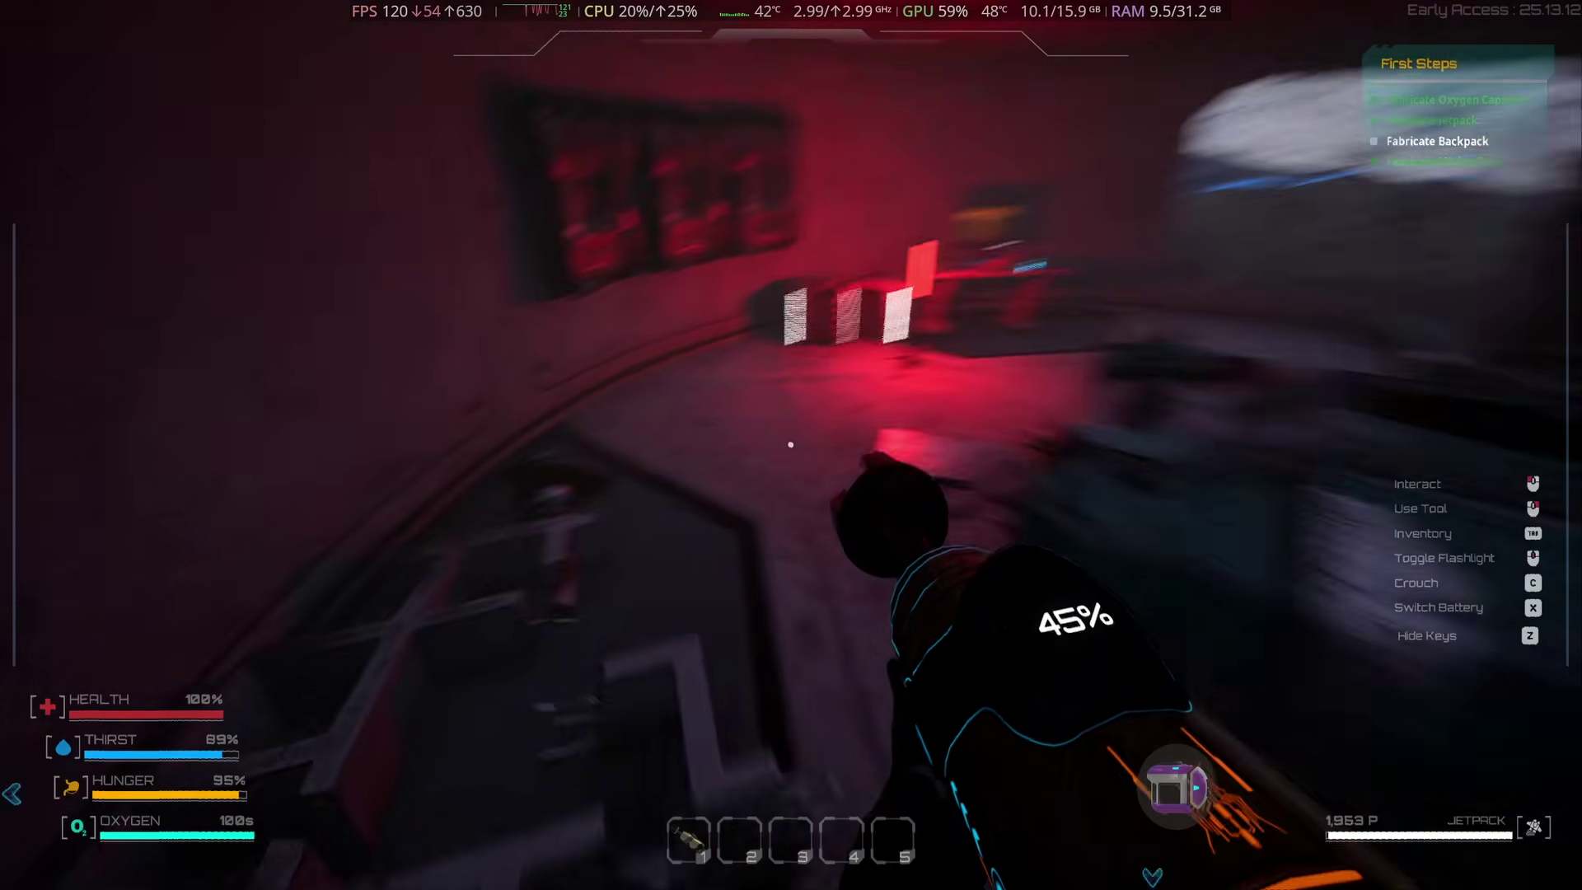
pyautogui.press('w')
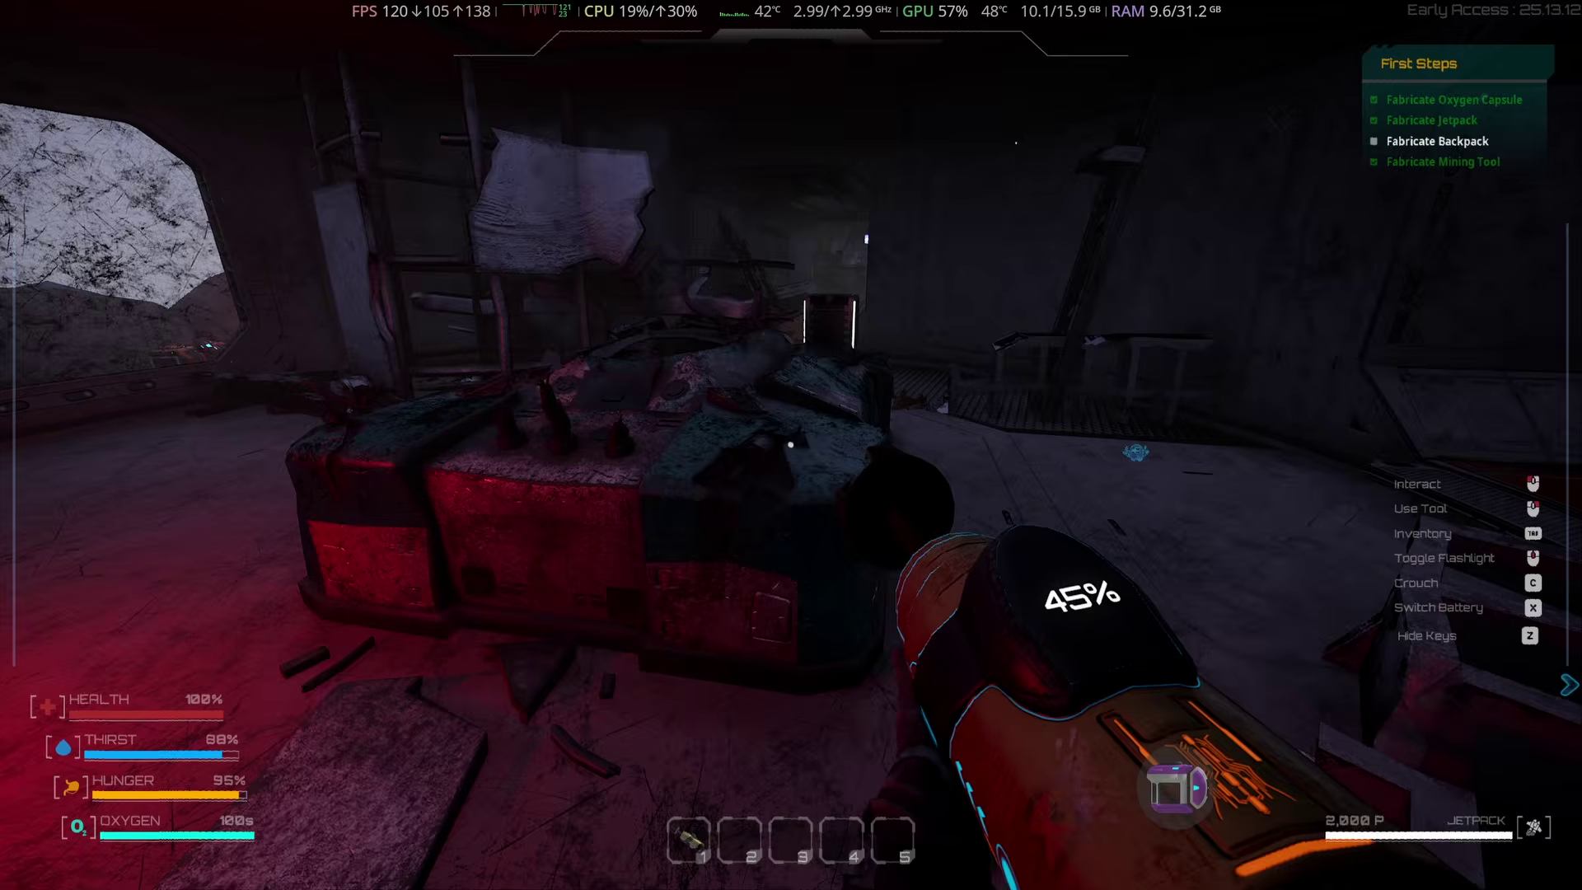
pyautogui.press('w')
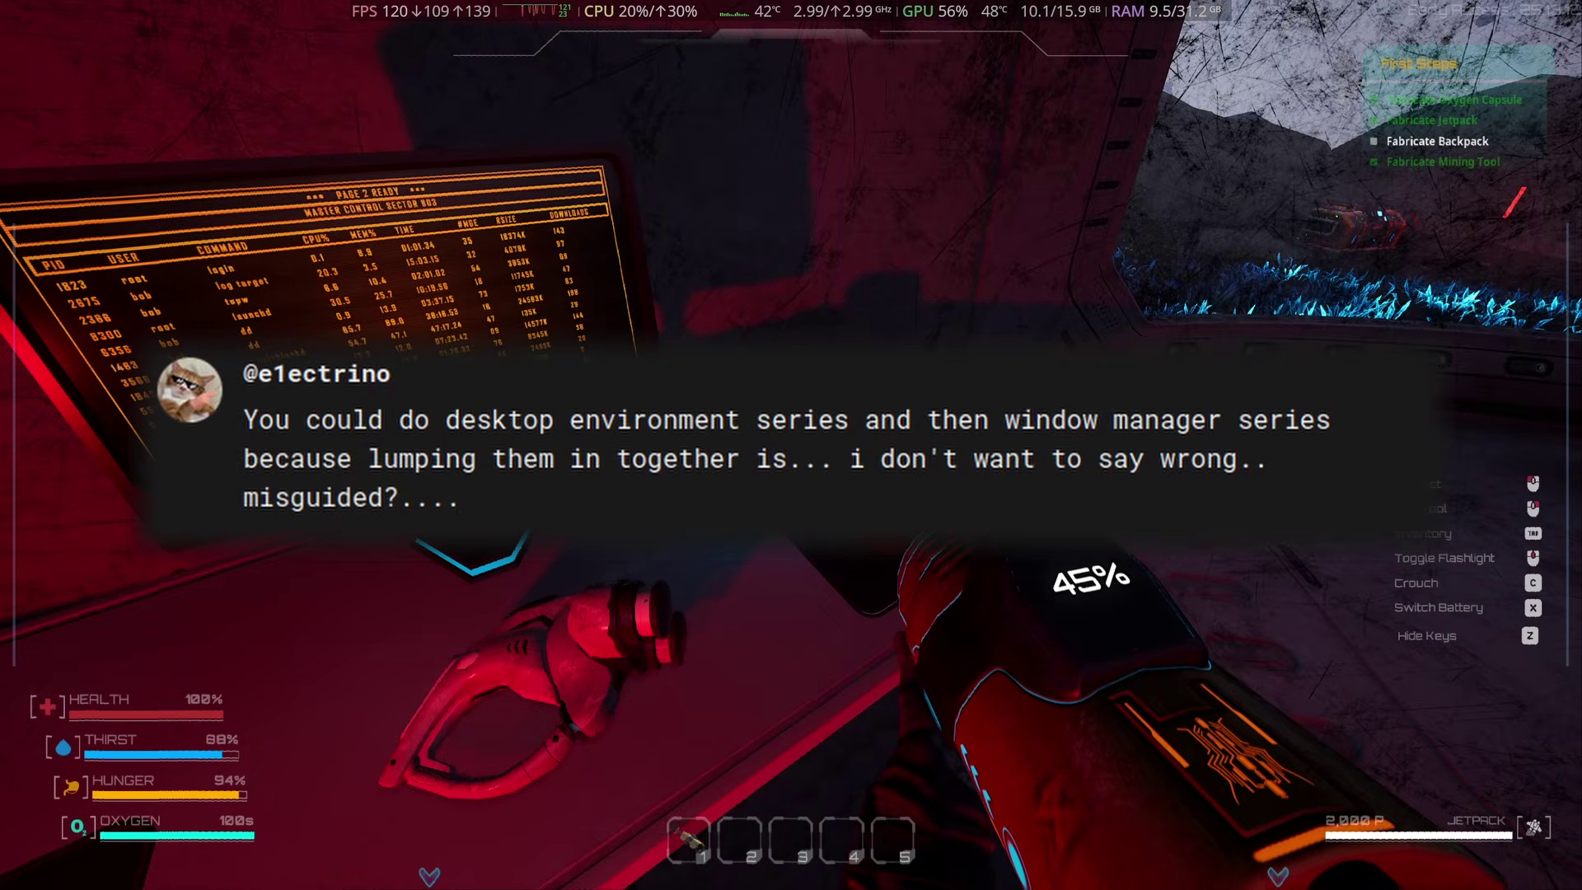
pyautogui.press('e')
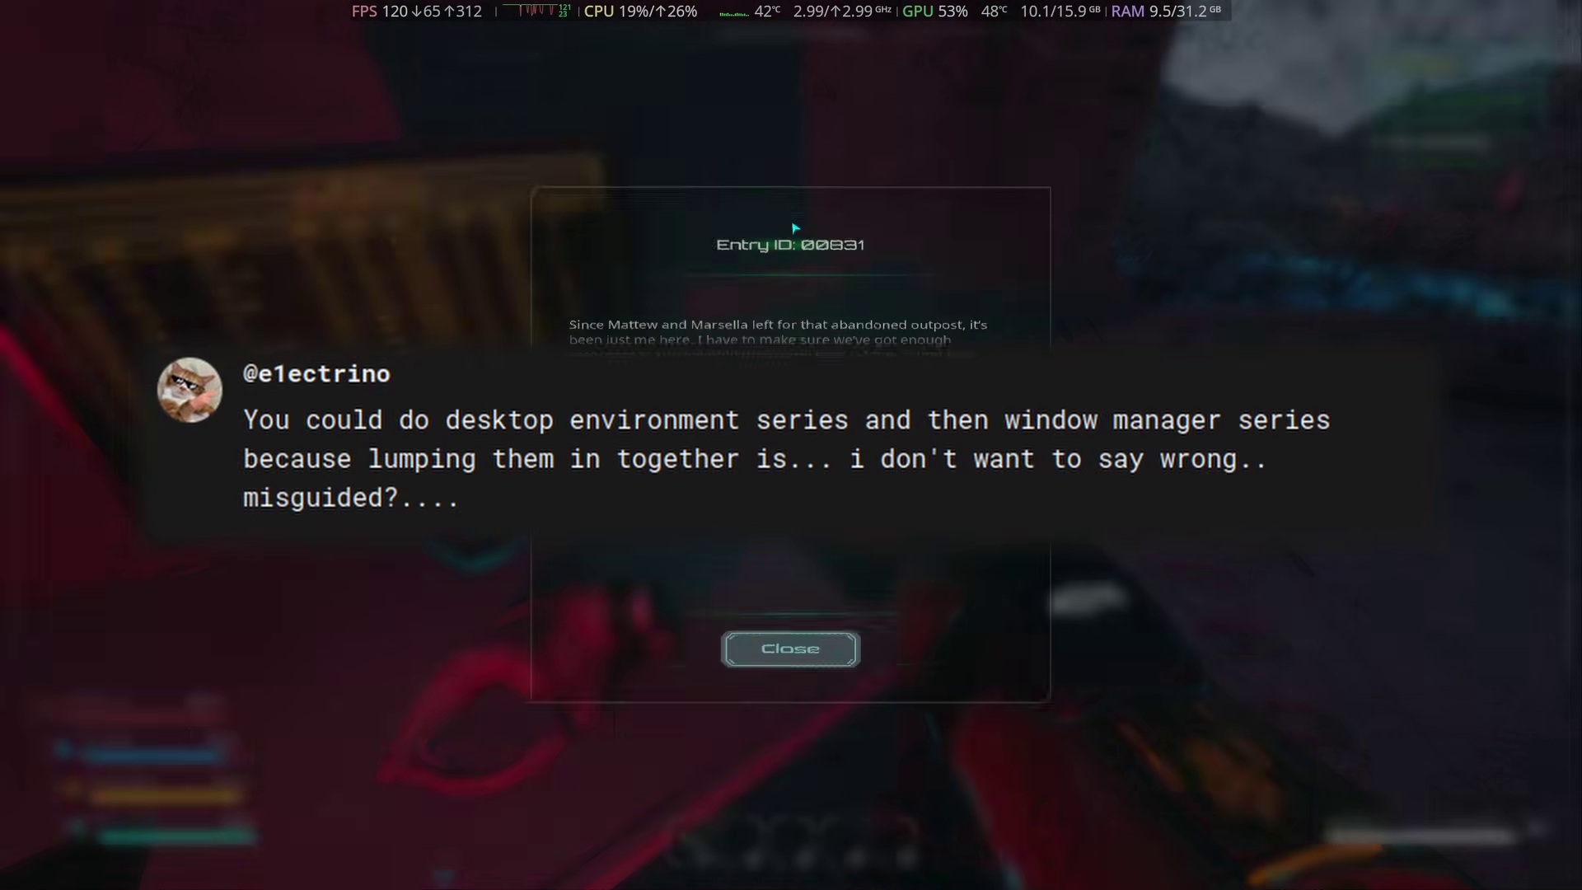
pyautogui.click(779, 751)
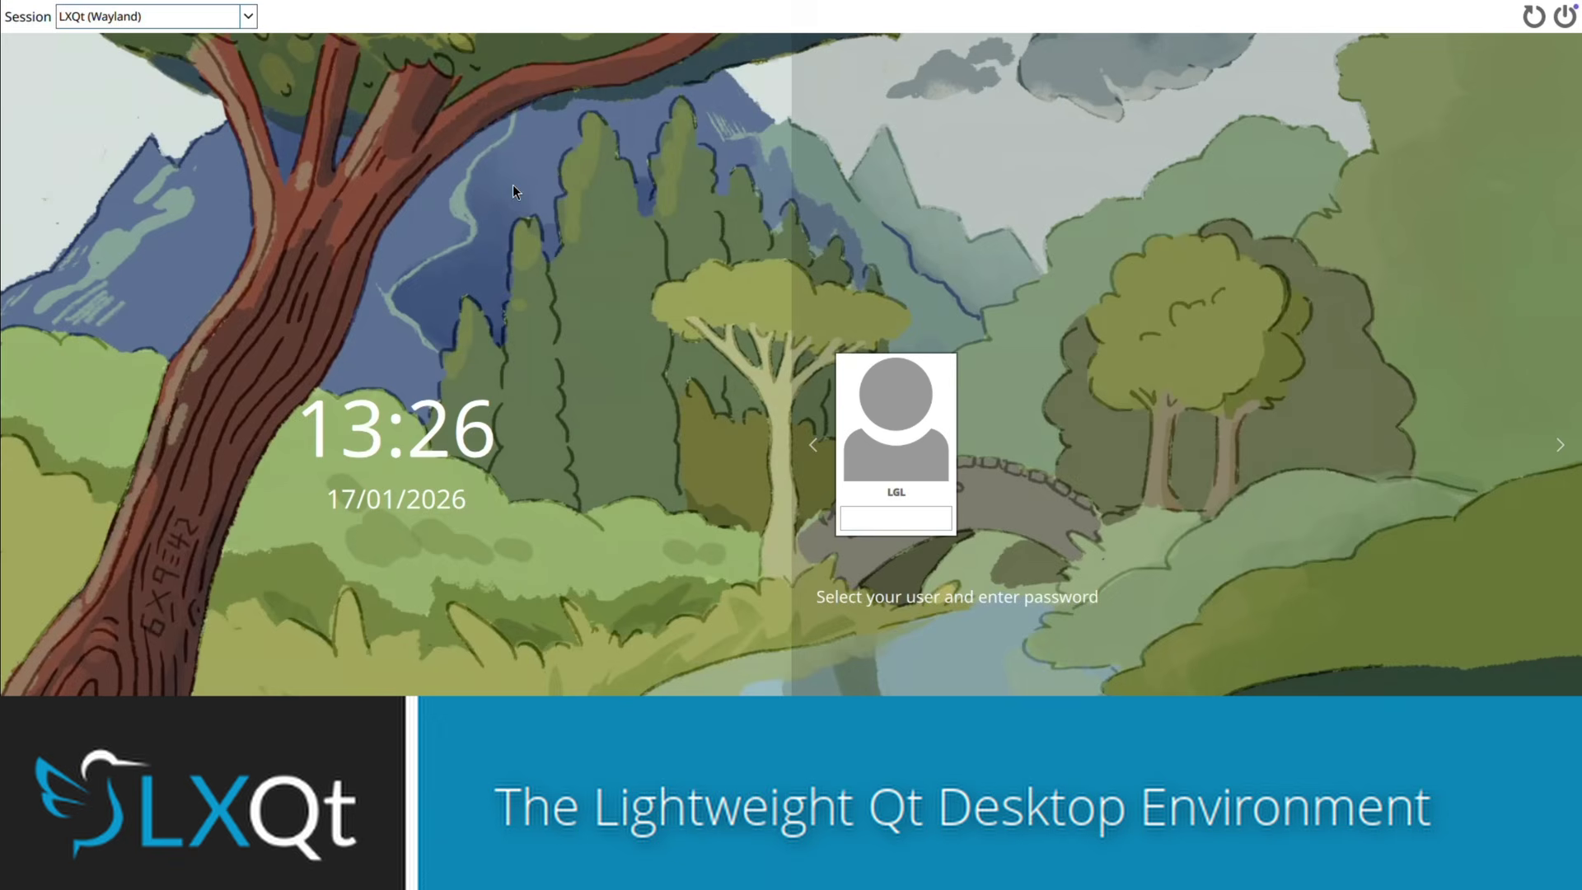
# - Log into LXQt (Wayland) with the password and dismiss the power-management and IBus notifications
pyautogui.click(249, 17)
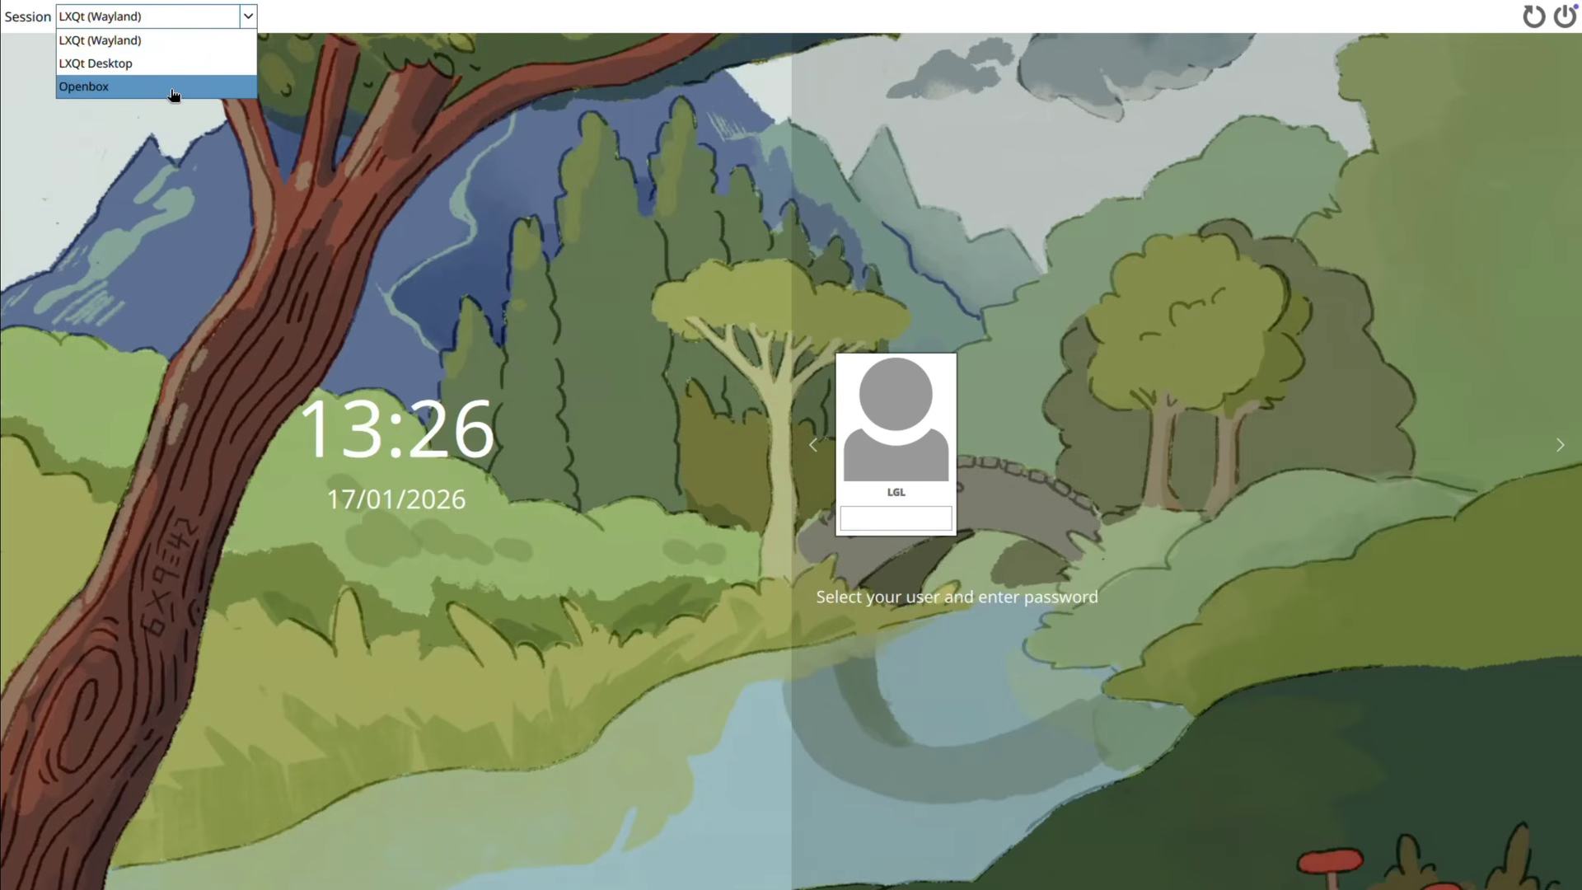
pyautogui.click(169, 40)
pyautogui.click(945, 518)
pyautogui.write('*****')
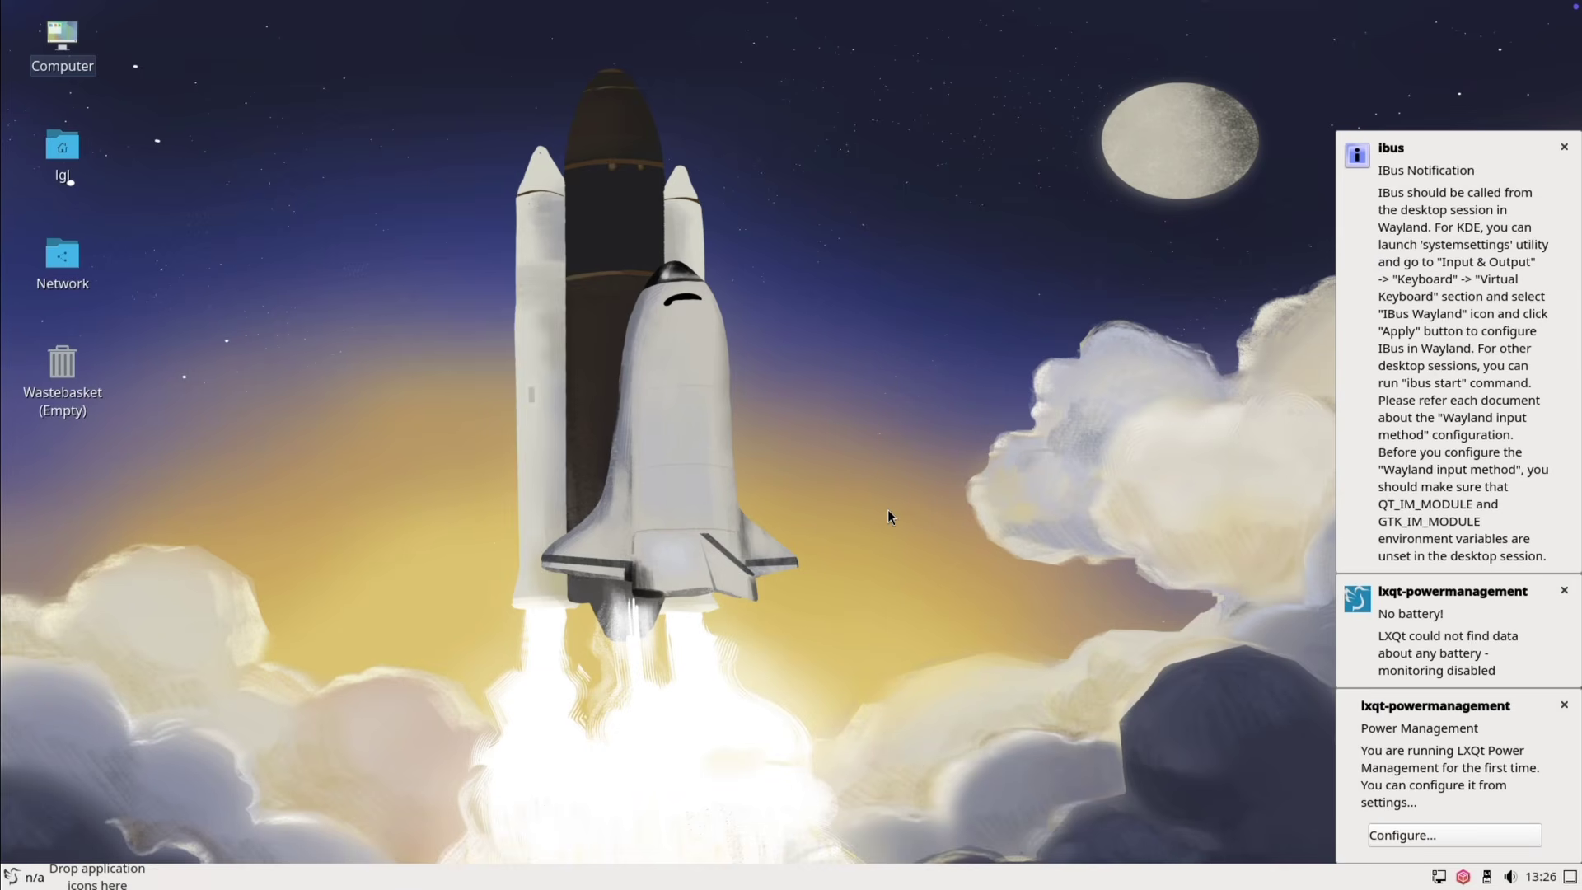
pyautogui.click(1430, 835)
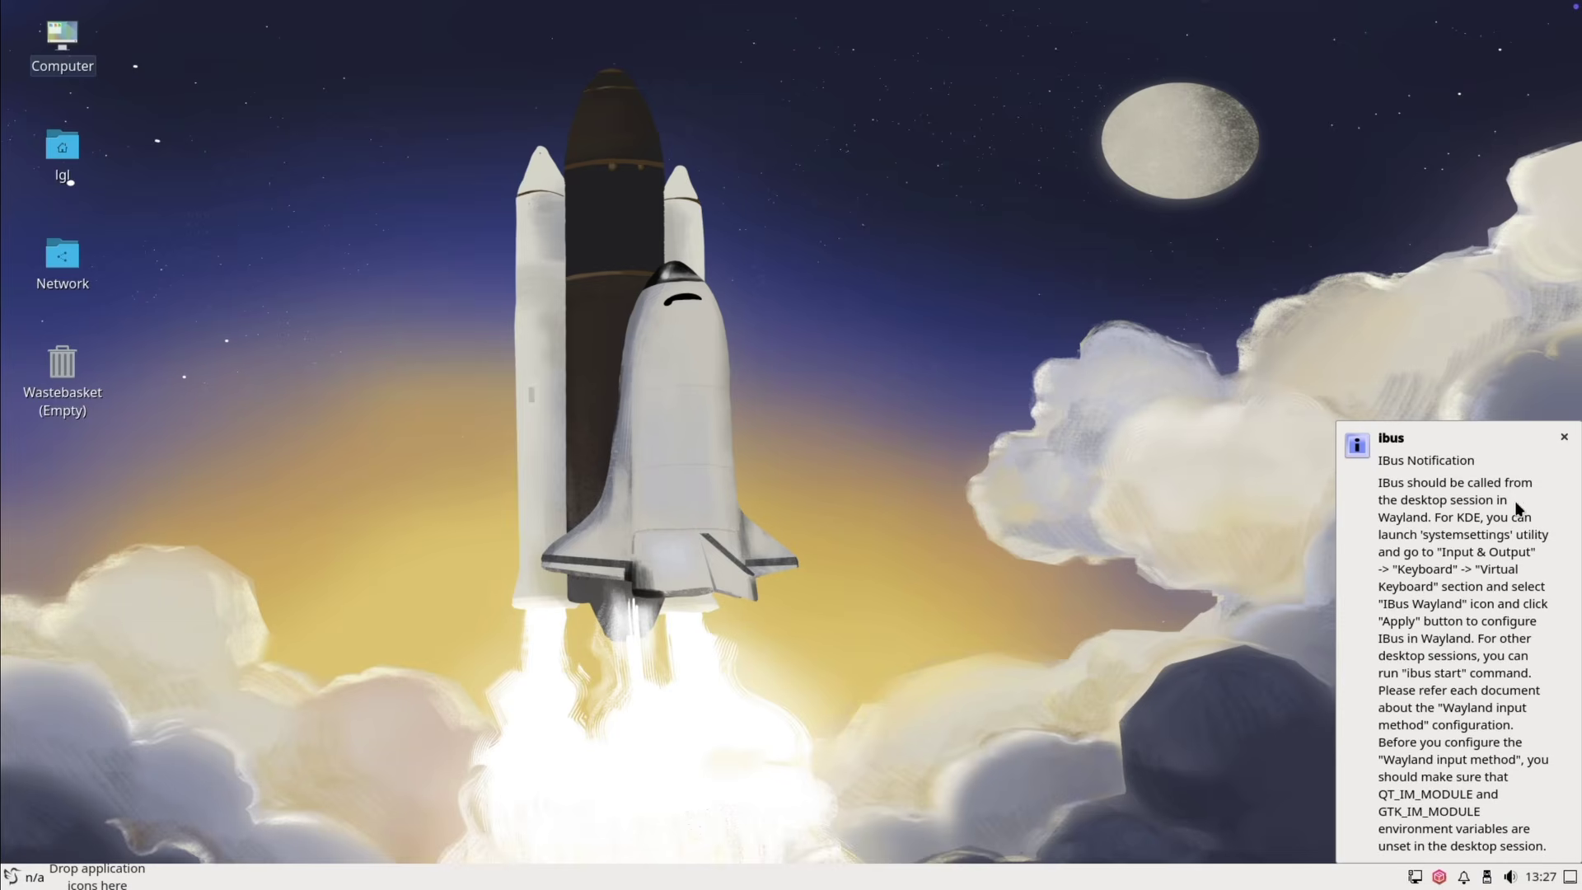
pyautogui.click(1564, 436)
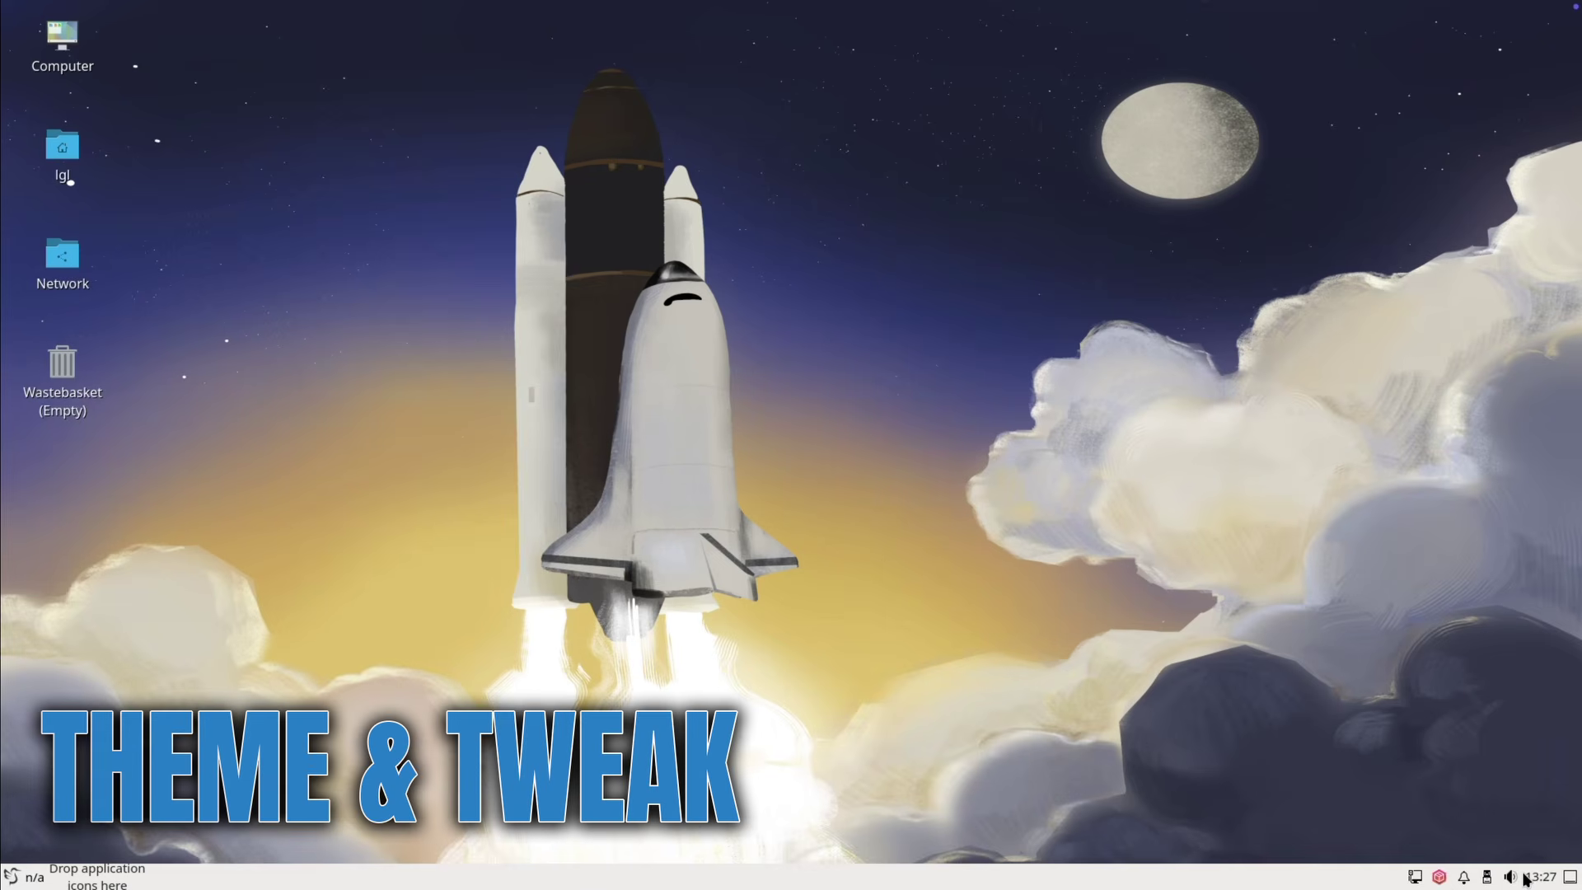
# - Set and apply default-dark.jxl as the wallpaper in Desktop Preferences' Background settings
pyautogui.rightClick(830, 404)
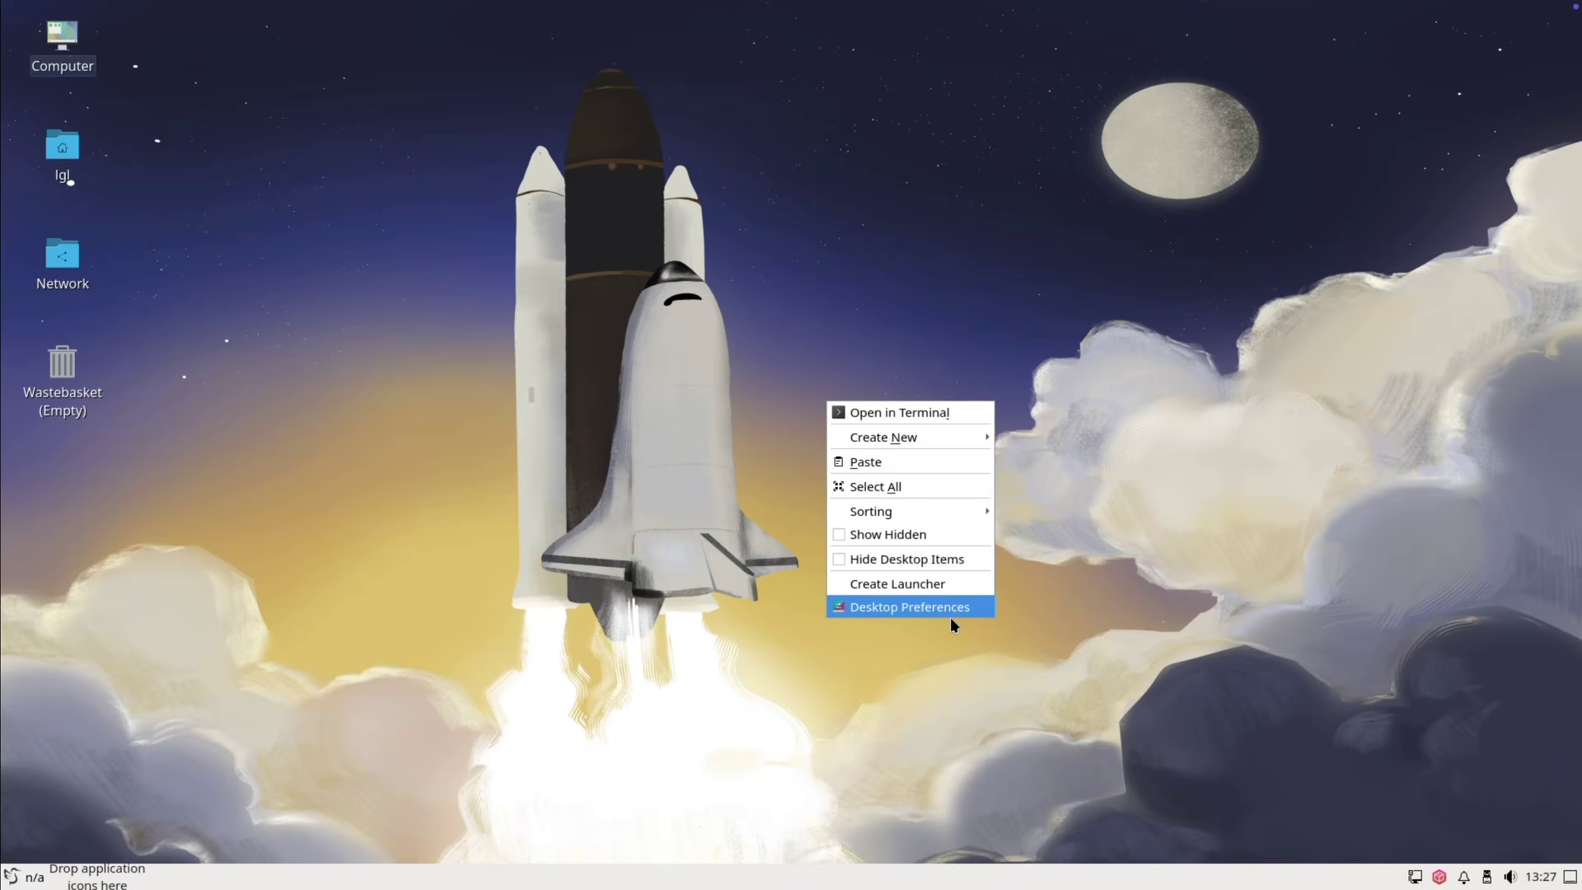
pyautogui.click(890, 609)
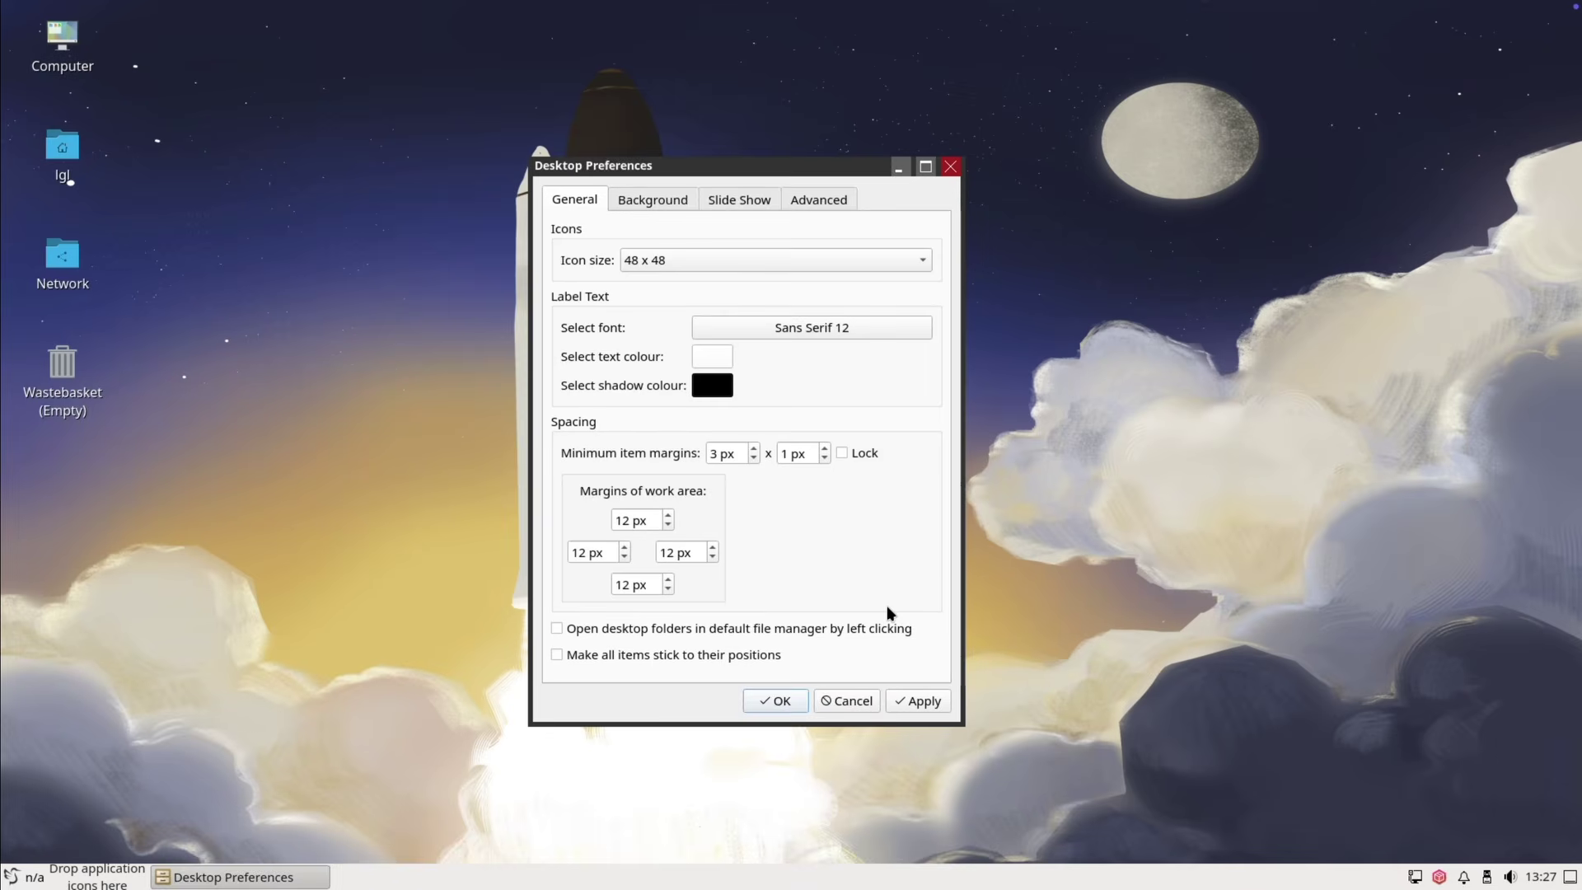
pyautogui.click(664, 202)
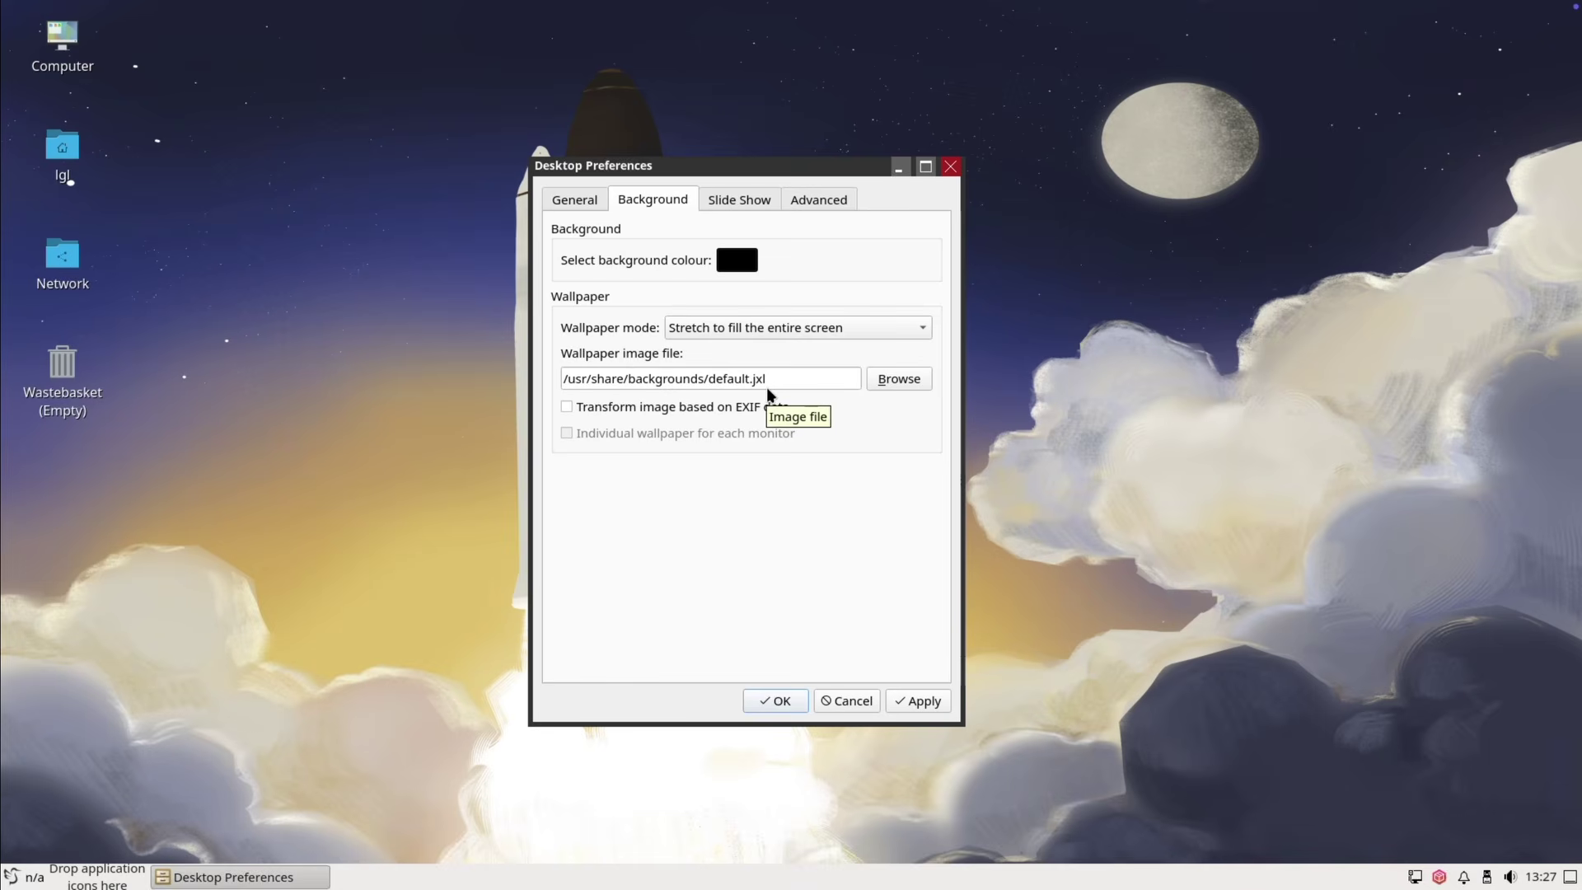
pyautogui.click(899, 379)
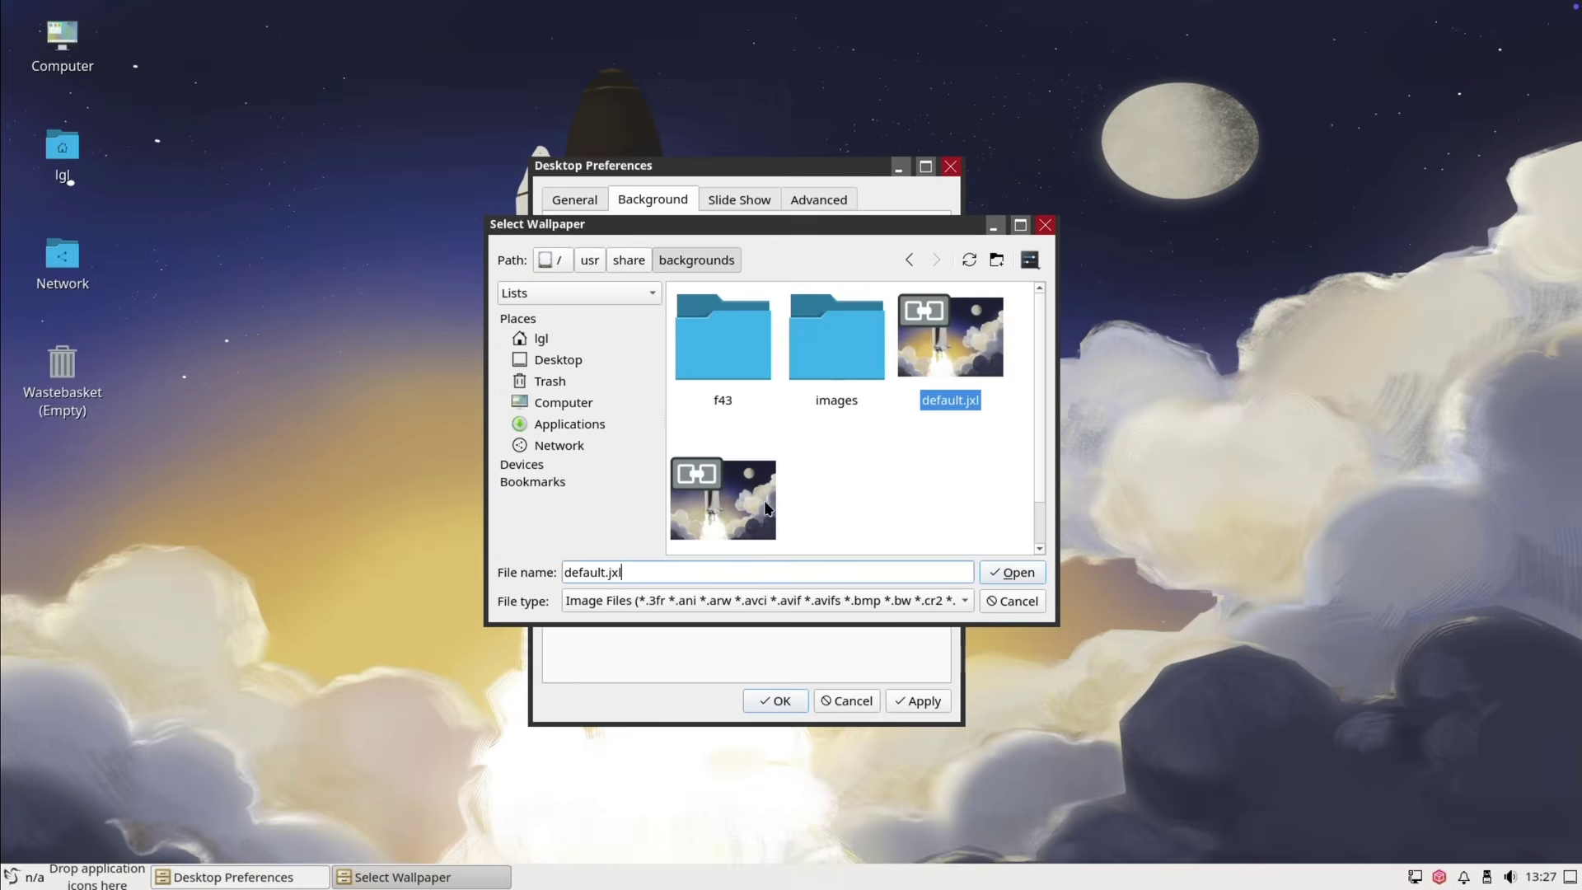
pyautogui.scroll(-1, 792, 486)
pyautogui.click(724, 449)
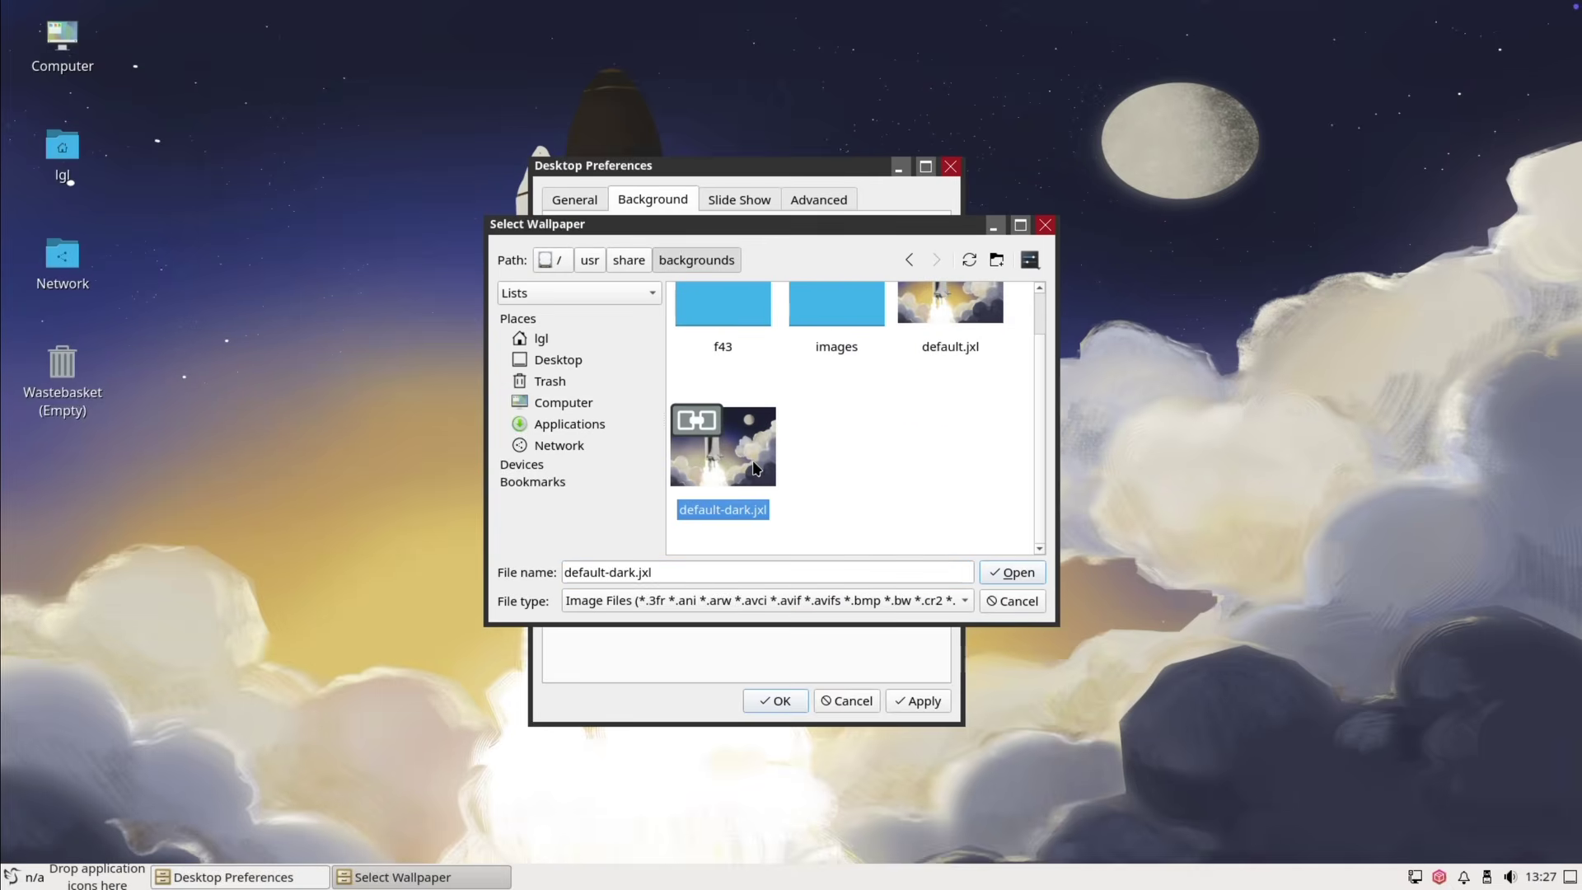
pyautogui.click(1013, 572)
pyautogui.click(915, 702)
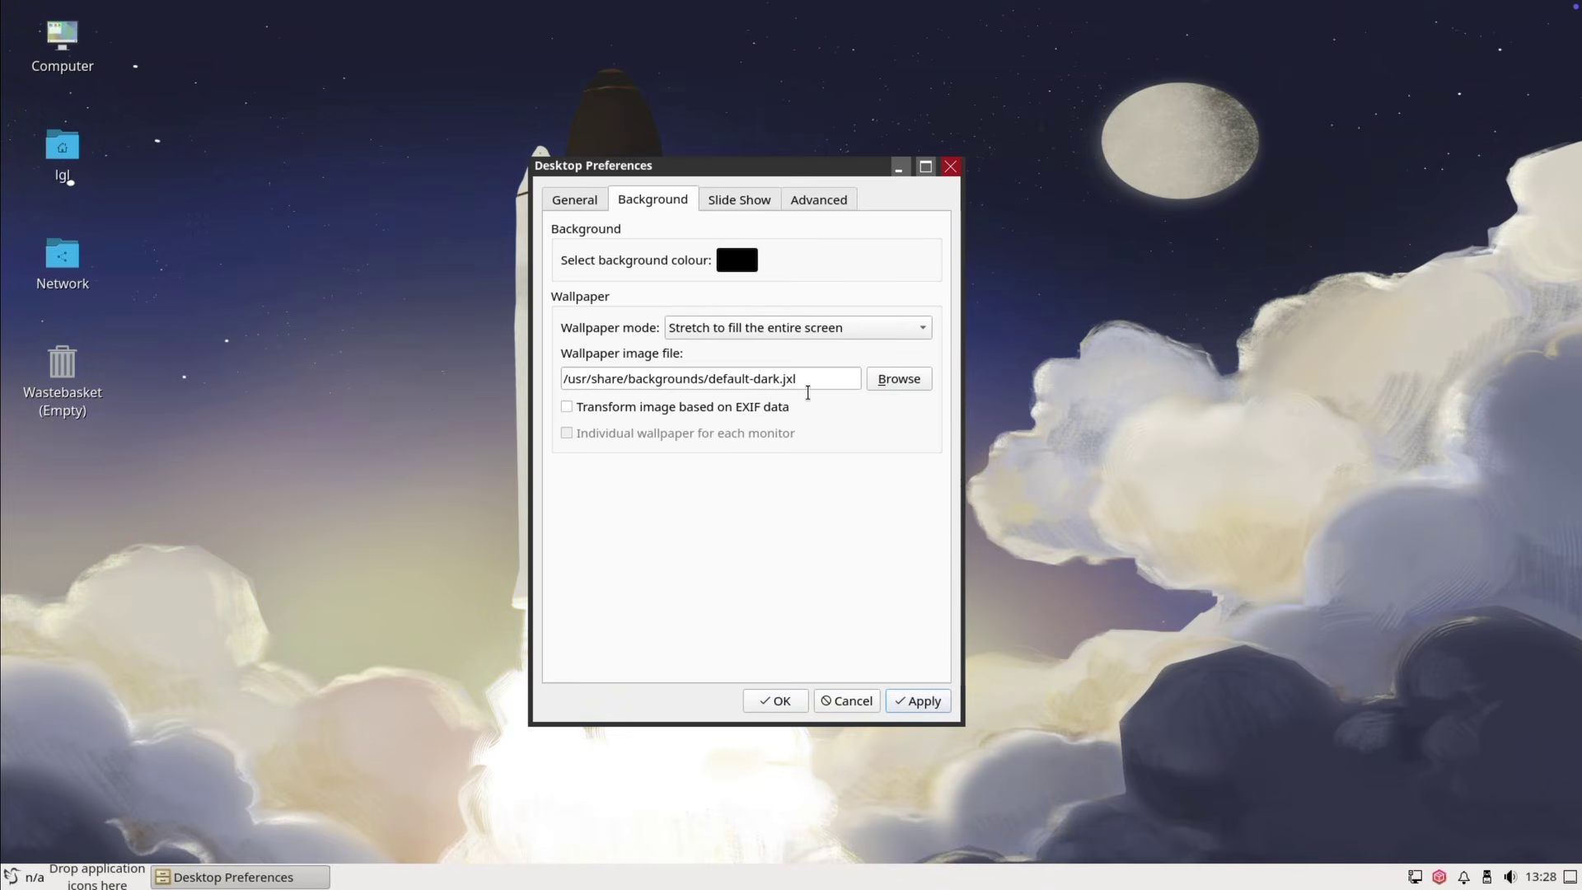
# - Browse into /usr/share/backgrounds/images to view the other wallpaper variants
pyautogui.click(838, 381)
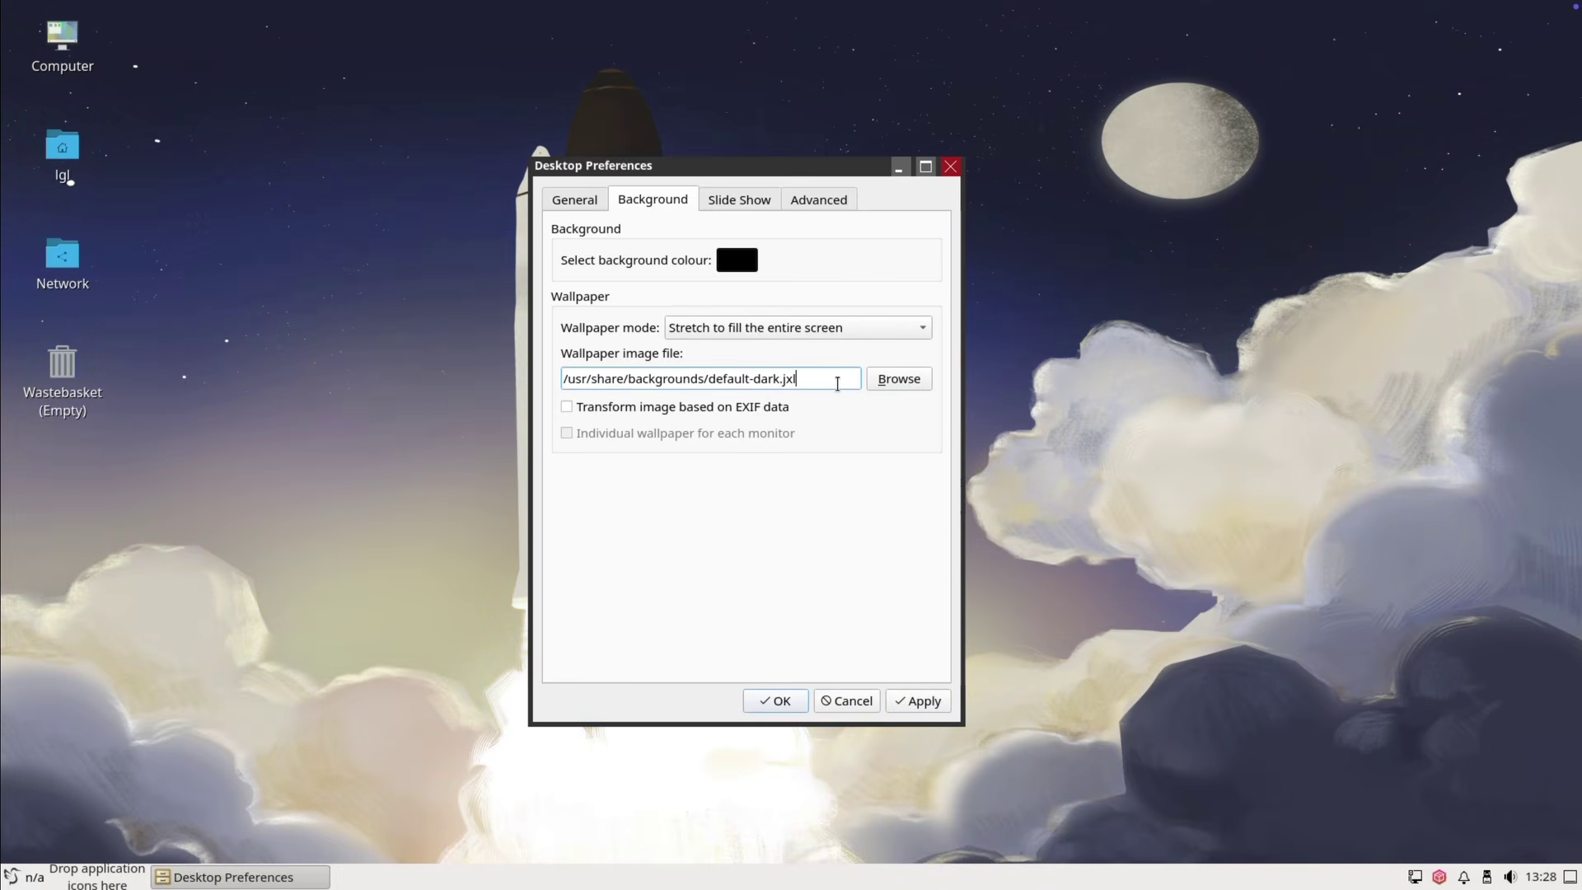
pyautogui.click(896, 379)
pyautogui.scroll(2, 878, 439)
pyautogui.doubleClick(828, 371)
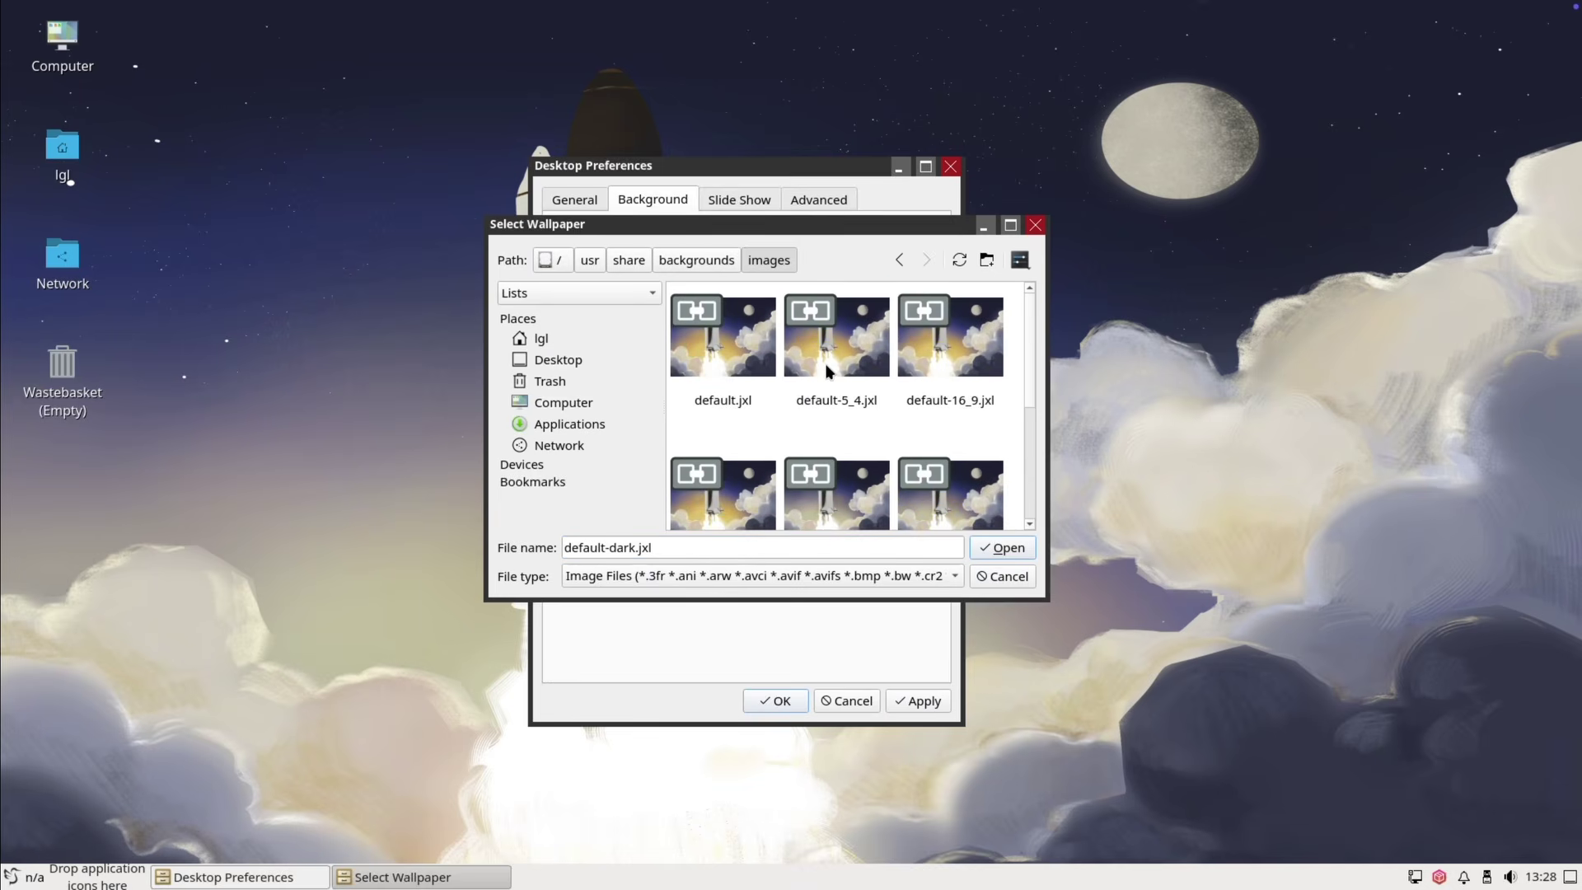
pyautogui.scroll(-3, 820, 460)
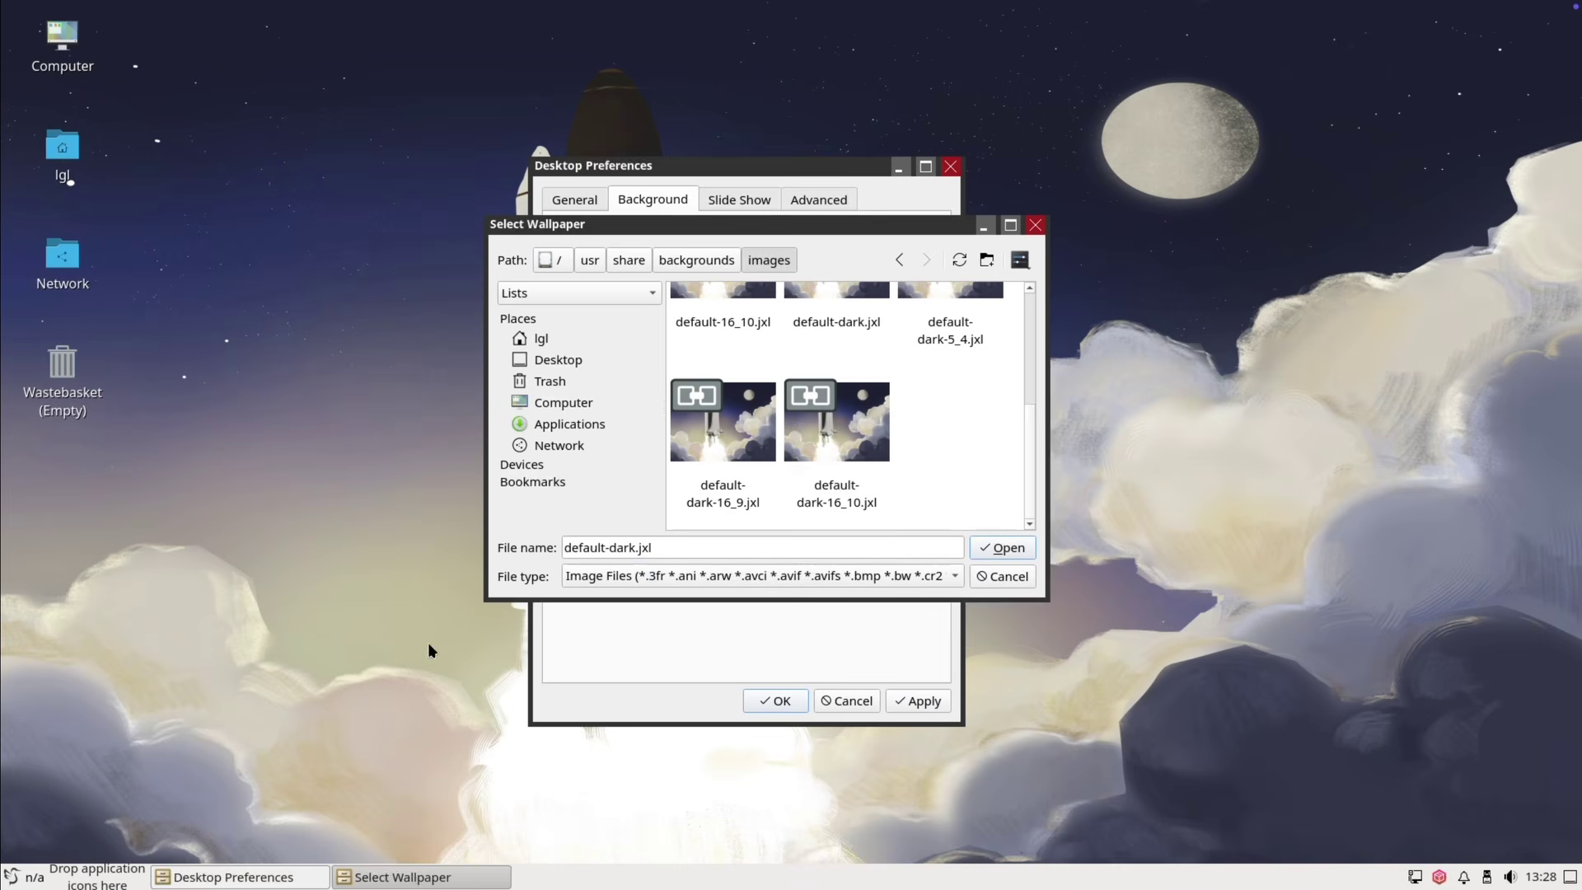
# - Launch Falkon from the Internet menu and centre its window
pyautogui.click(11, 876)
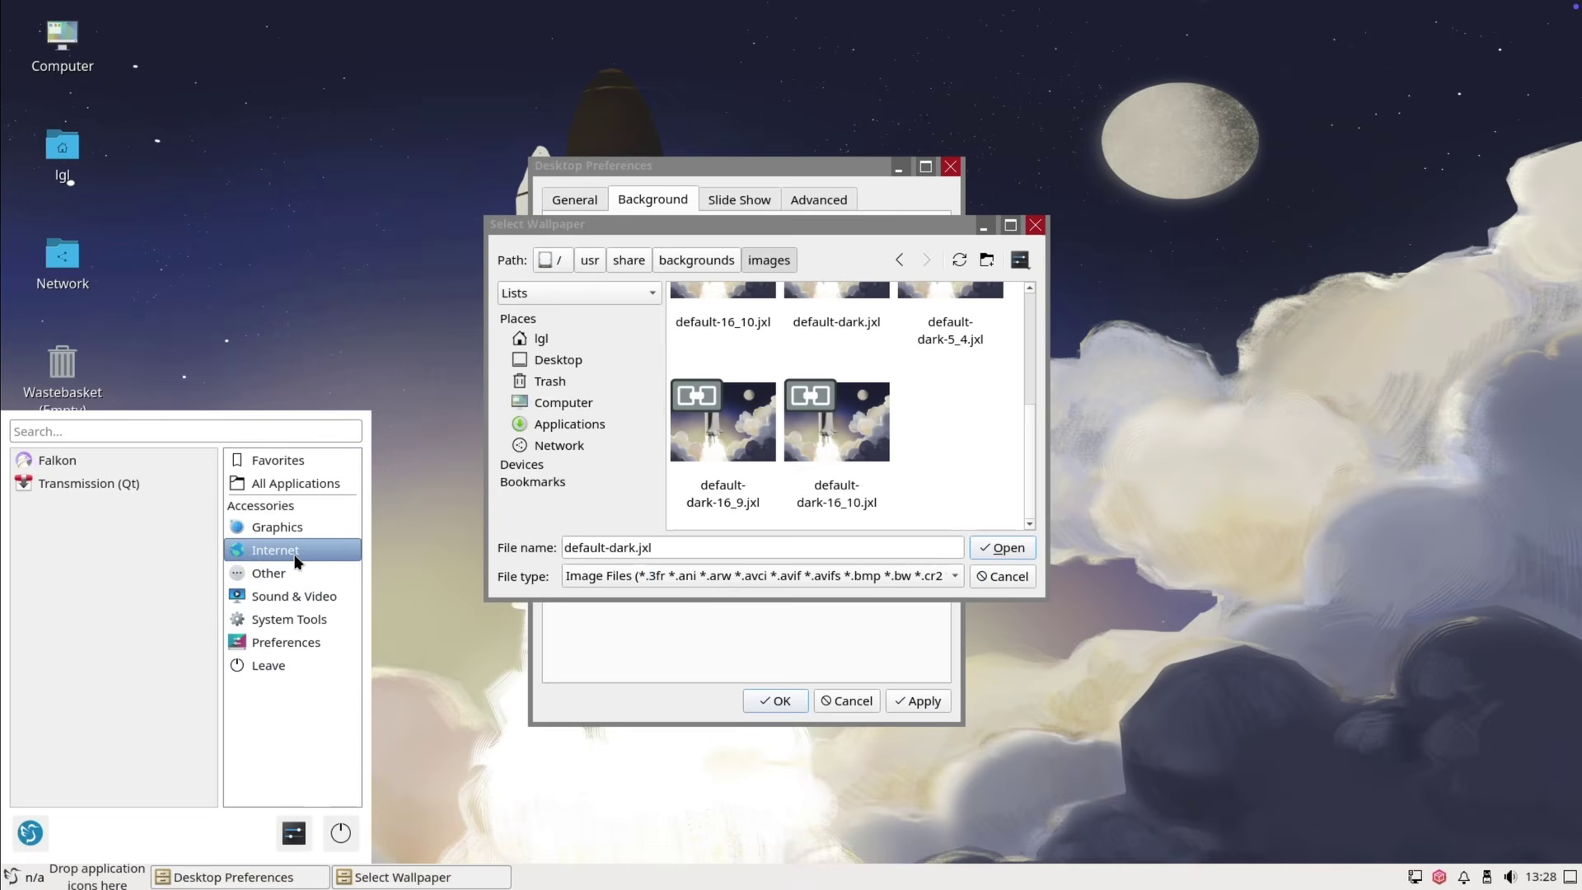
pyautogui.click(62, 458)
pyautogui.moveTo(917, 202); pyautogui.dragTo(675, 71)
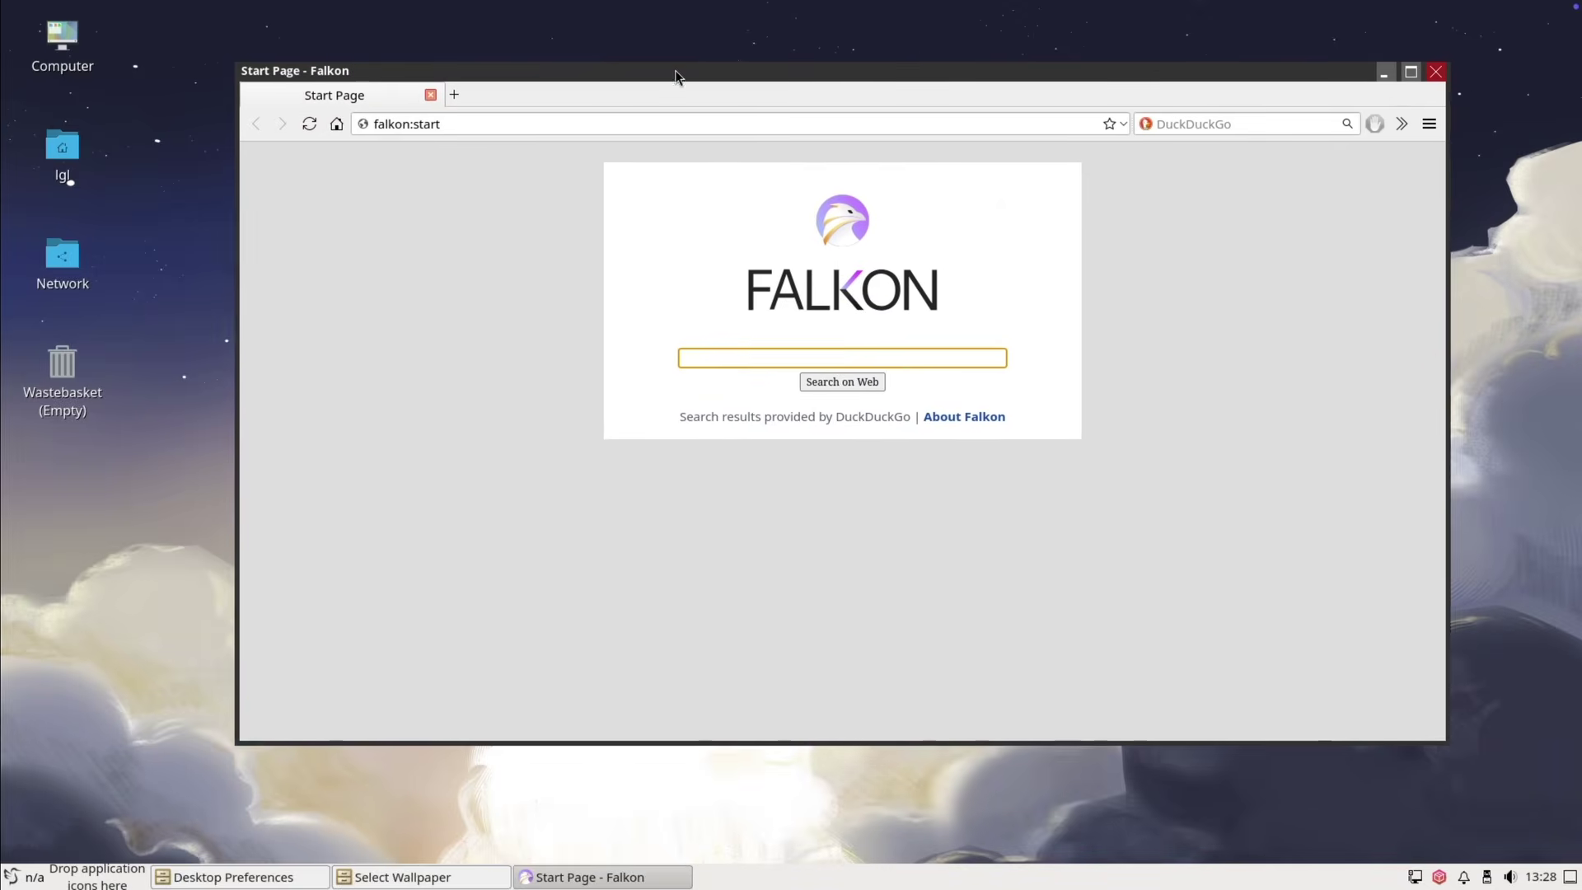
# - Load google.com, reject all cookies, and start a Google search
pyautogui.click(584, 126)
pyautogui.write('google.com')
pyautogui.press('Return')
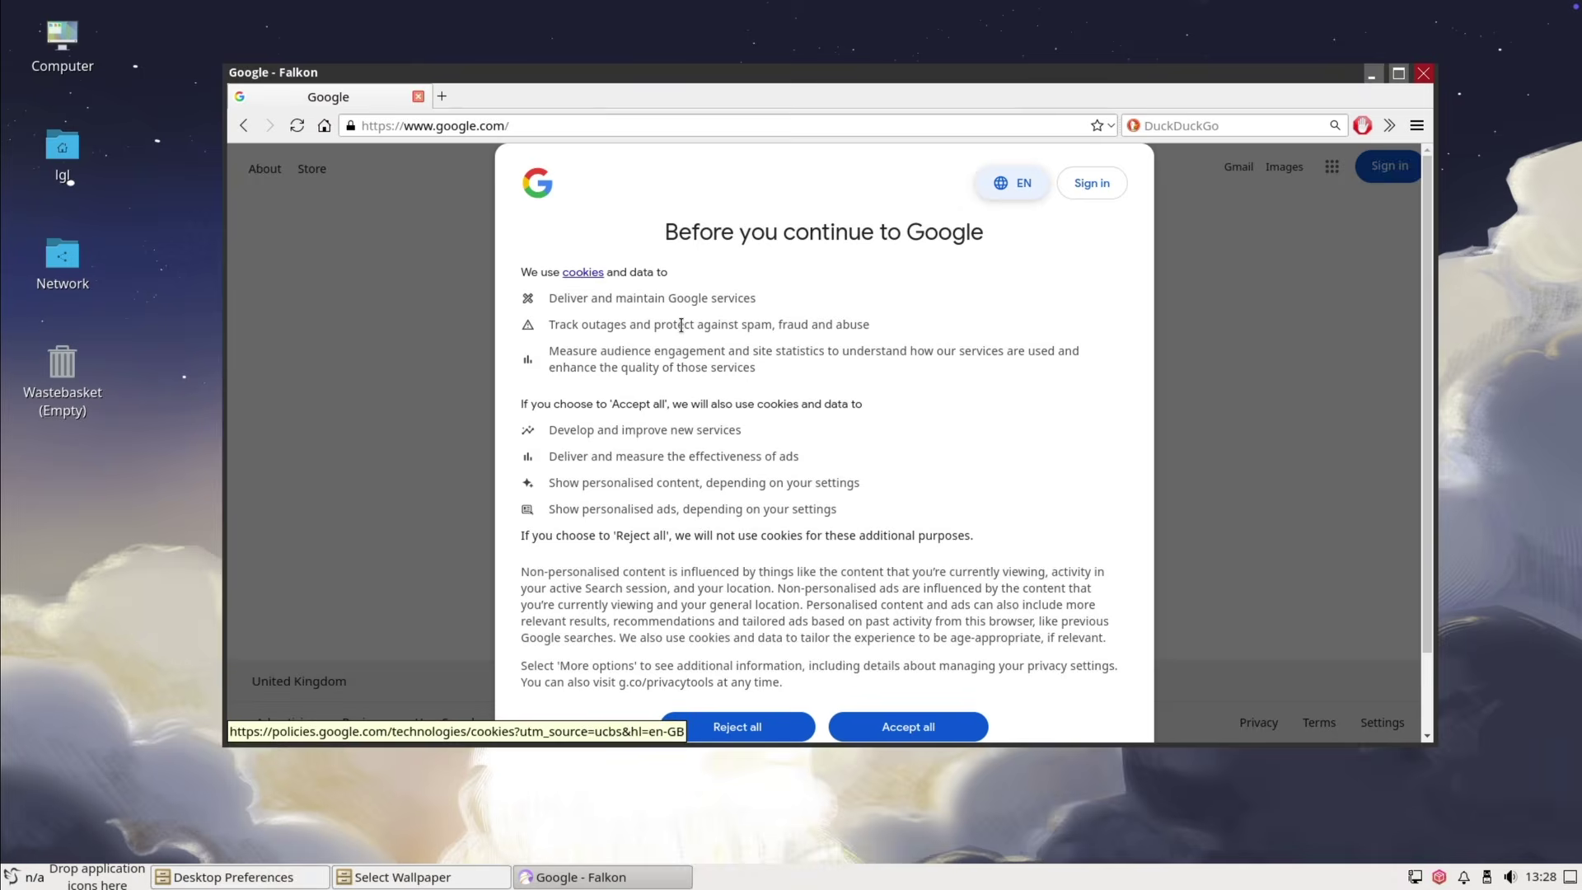
pyautogui.click(714, 729)
pyautogui.click(738, 370)
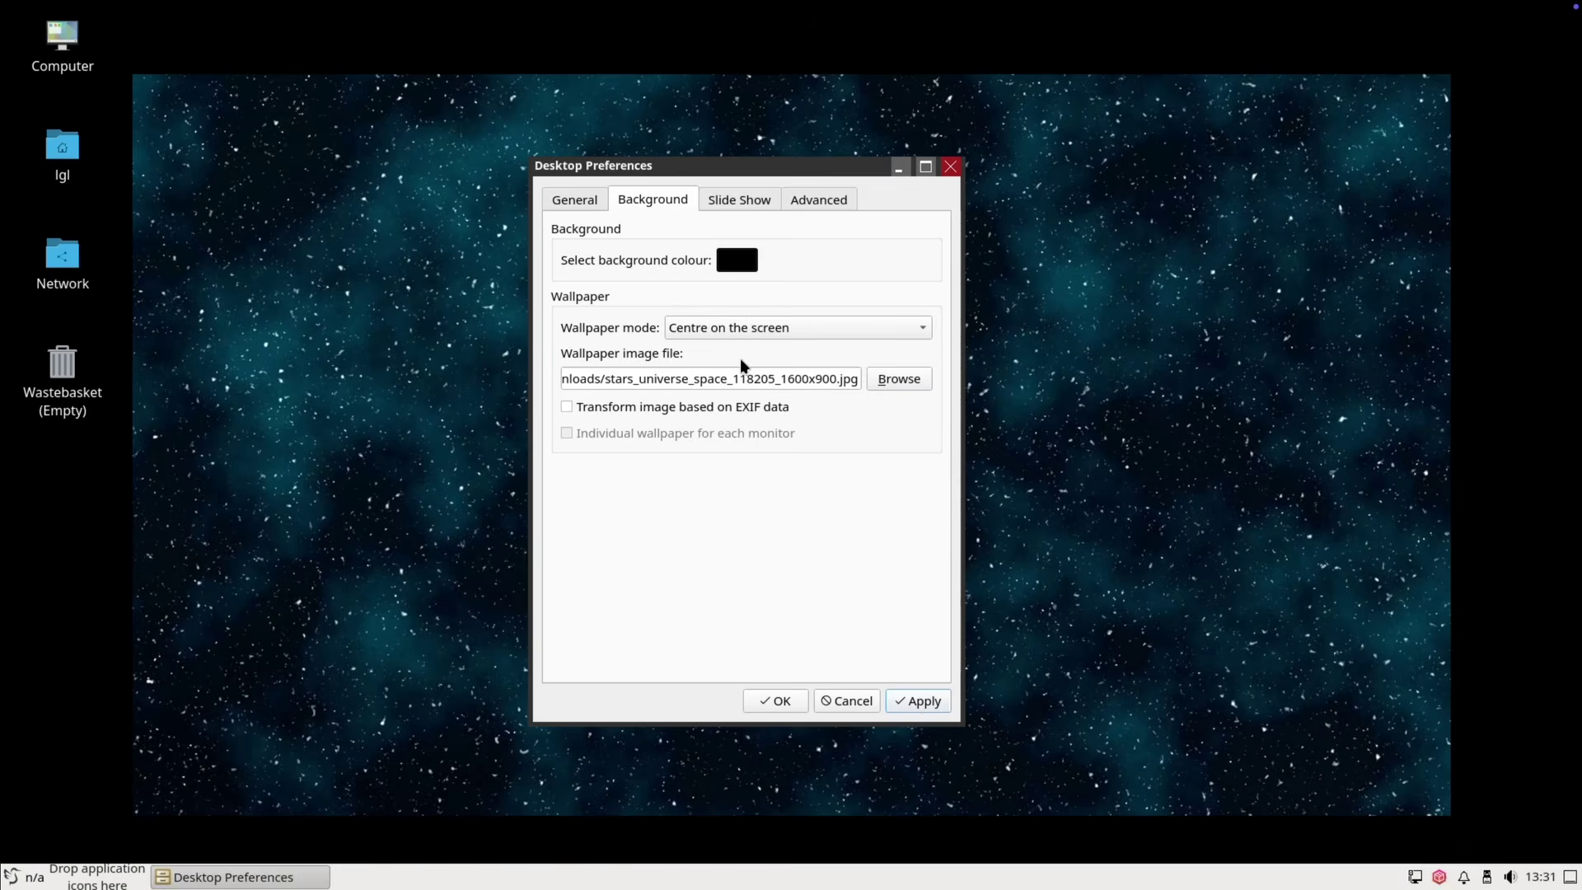
# - Apply 'Stretch to fill the entire screen' wallpaper mode, close preferences, and open the application menu
pyautogui.click(736, 328)
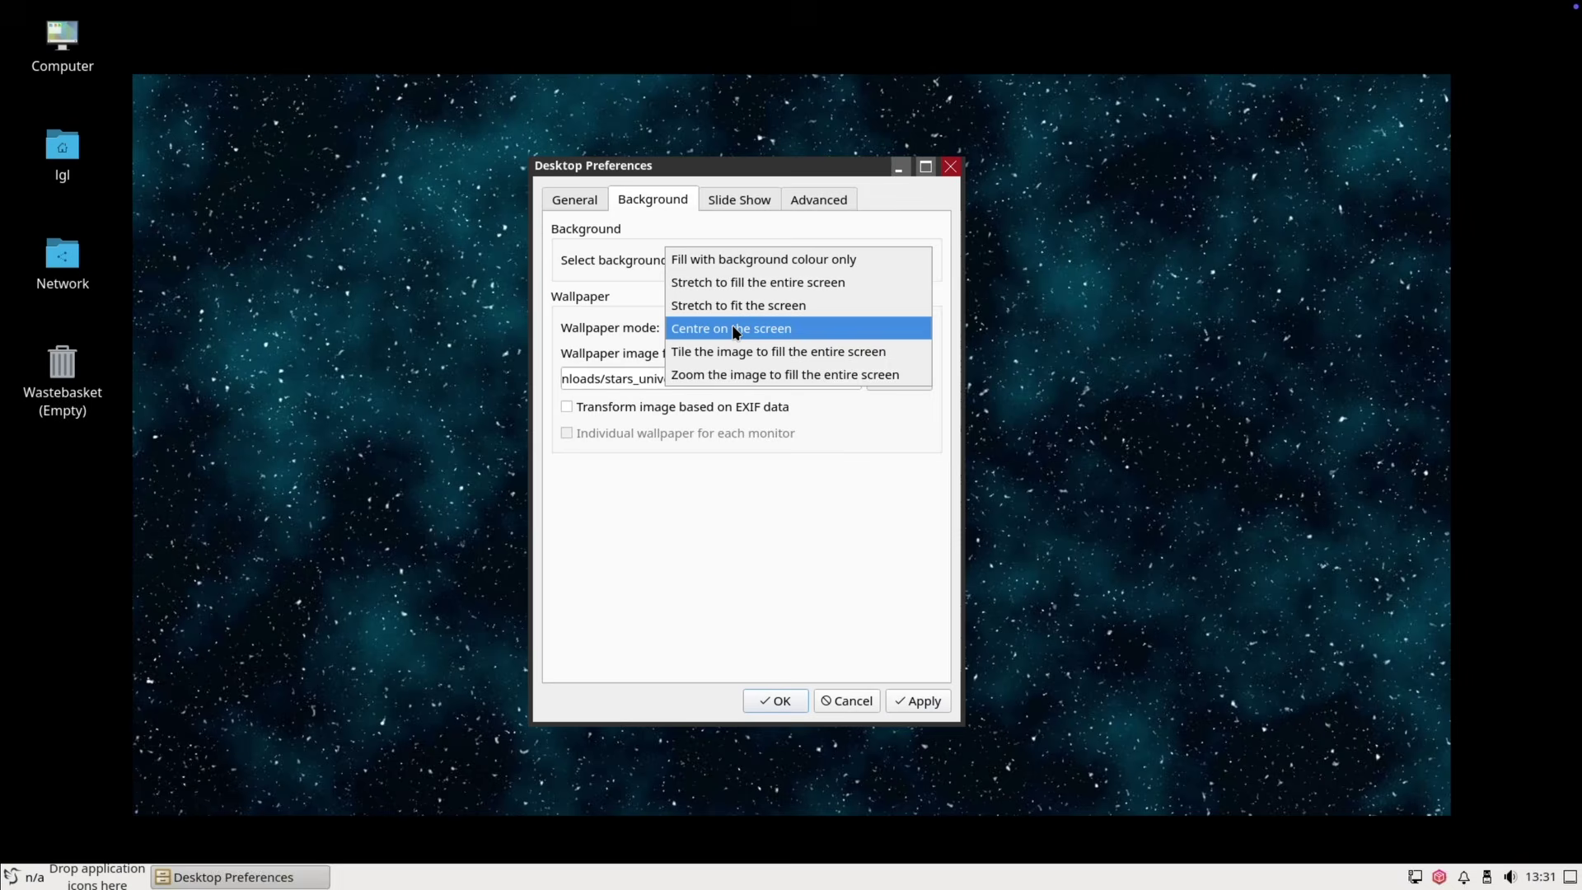
pyautogui.click(744, 285)
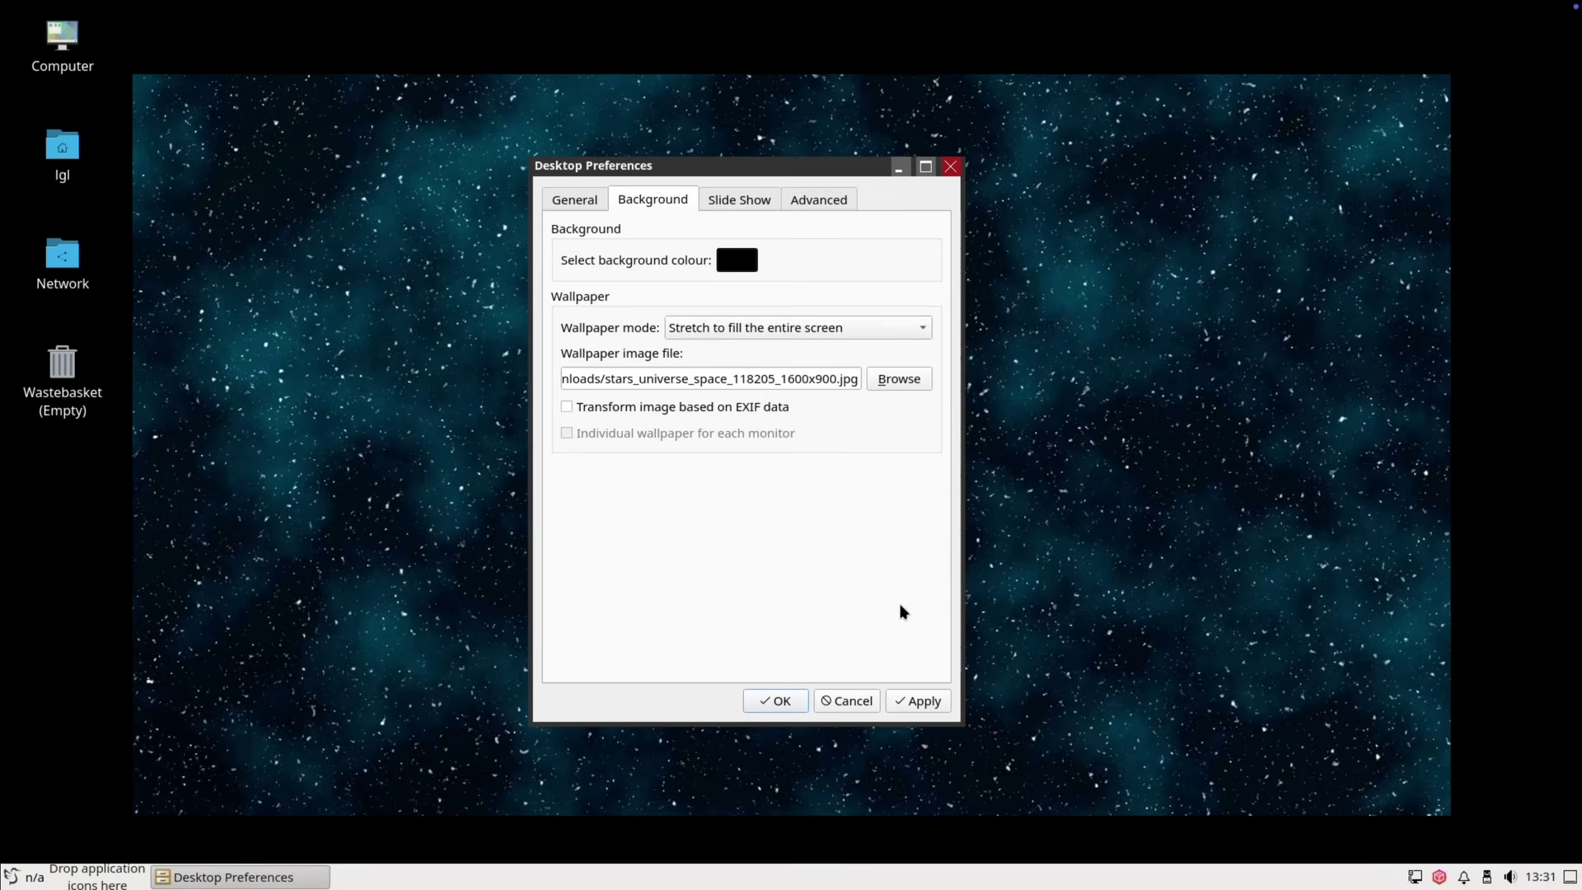
pyautogui.click(917, 702)
pyautogui.click(776, 701)
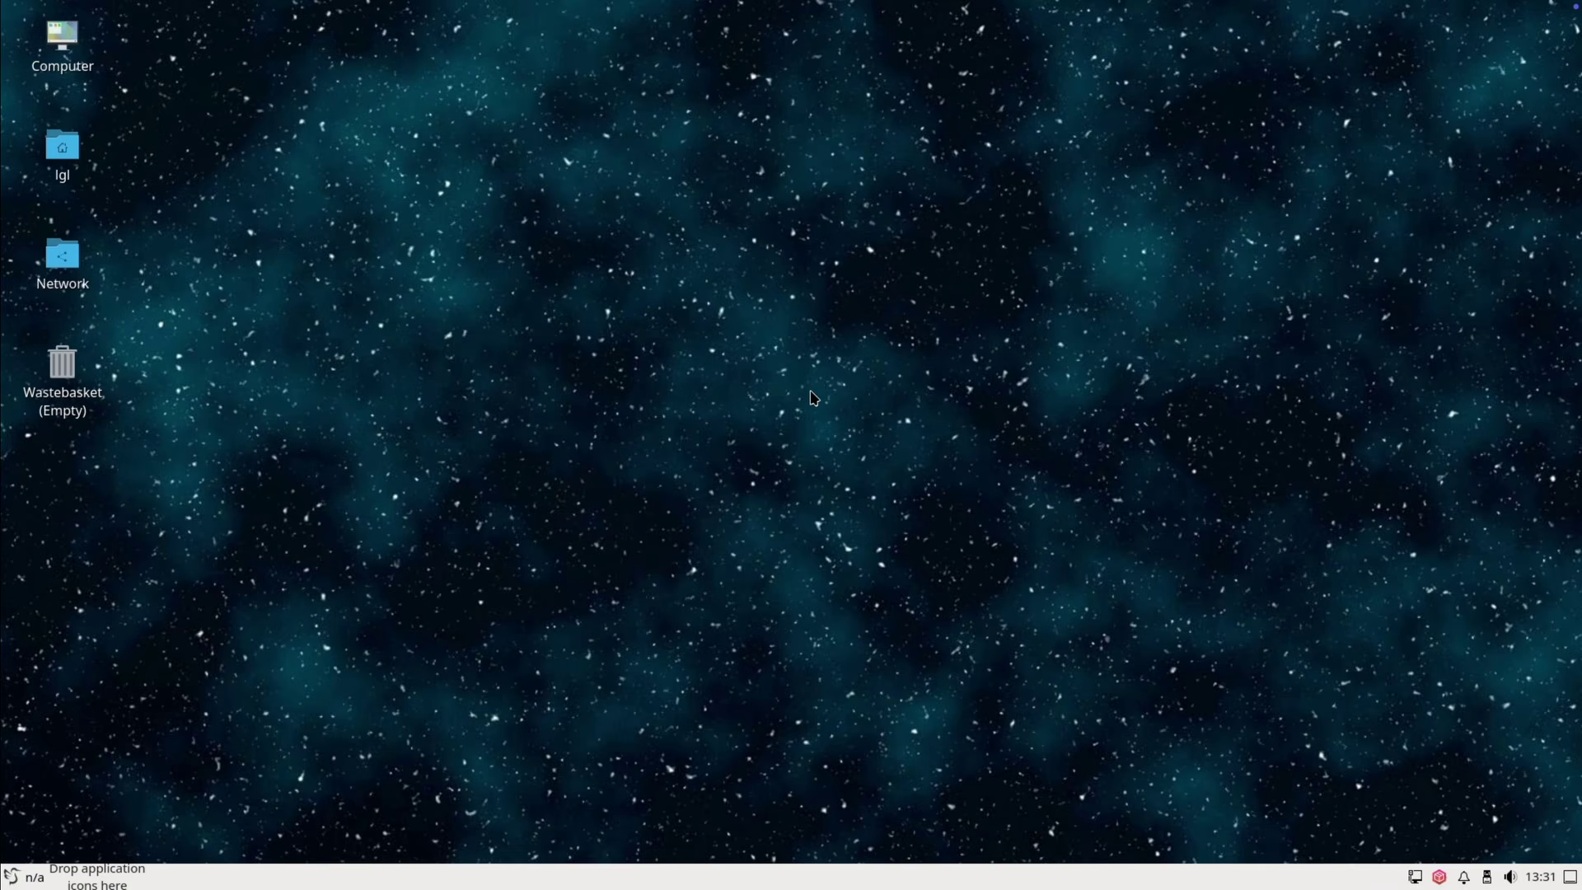
pyautogui.click(21, 873)
pyautogui.moveTo(313, 659)
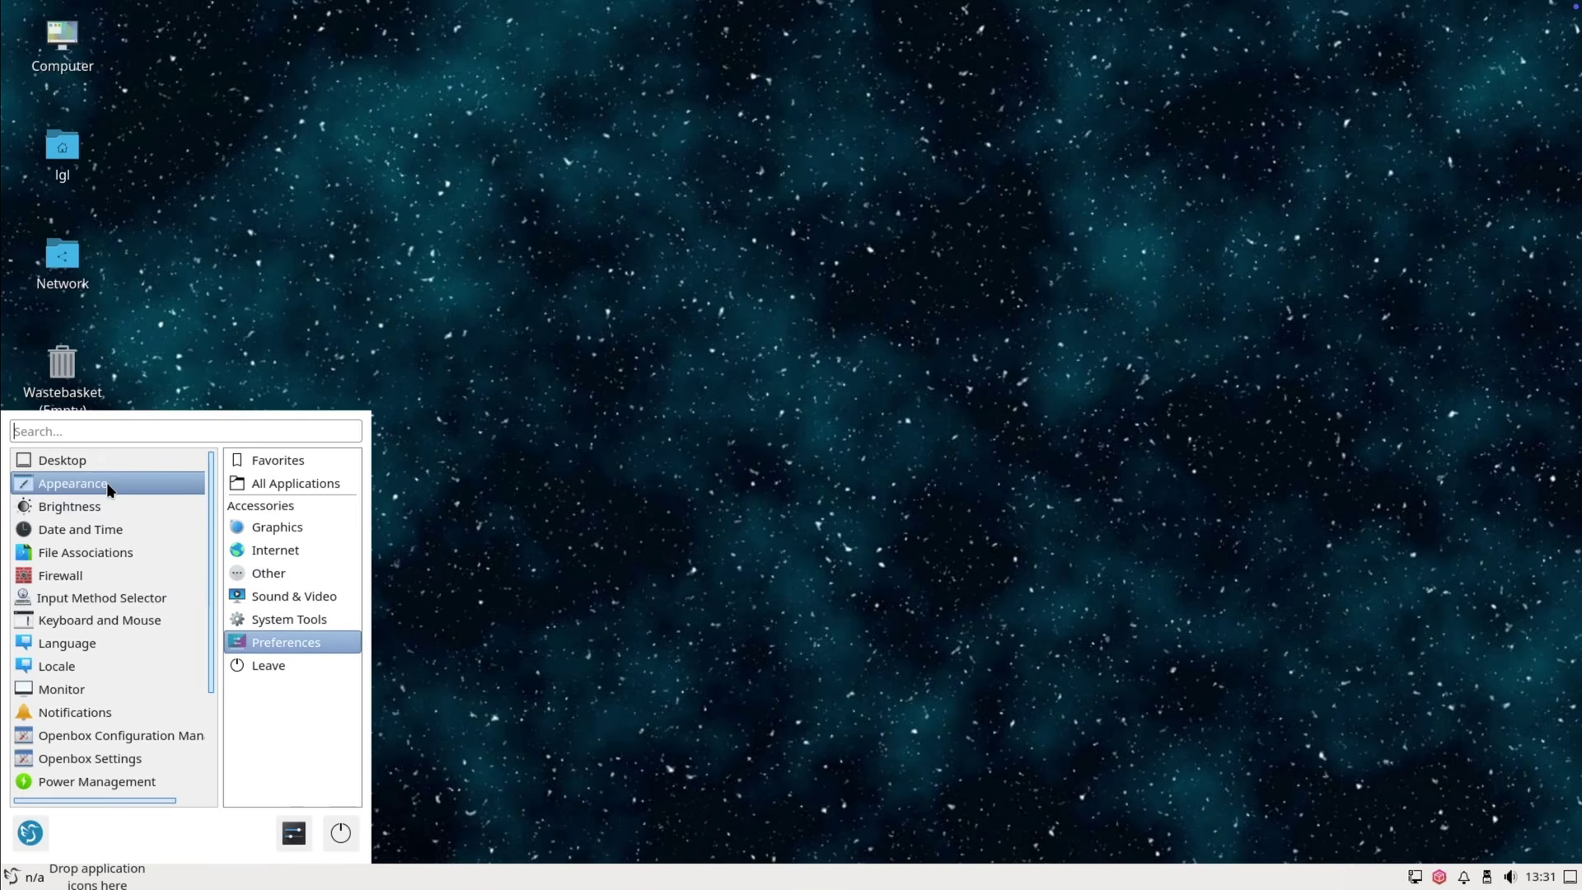
# - Try the KDE-Plasma theme, then apply Kvantum with its theme-provided wallpaper
pyautogui.click(107, 482)
pyautogui.click(583, 260)
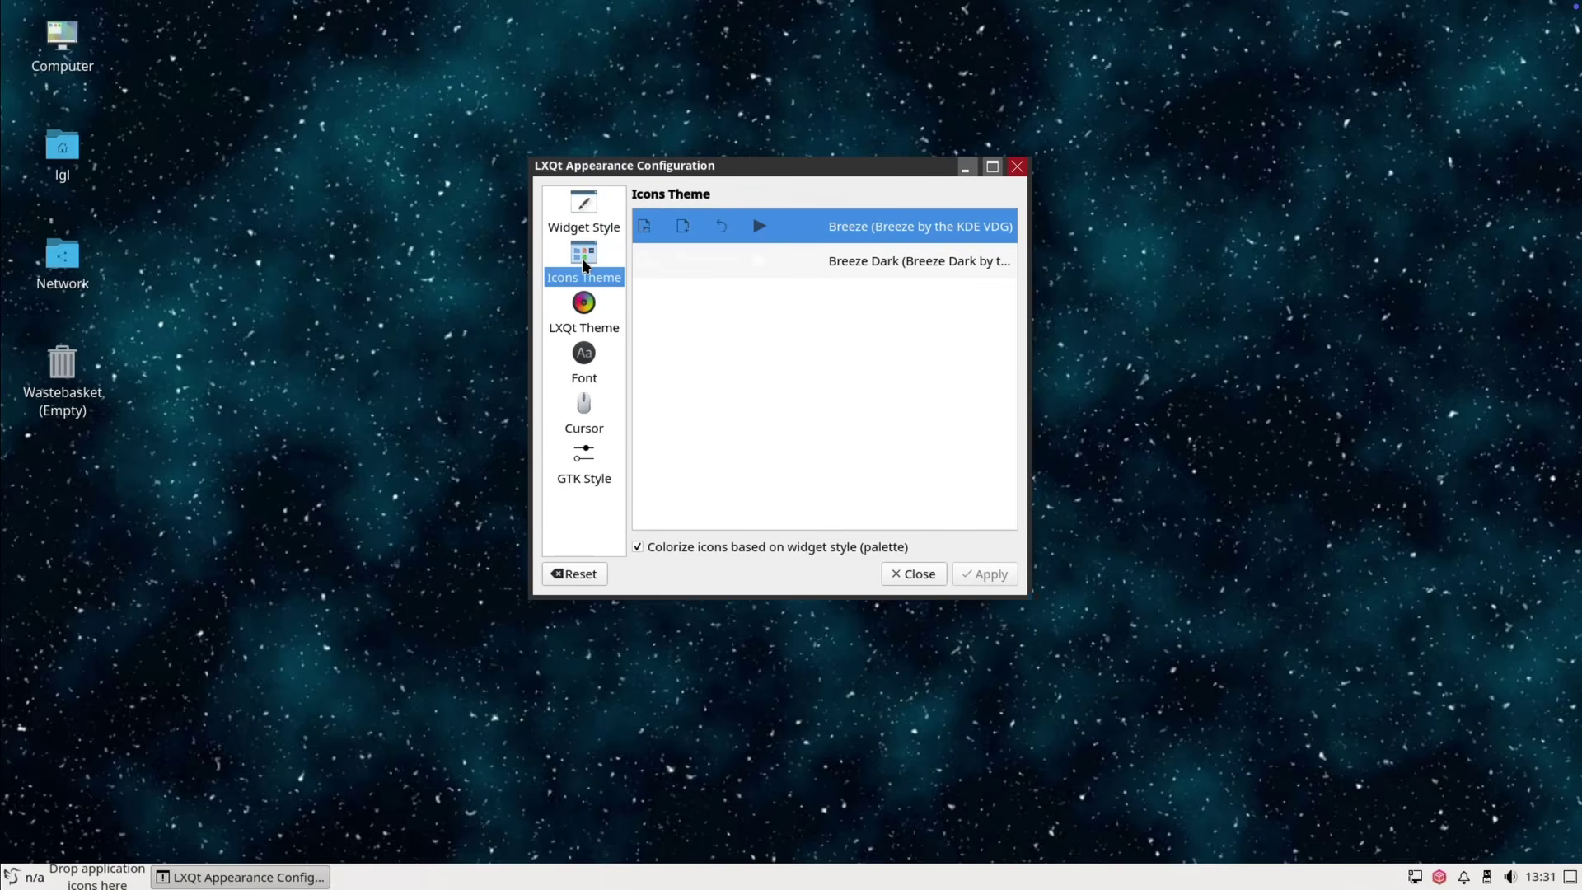
pyautogui.click(584, 306)
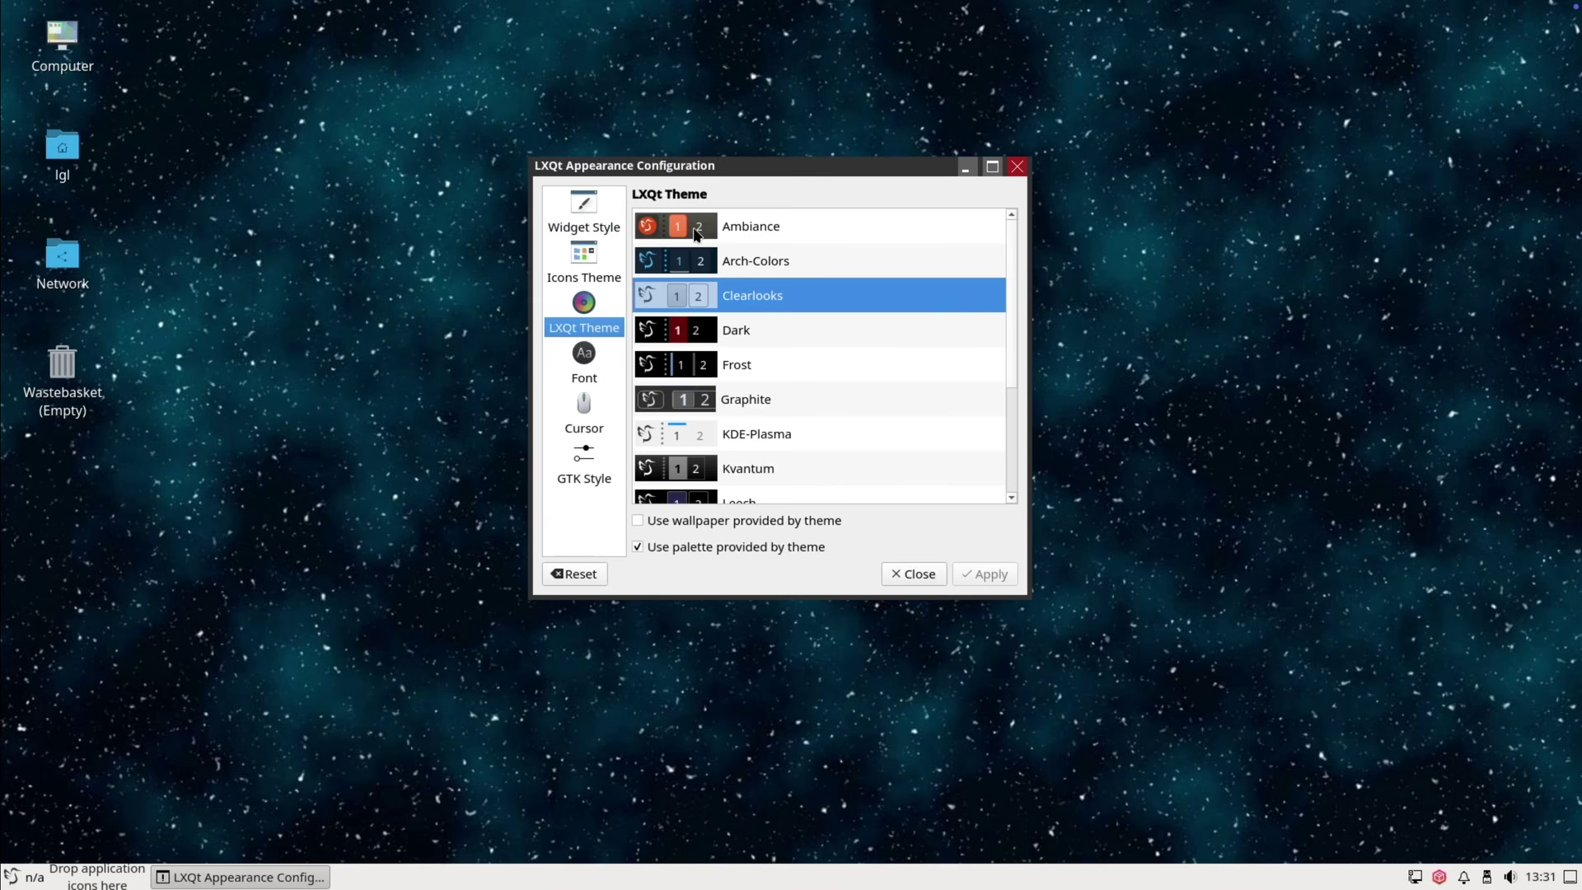
pyautogui.scroll(-2, 773, 259)
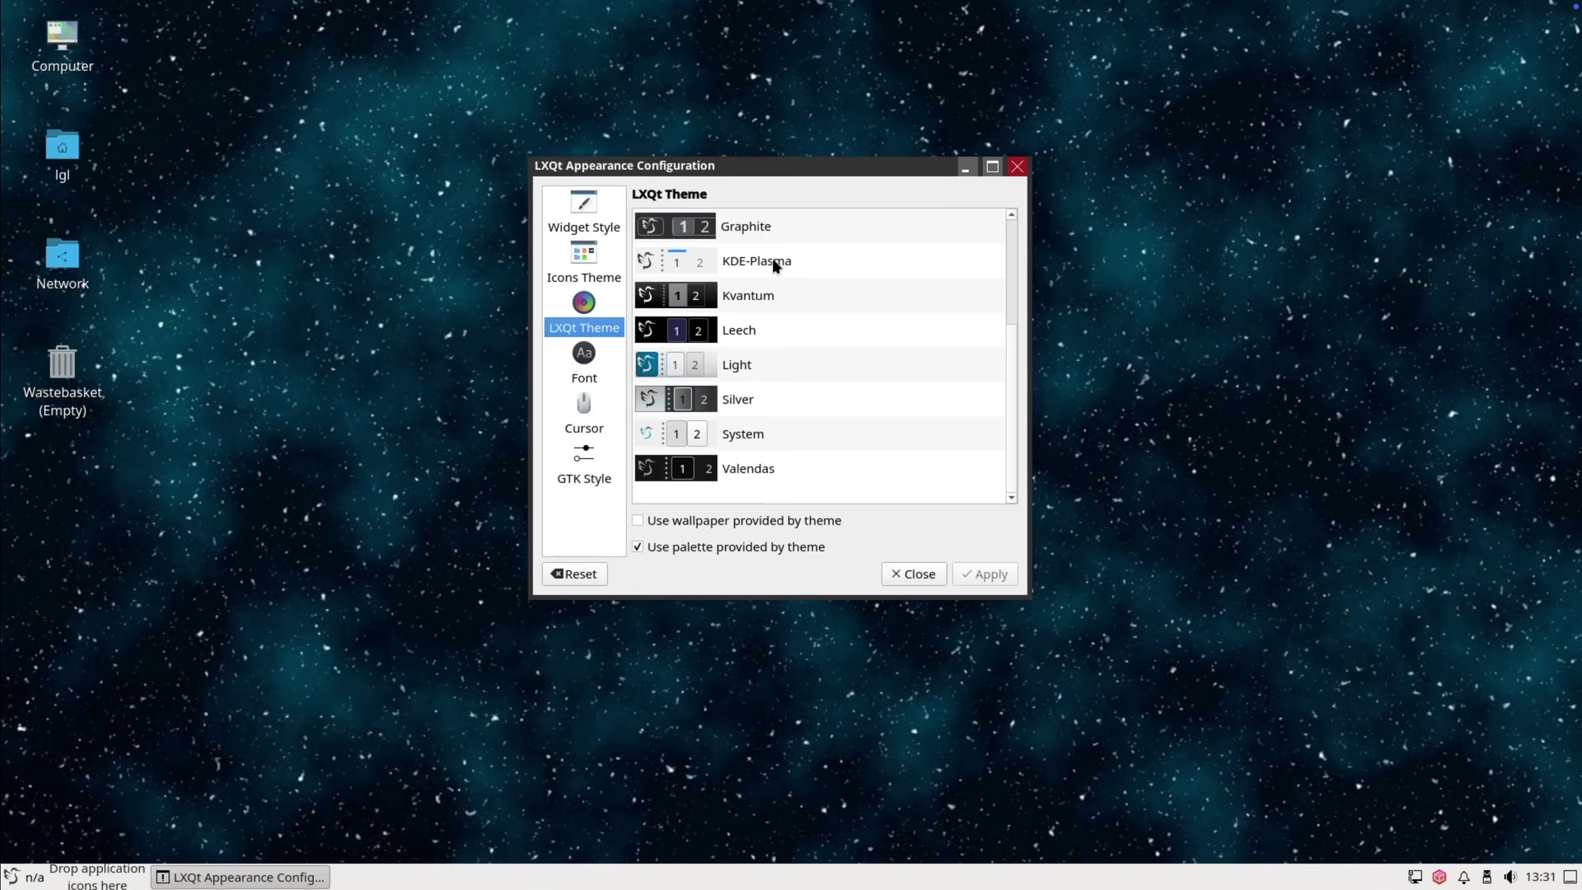
pyautogui.click(773, 261)
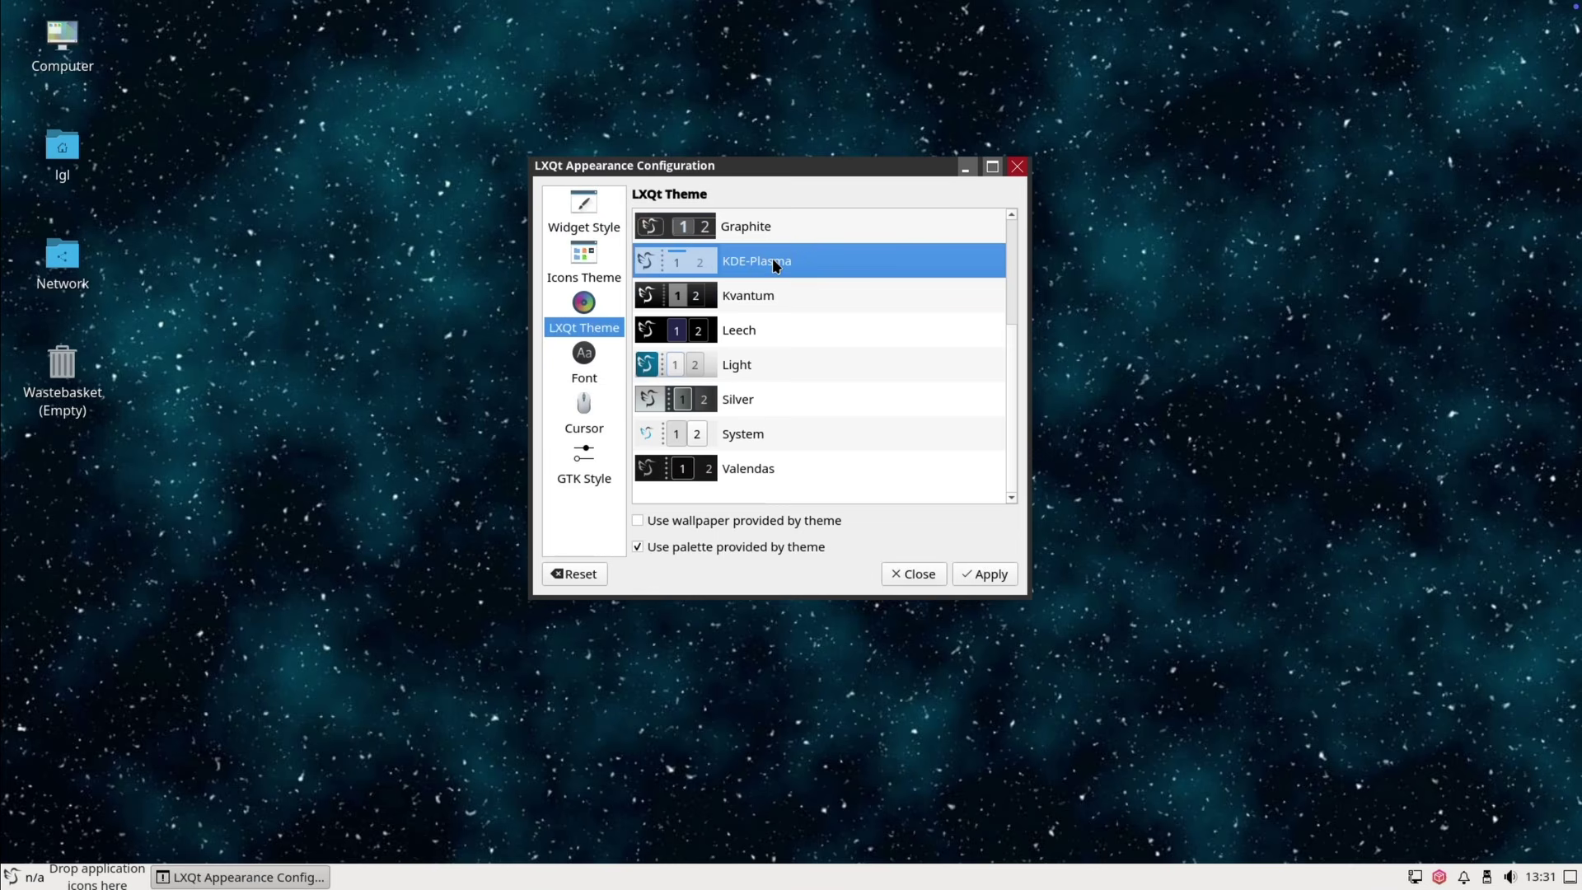
pyautogui.click(762, 293)
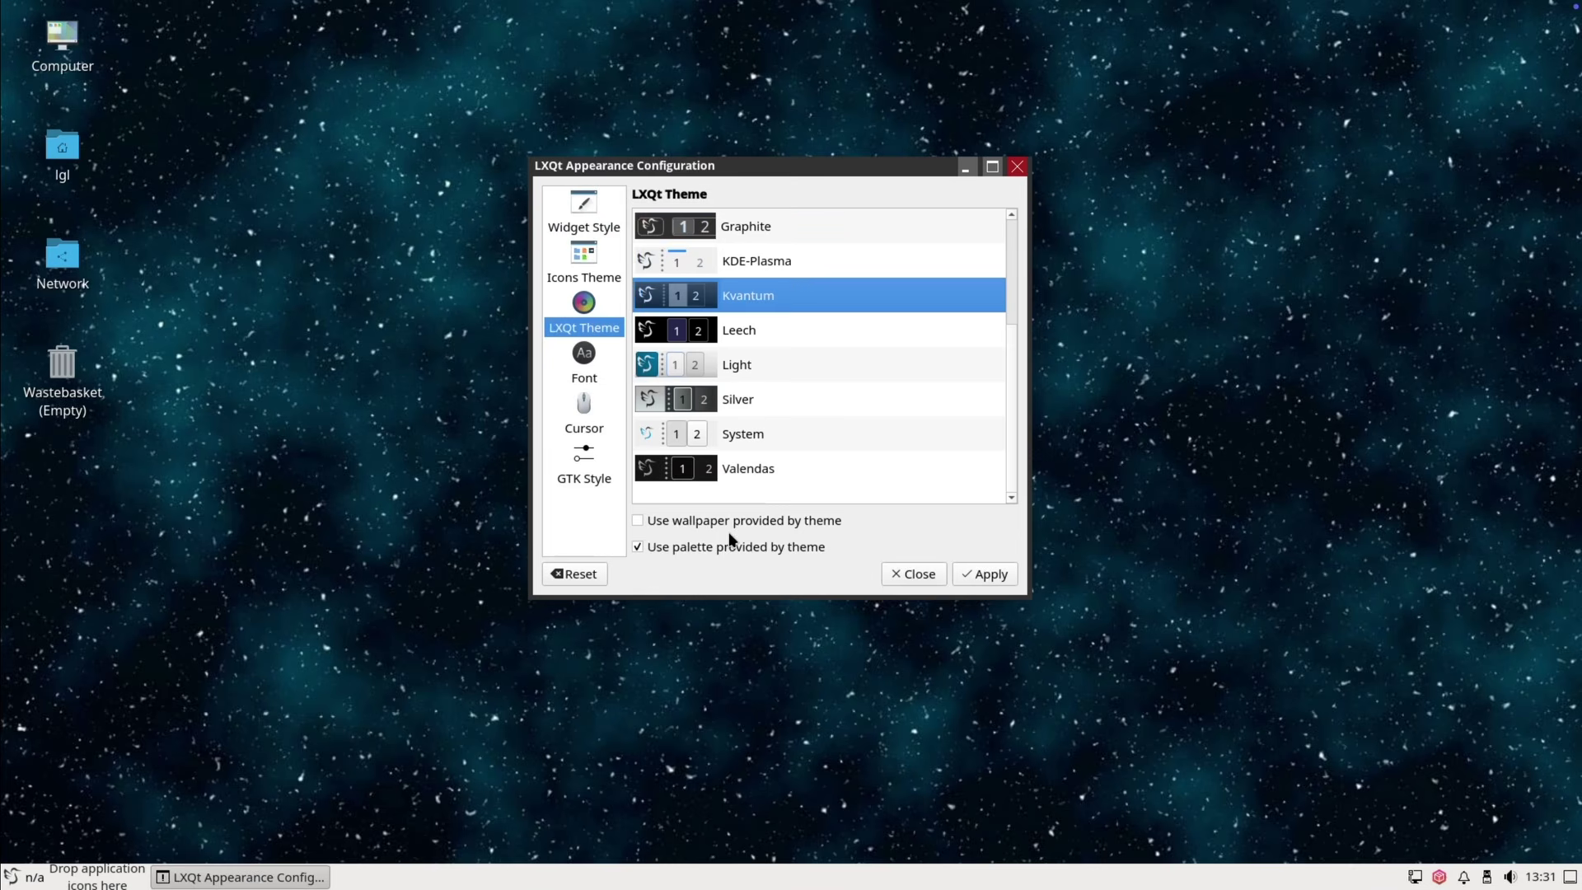
pyautogui.click(689, 521)
pyautogui.click(989, 578)
# - Apply the Silver theme, then the Light theme, and close Appearance settings
pyautogui.moveTo(864, 163); pyautogui.dragTo(749, 221)
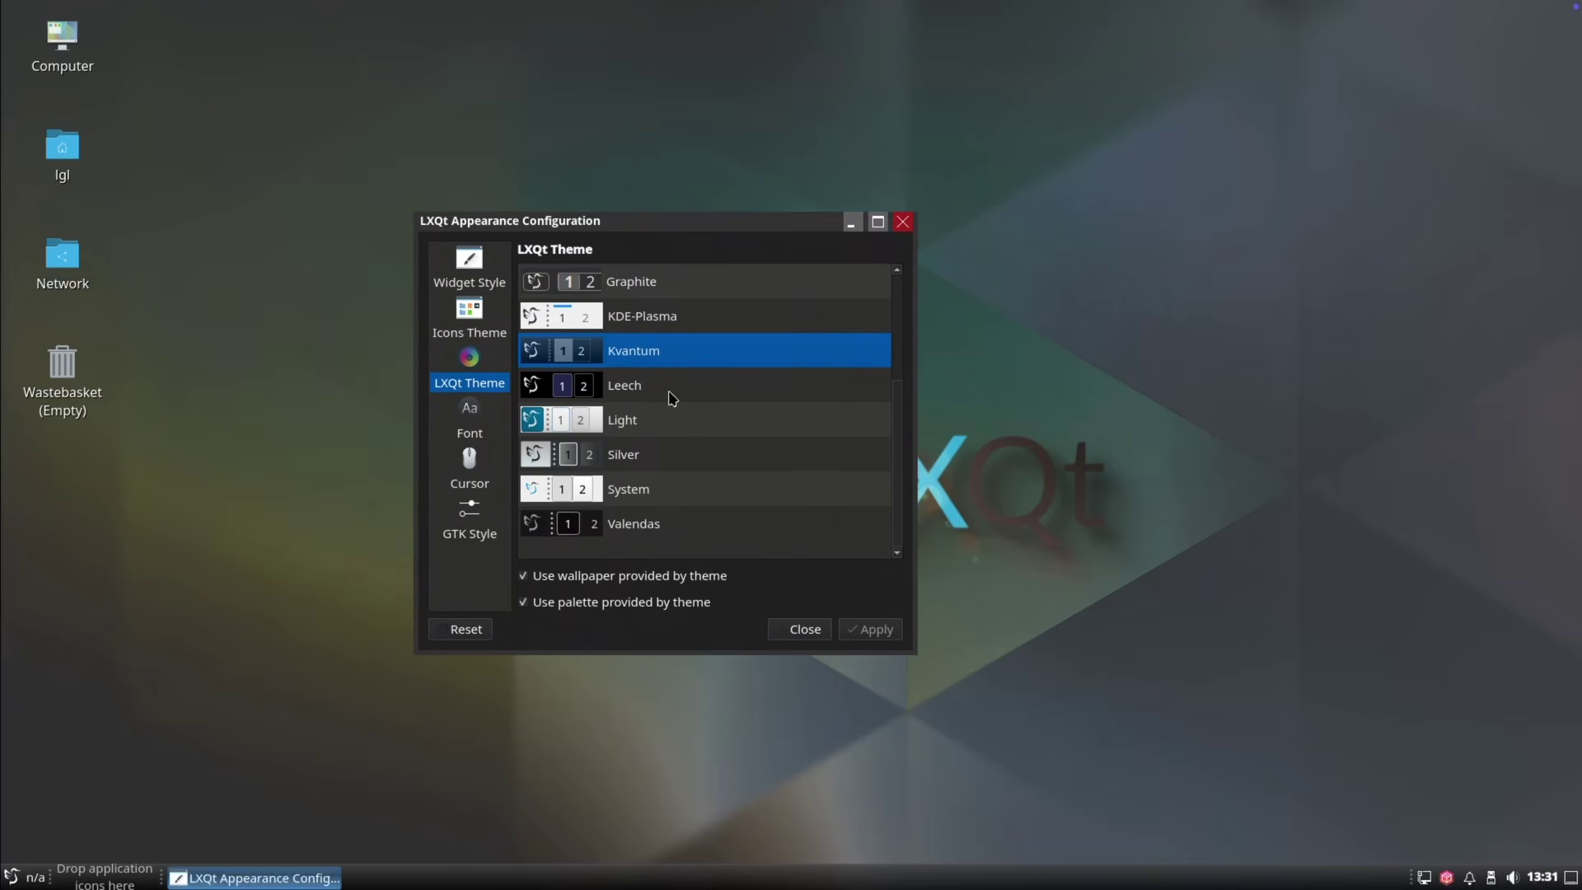
pyautogui.click(670, 454)
pyautogui.click(877, 629)
pyautogui.click(669, 422)
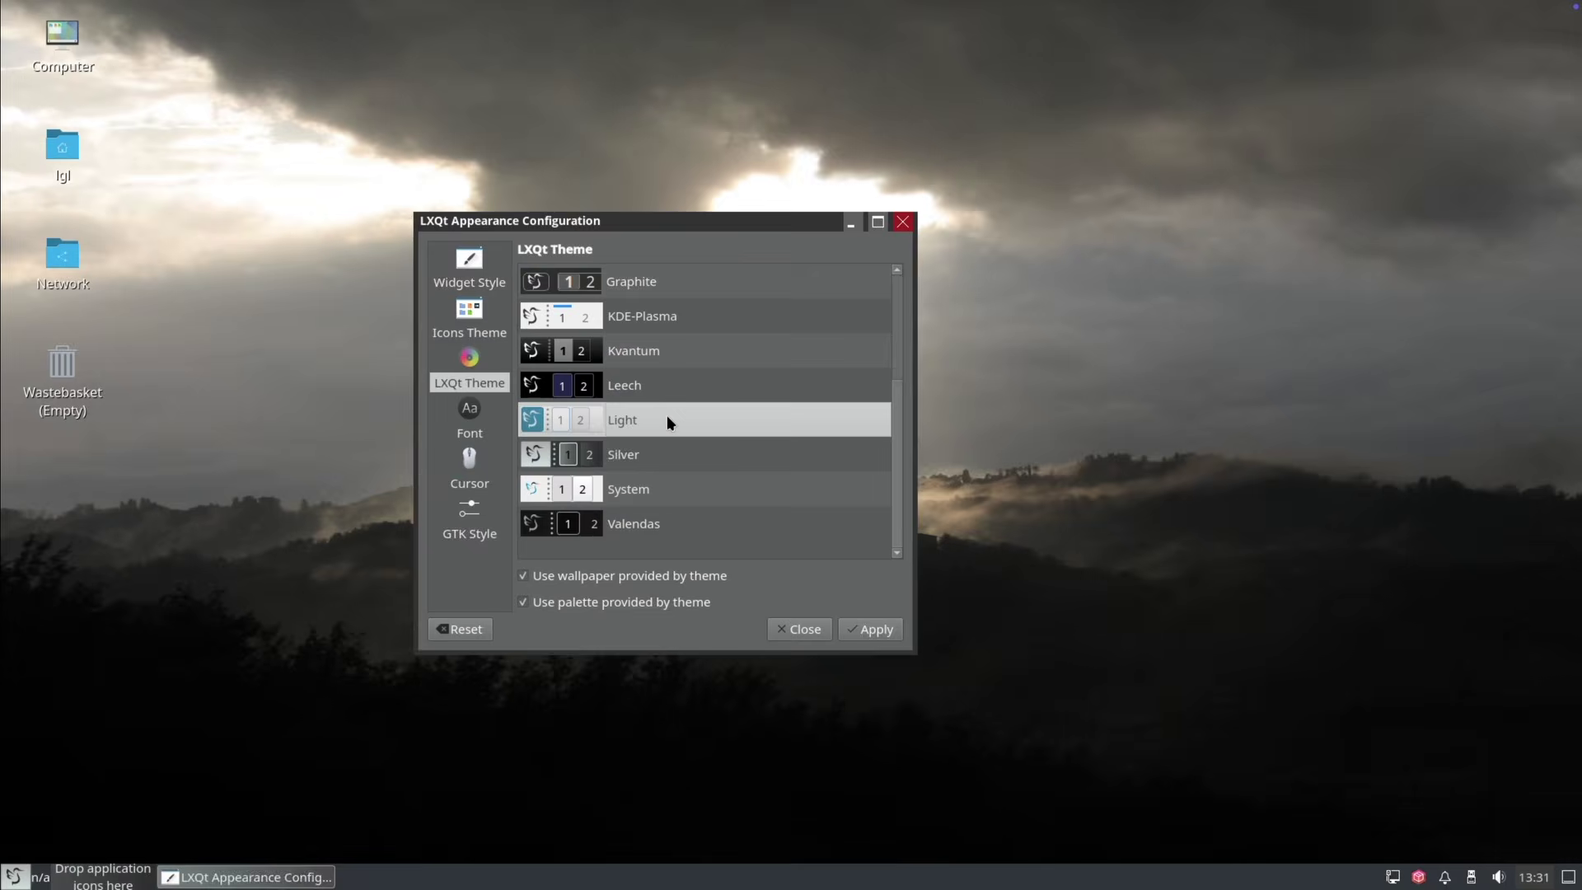
pyautogui.click(873, 631)
pyautogui.click(825, 631)
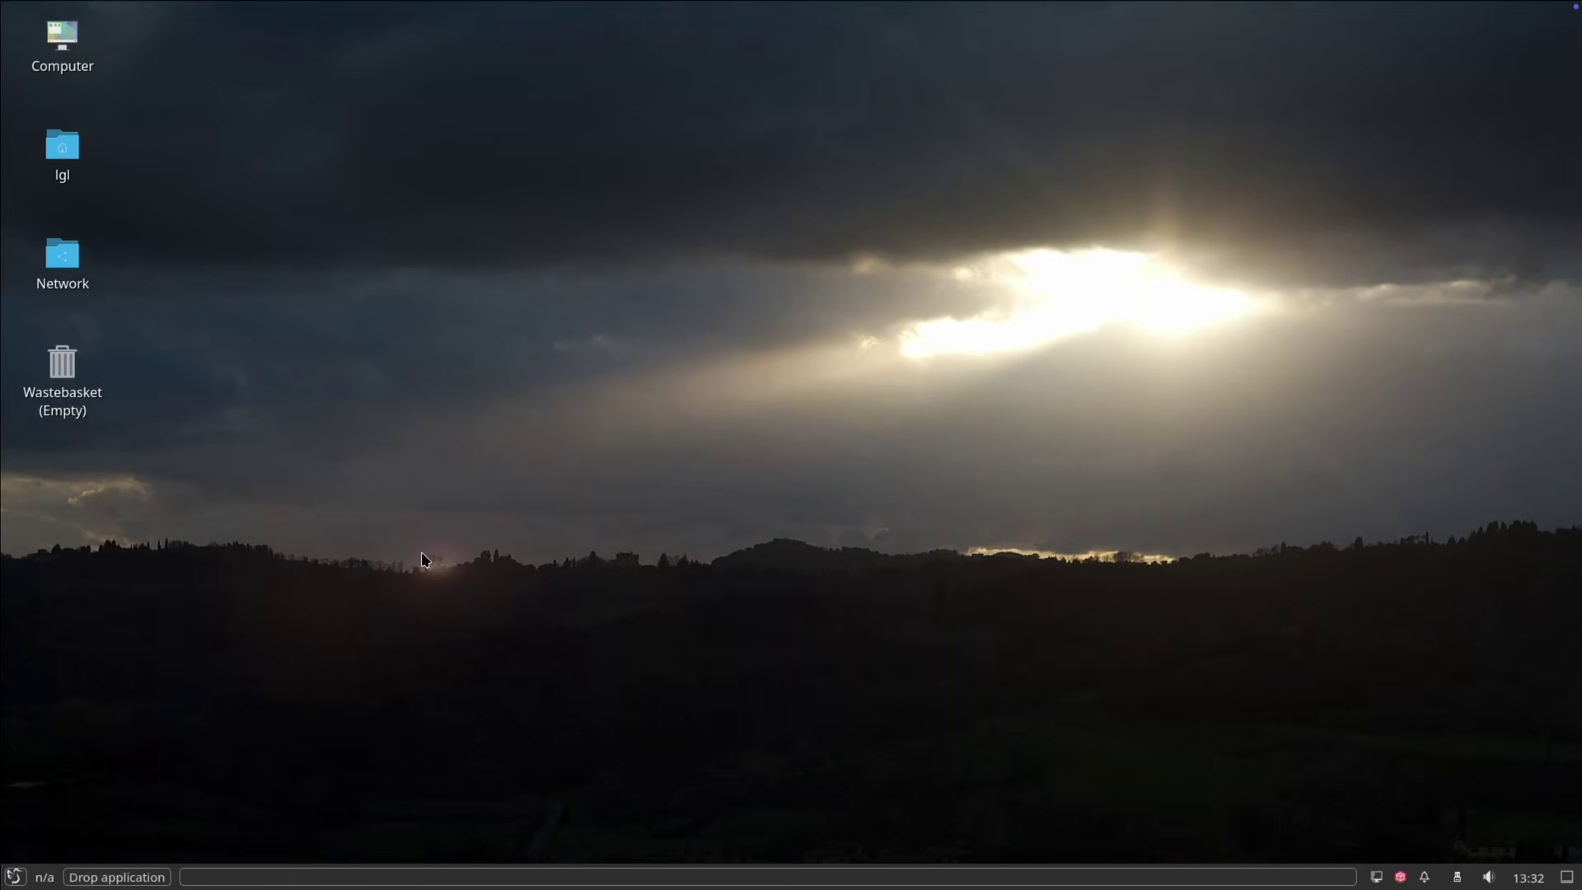
# - Set the panel alignment to Center in Configure Panel
pyautogui.rightClick(1361, 881)
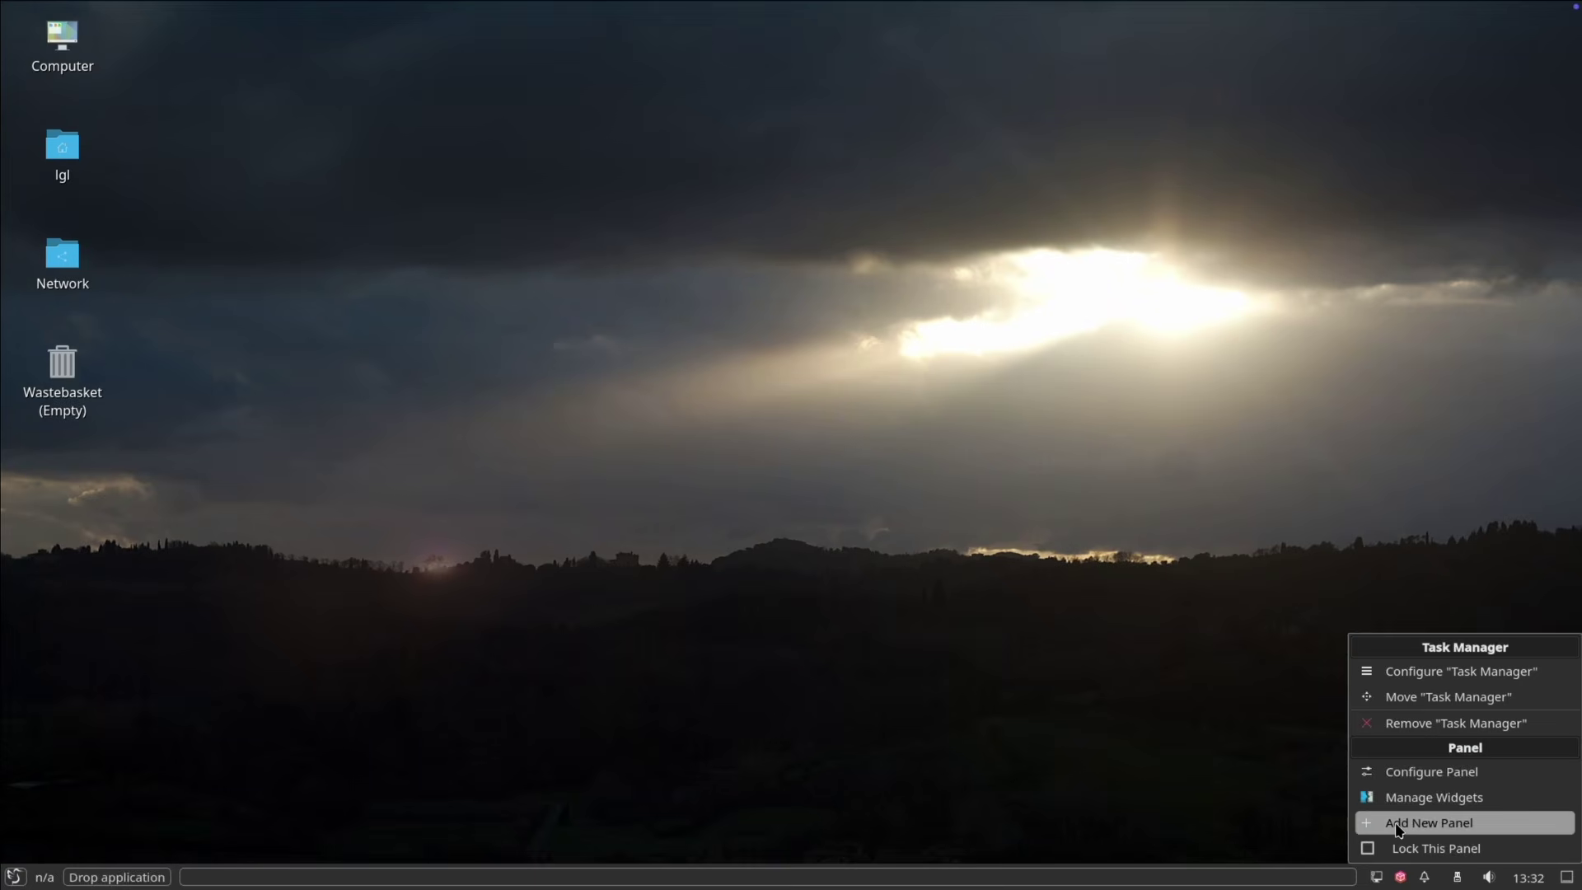
pyautogui.click(1405, 775)
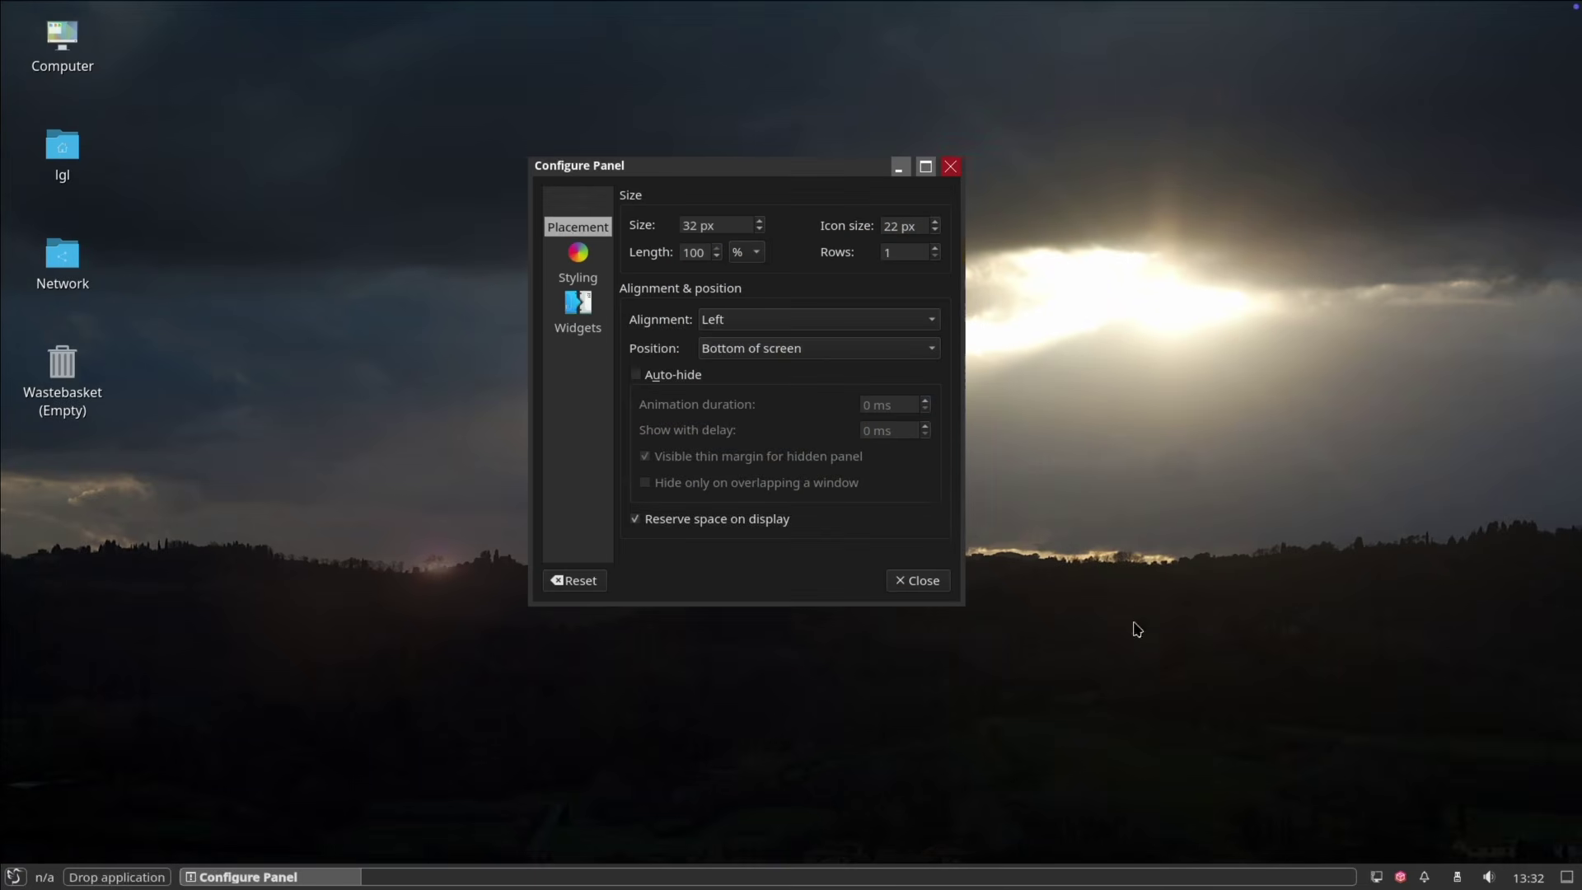
pyautogui.click(746, 319)
pyautogui.click(737, 339)
# - Set panel length to 75 %, size to 58 px, and icon size to 27 px
pyautogui.click(758, 253)
pyautogui.click(760, 256)
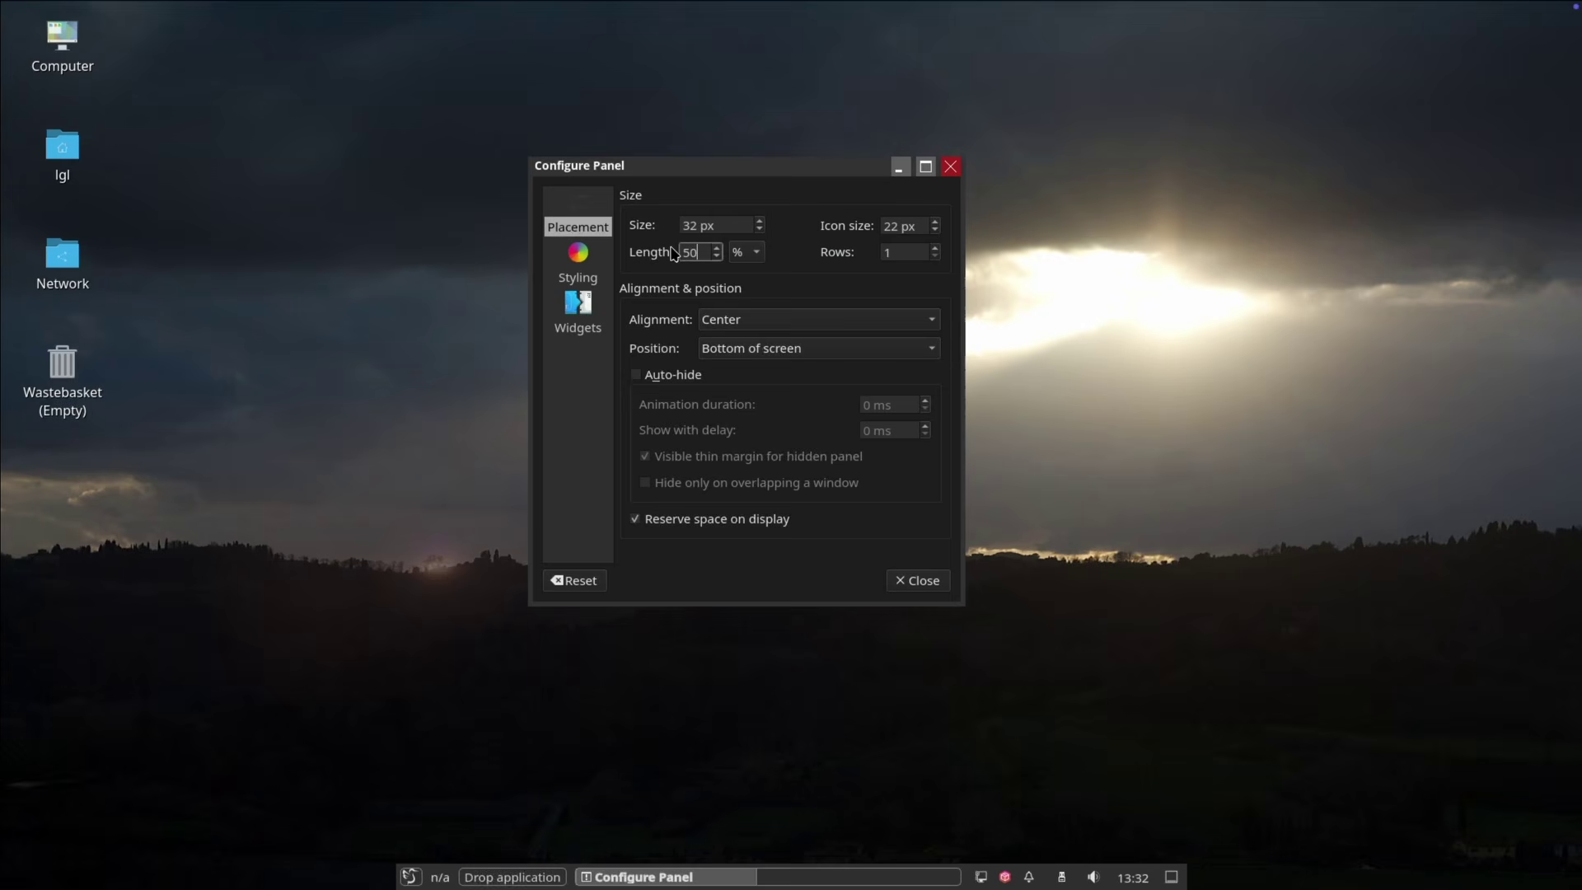
pyautogui.press('BackSpace')
pyautogui.write('75')
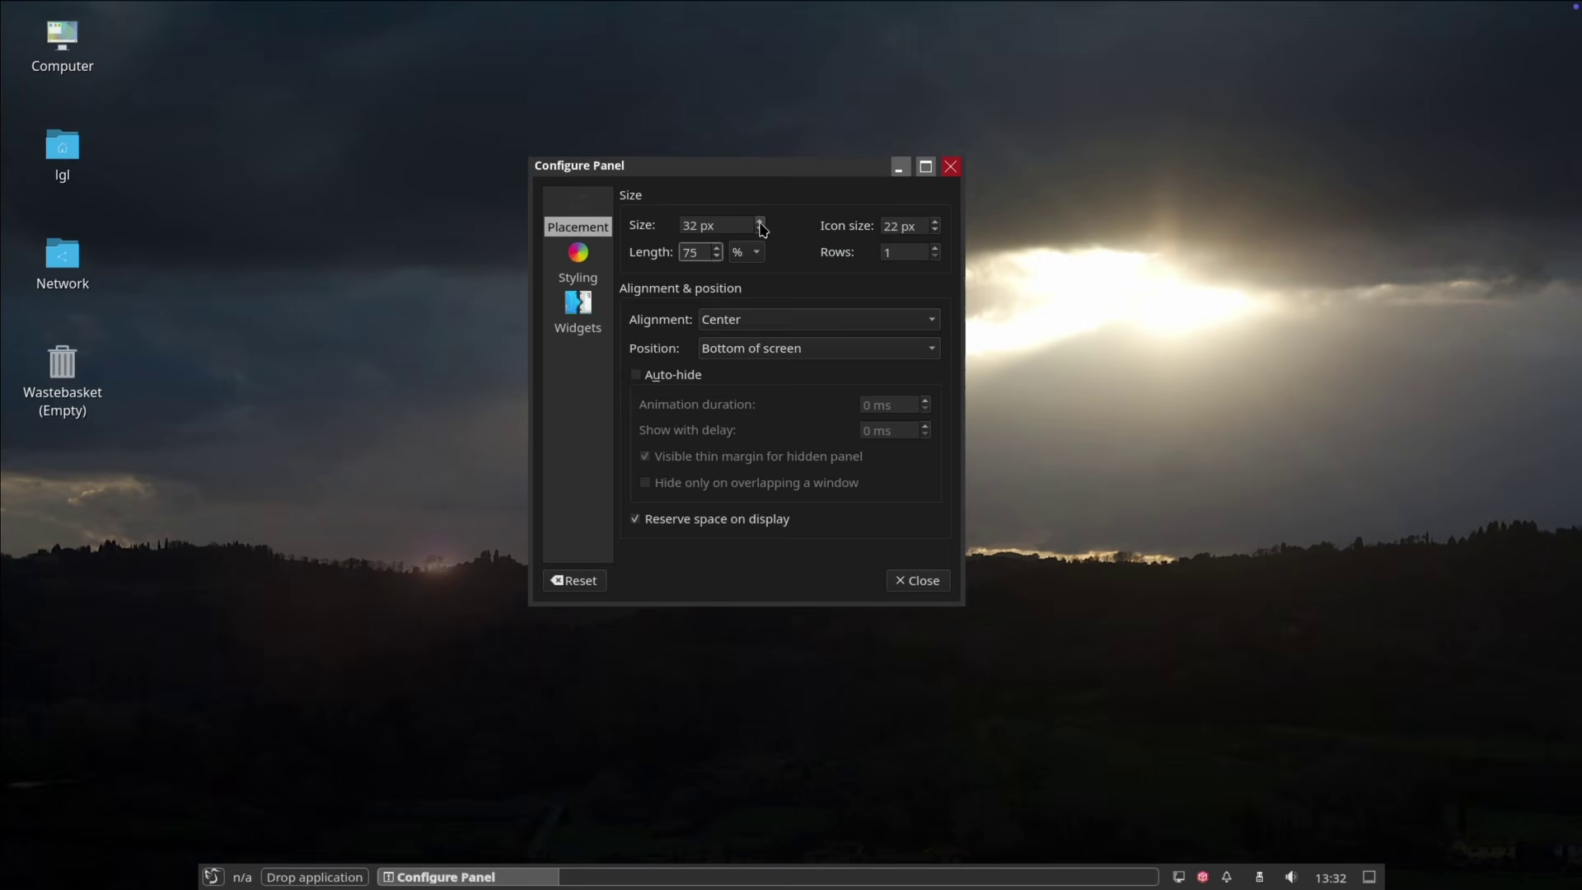
pyautogui.scroll(16, 759, 223)
pyautogui.scroll(10, 760, 224)
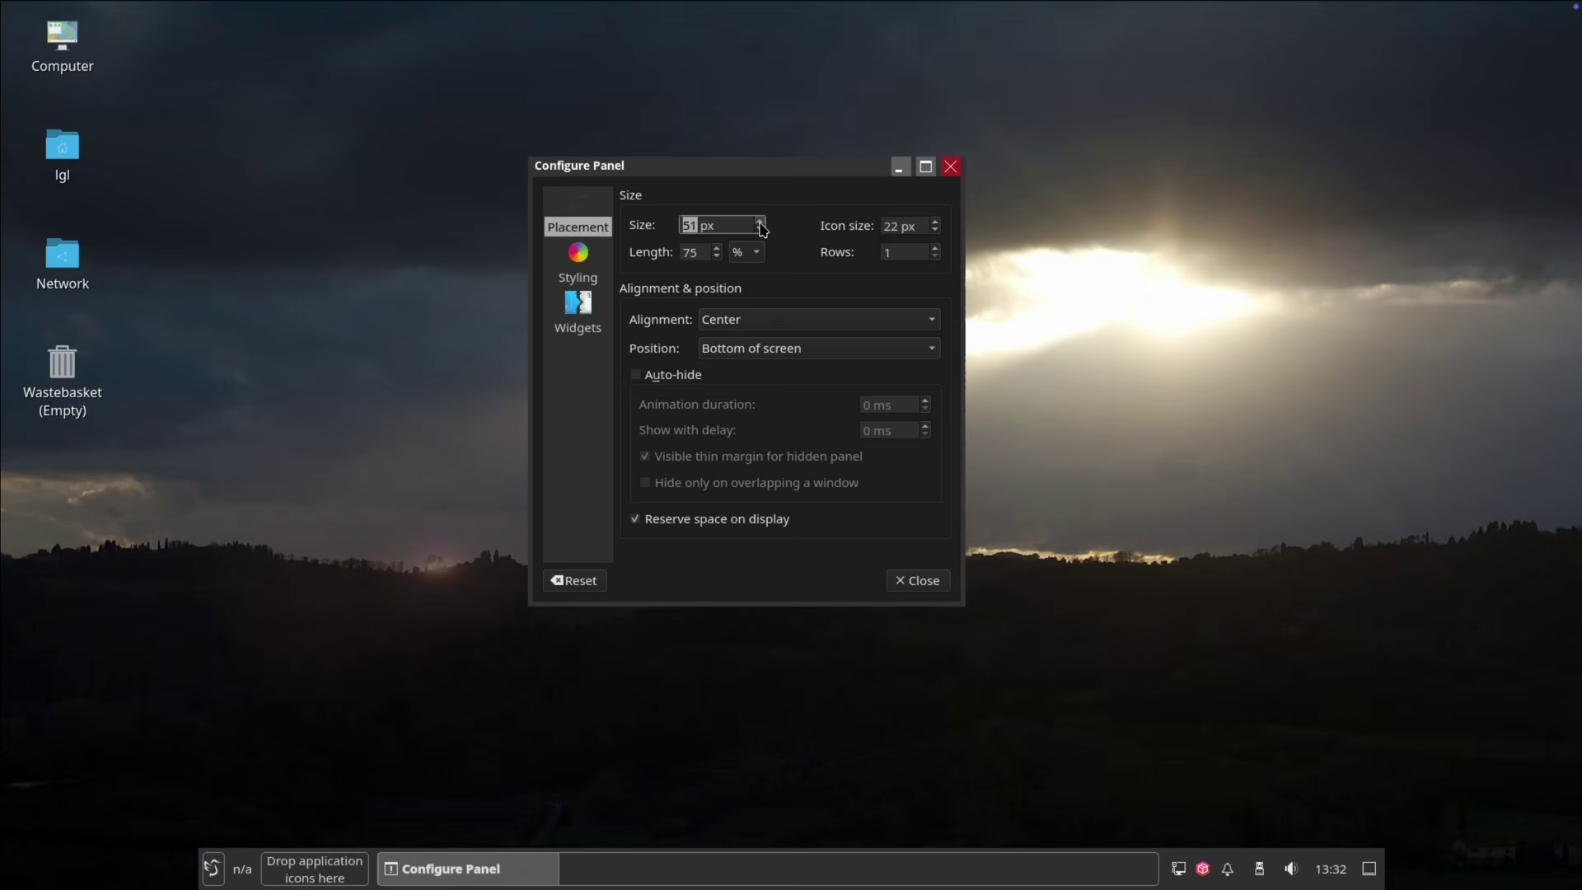
pyautogui.scroll(-4, 938, 235)
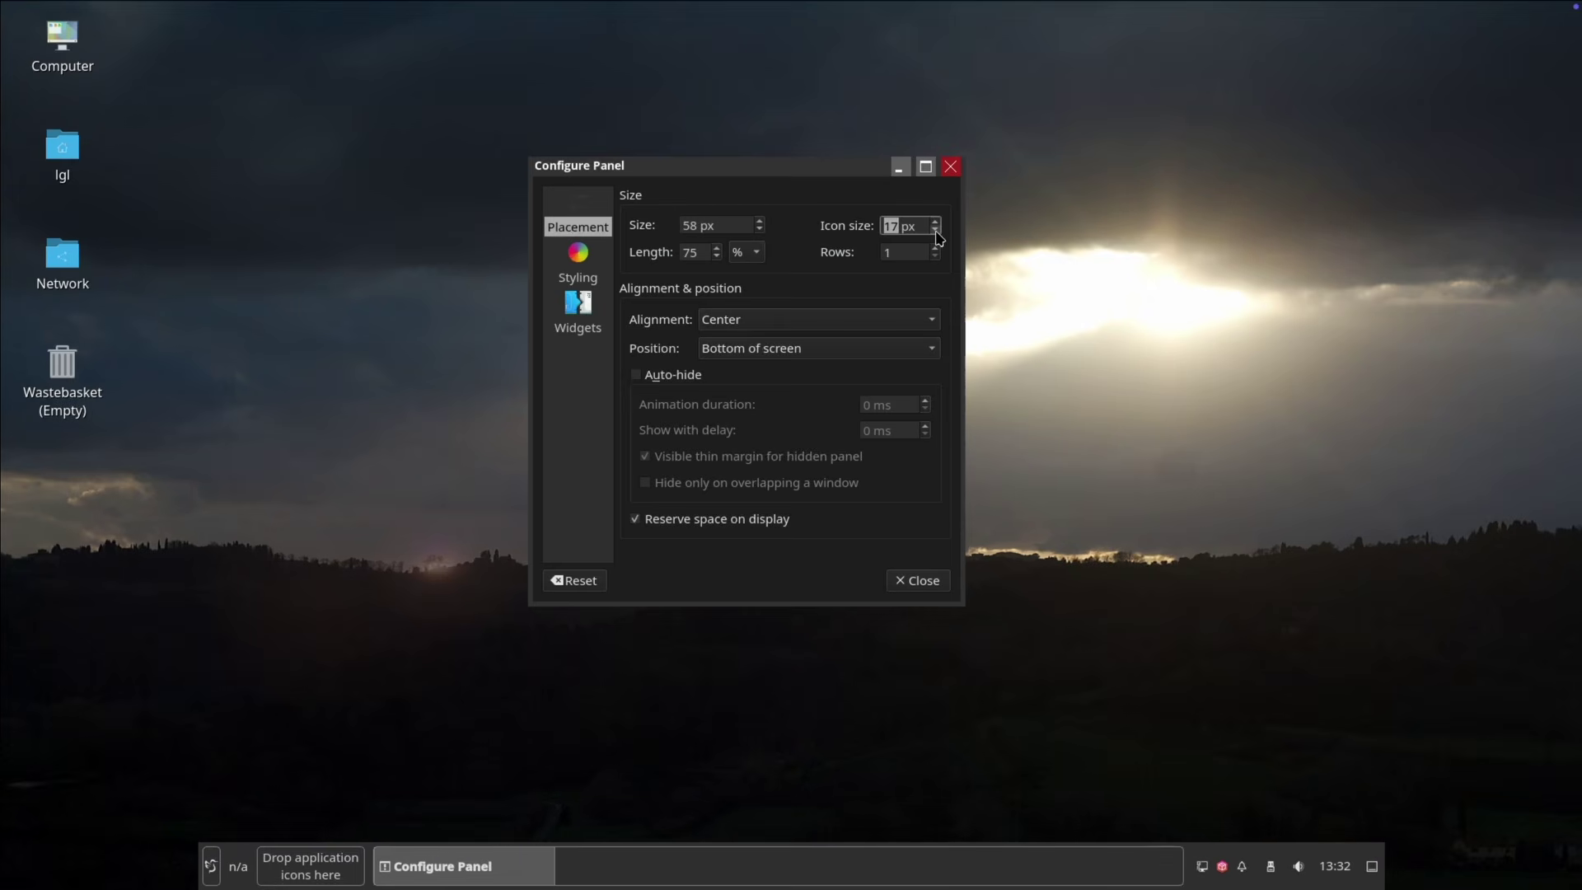
pyautogui.scroll(9, 938, 235)
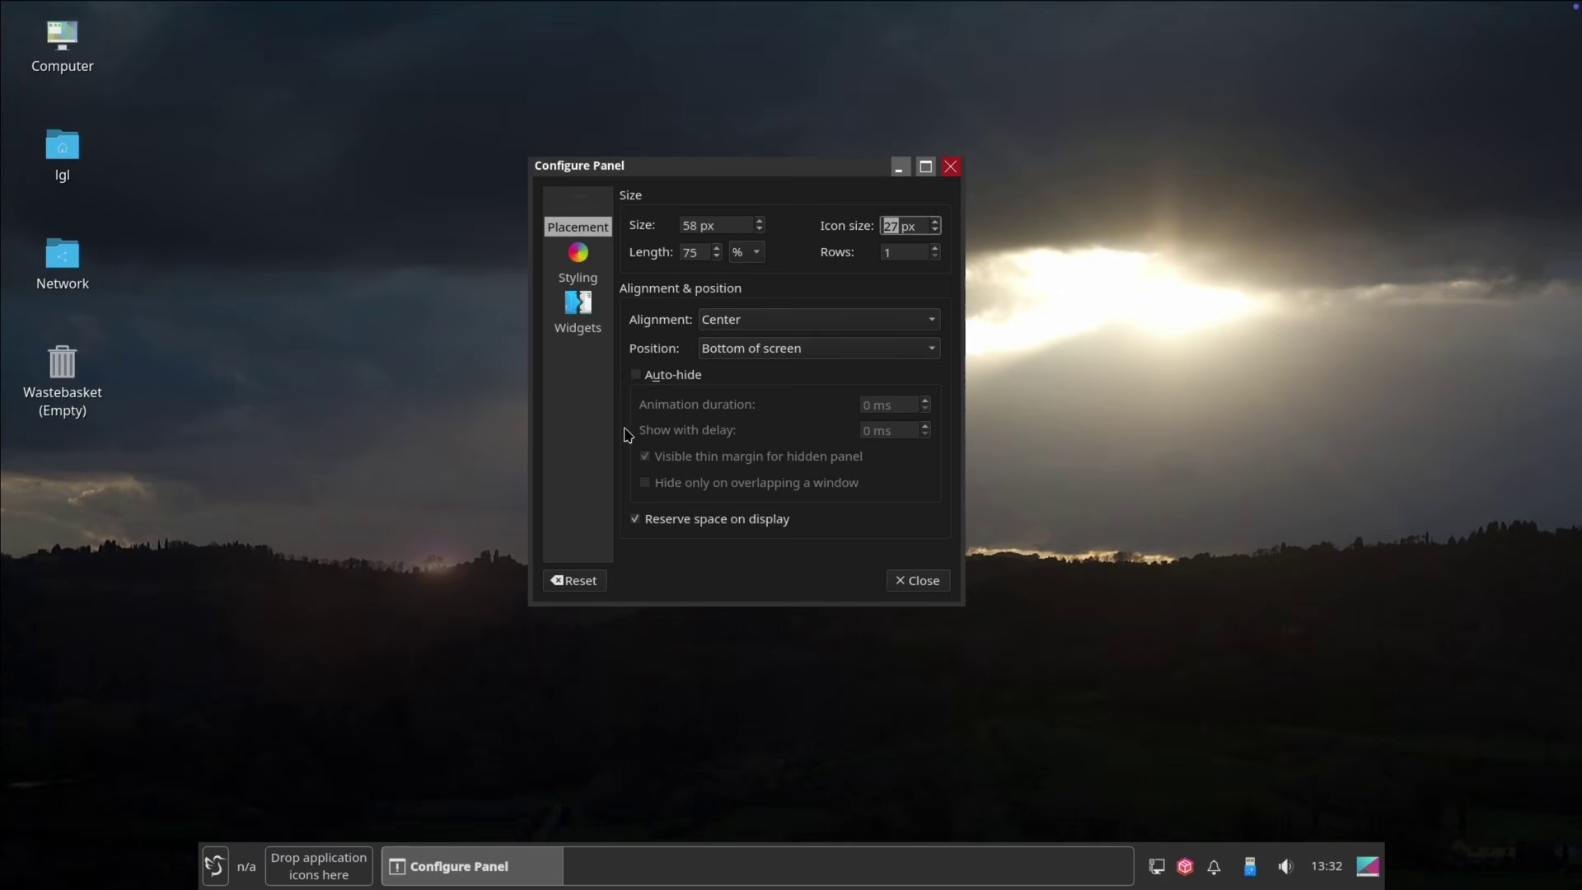
# - Add a second Desktop Switcher widget to the panel from the Widgets list
pyautogui.click(581, 262)
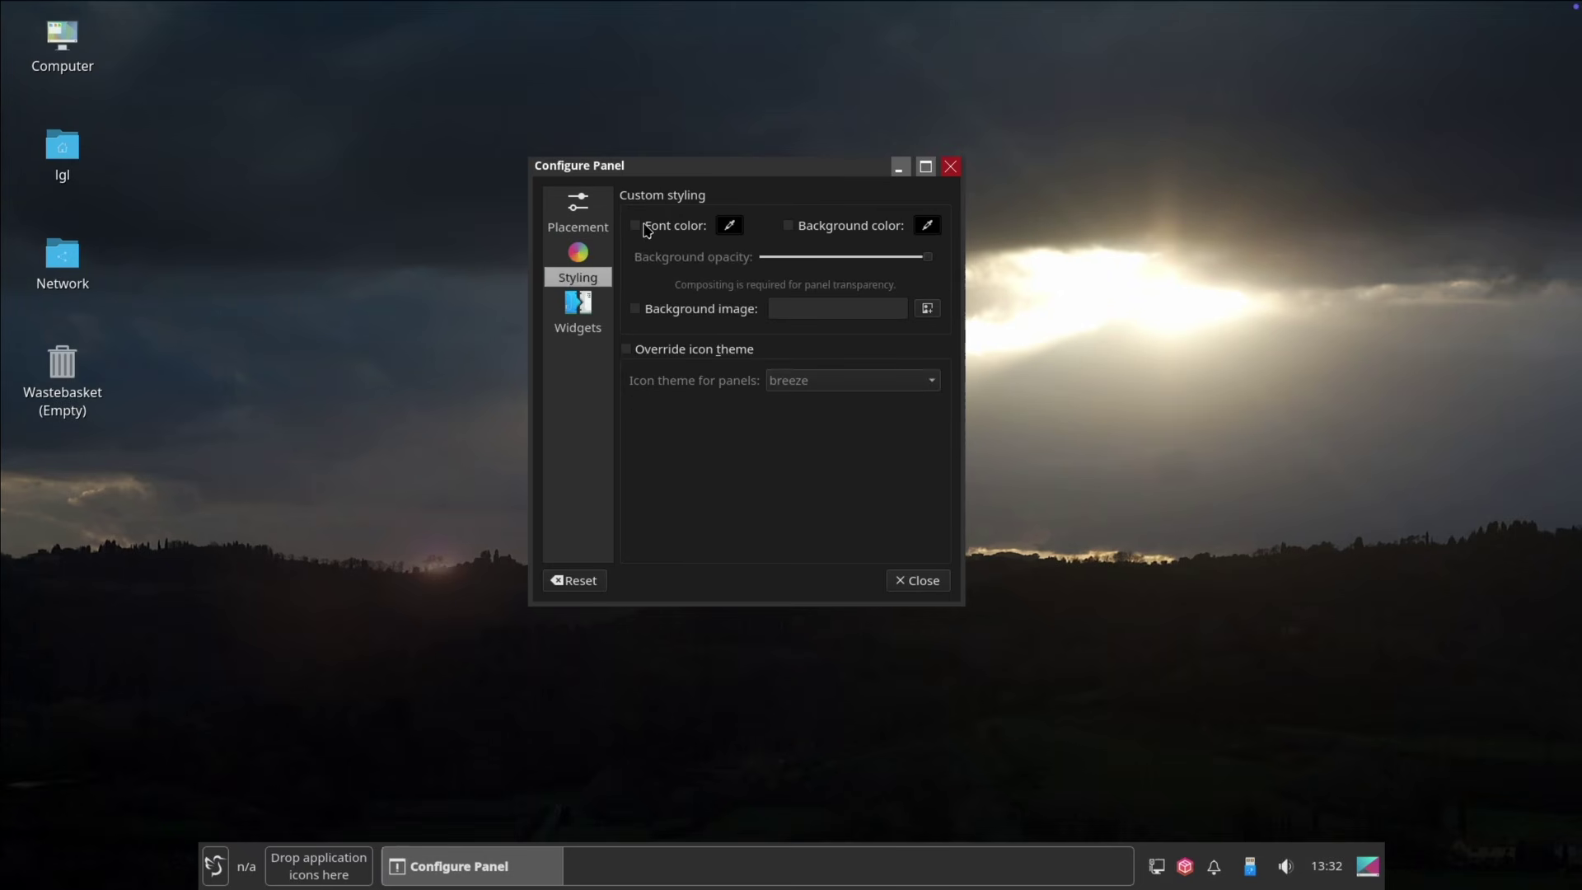
pyautogui.click(581, 313)
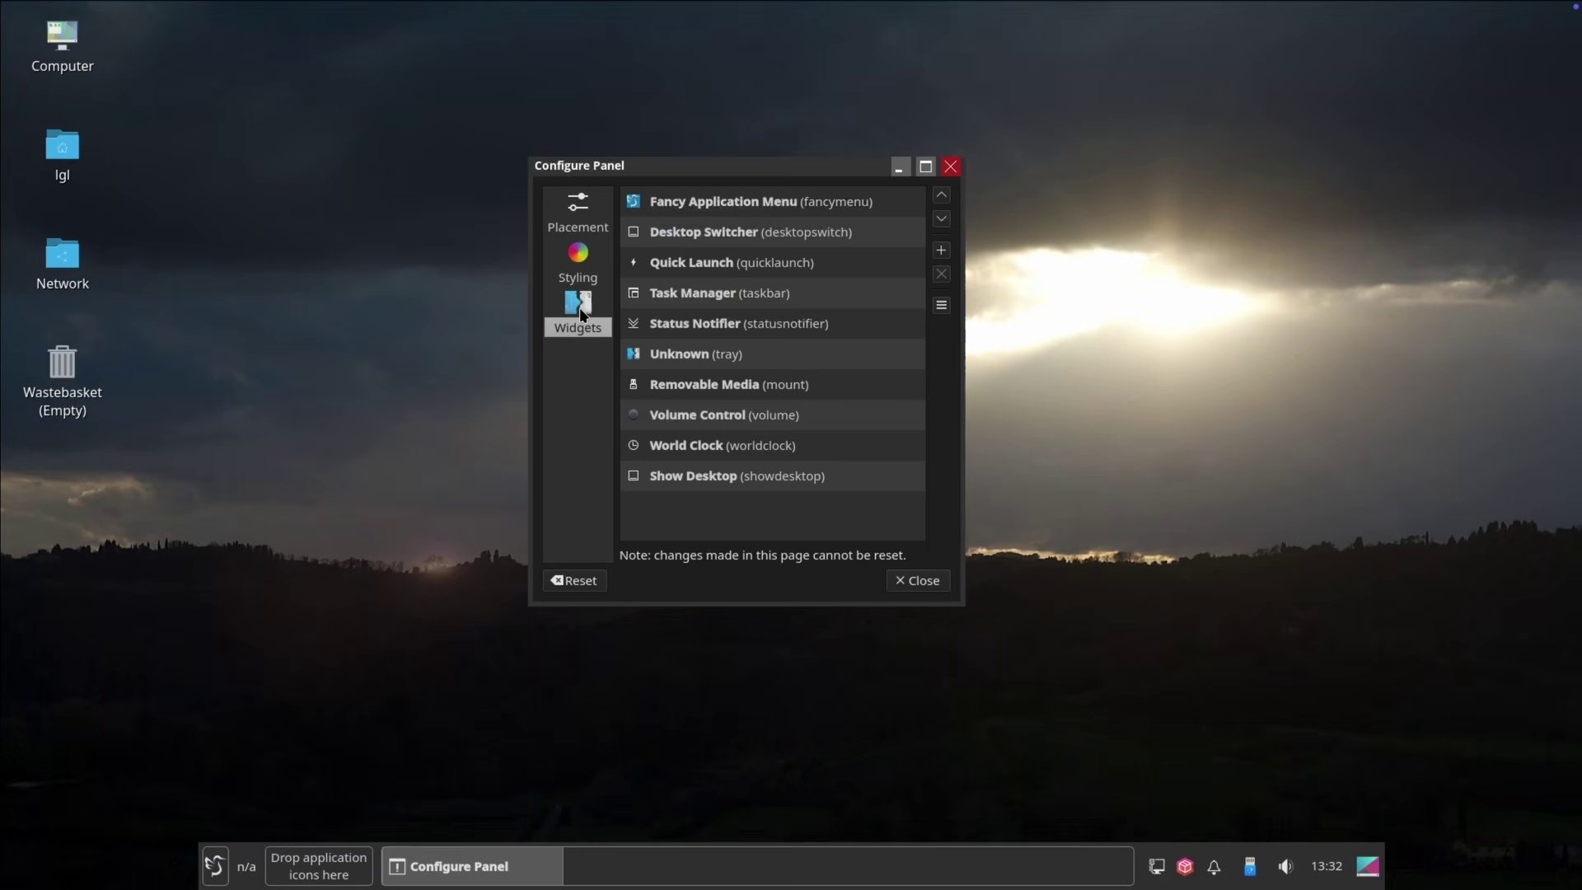
pyautogui.click(707, 232)
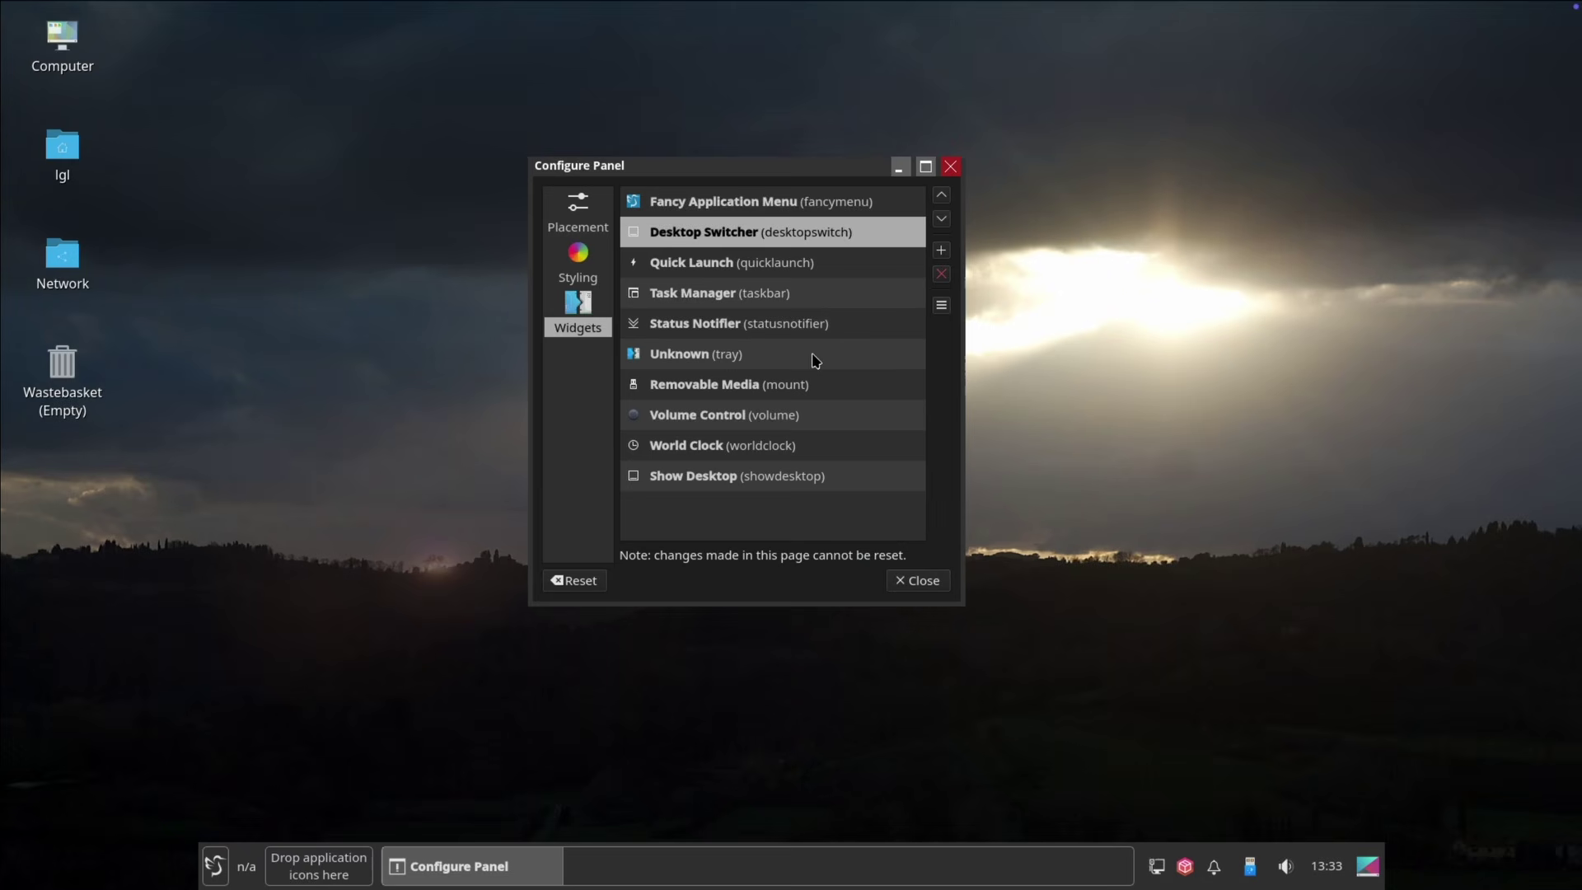
pyautogui.click(941, 249)
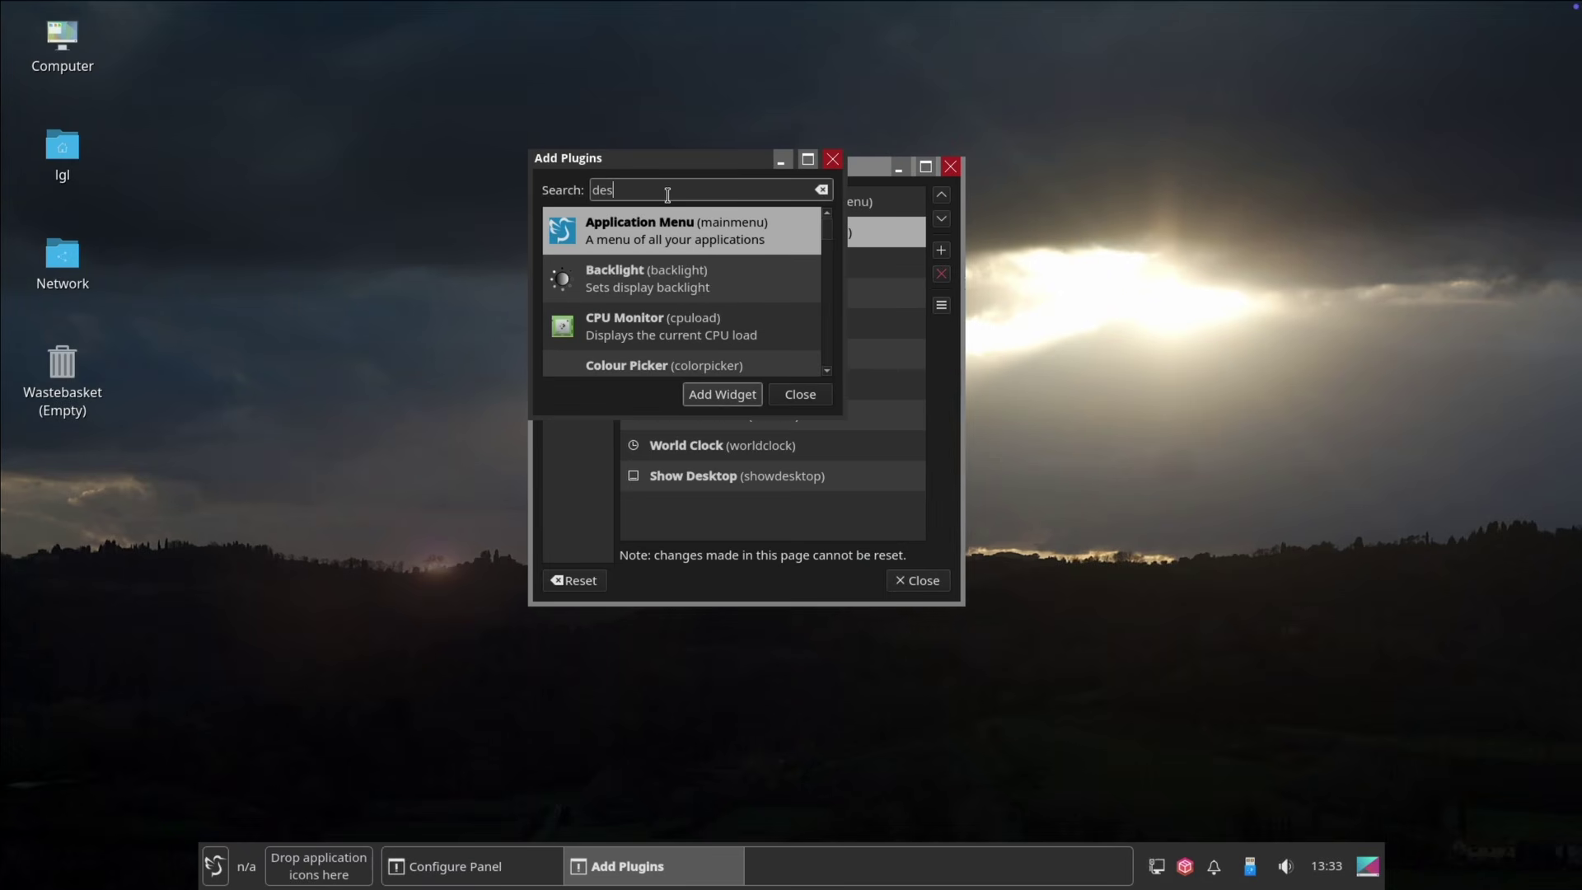
pyautogui.click(735, 403)
# - Reveal the desktop and reopen Configure Panel from the panel's context menu
pyautogui.click(1129, 866)
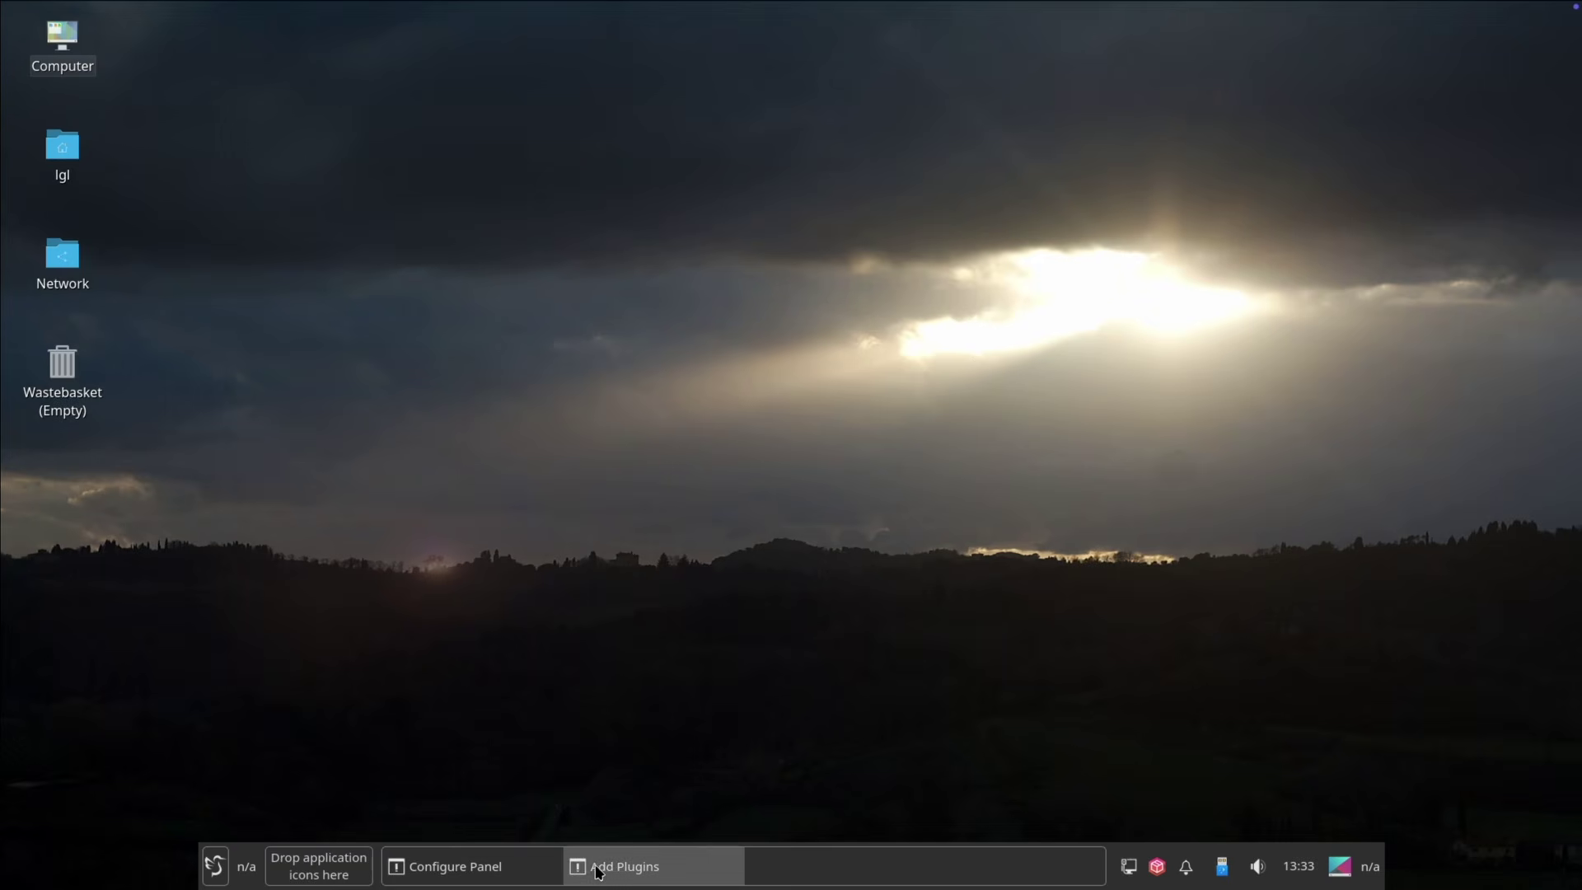
pyautogui.rightClick(1114, 861)
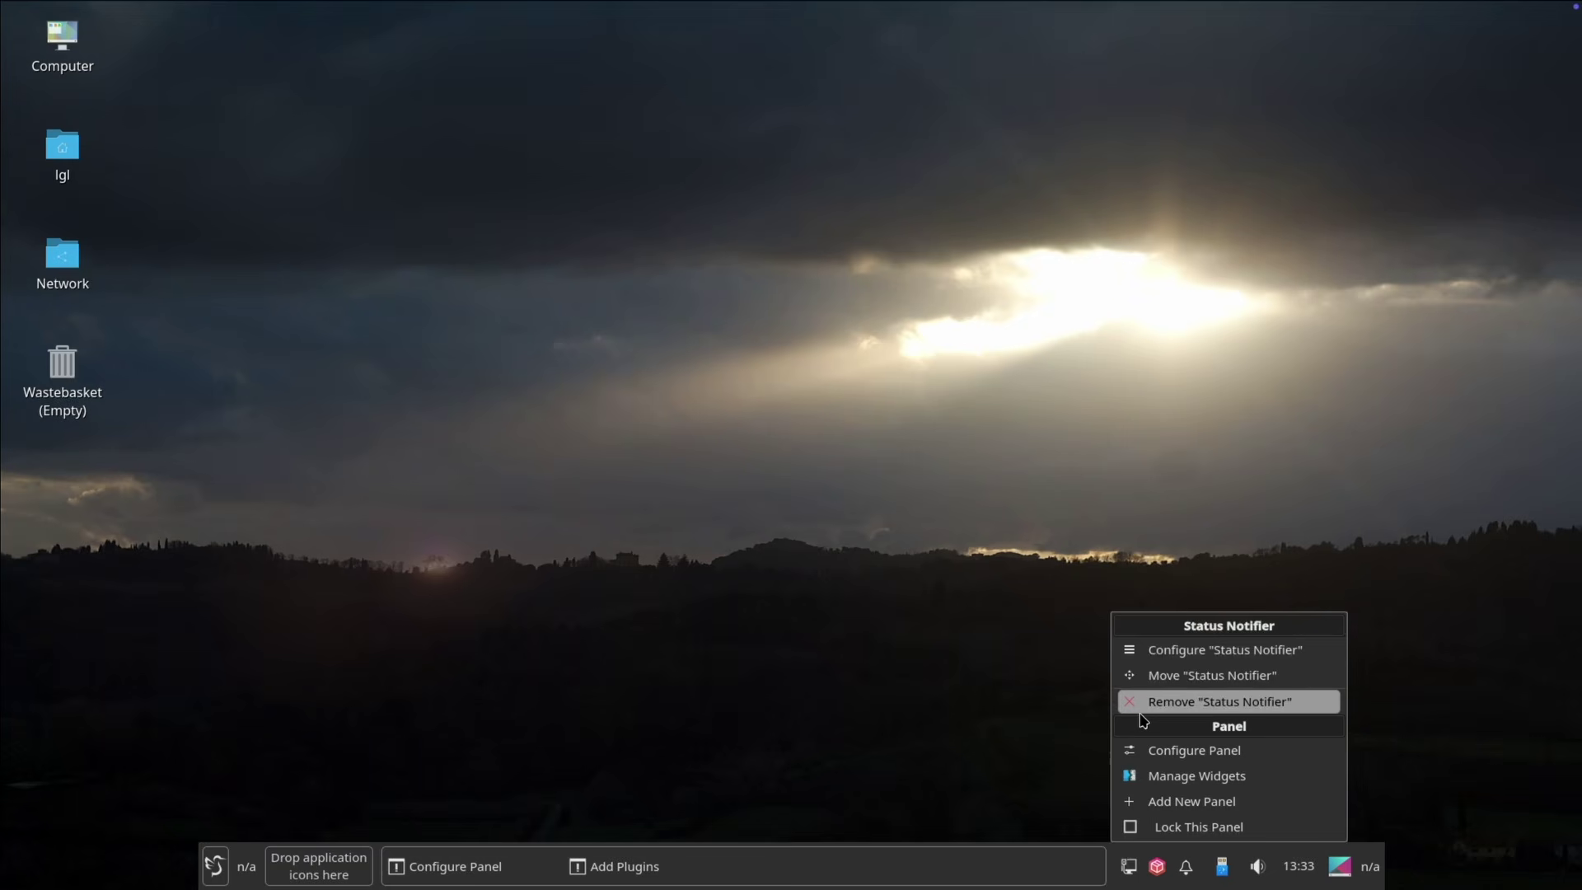
pyautogui.click(1147, 750)
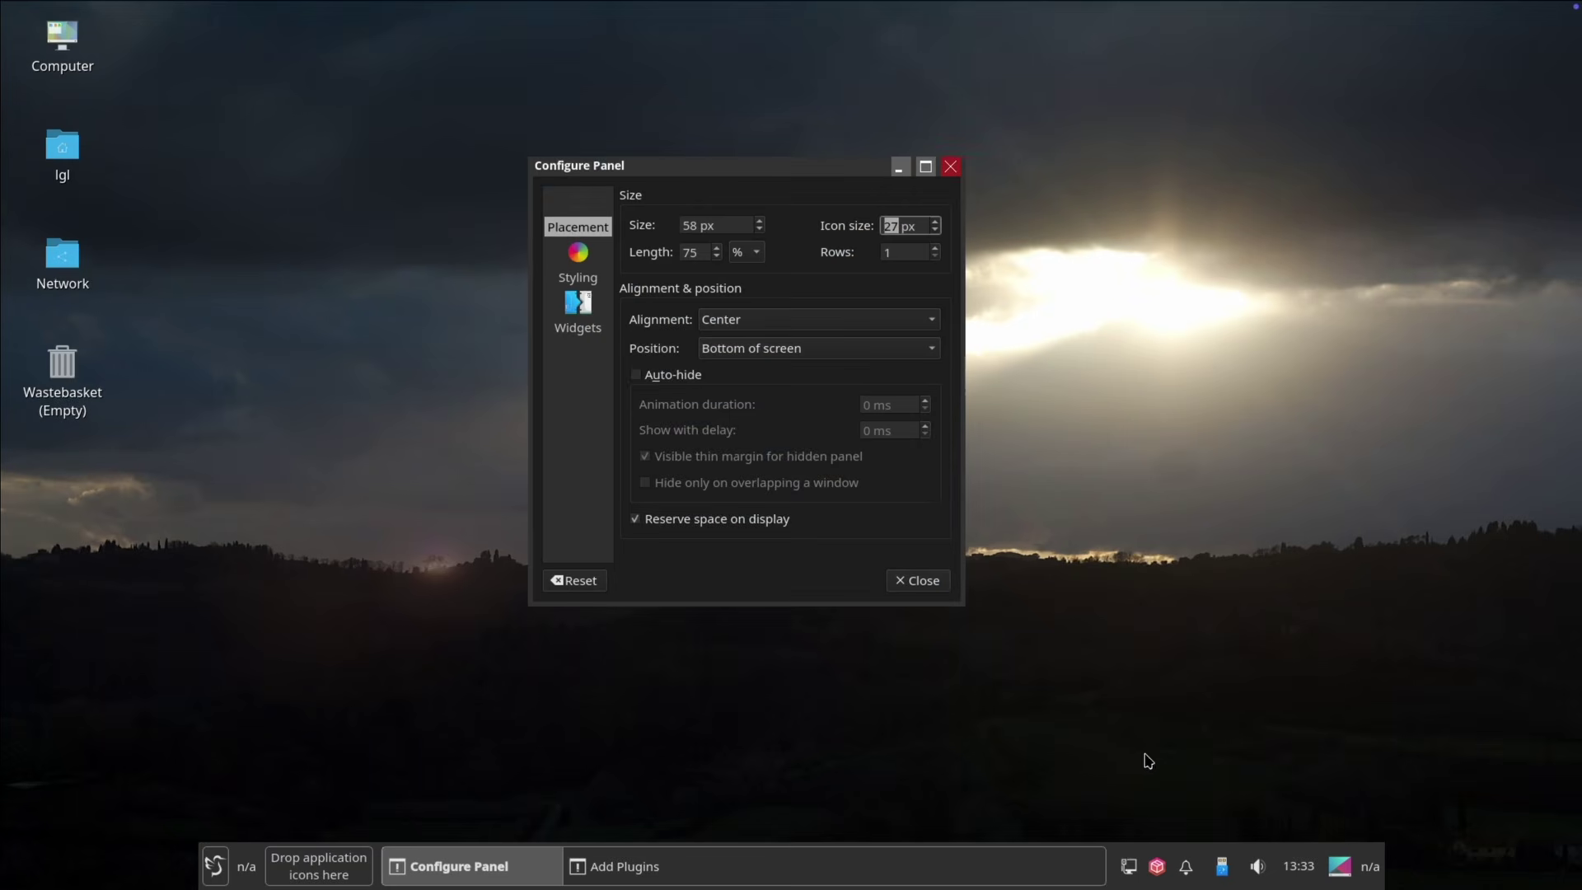
# - Close Configure Panel and drag the Computer icon into the panel's quick launch
pyautogui.click(918, 579)
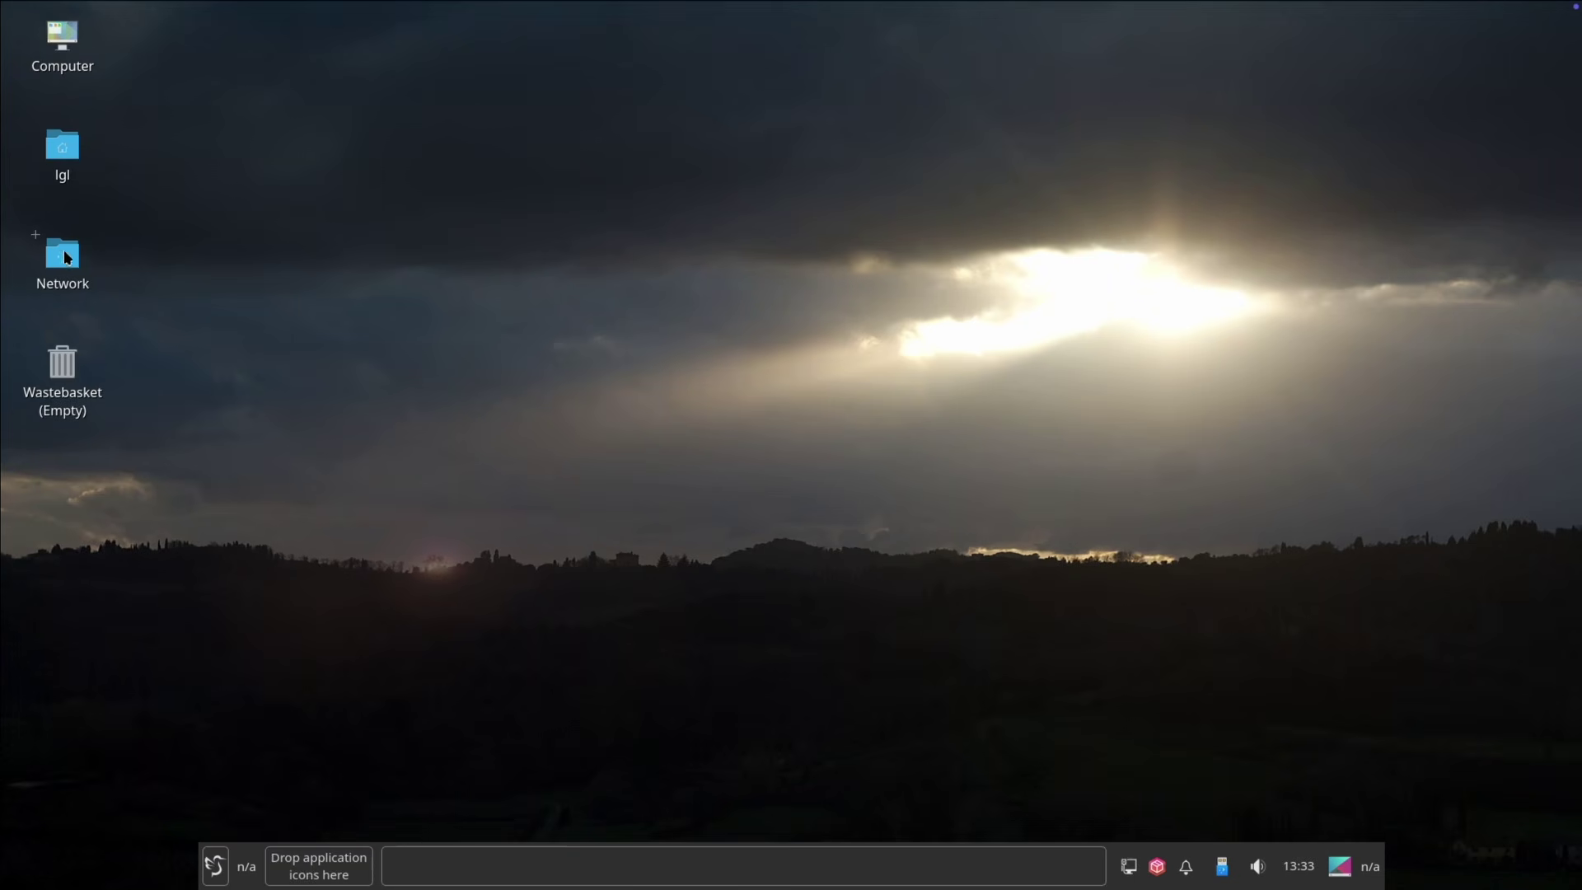
pyautogui.moveTo(75, 31); pyautogui.dragTo(321, 866)
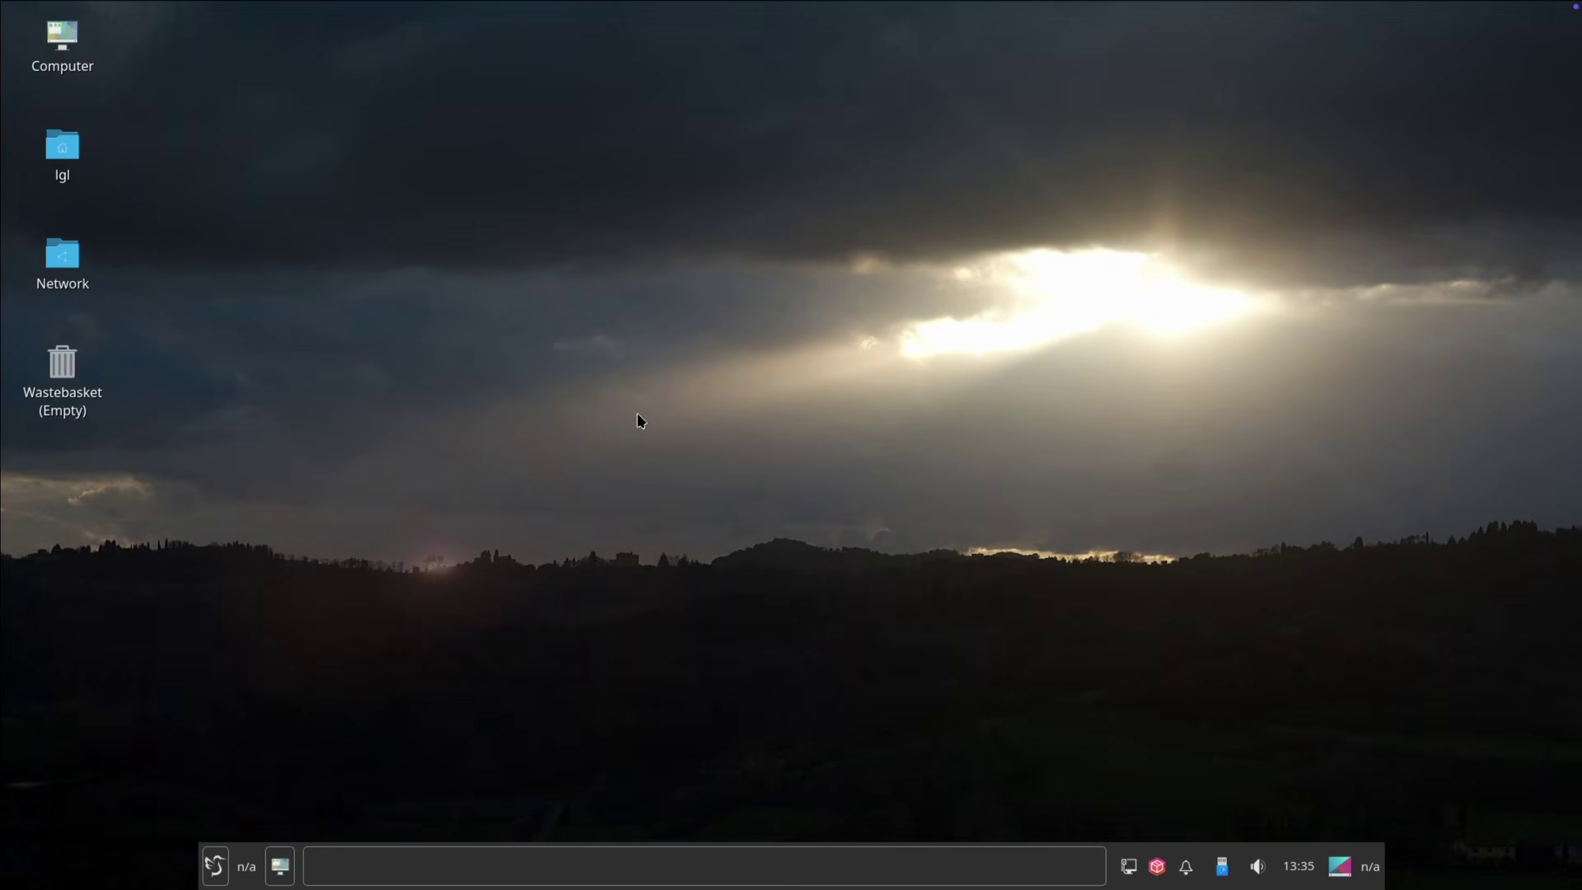
# - Scroll through All Applications in the menu, then show Other and the Graphics category with LXImage-Qt
pyautogui.click(224, 866)
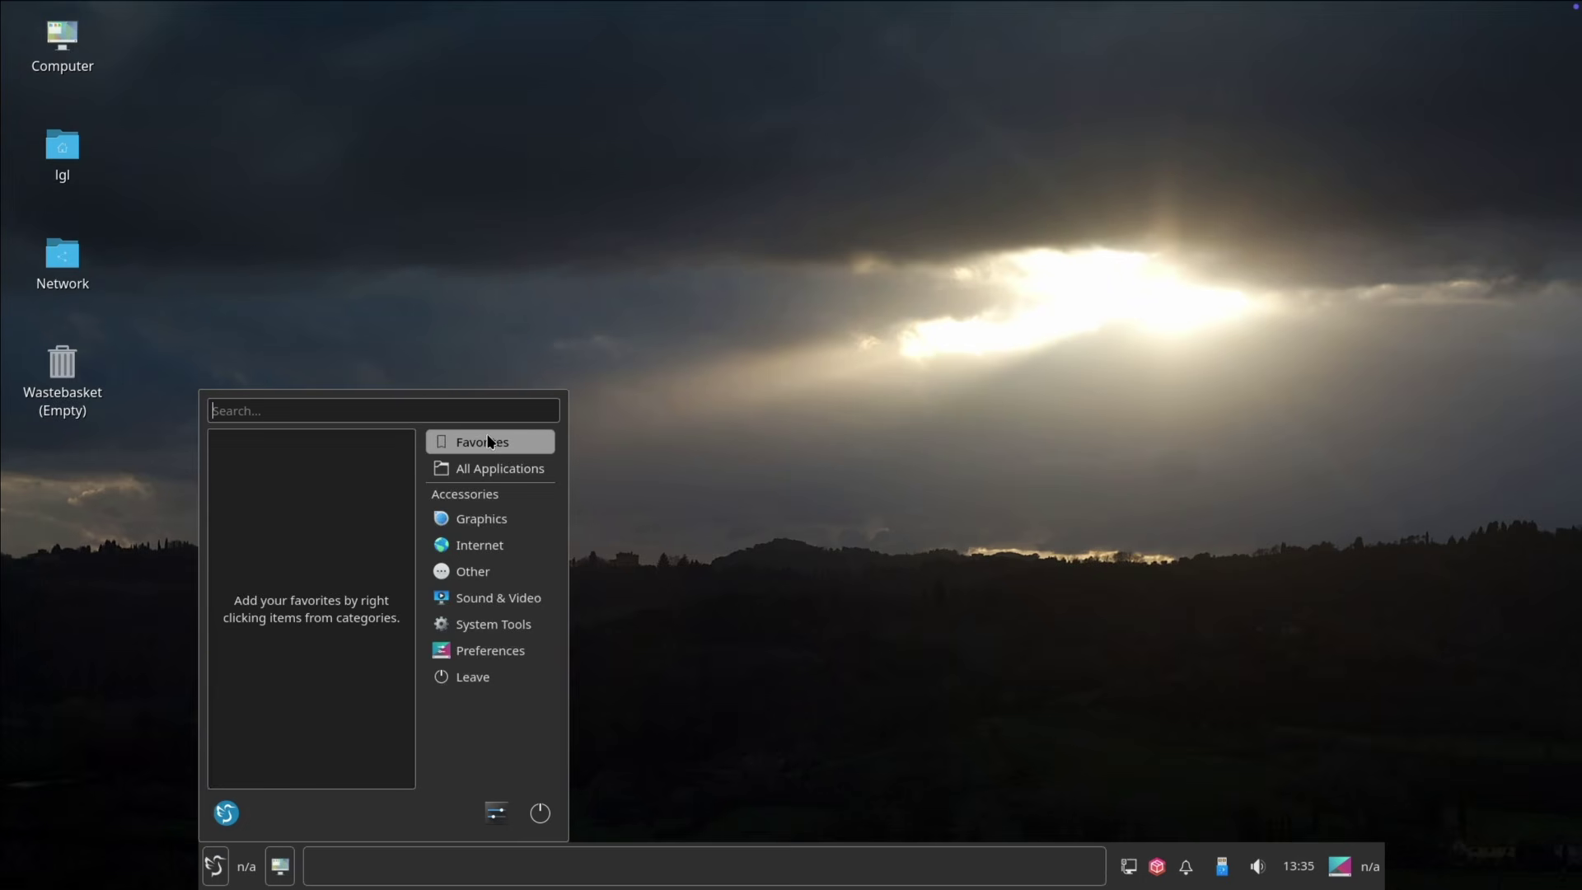
pyautogui.click(484, 471)
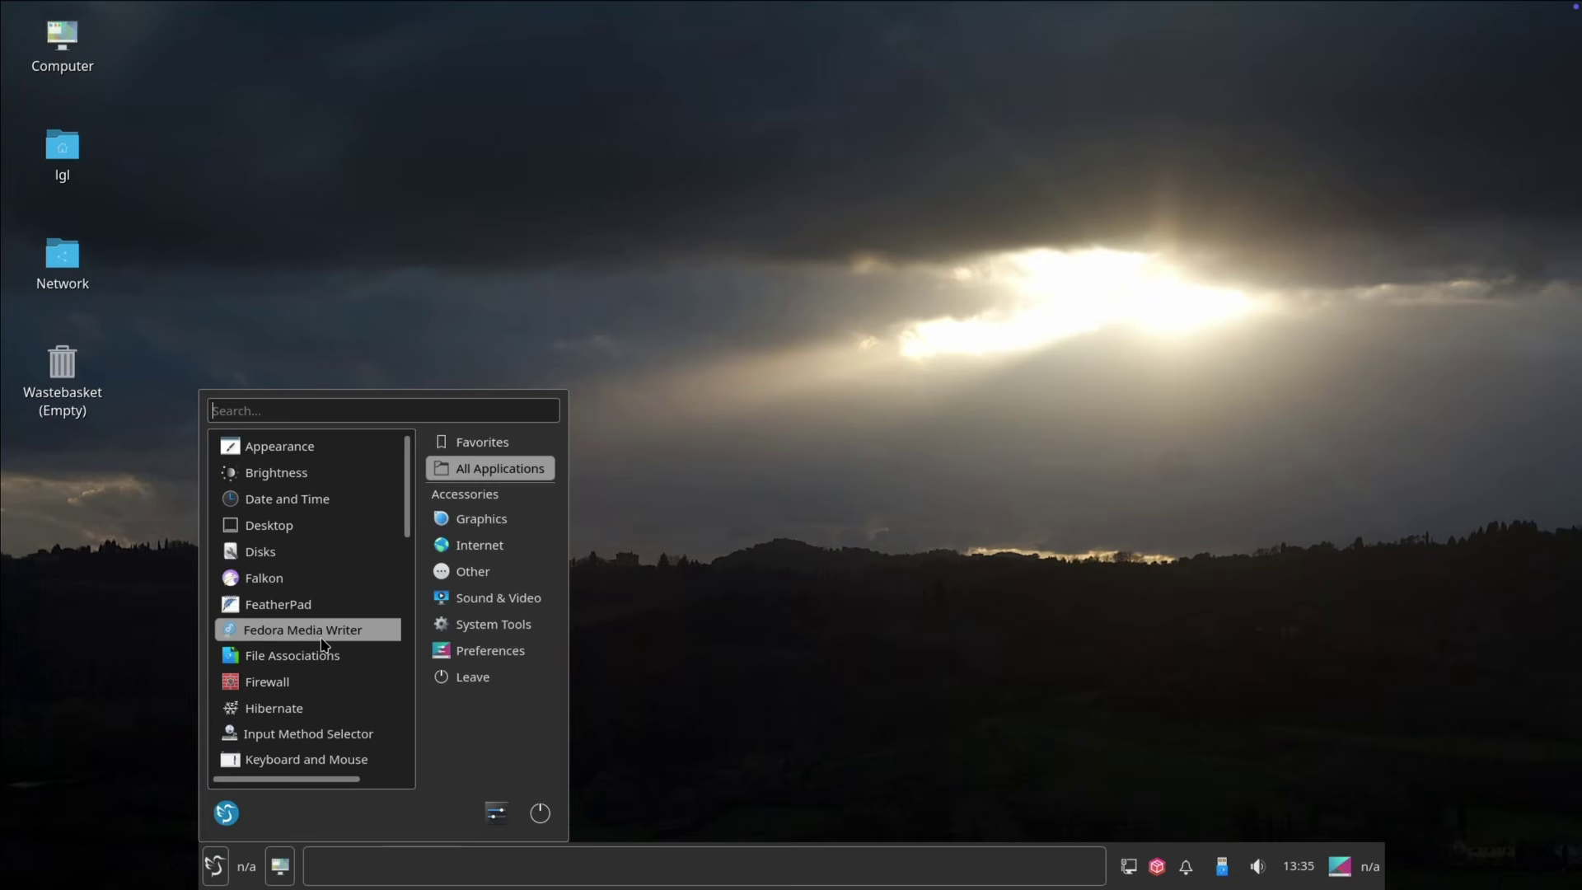
pyautogui.scroll(-3, 318, 662)
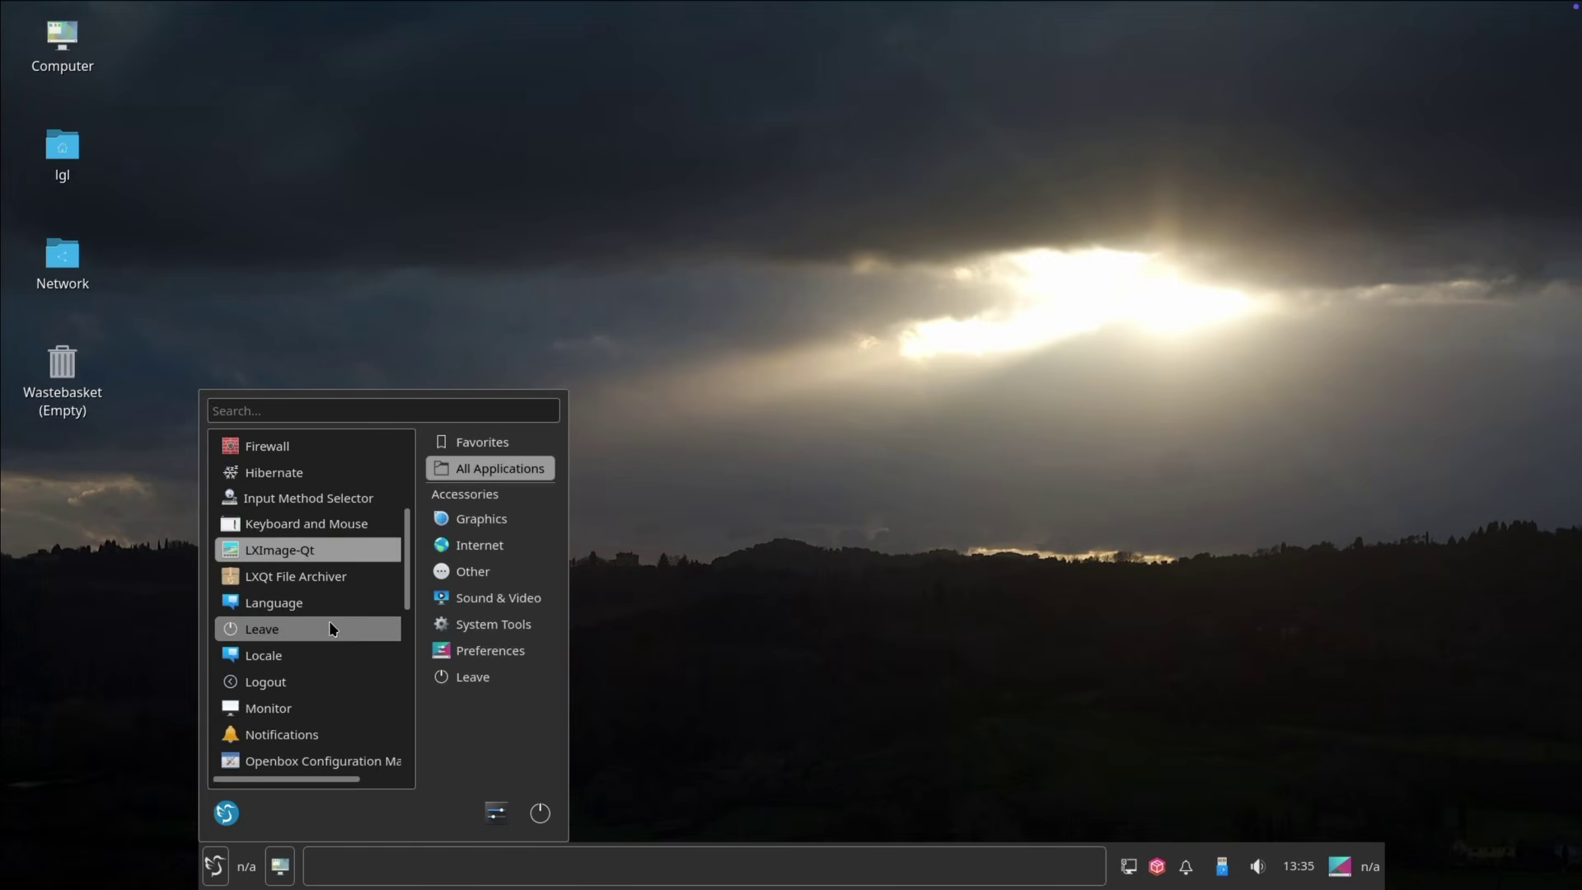
pyautogui.scroll(-2, 329, 627)
pyautogui.scroll(2, 329, 627)
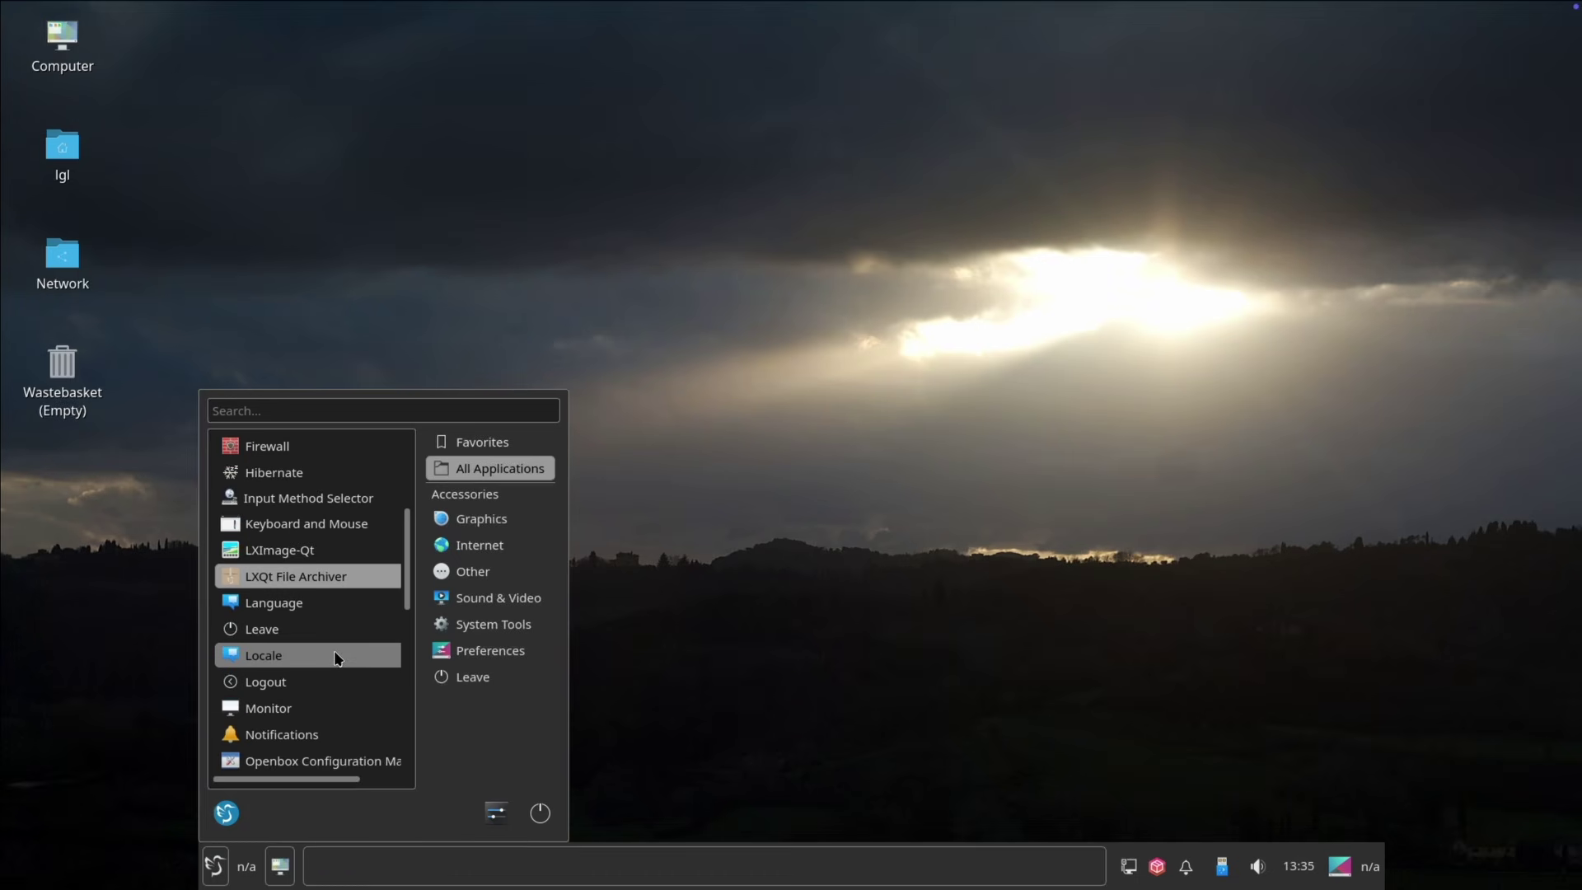
pyautogui.scroll(-5, 334, 651)
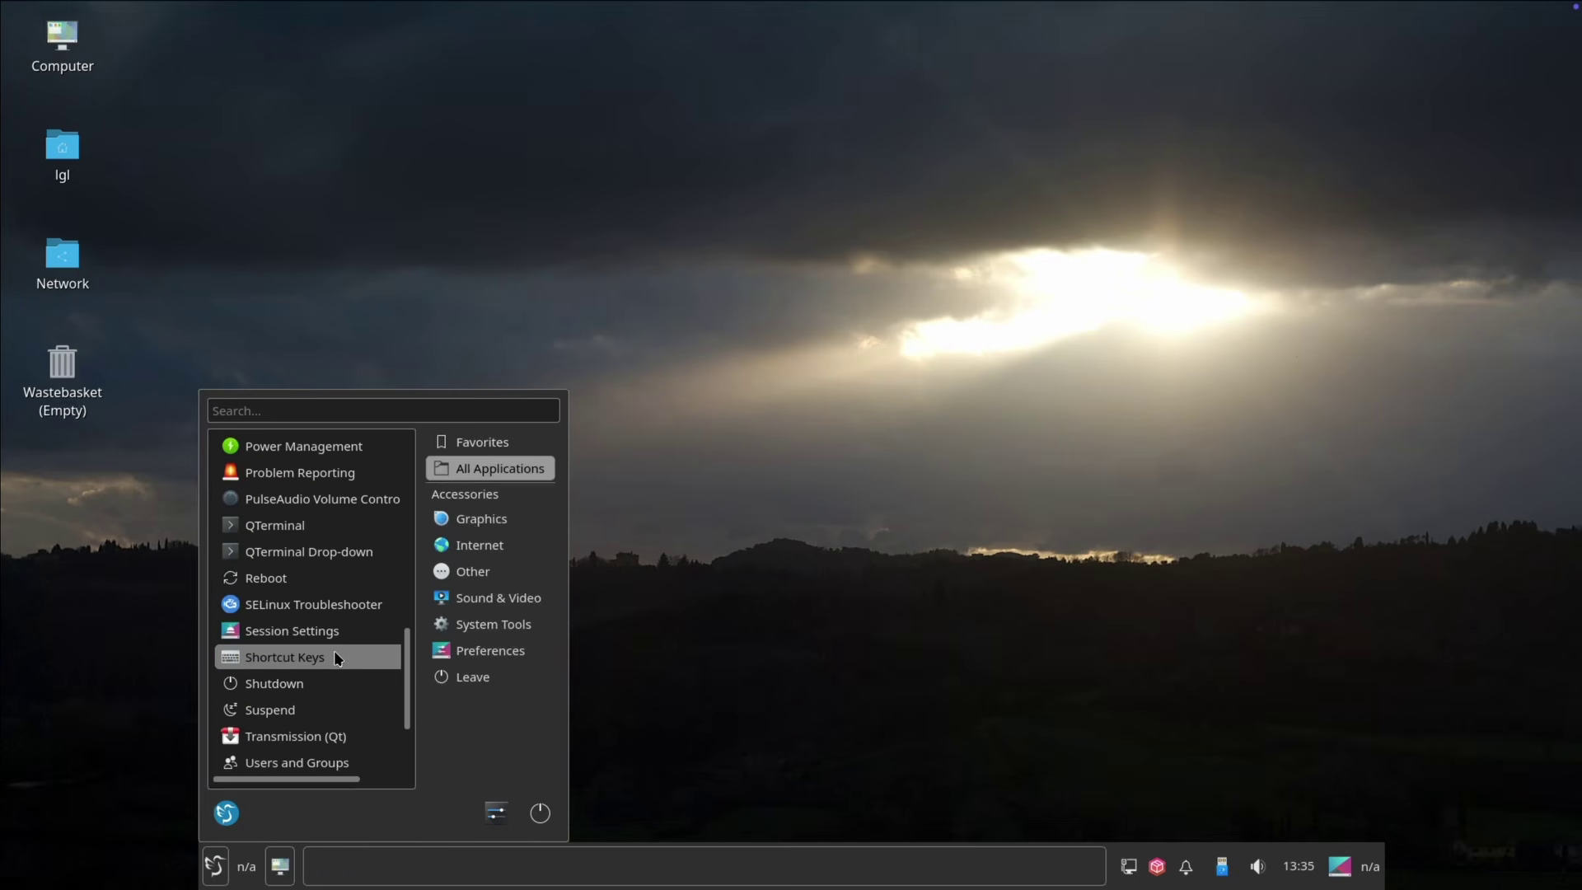
pyautogui.scroll(-1, 333, 652)
pyautogui.scroll(-1, 336, 658)
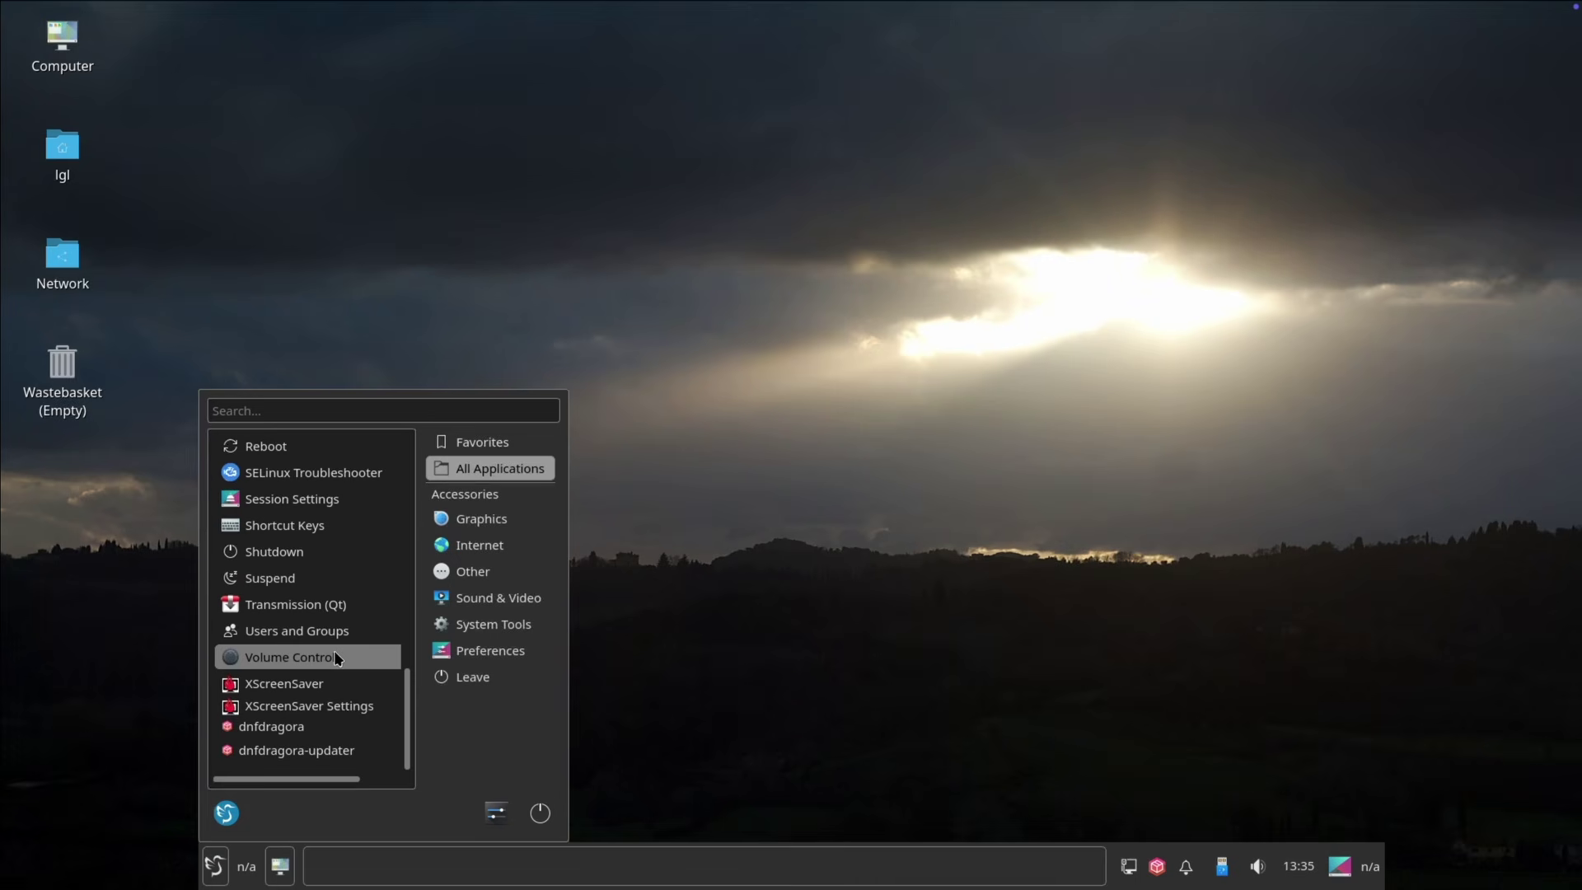
pyautogui.click(528, 573)
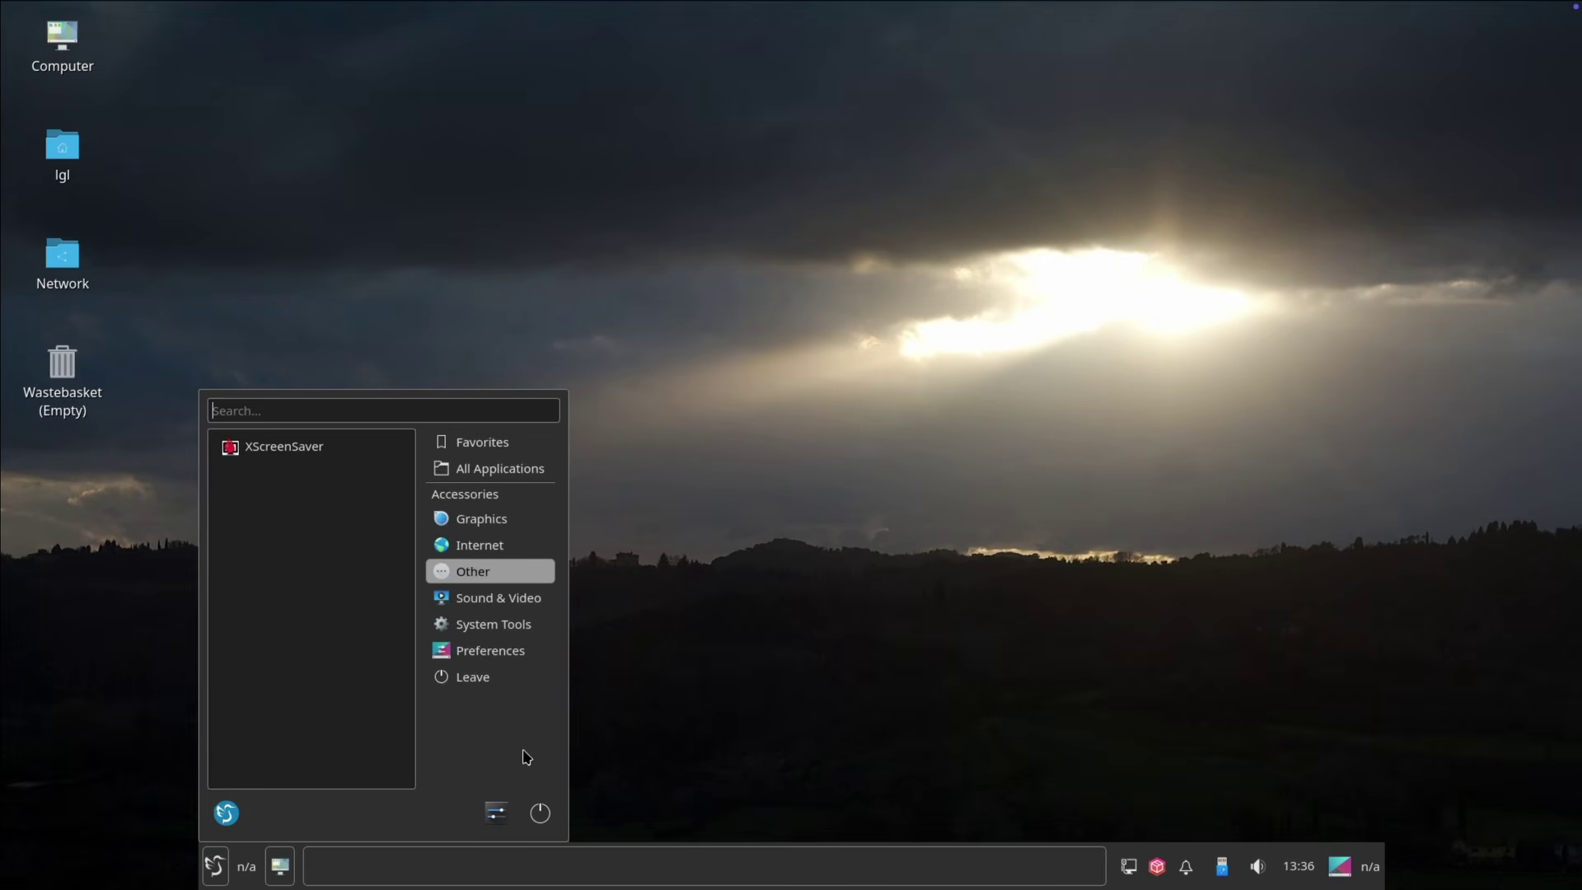
pyautogui.click(499, 519)
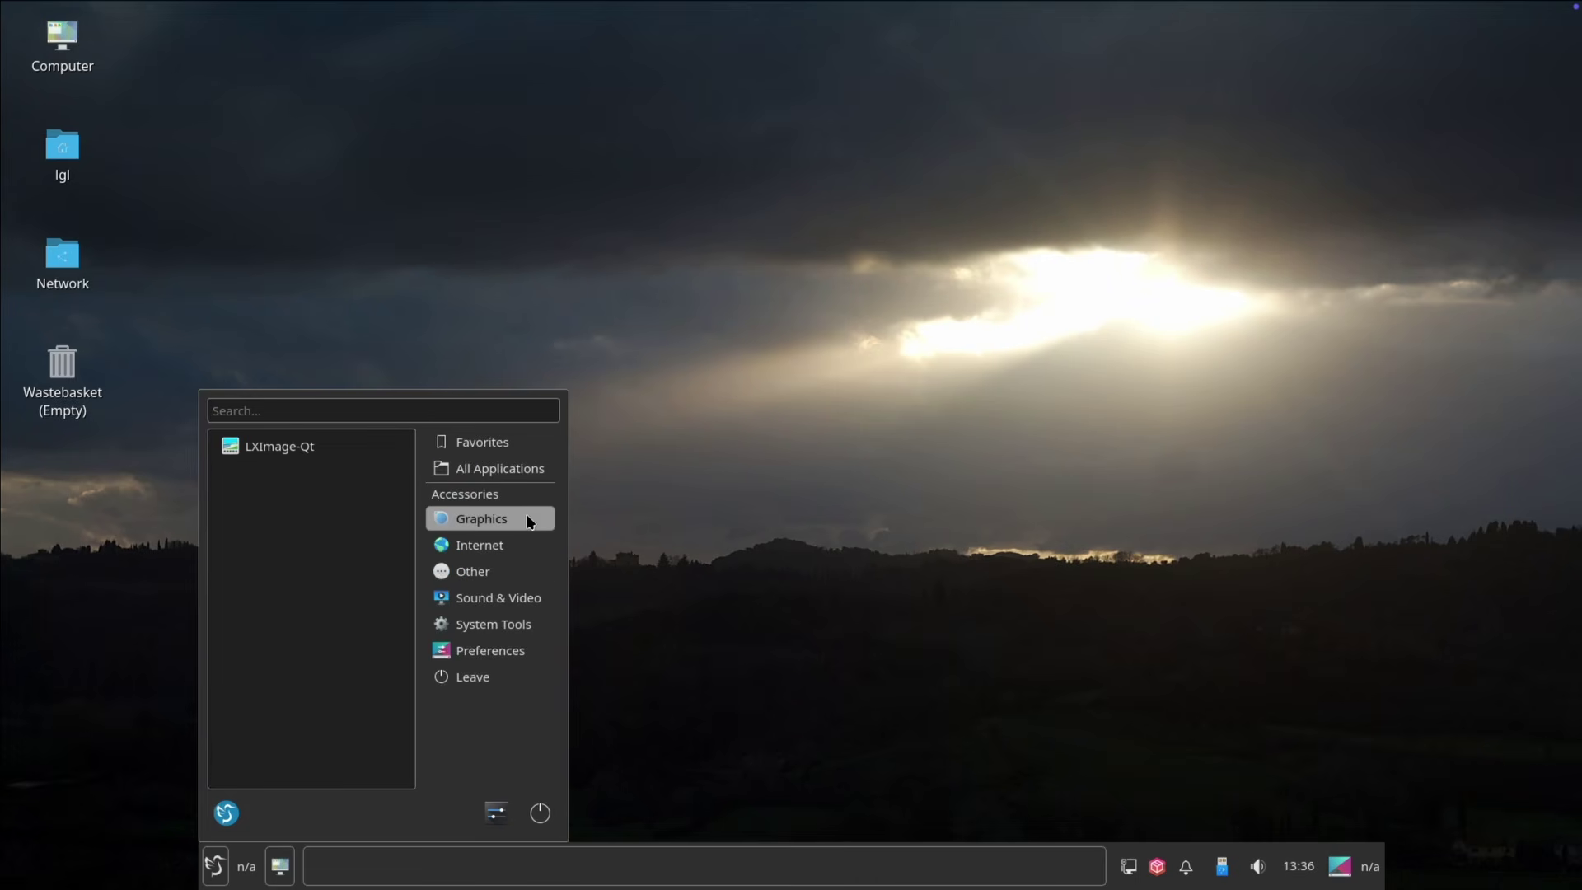
# - Open stars_universe_space_118205_1600x900.jpg from Downloads in LXImage-Qt
pyautogui.click(275, 449)
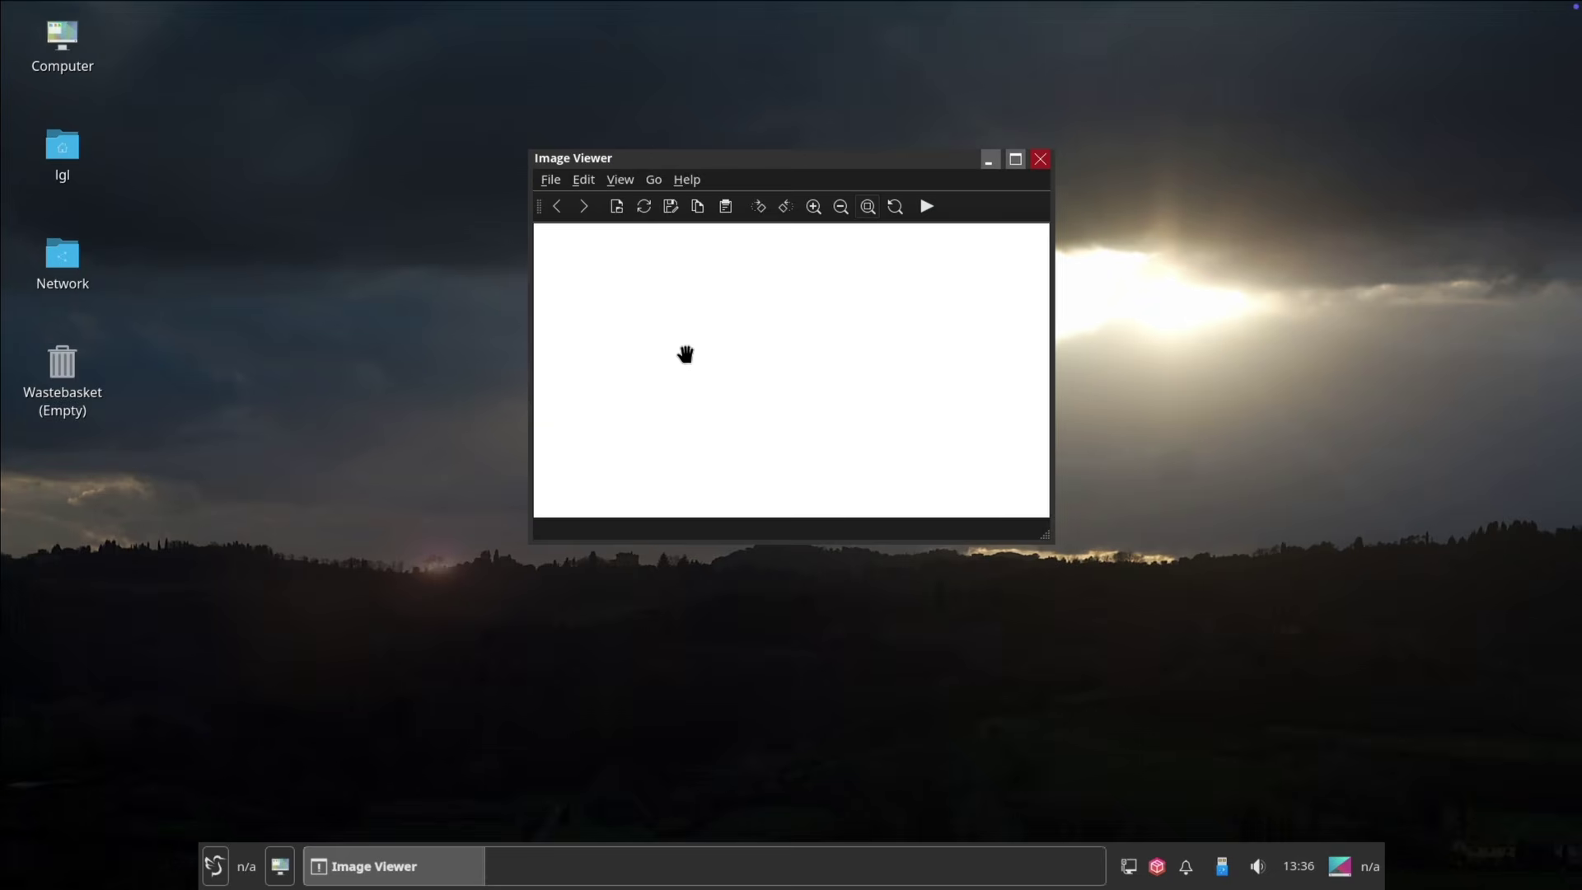
pyautogui.click(552, 181)
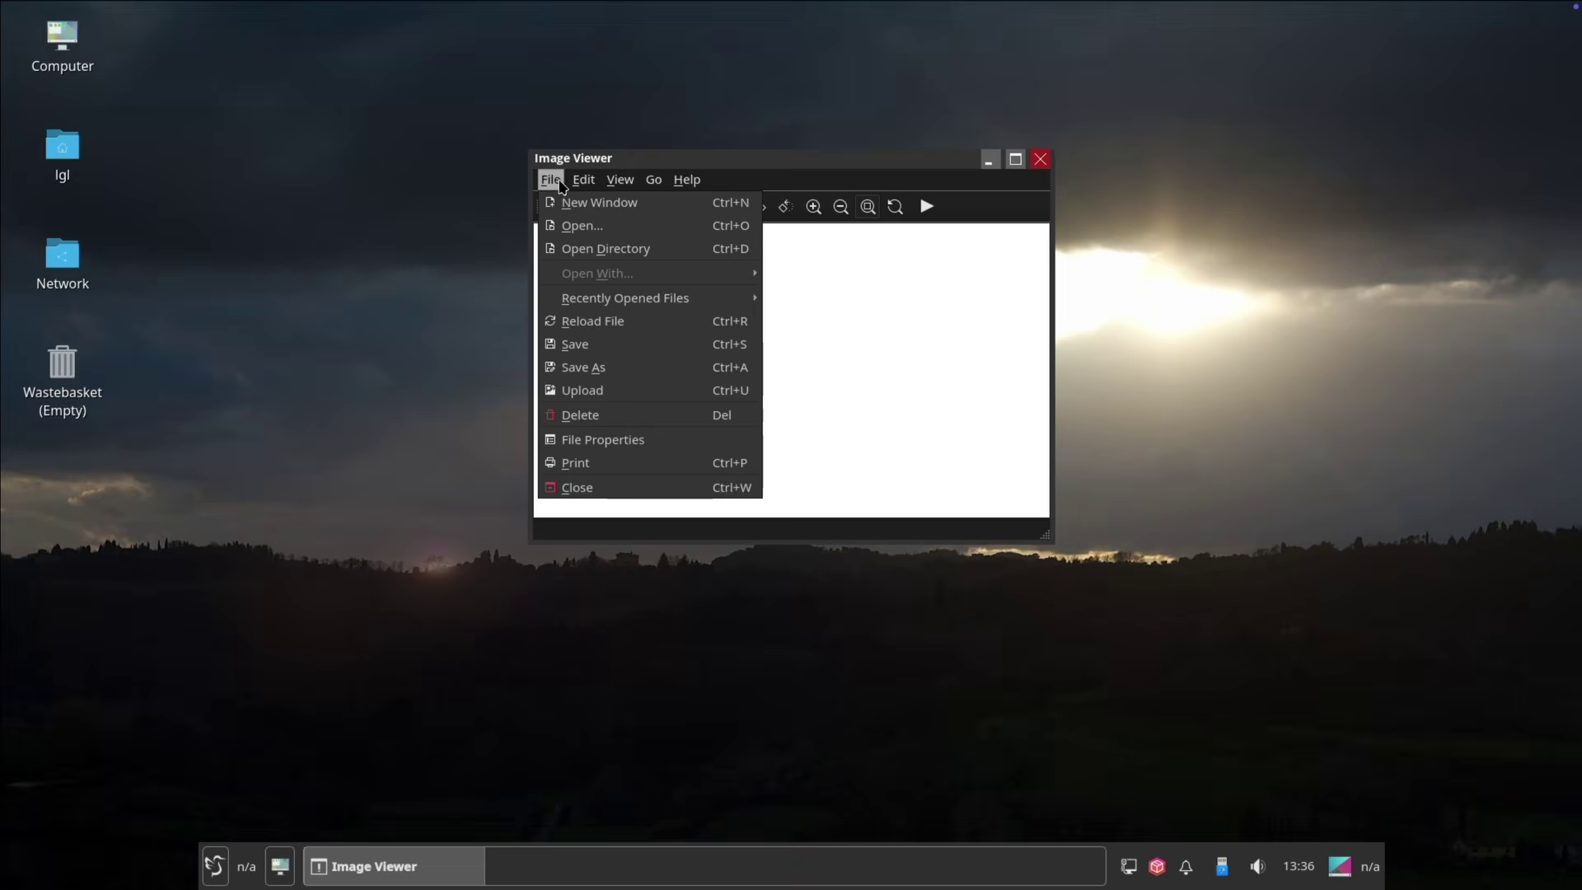
pyautogui.click(578, 225)
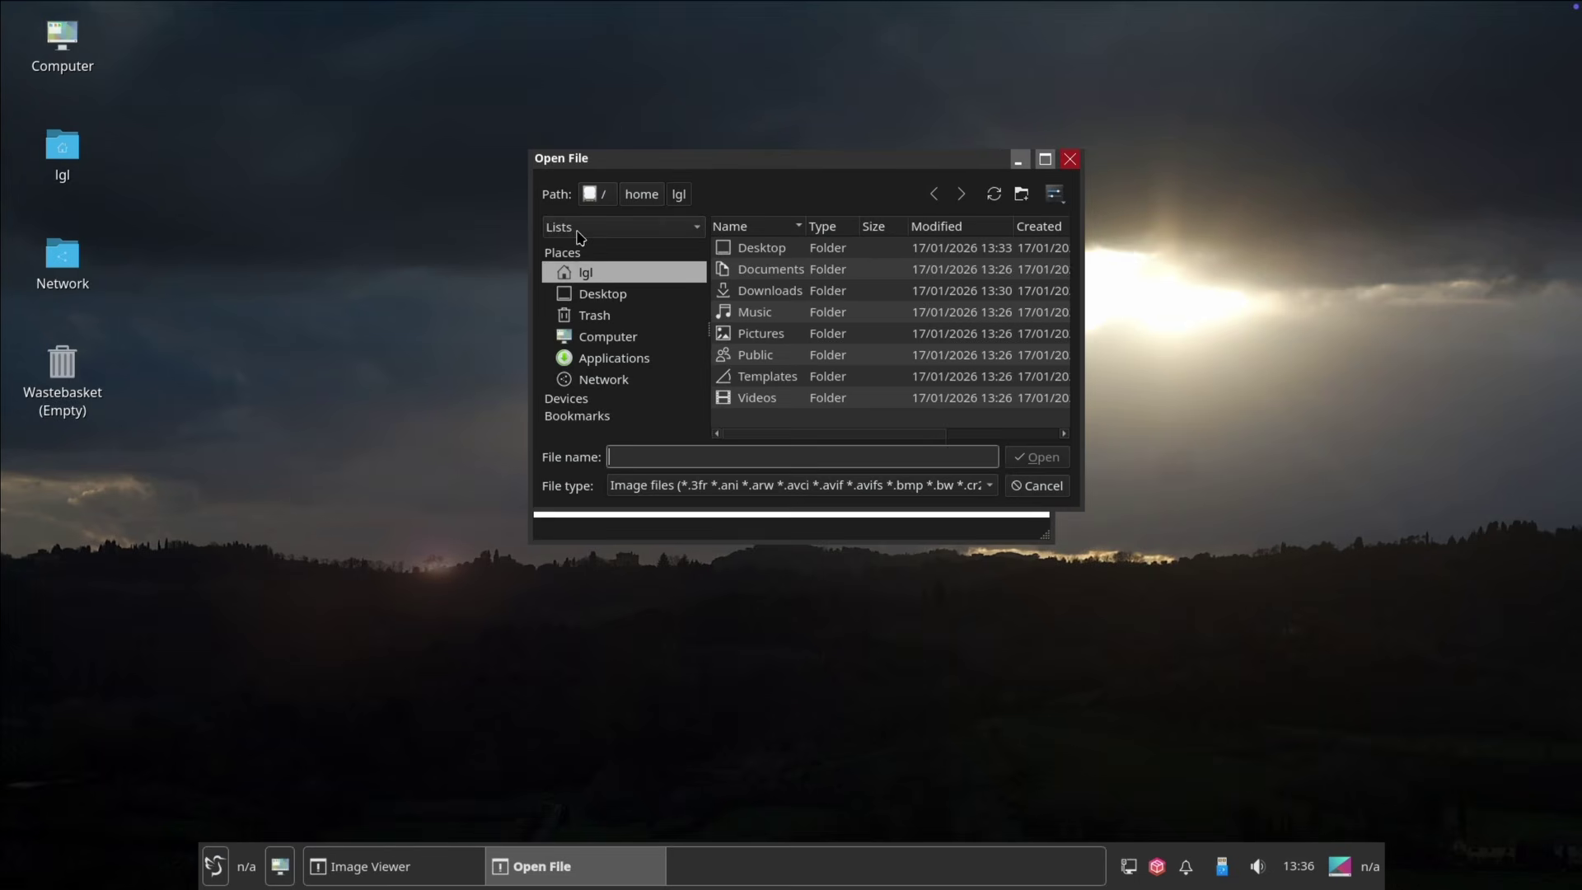
pyautogui.doubleClick(774, 291)
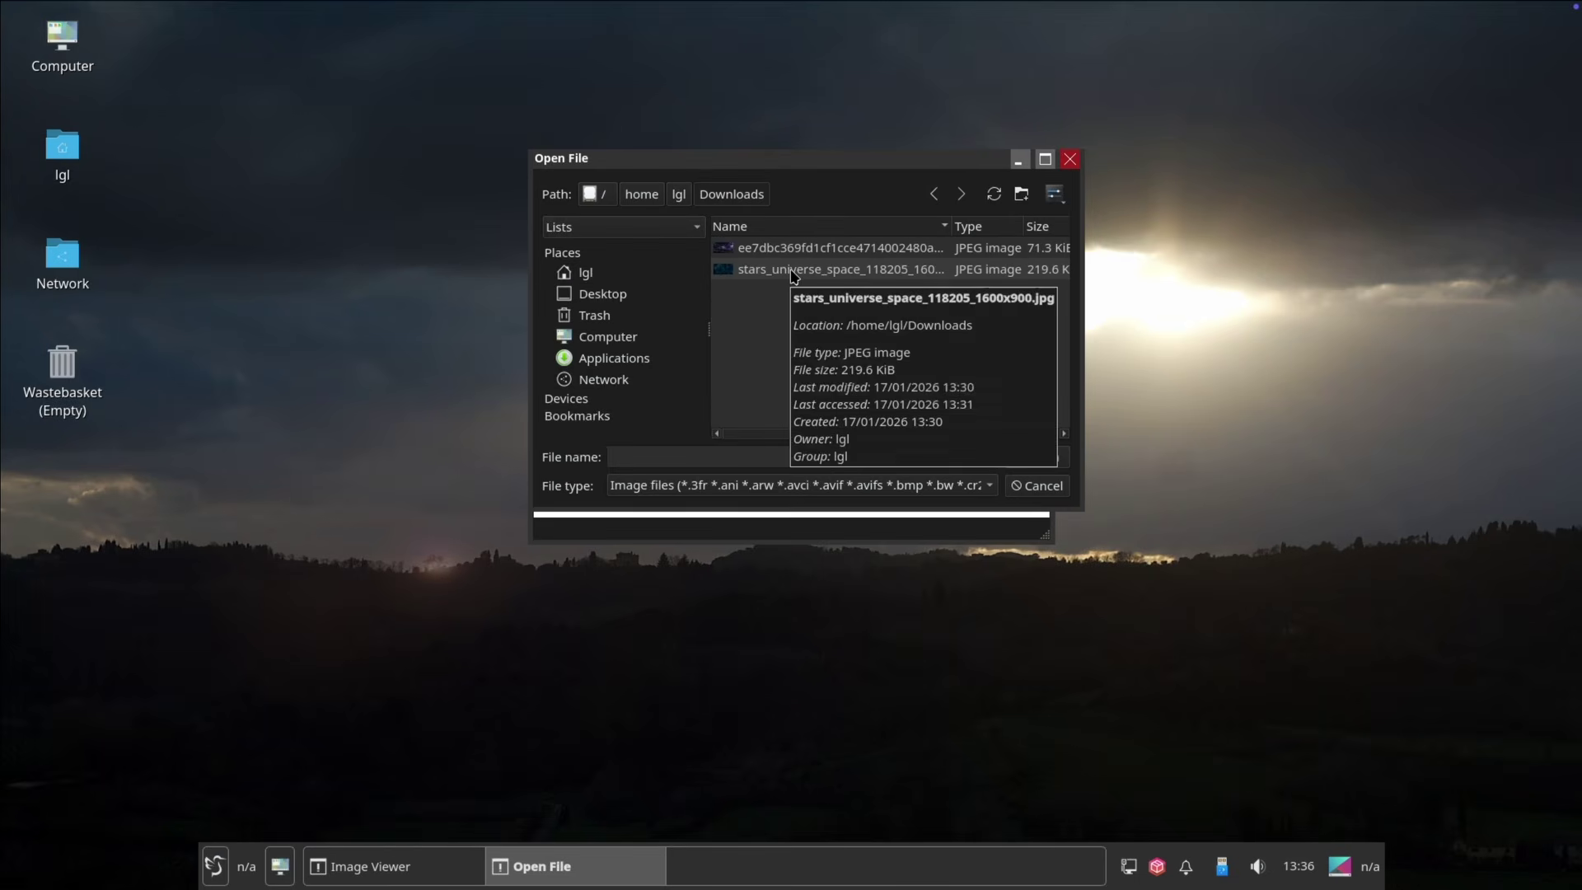
pyautogui.doubleClick(793, 275)
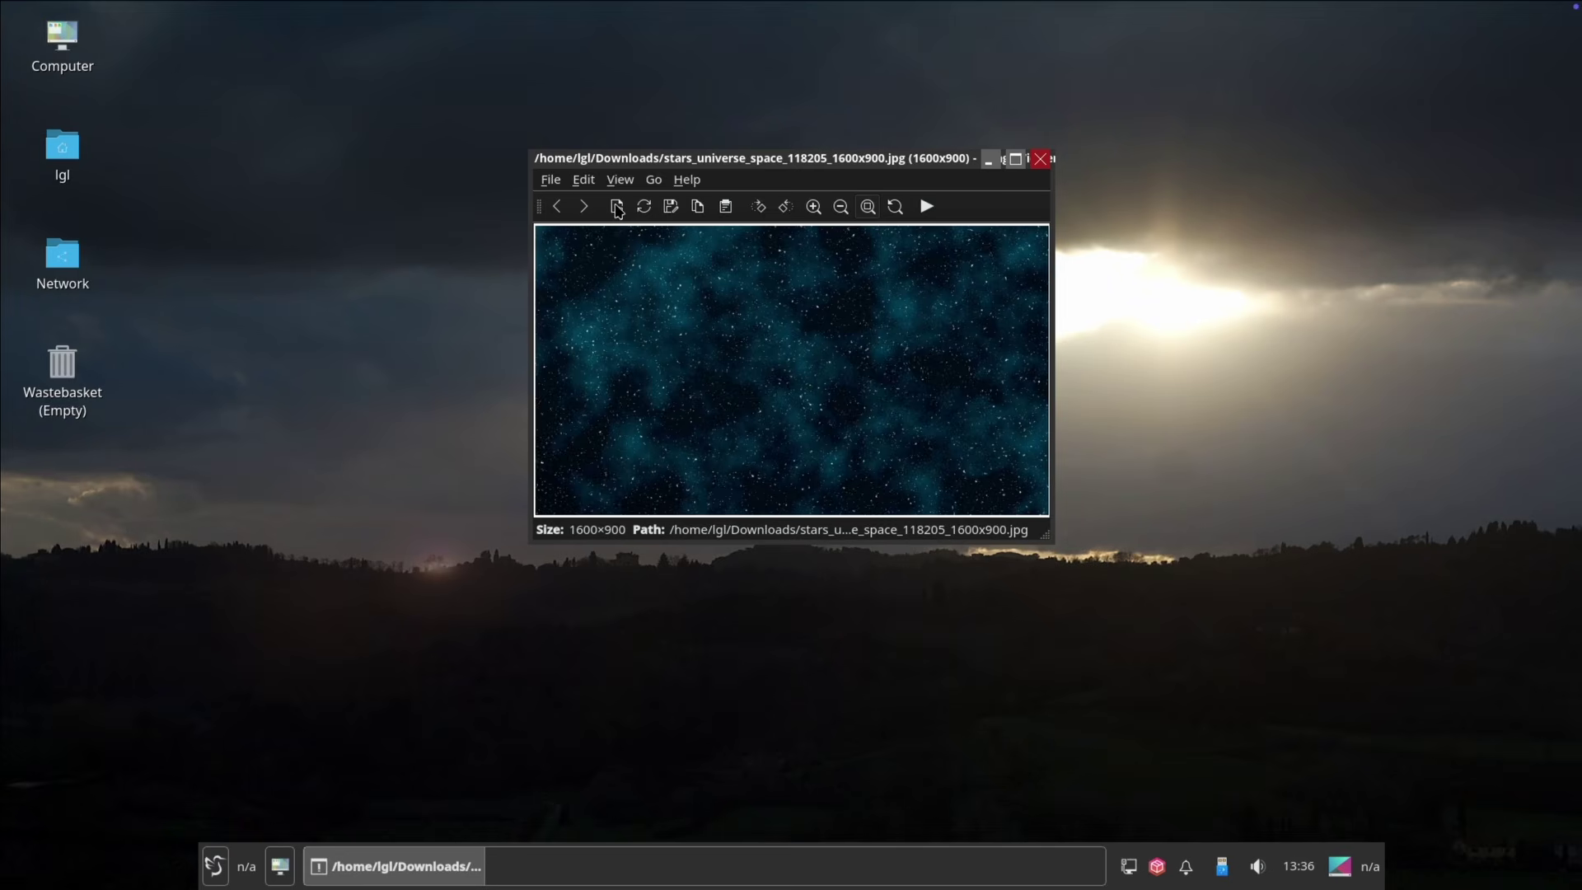
# - Check the image's viewing options and File menu, then close the viewer
pyautogui.rightClick(756, 360)
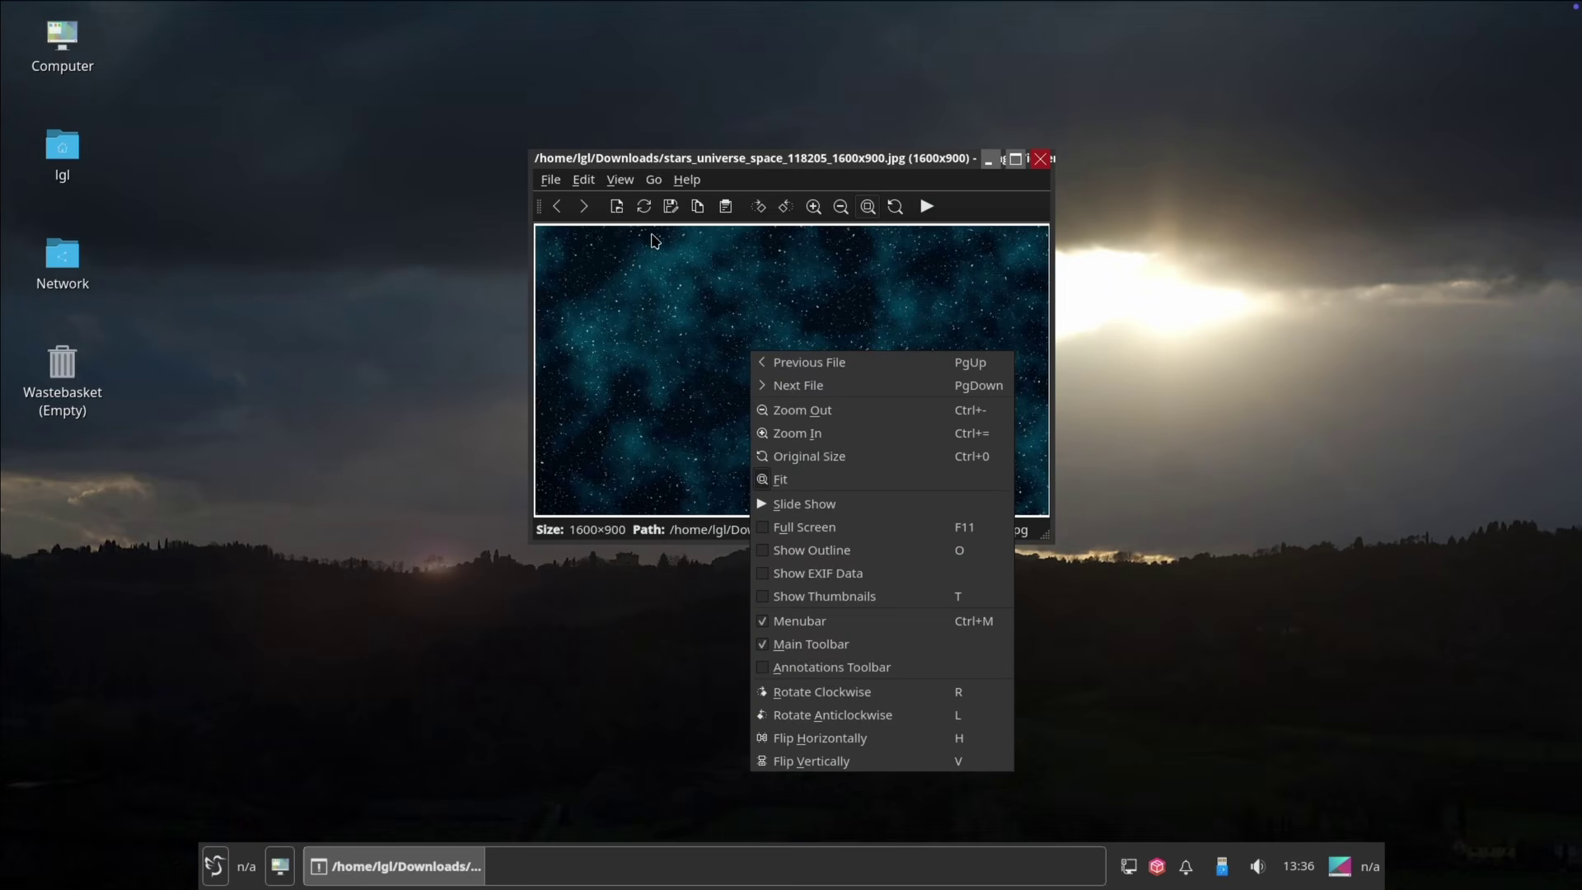
pyautogui.click(550, 180)
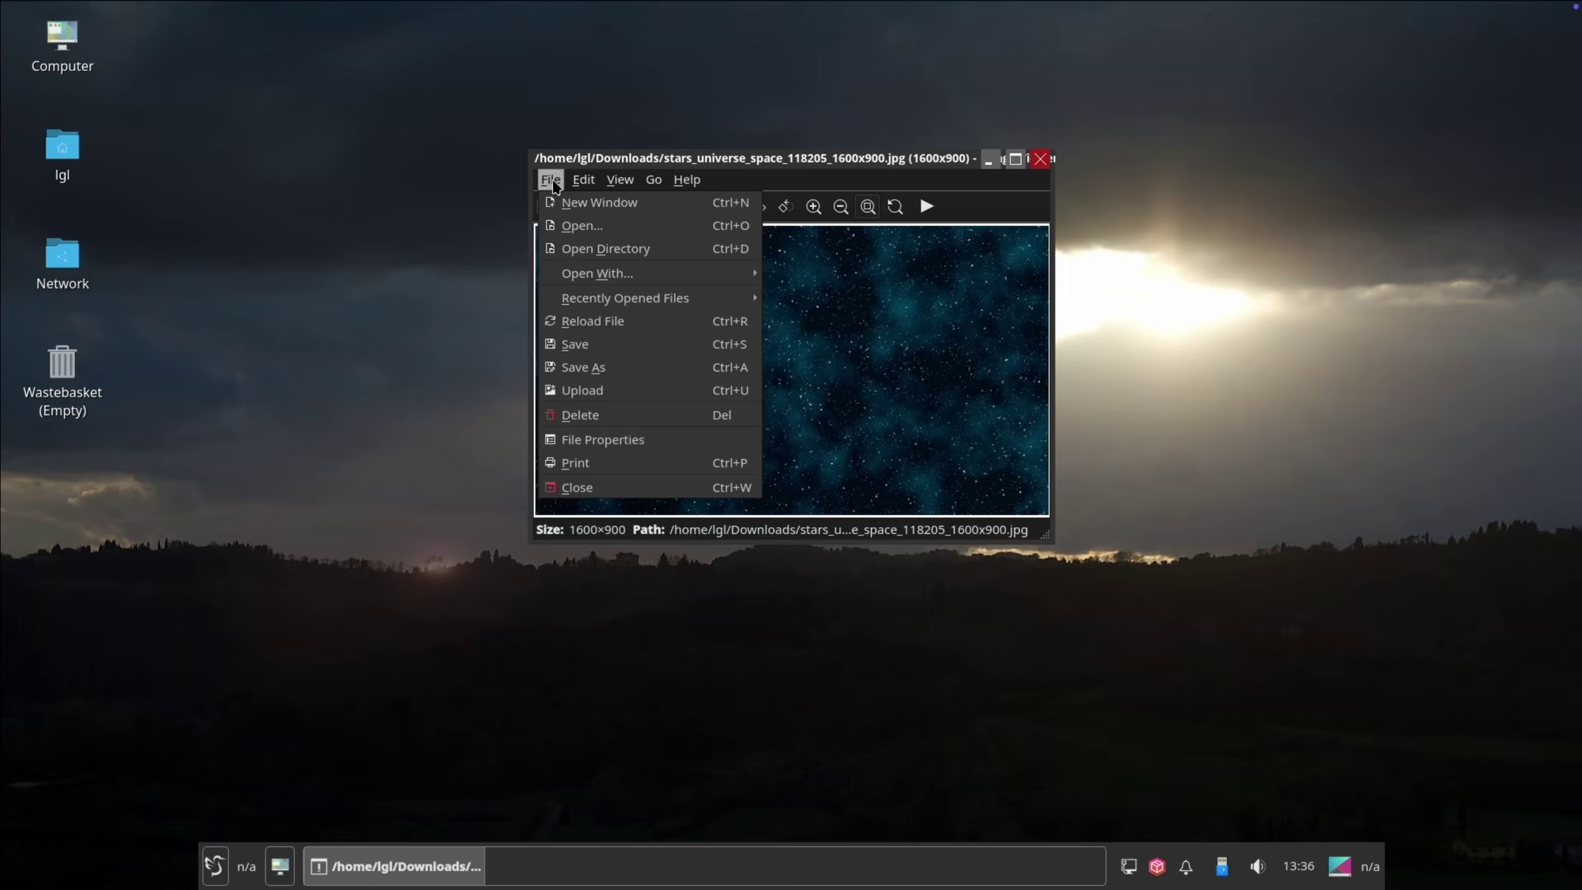
pyautogui.click(873, 307)
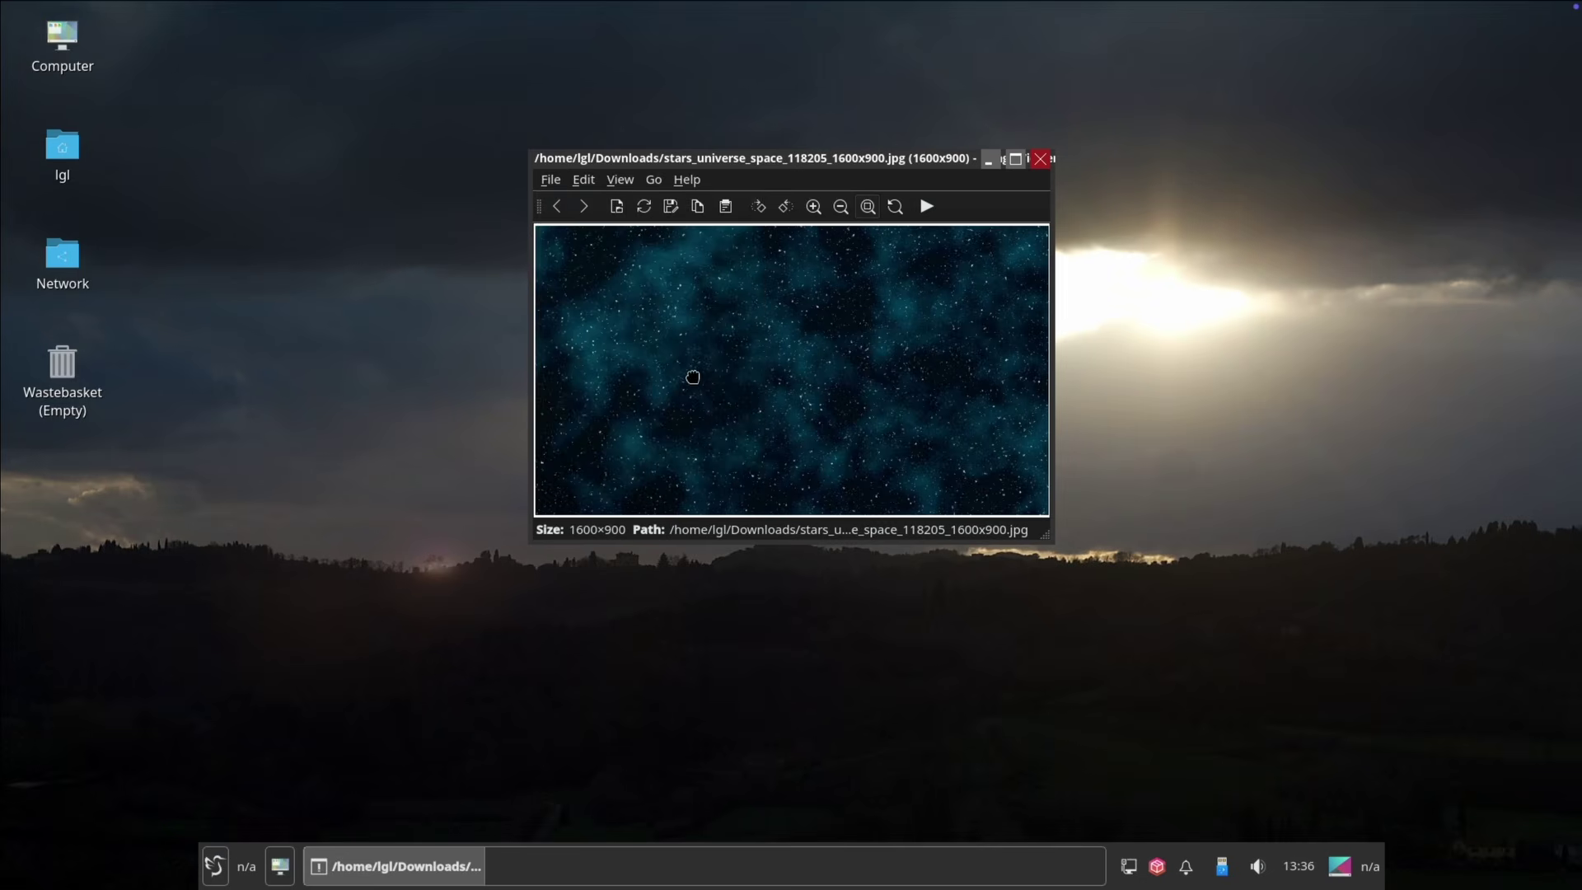
pyautogui.click(1041, 159)
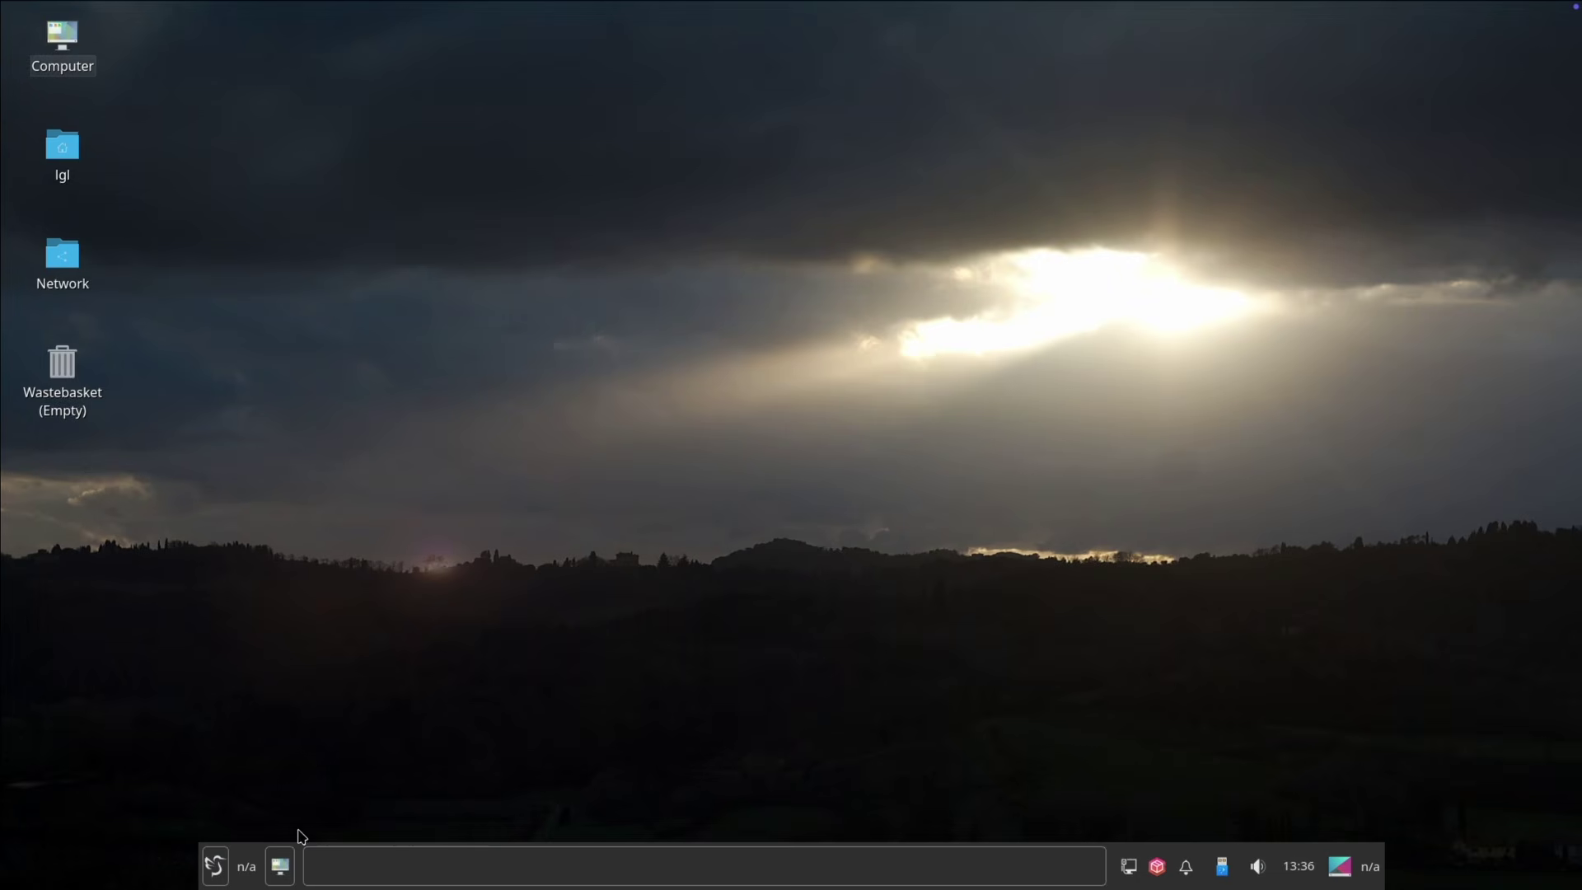
# - Launch QTerminal from System Tools and type 'sudo dnf update' without running it
pyautogui.click(215, 866)
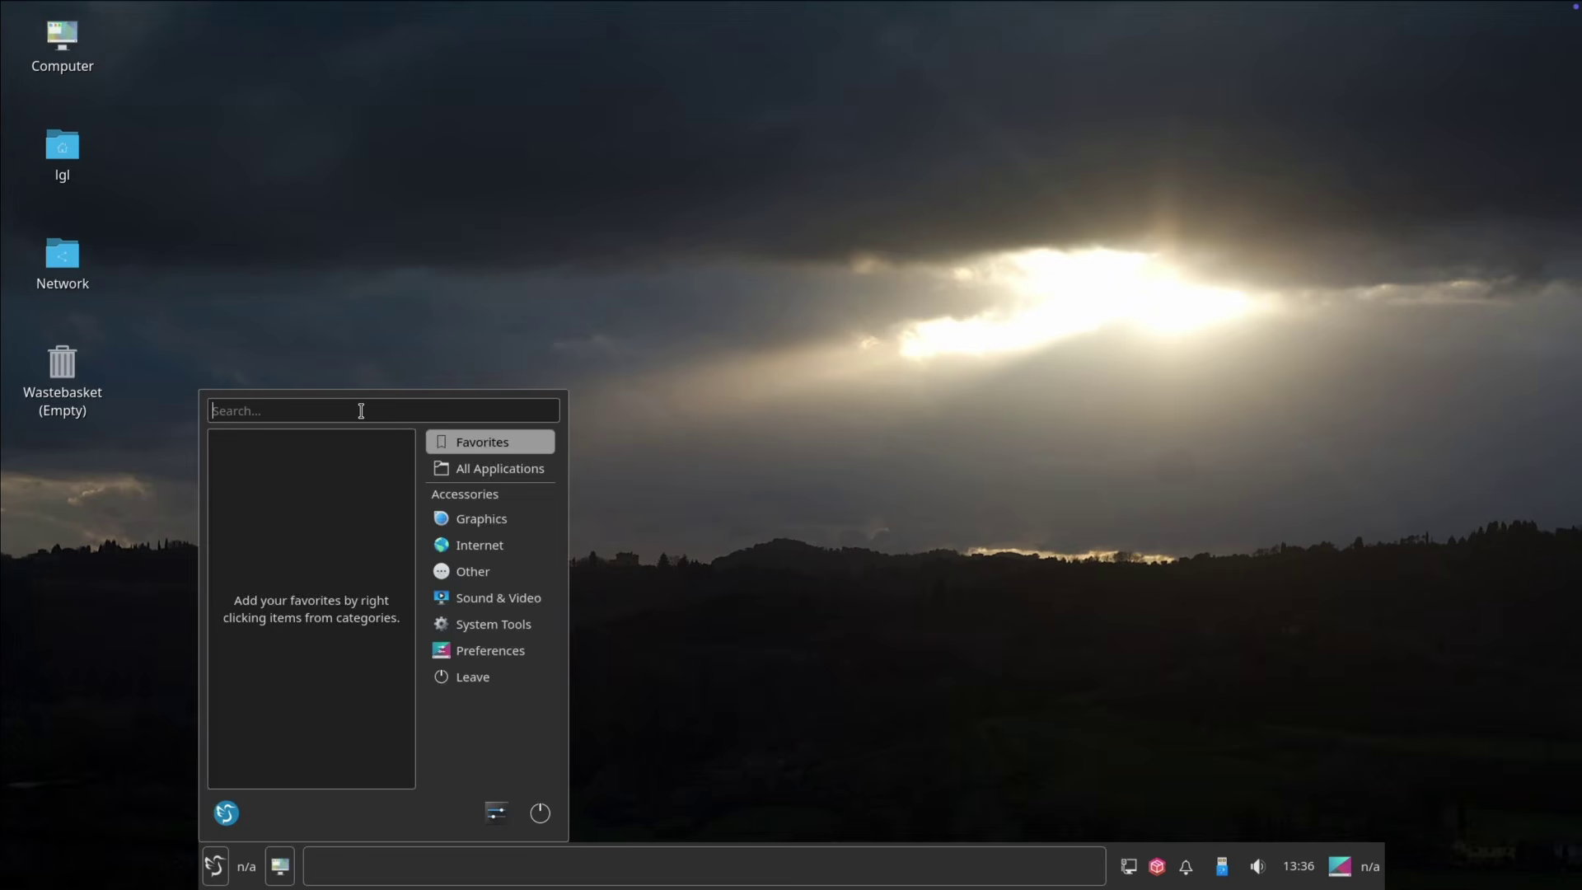
pyautogui.click(696, 330)
pyautogui.click(215, 866)
pyautogui.click(428, 530)
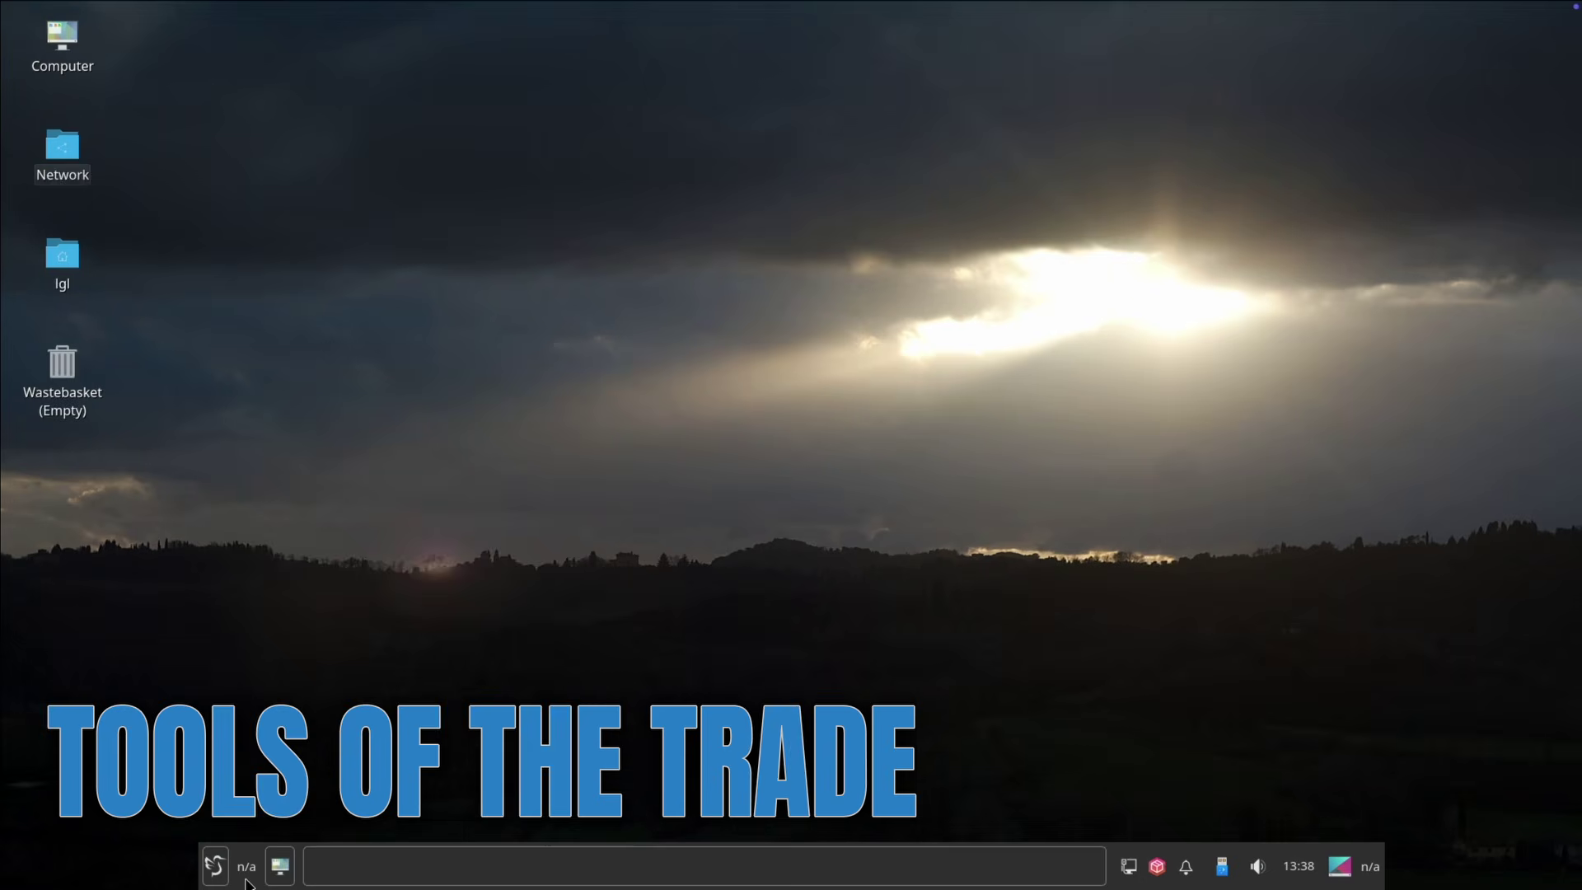
pyautogui.click(215, 866)
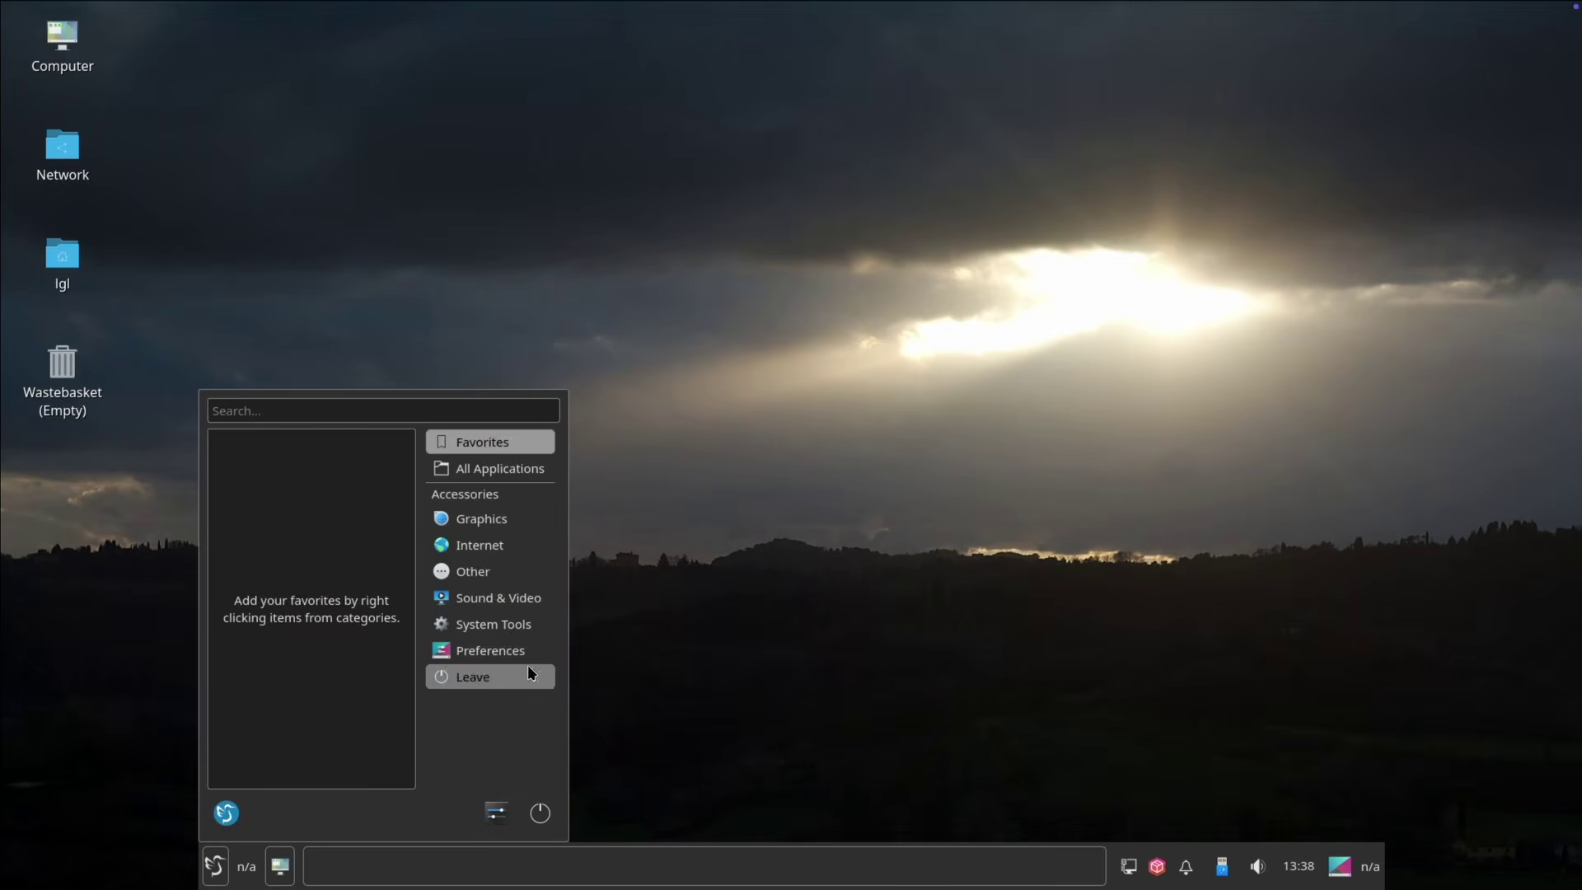
pyautogui.click(519, 630)
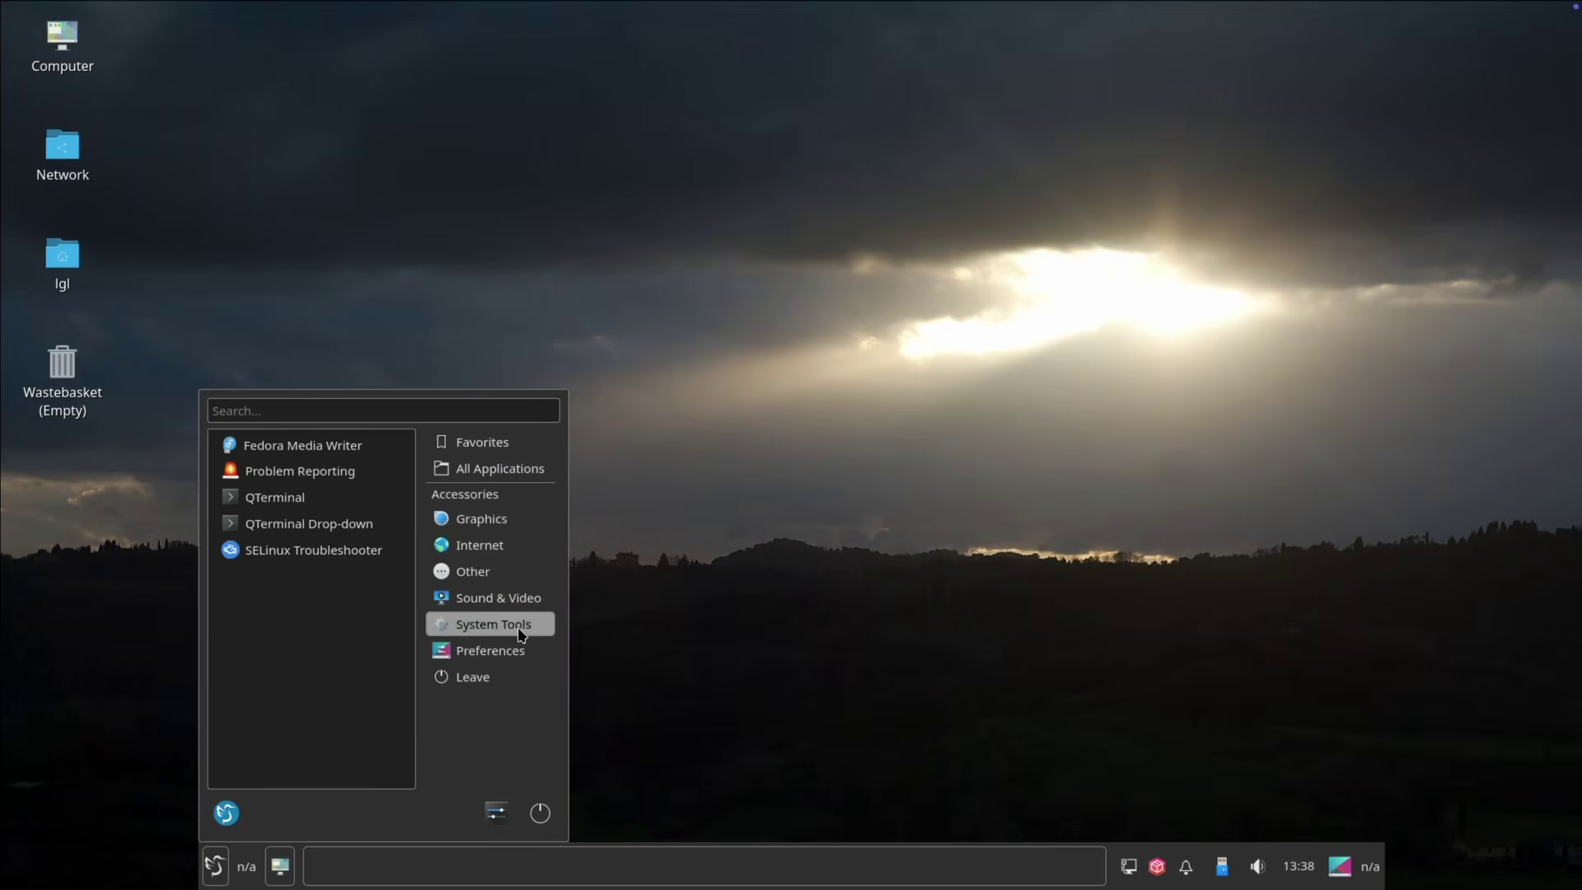
pyautogui.click(290, 504)
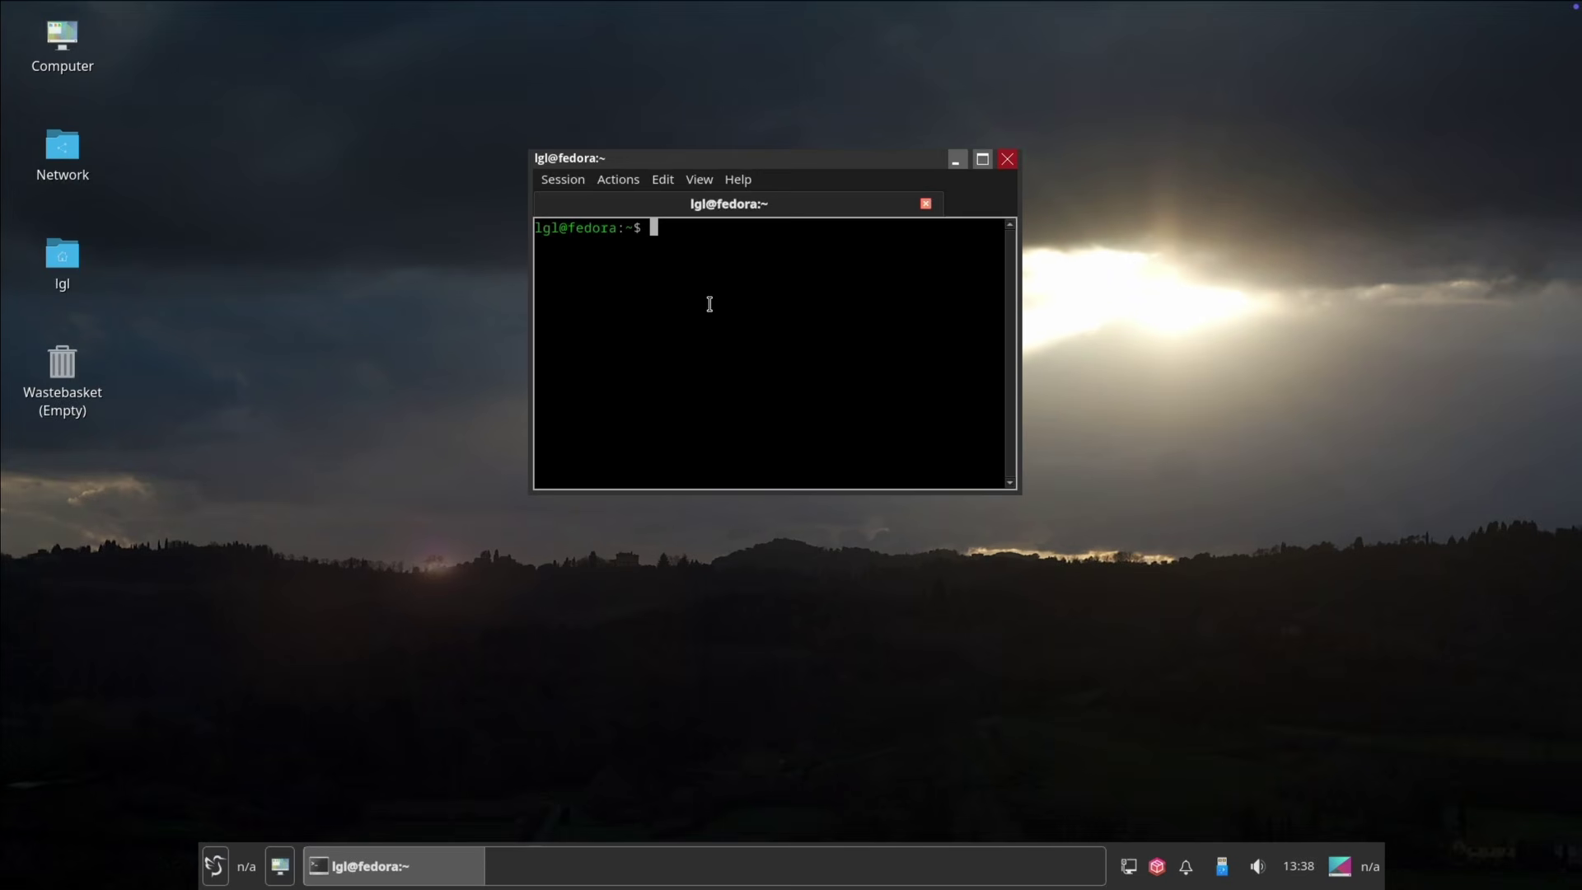
pyautogui.write('sudo dnf update')
# - Search the menu for 'update', launch dnfdragora-updater, and show its tray actions
pyautogui.click(215, 865)
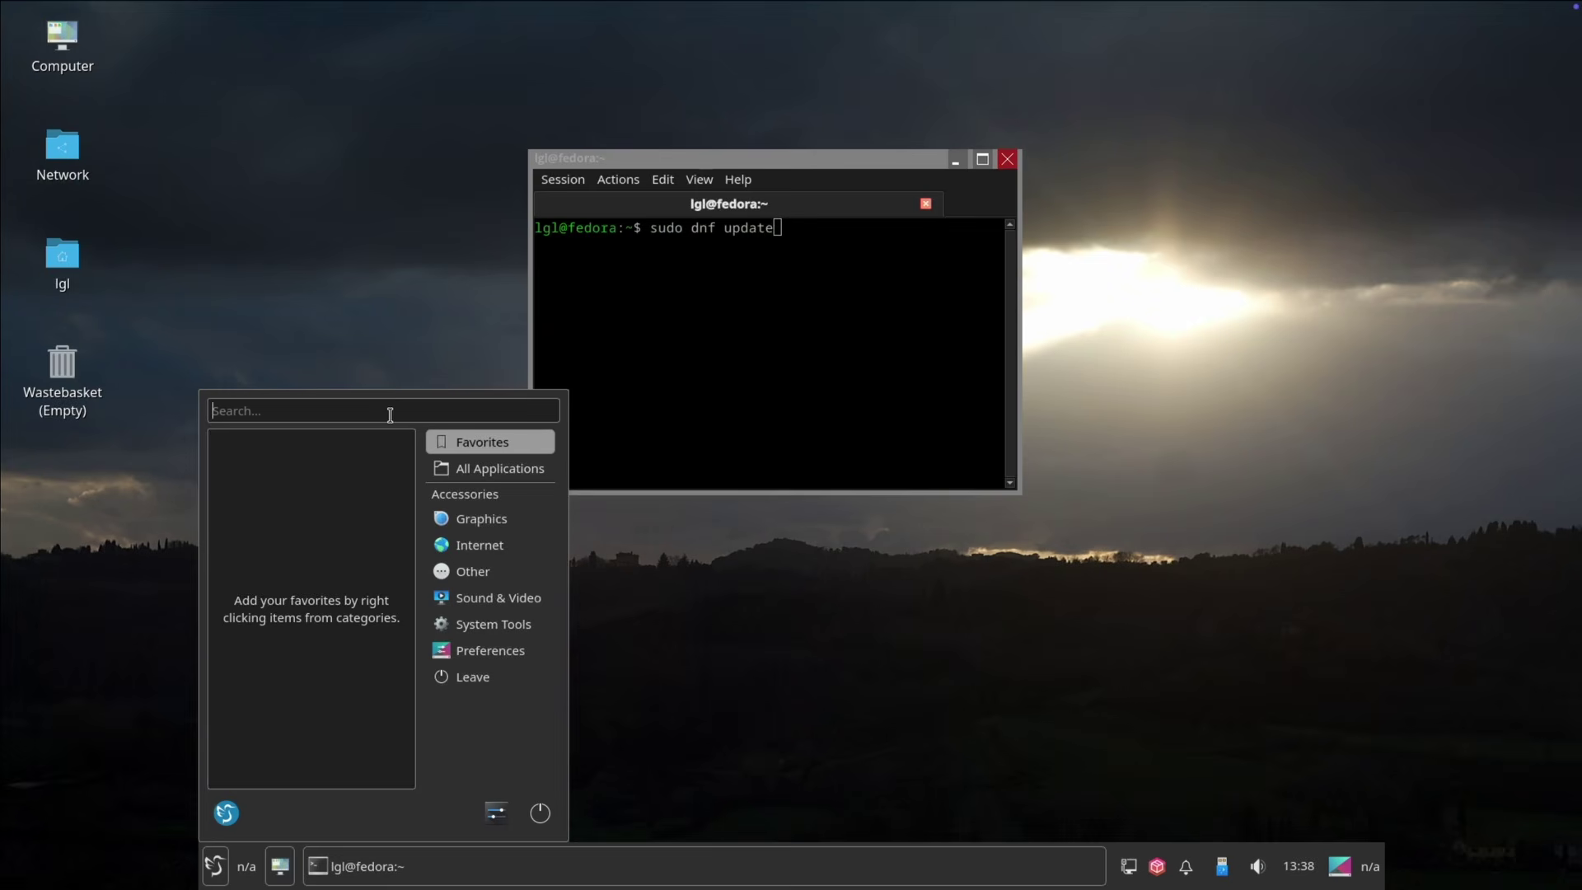
pyautogui.write('update')
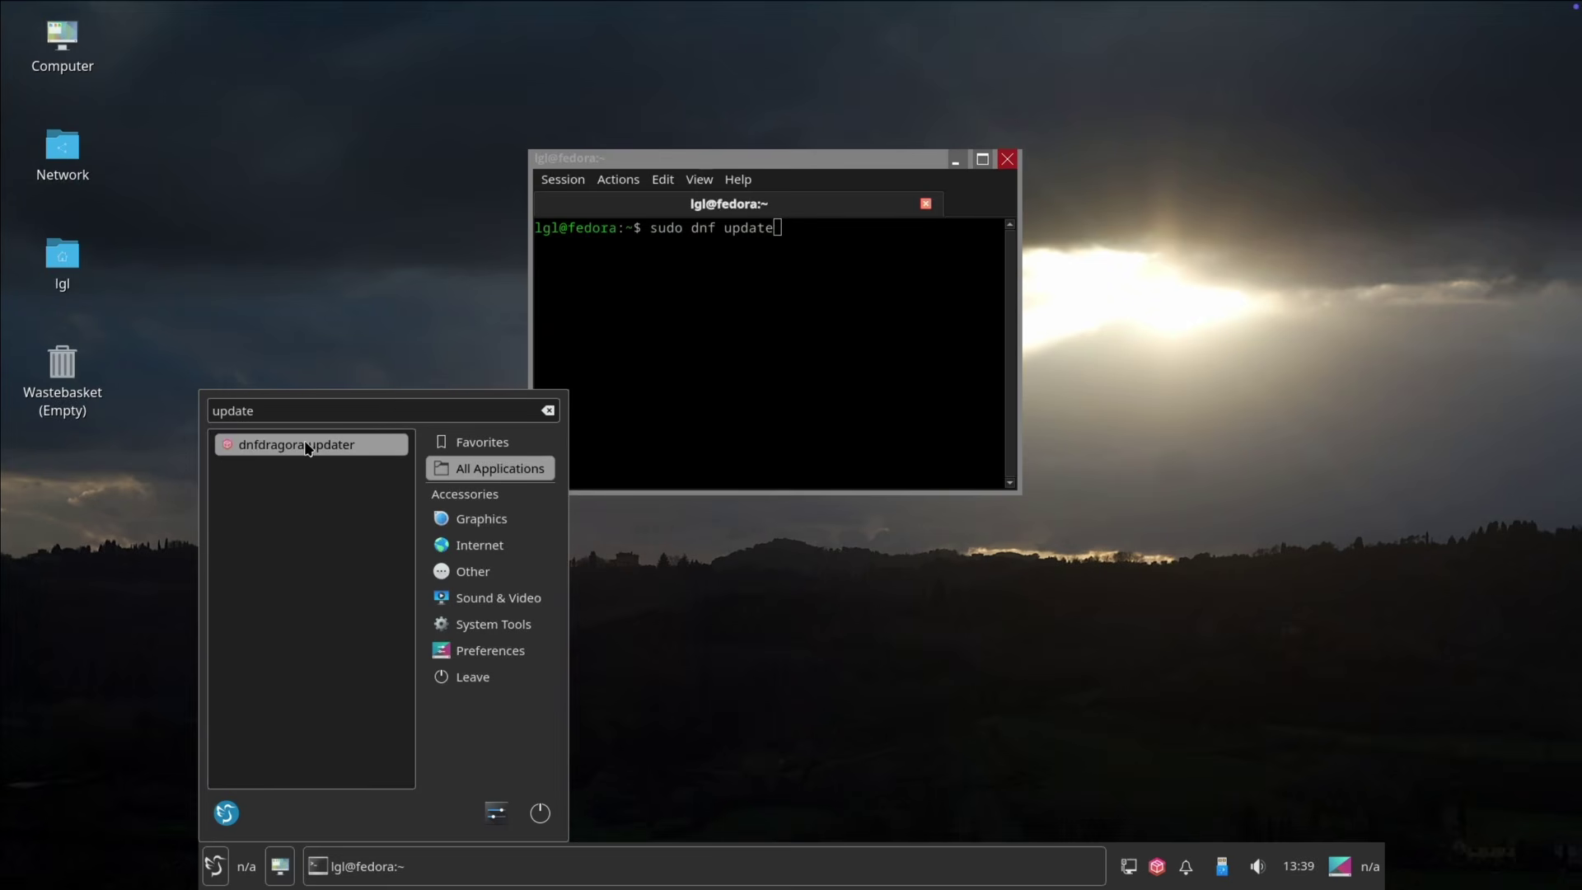
pyautogui.click(307, 449)
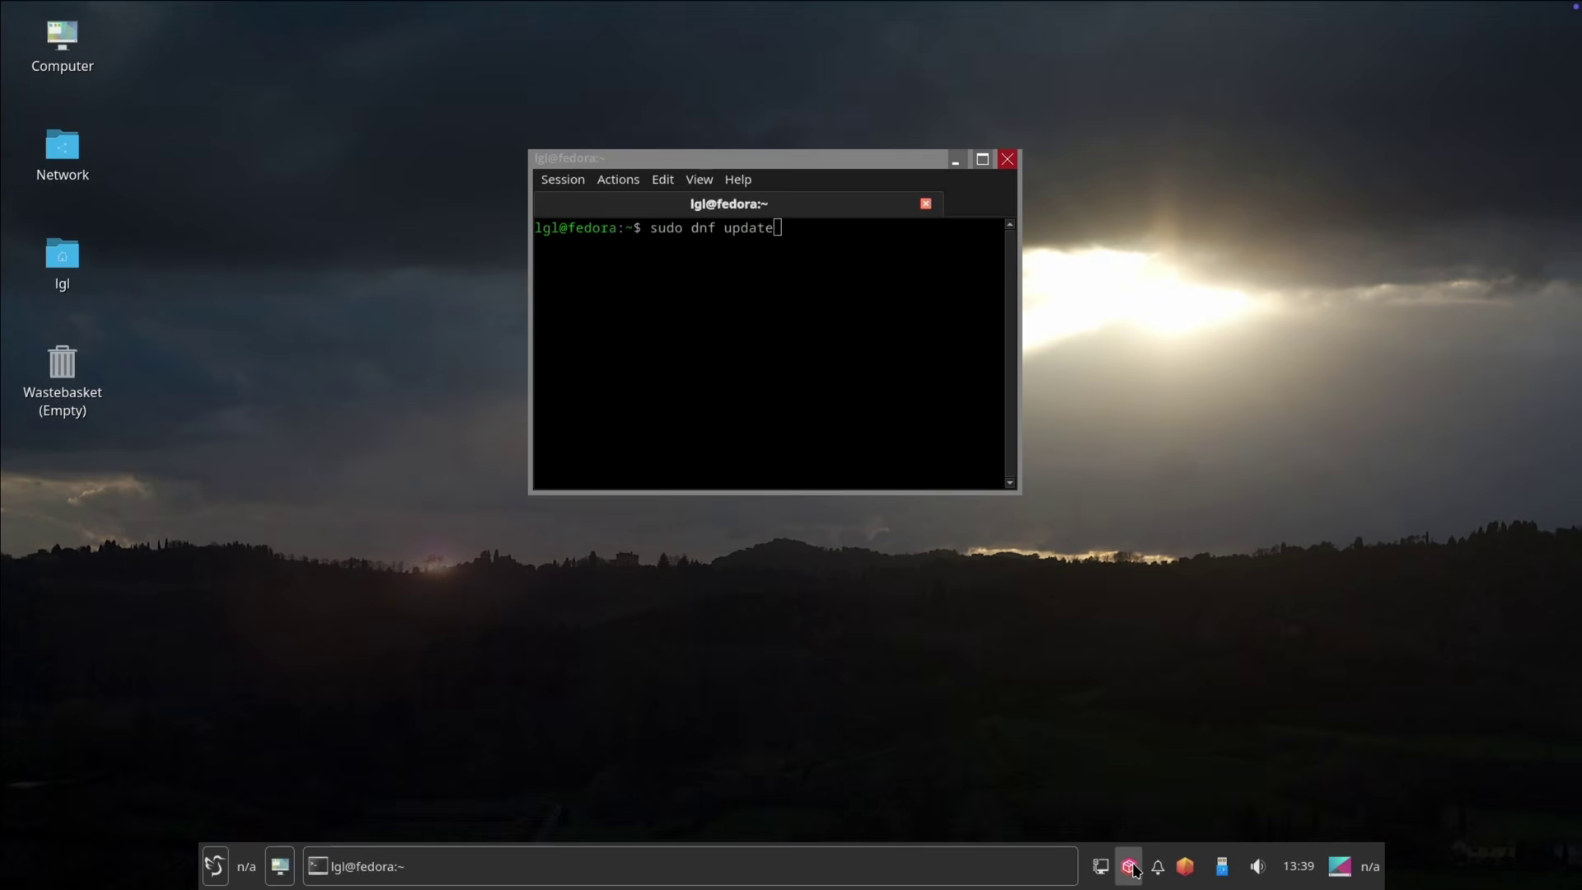
pyautogui.rightClick(1184, 871)
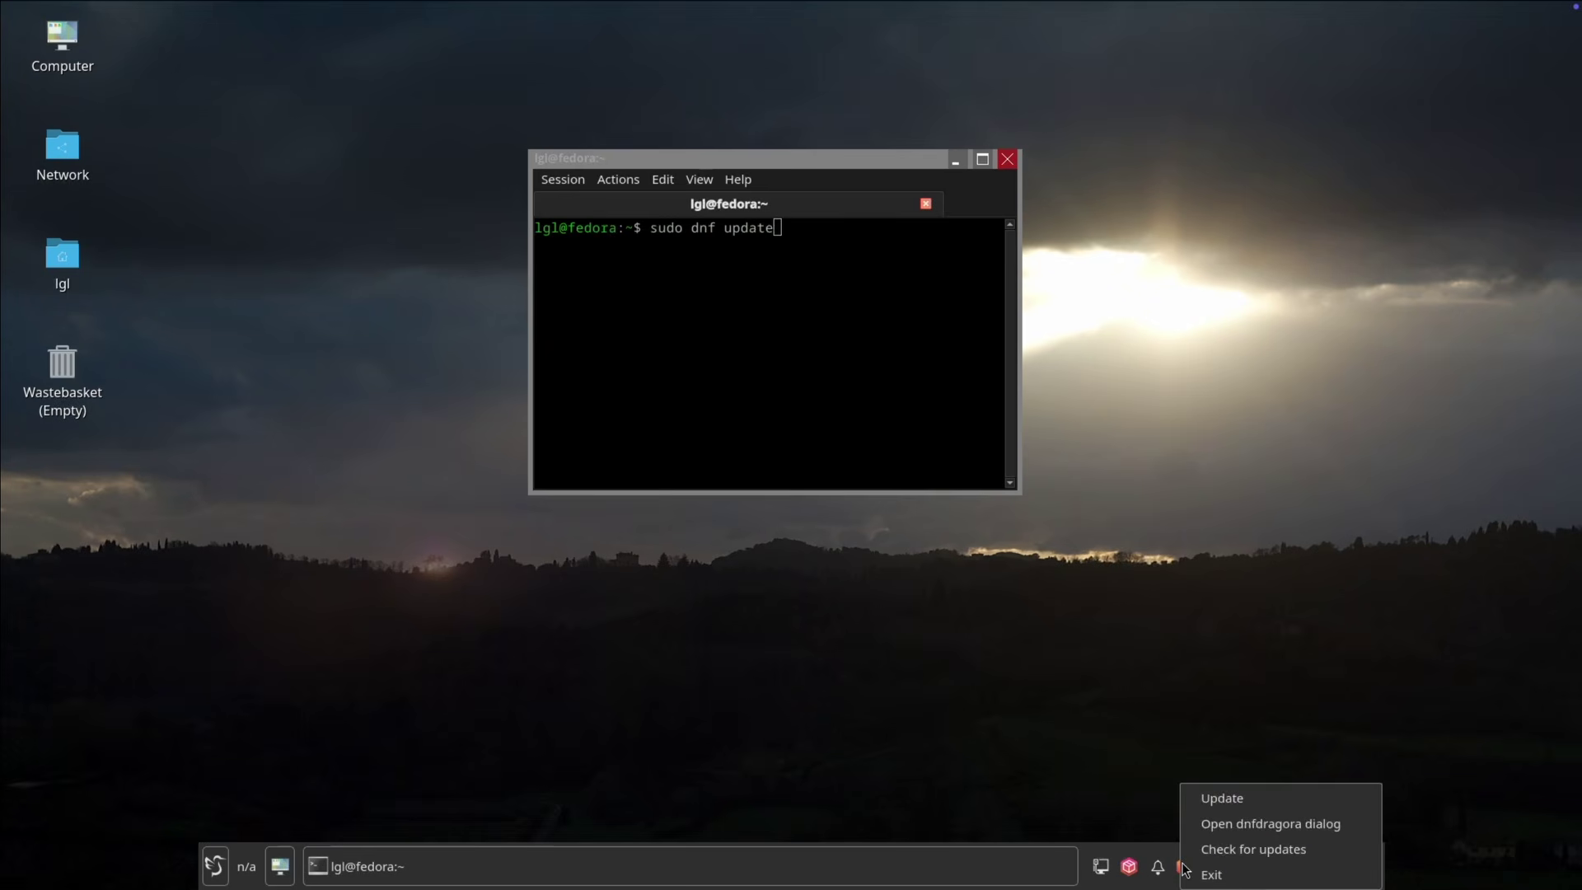
# - In dnfdragora, select all pending updates, apply them, confirm the transaction and enter the password
pyautogui.click(1222, 798)
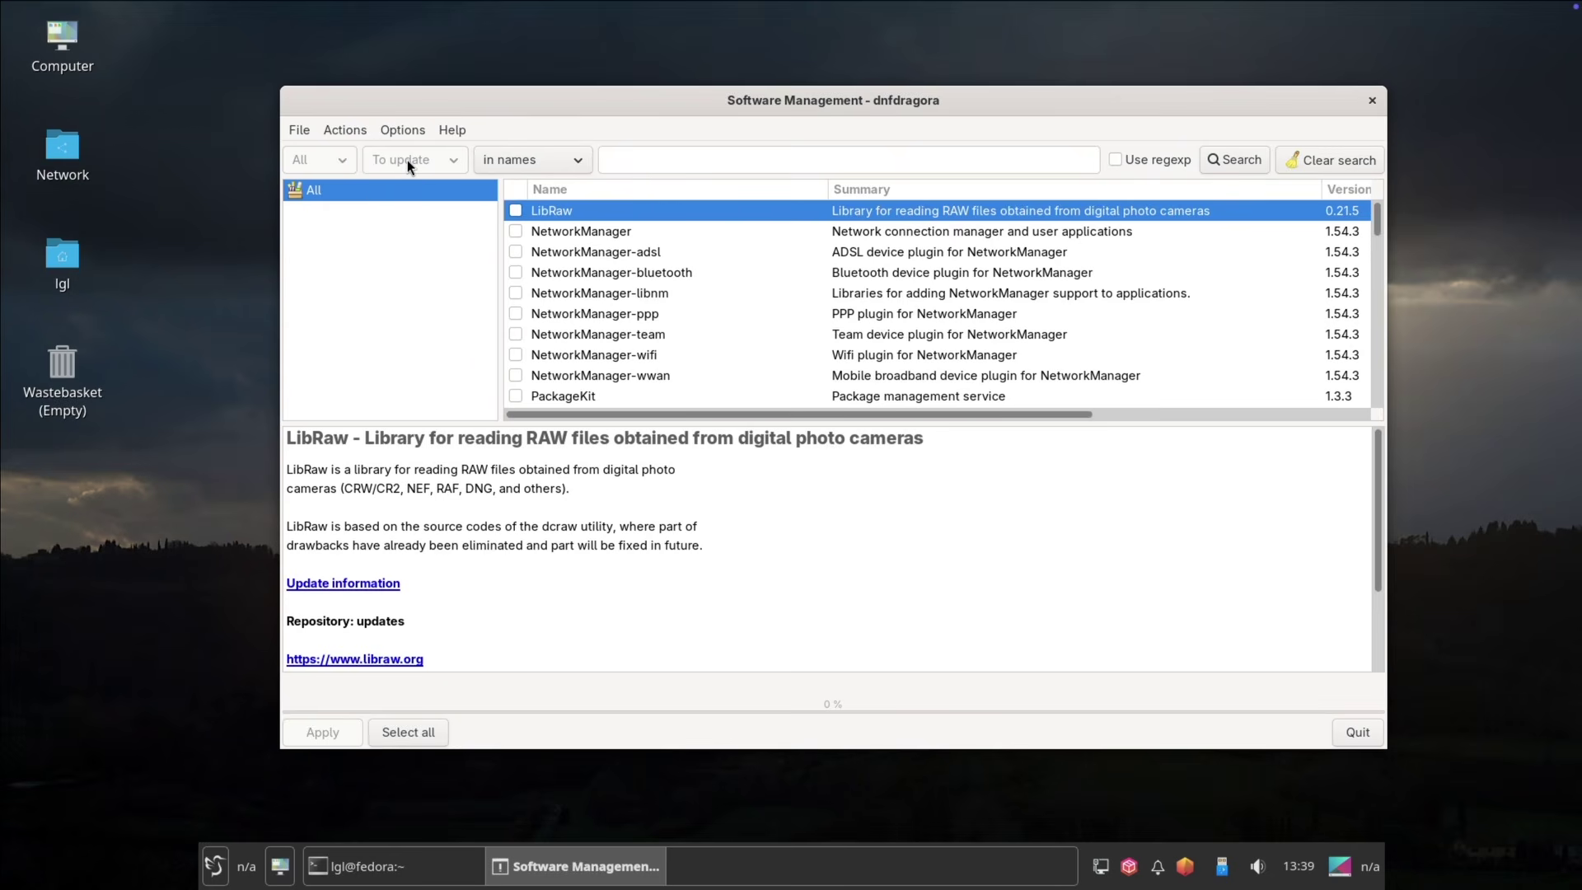
pyautogui.moveTo(1378, 221); pyautogui.dragTo(1382, 301)
pyautogui.click(412, 733)
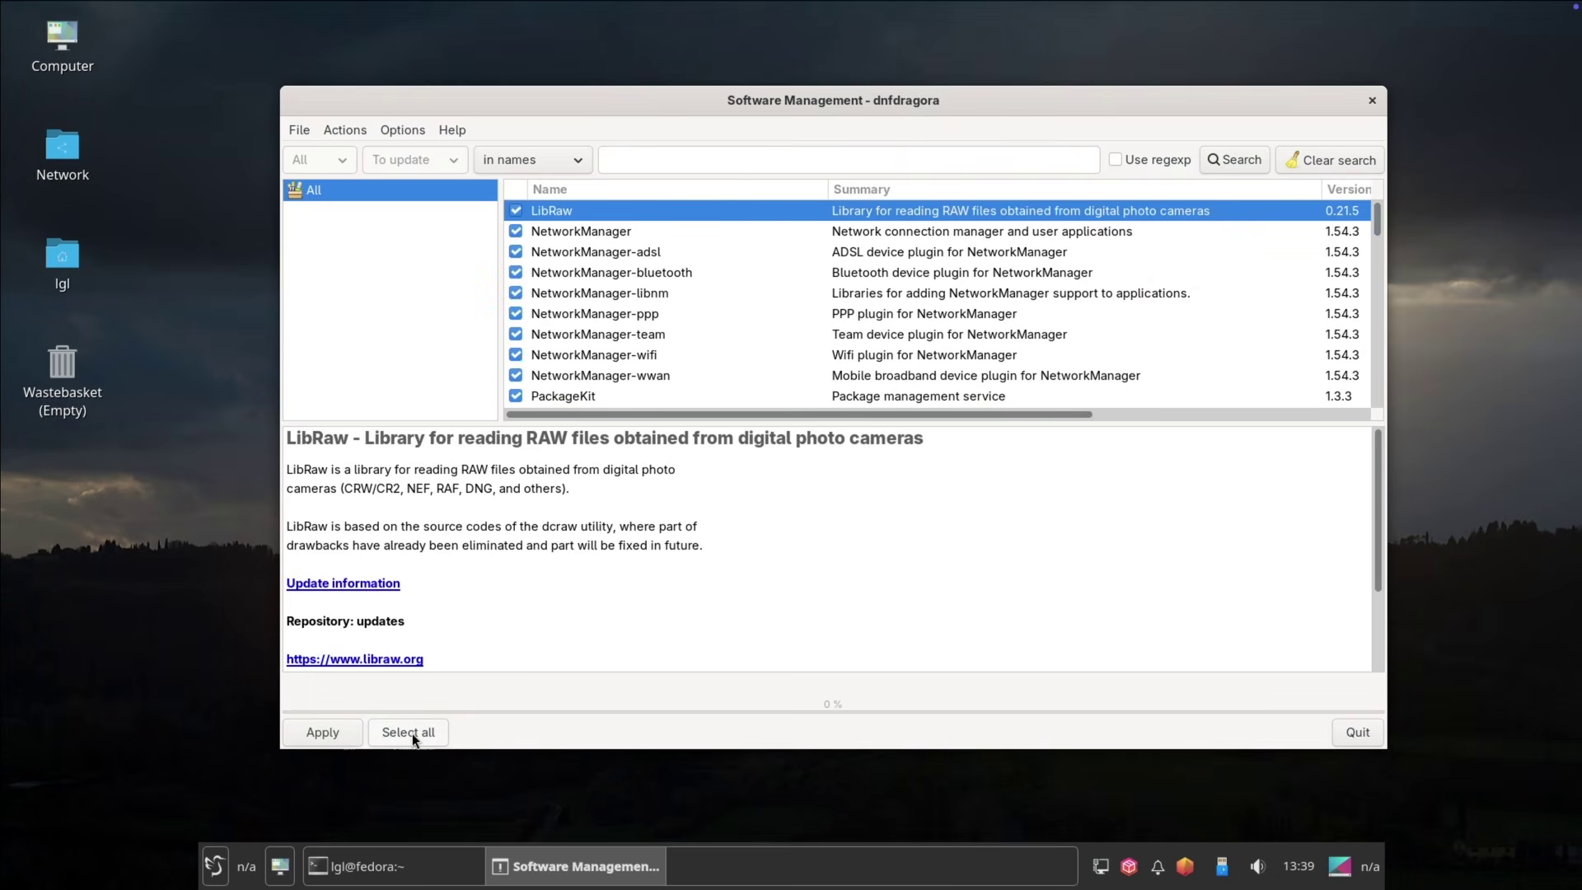
pyautogui.click(331, 730)
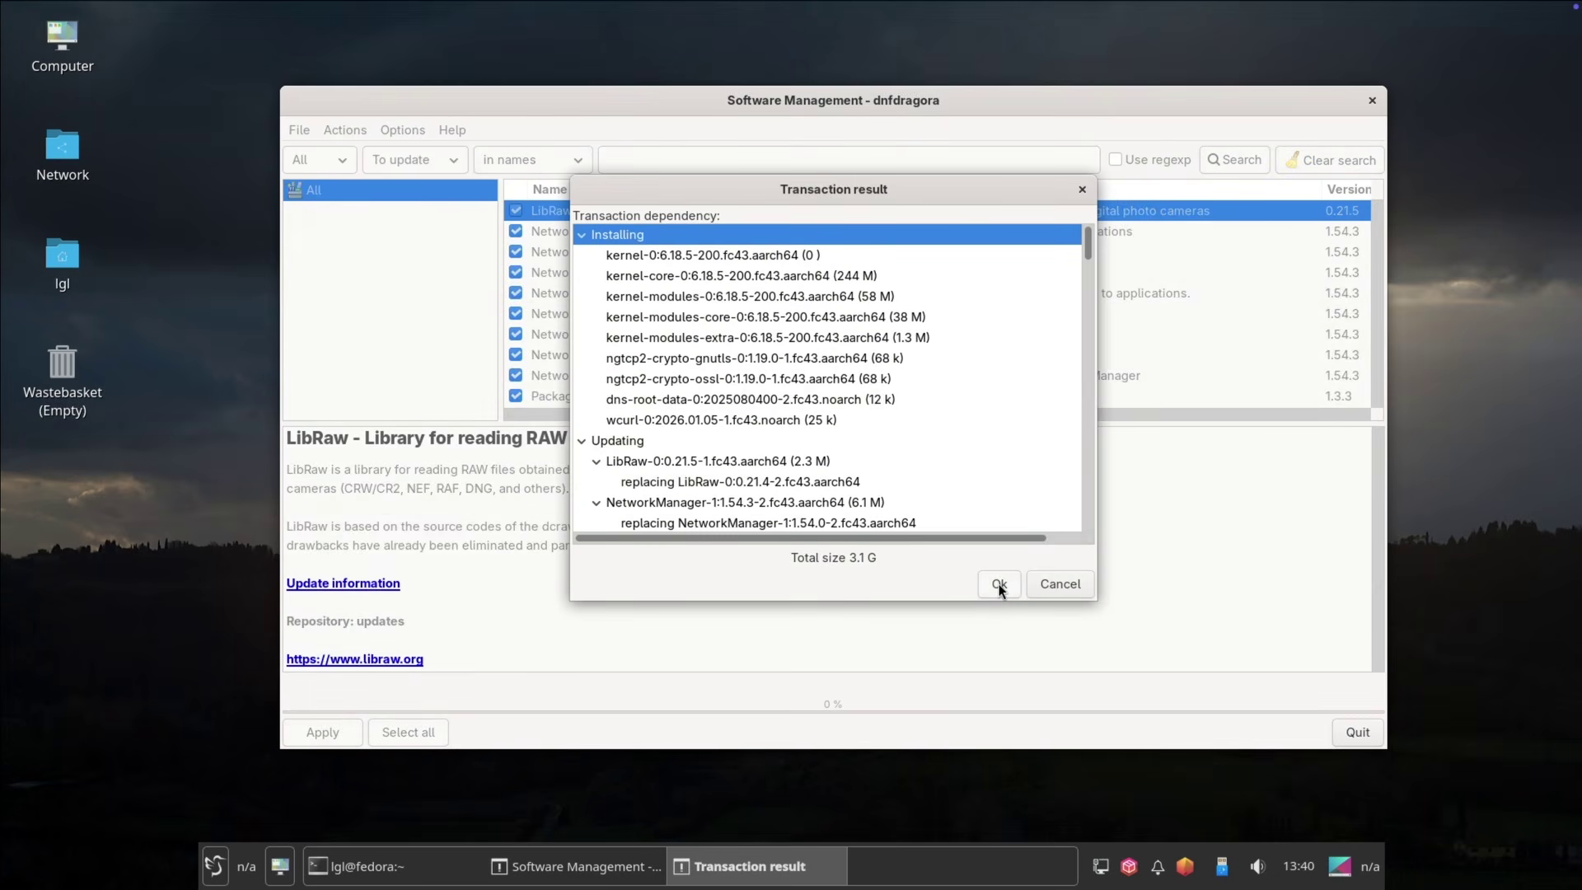
pyautogui.click(998, 584)
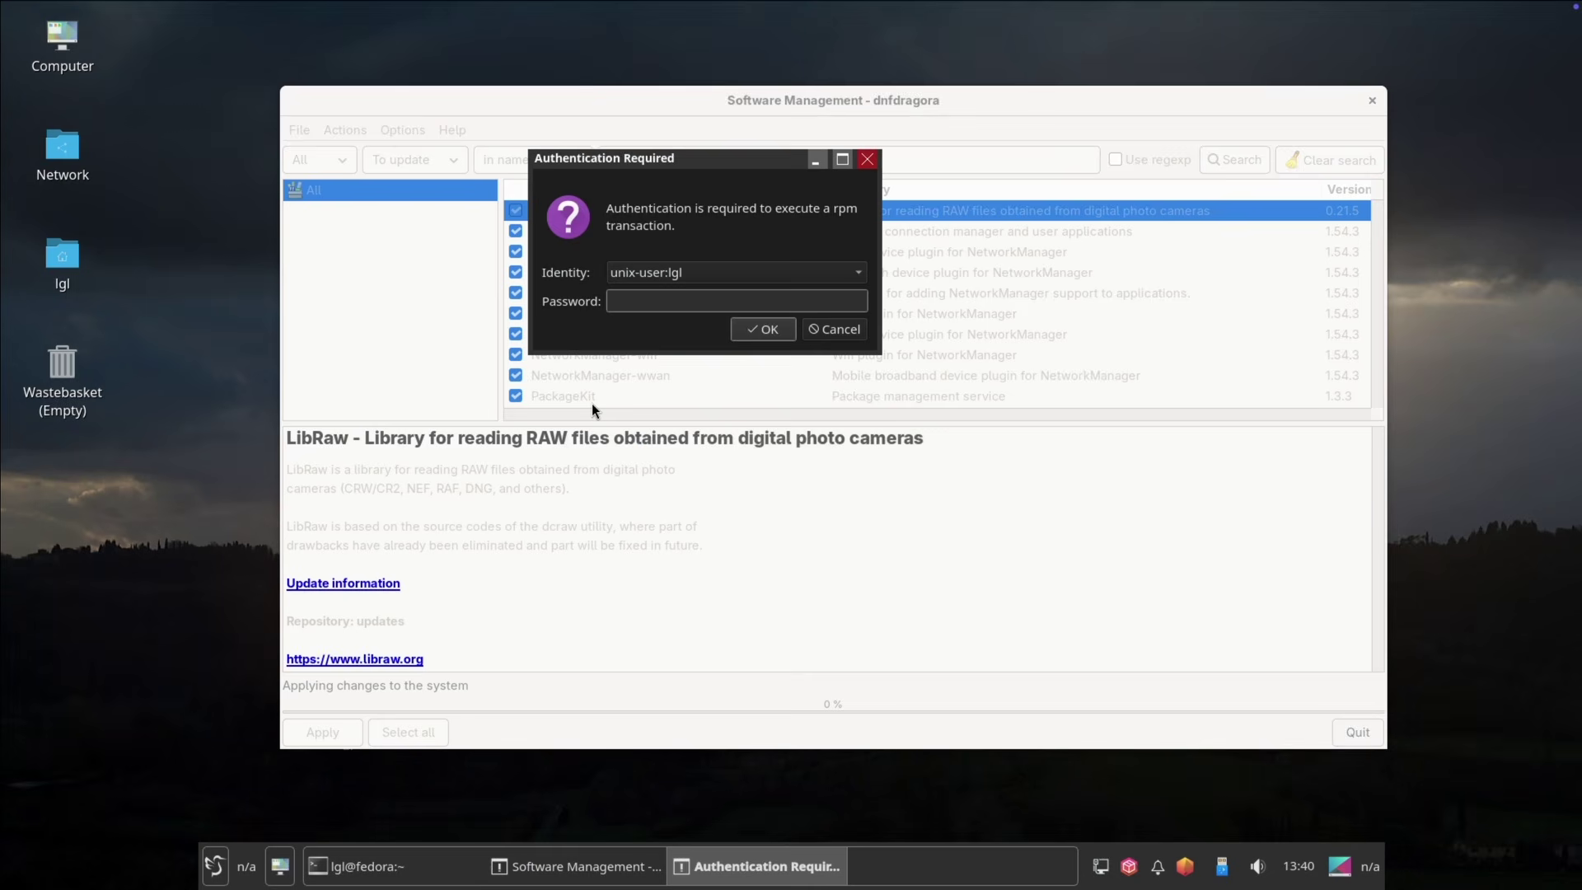
pyautogui.write('*****')
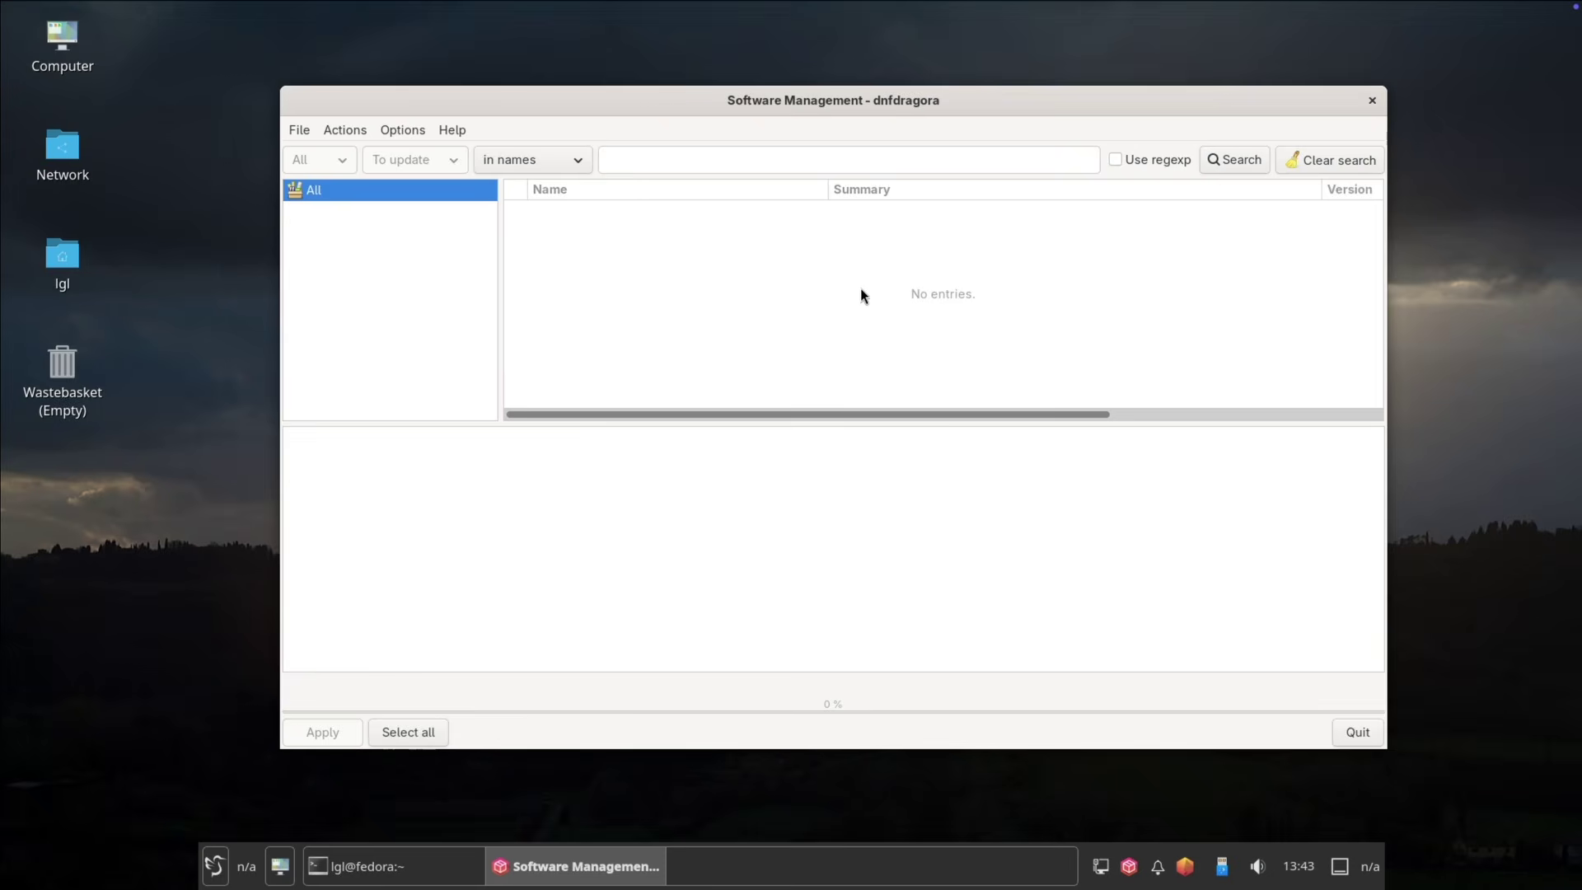
# - Quit dnfdragora, run sudo dnf update in QTerminal, and decline the openh264 change
pyautogui.click(1356, 732)
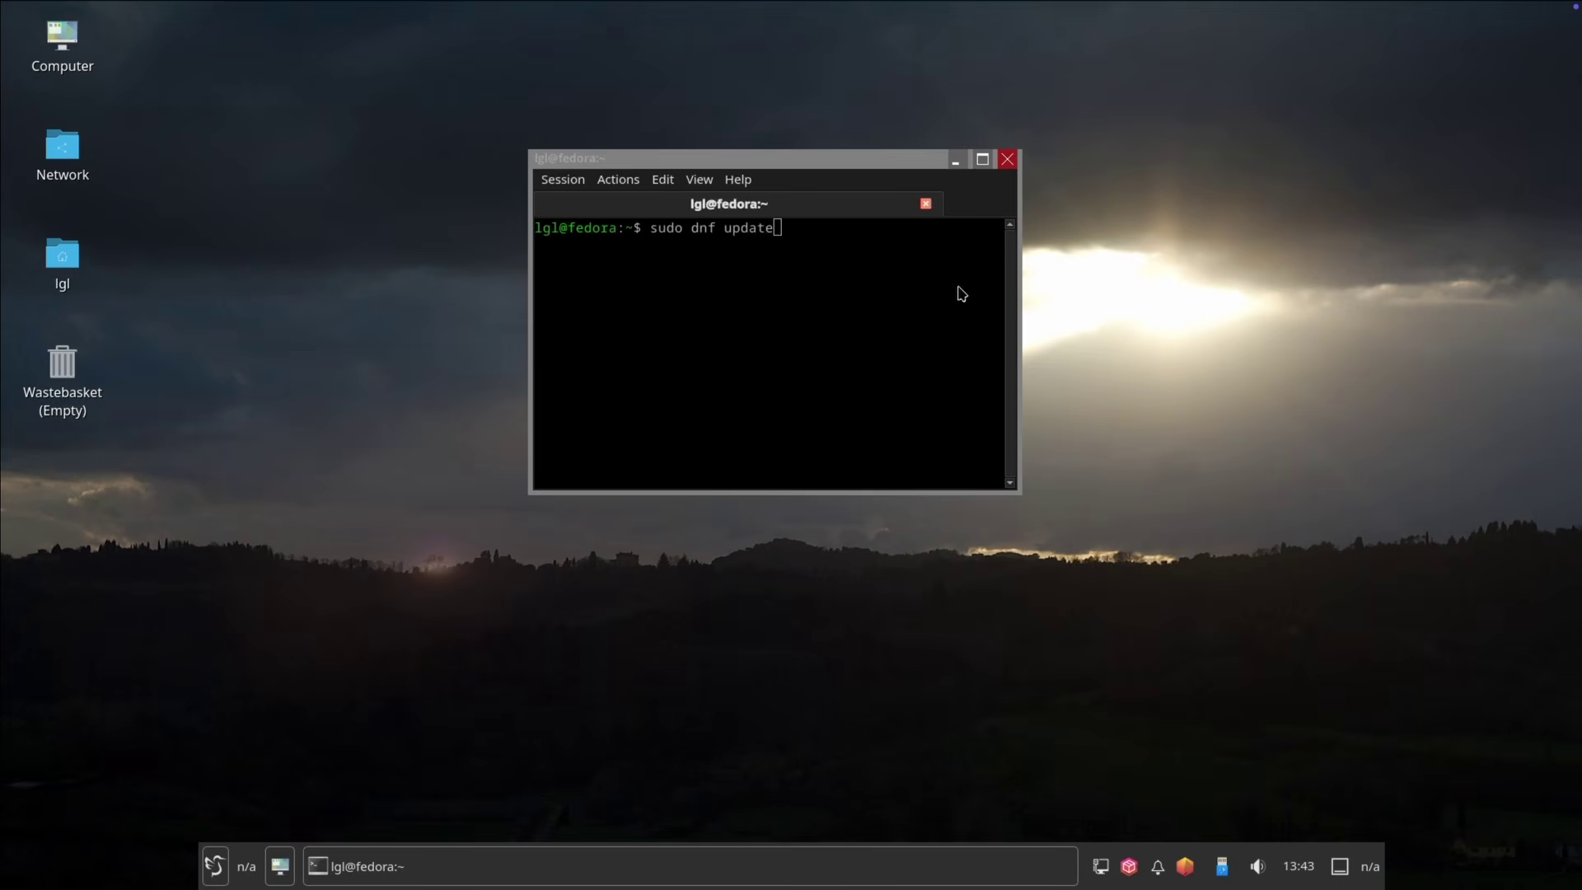
pyautogui.click(956, 302)
pyautogui.press('Return')
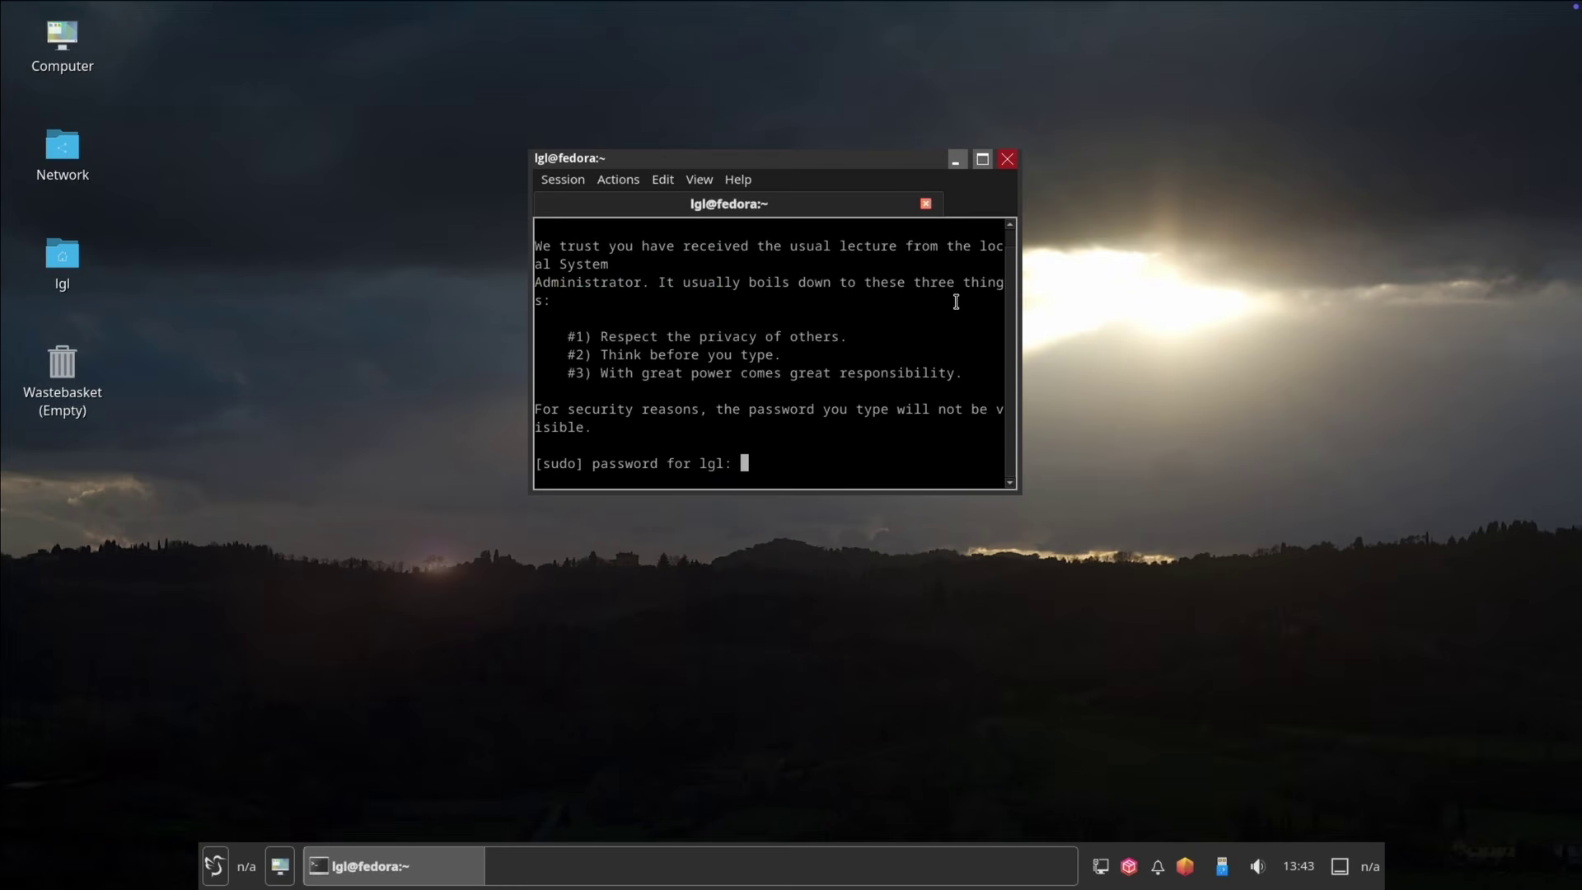
pyautogui.press('Return')
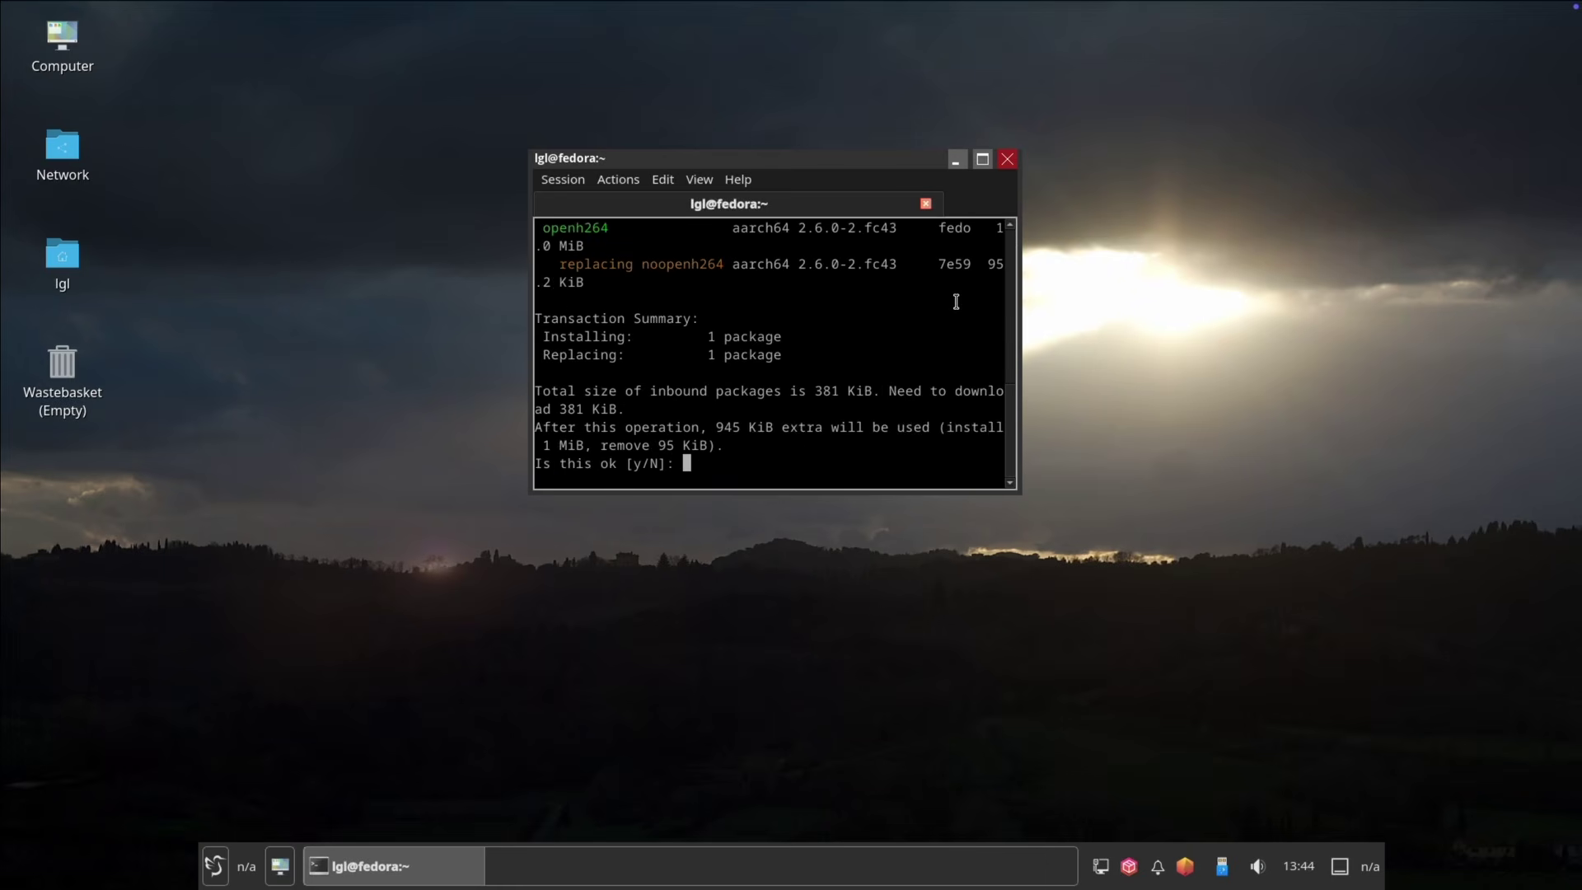
pyautogui.moveTo(1027, 495); pyautogui.dragTo(1387, 722)
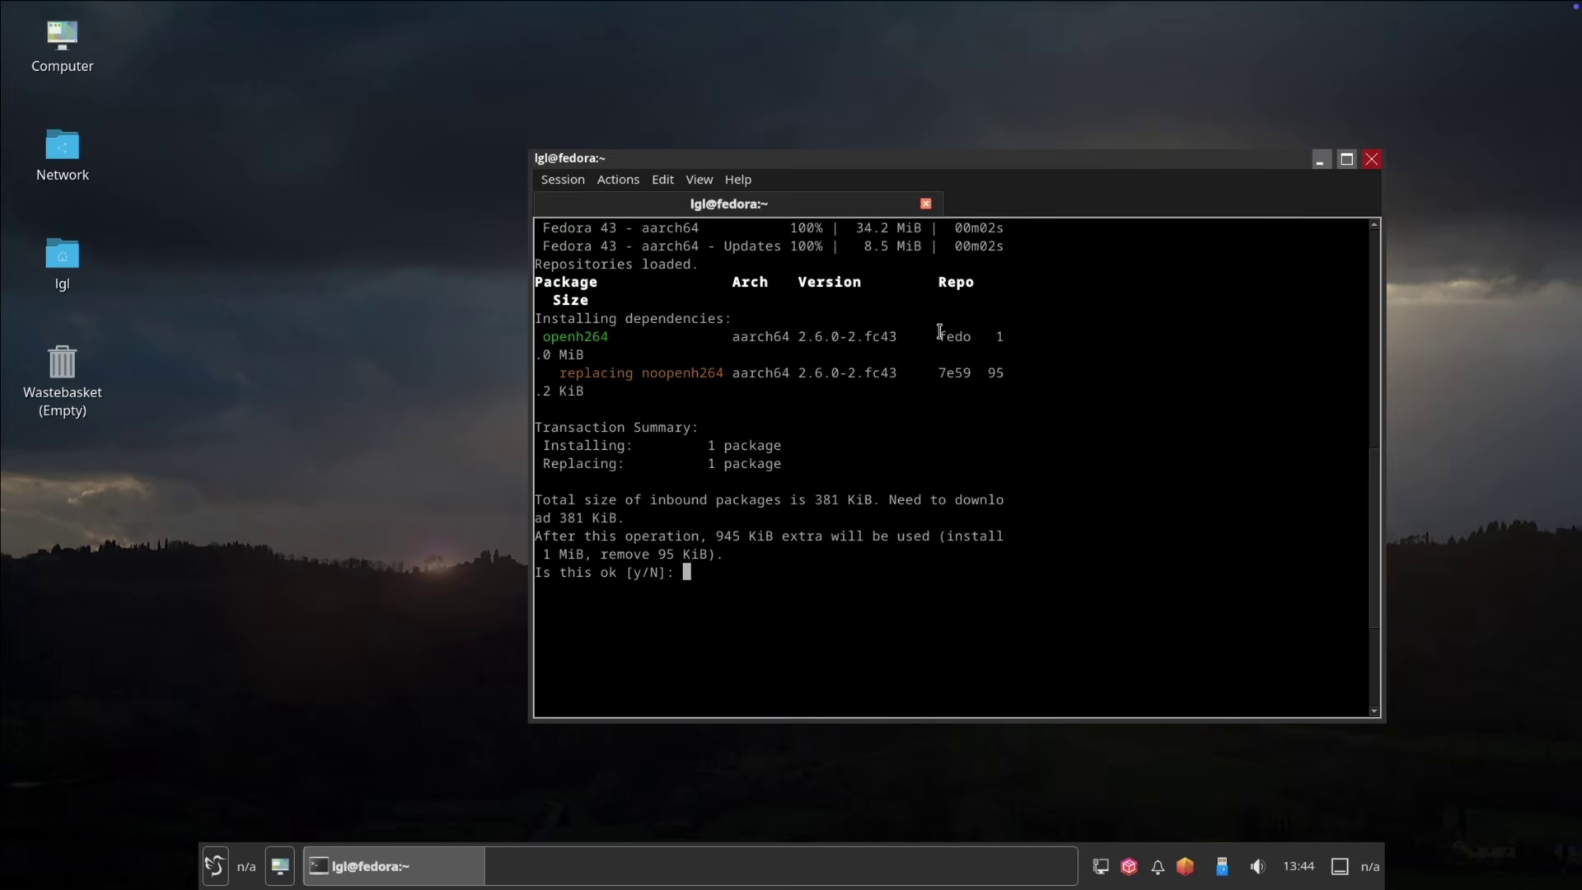
pyautogui.press('Return')
# - Exit the terminal, place the home icon above Network, and open the home folder
pyautogui.write('exit')
pyautogui.press('Return')
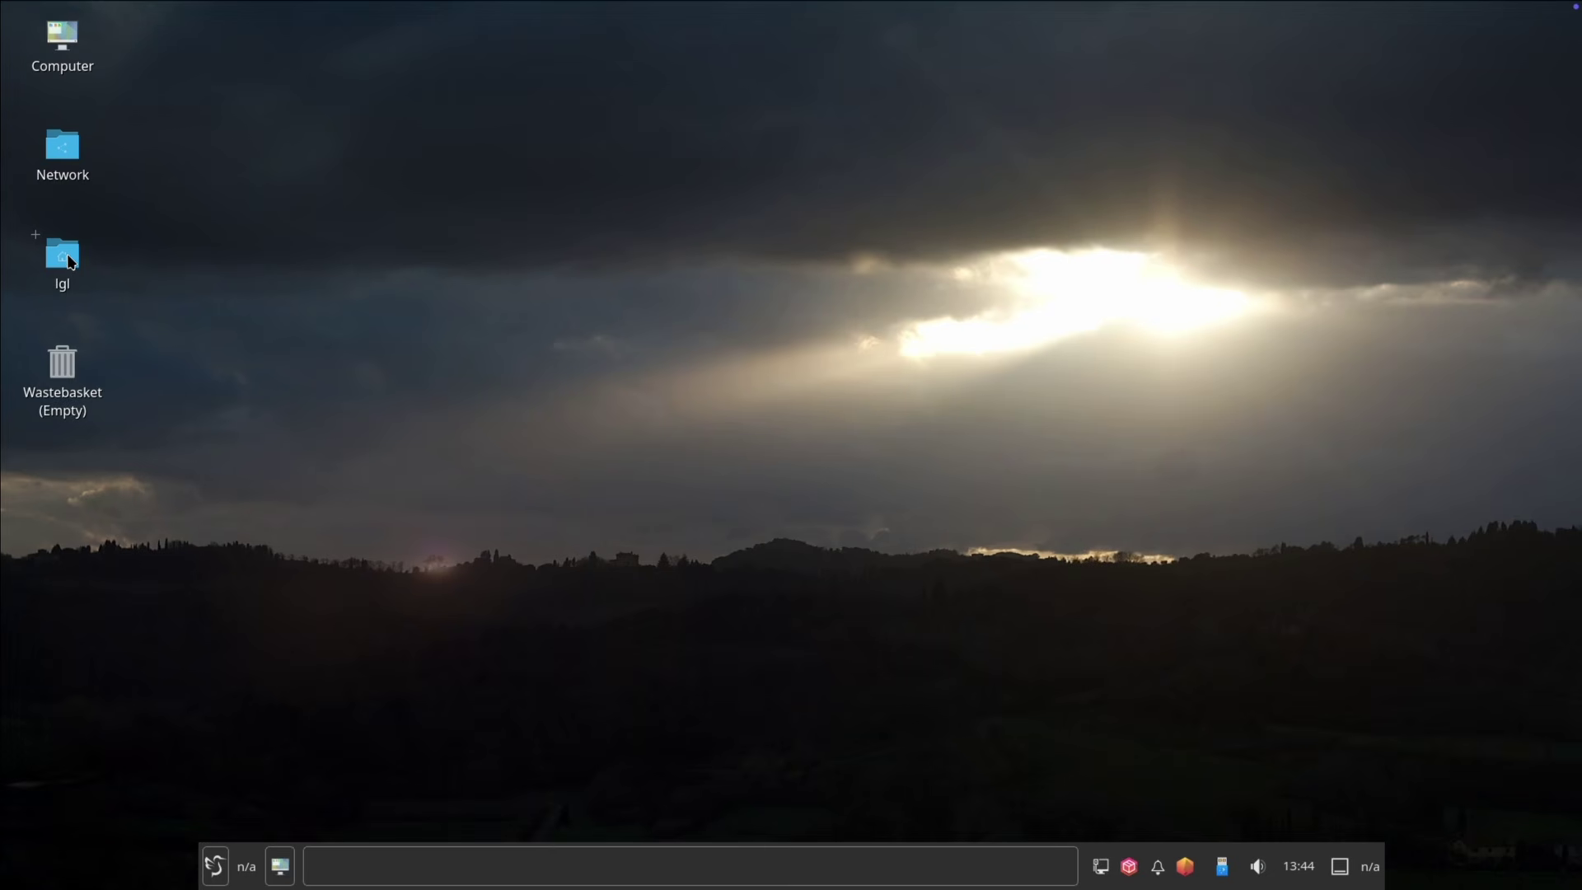
pyautogui.moveTo(68, 262); pyautogui.dragTo(600, 159)
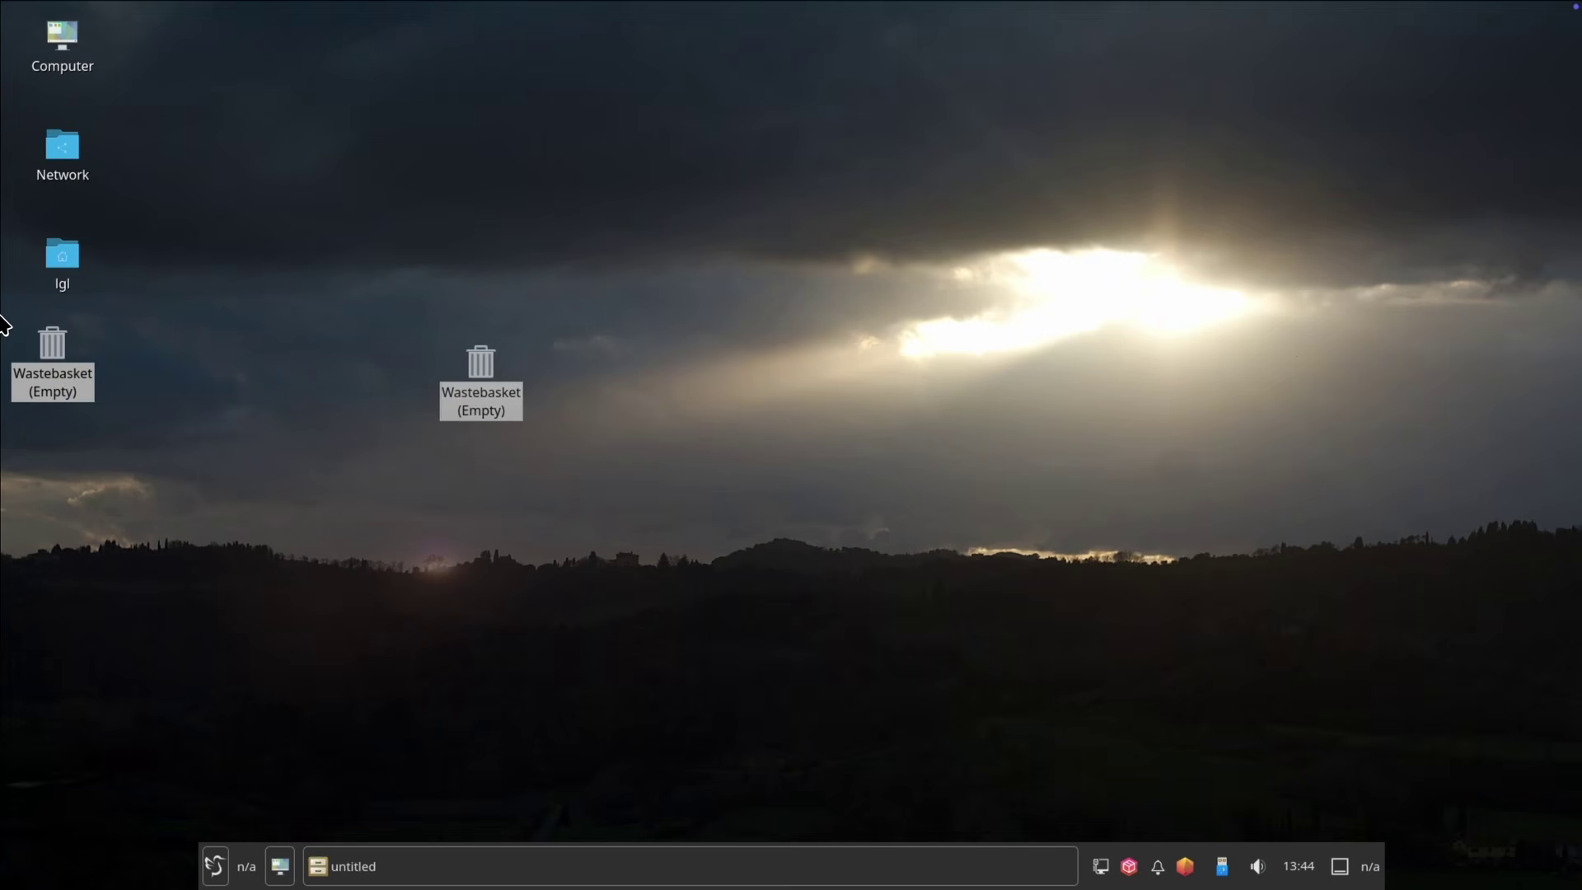
pyautogui.moveTo(66, 366); pyautogui.dragTo(494, 255)
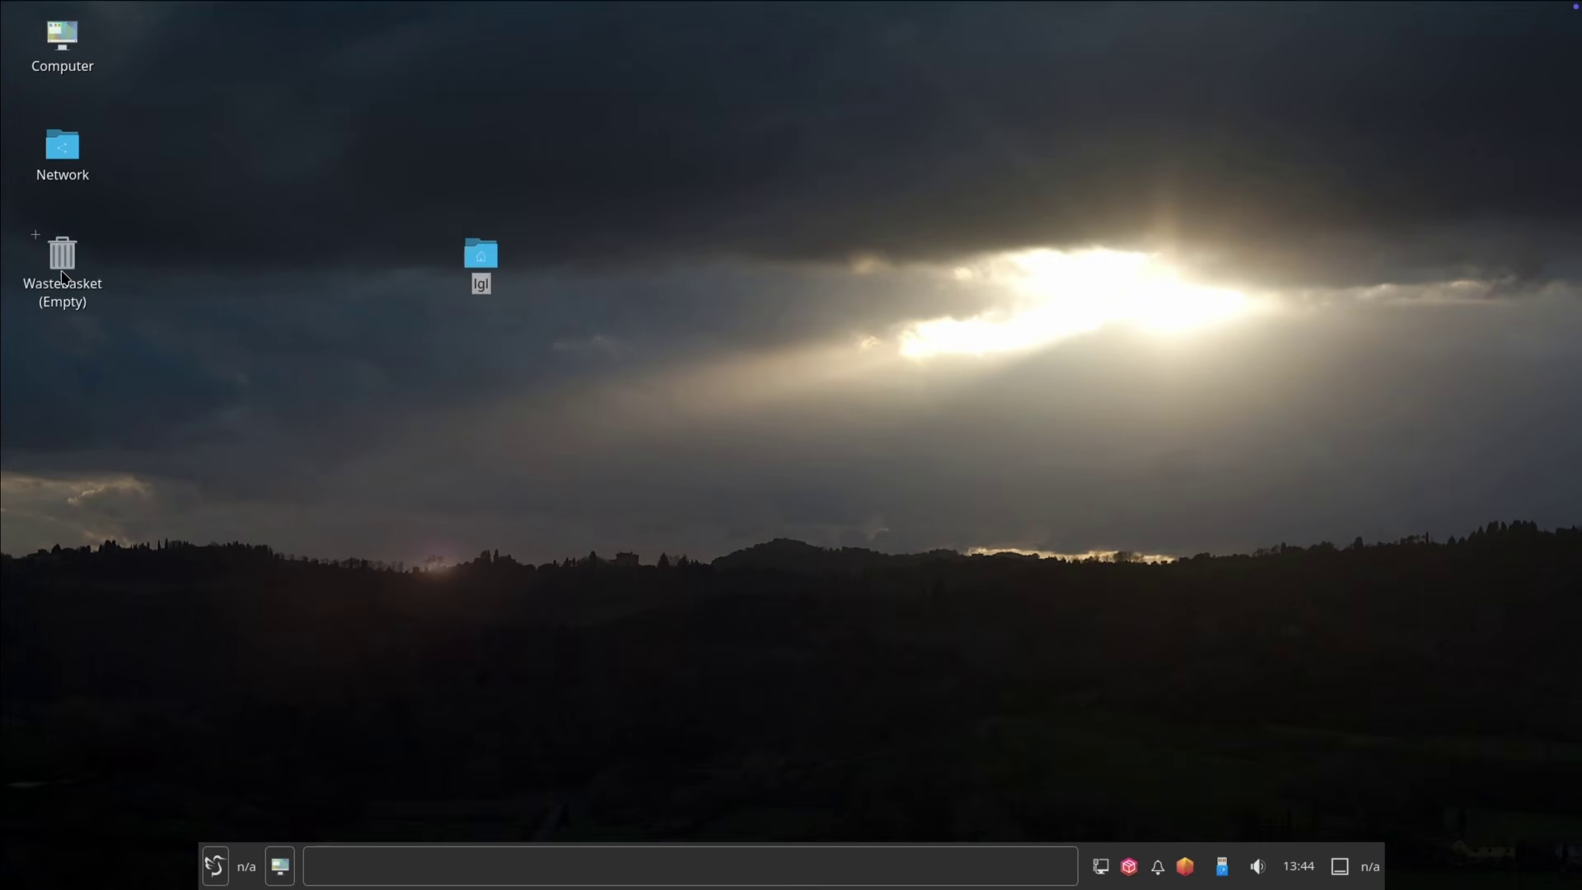
pyautogui.moveTo(66, 278); pyautogui.dragTo(107, 381)
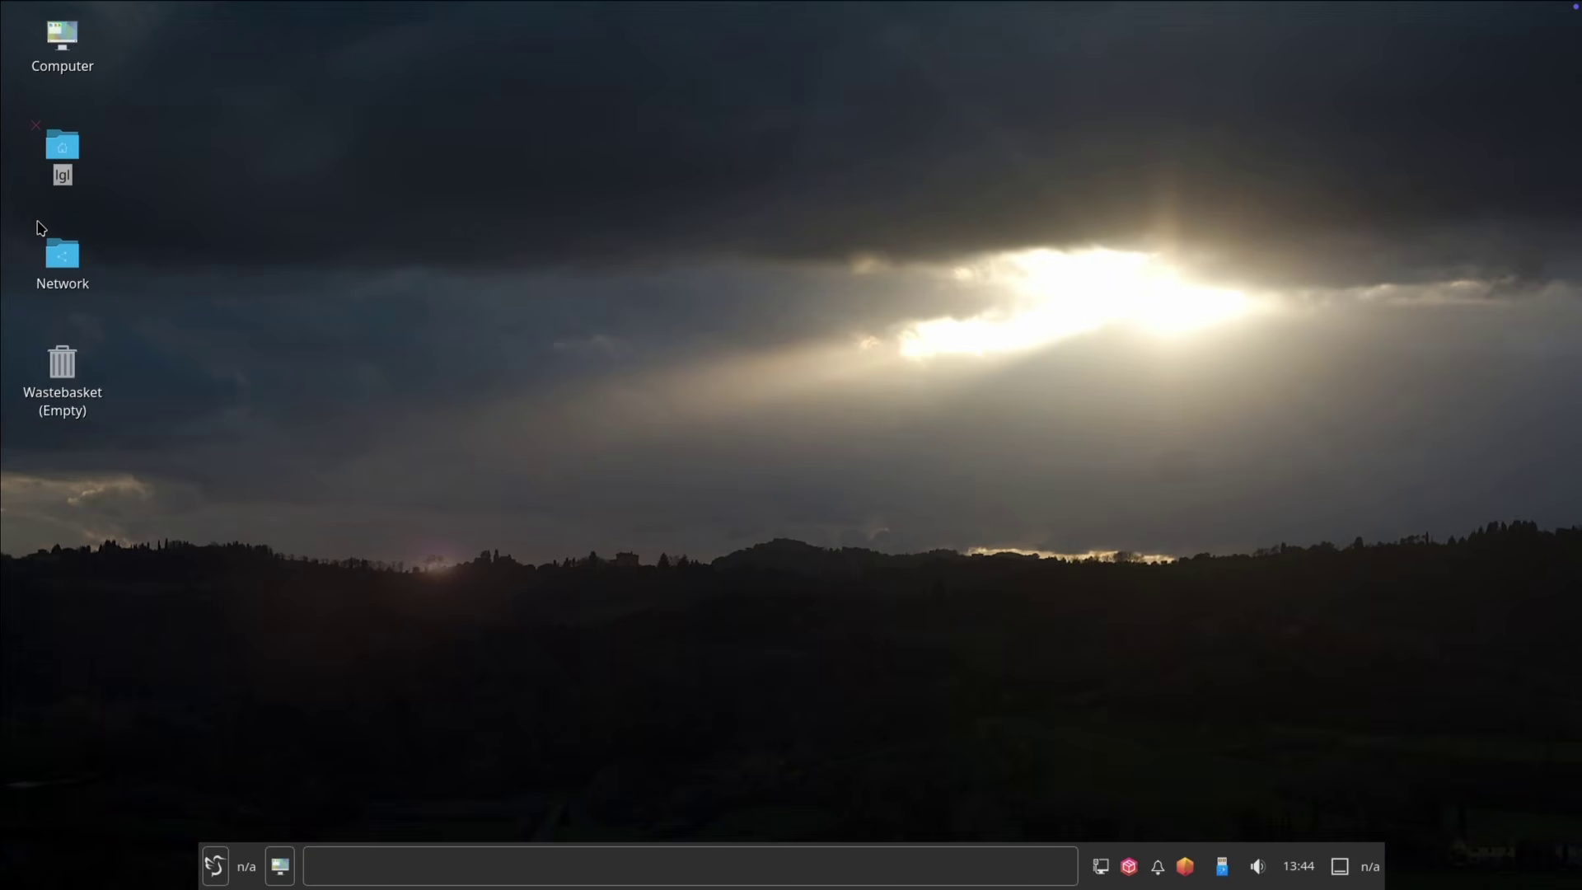
pyautogui.doubleClick(62, 148)
pyautogui.moveTo(918, 156); pyautogui.dragTo(755, 102)
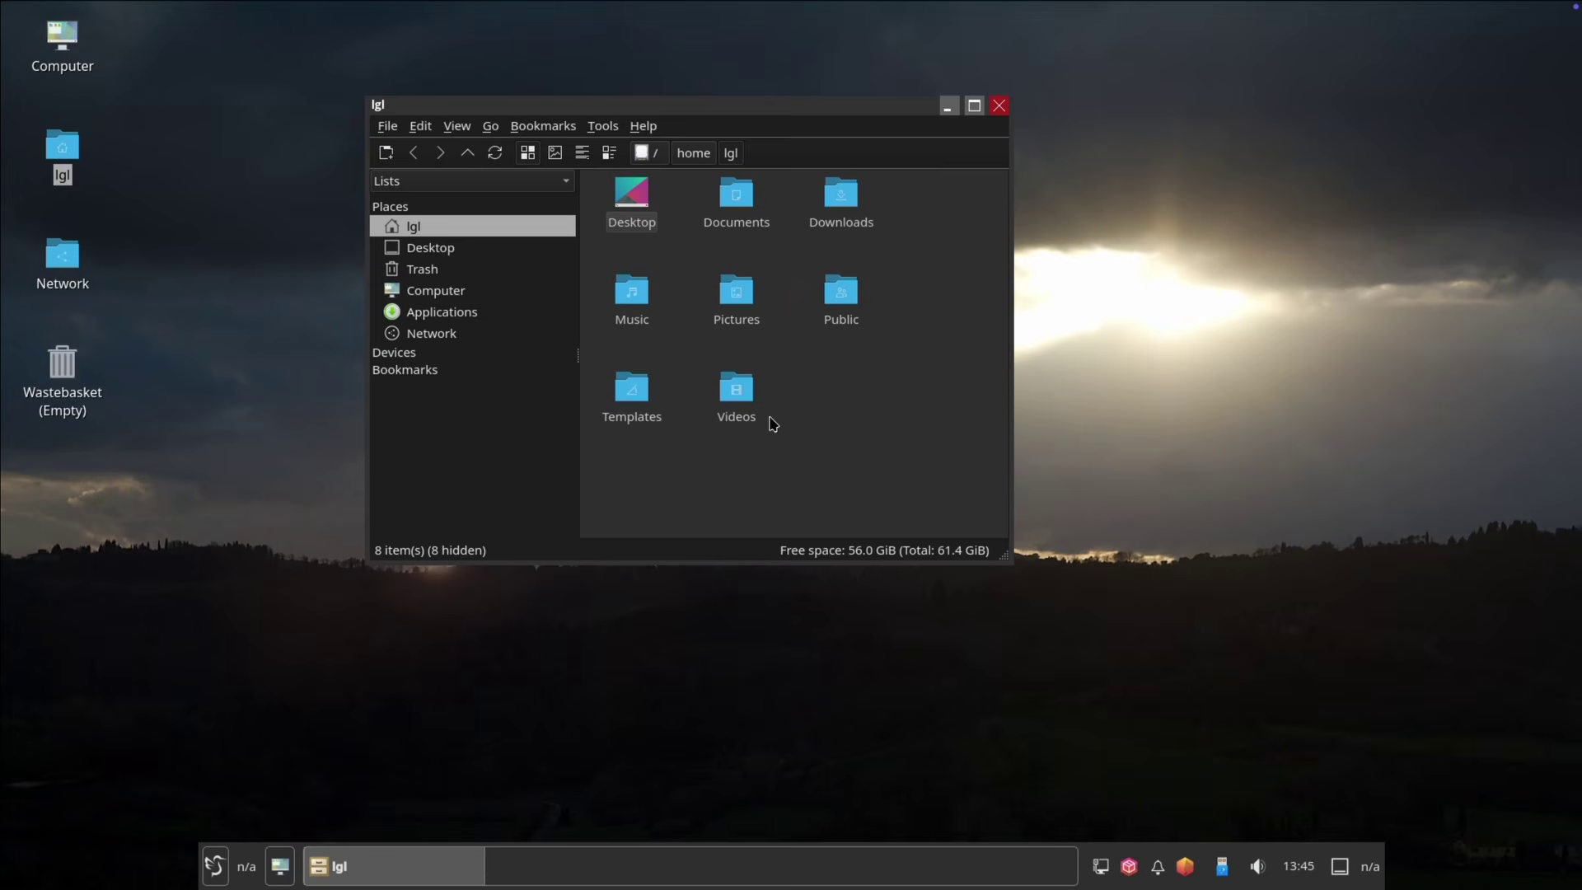
# - Browse the Downloads and Documents folders, returning to home after each
pyautogui.press('F4')
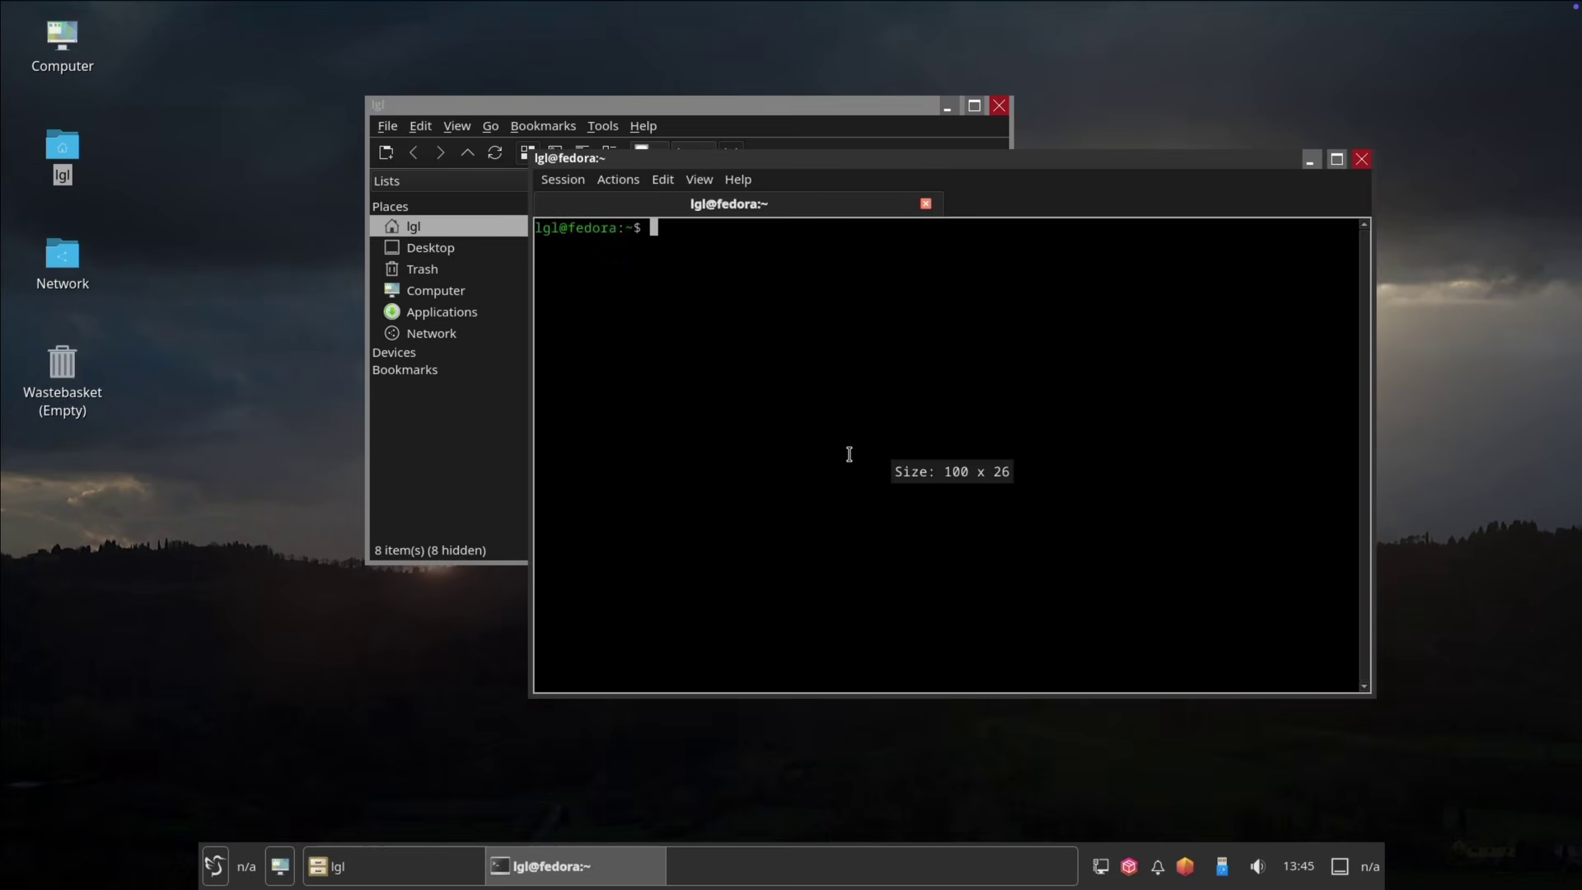
pyautogui.click(1361, 158)
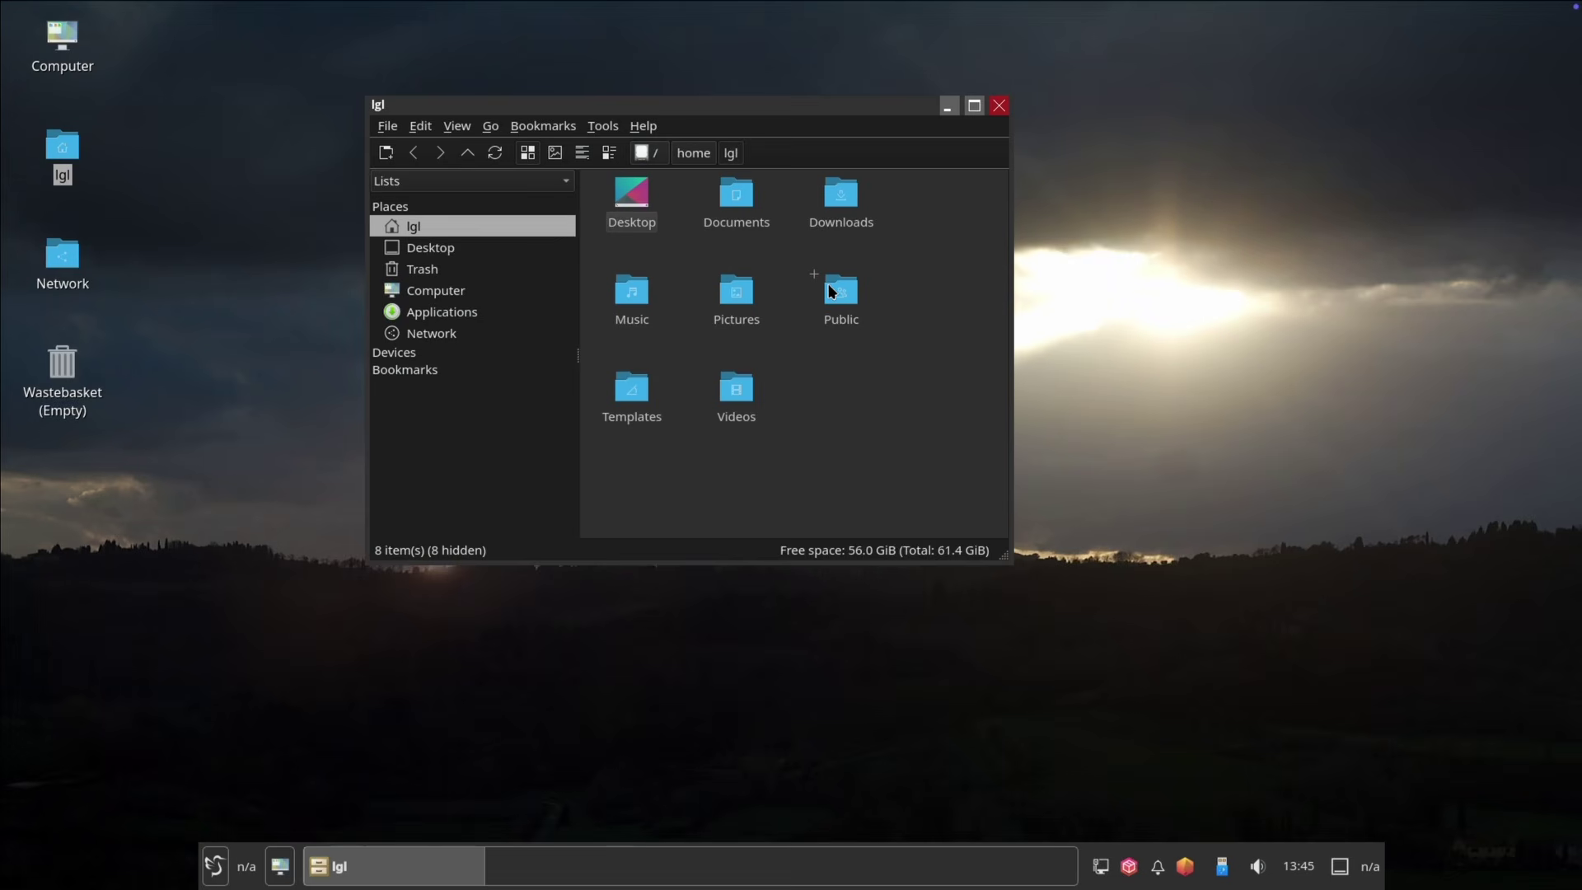
pyautogui.doubleClick(849, 206)
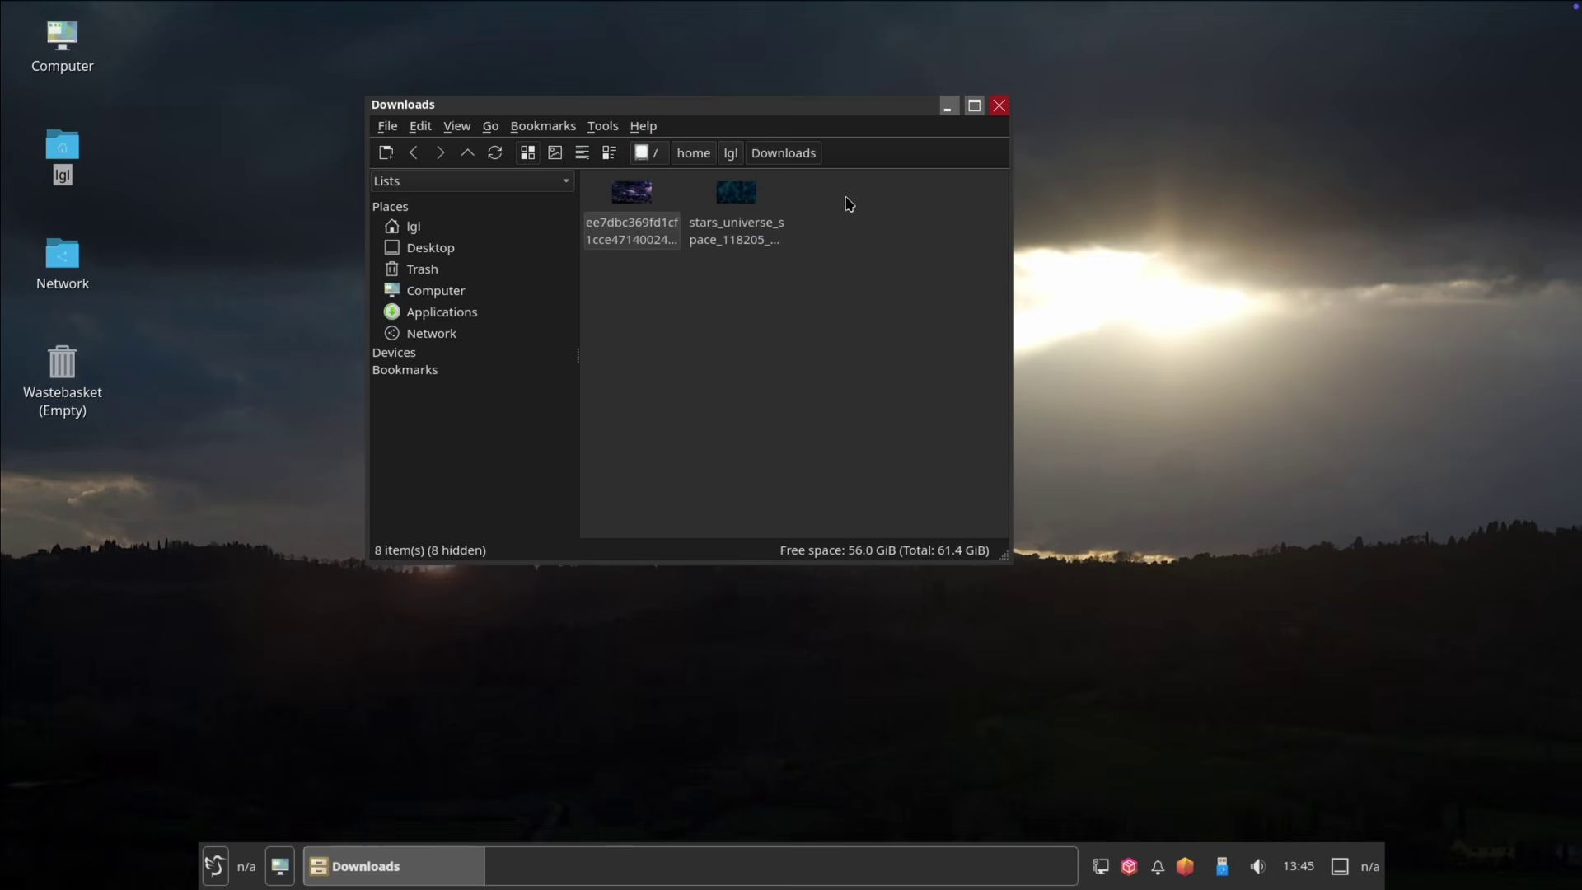
pyautogui.click(413, 153)
pyautogui.doubleClick(742, 201)
pyautogui.click(414, 153)
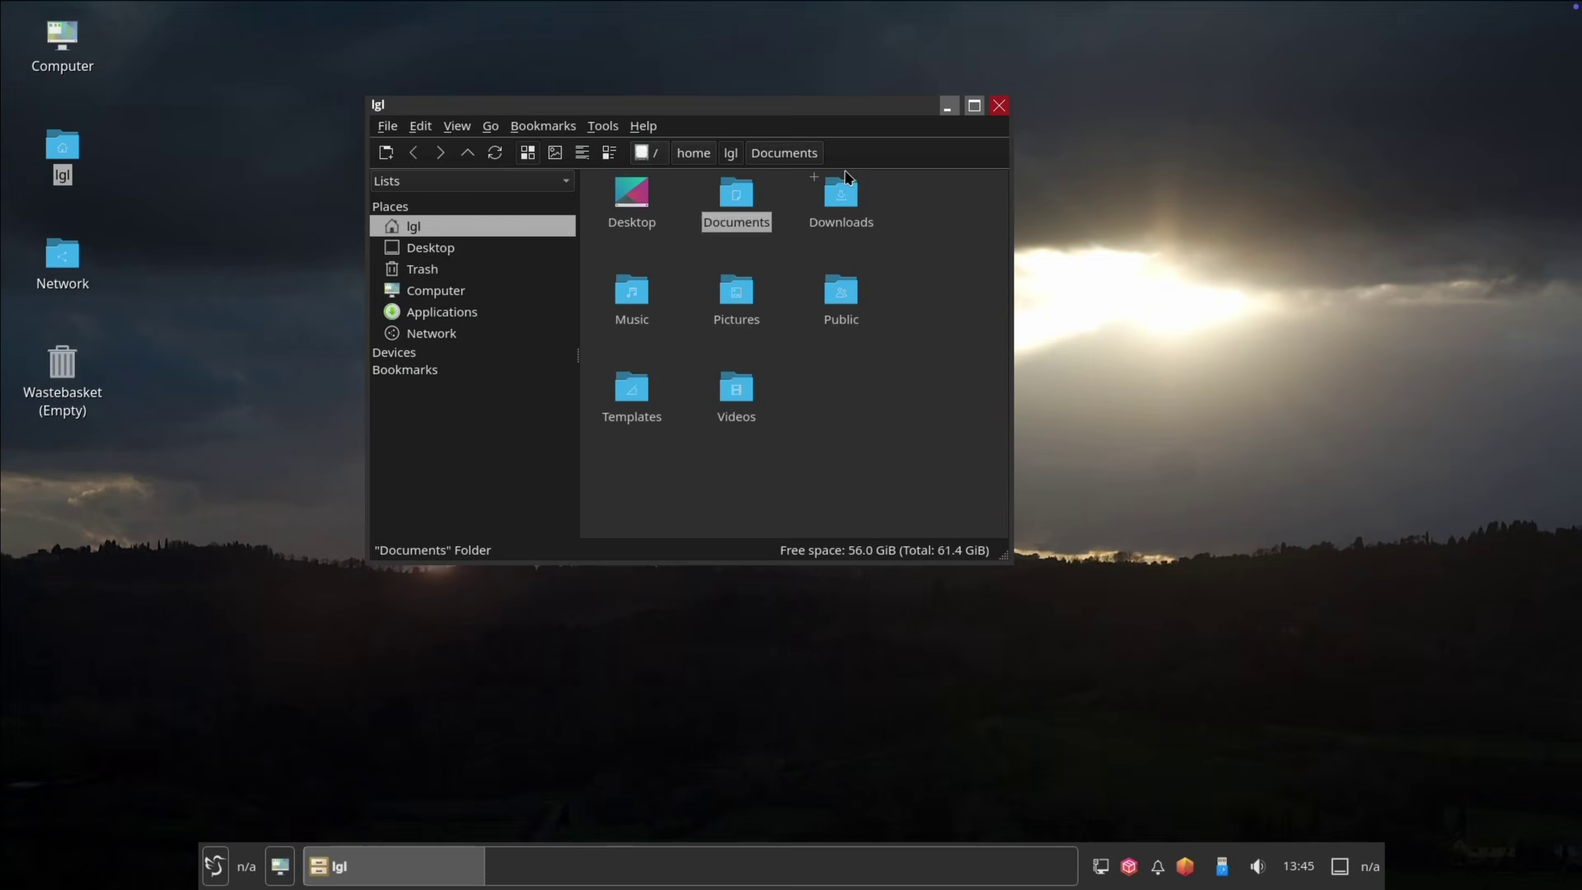
# - Go to the root folder / through the path bar and scroll through its contents
pyautogui.click(868, 164)
pyautogui.write('/')
pyautogui.press('Return')
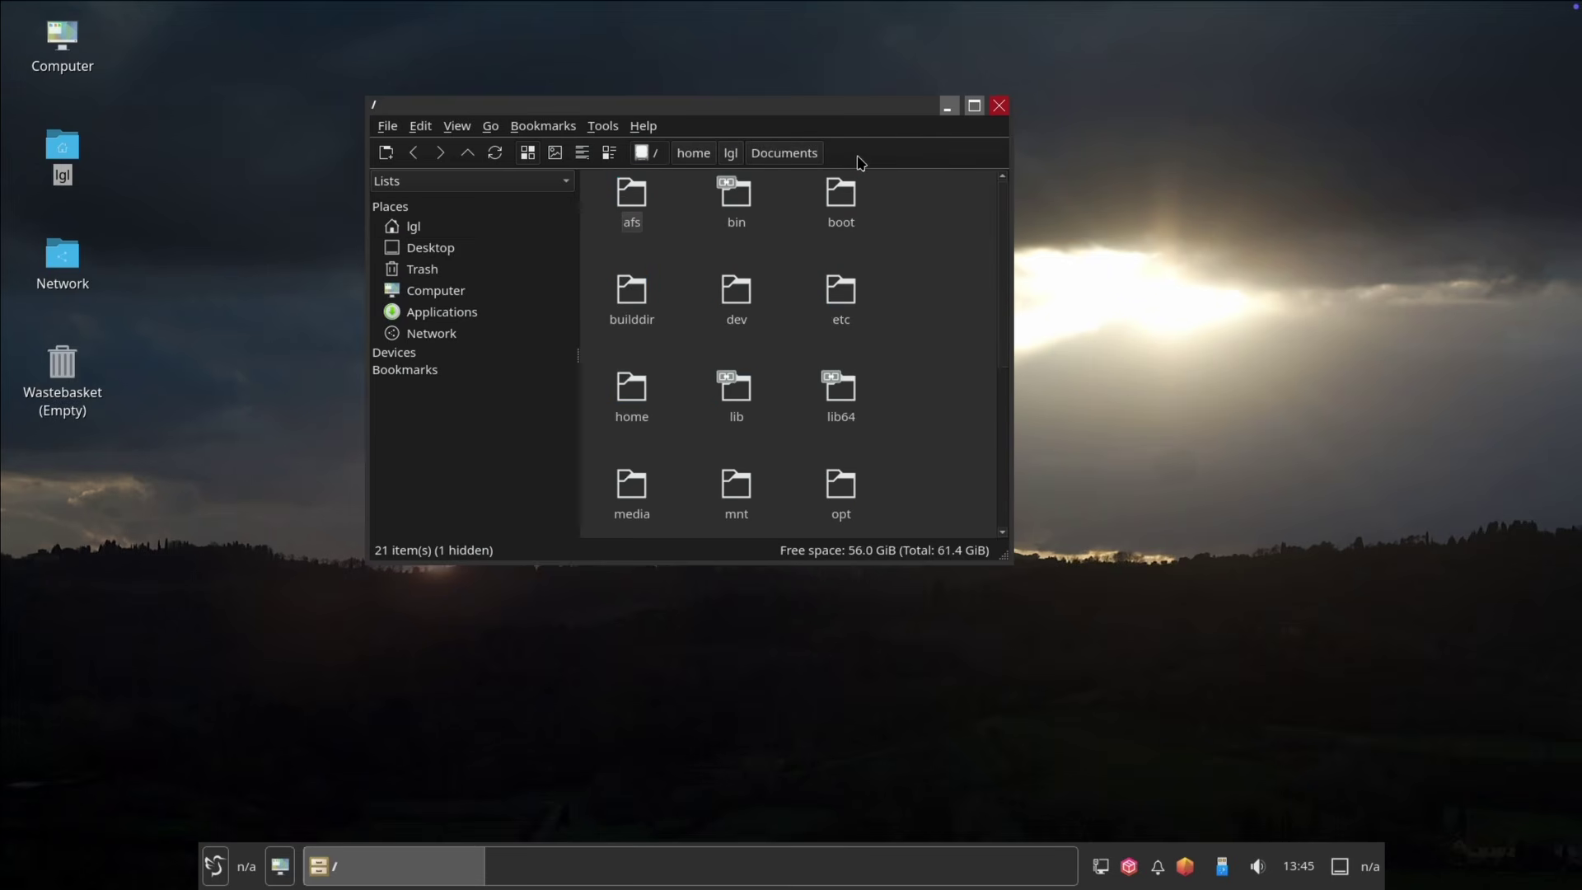
pyautogui.scroll(-3, 845, 355)
pyautogui.scroll(2, 849, 383)
pyautogui.scroll(-2, 907, 230)
# - View PCManFM-Qt's About information, then close the file manager
pyautogui.click(643, 125)
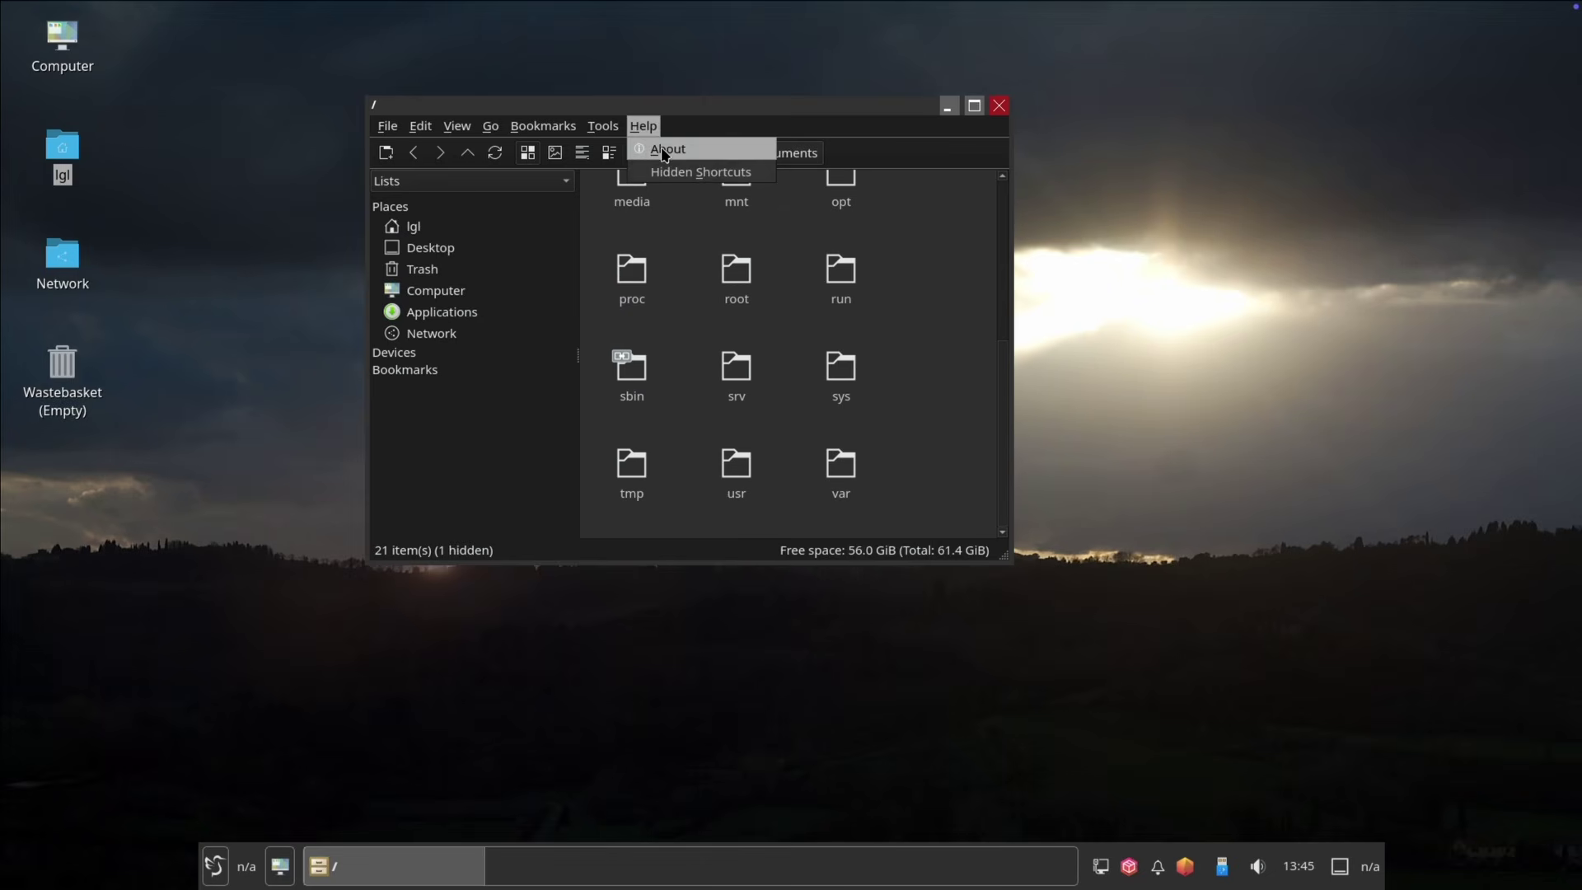
pyautogui.click(664, 153)
pyautogui.click(775, 129)
pyautogui.click(999, 107)
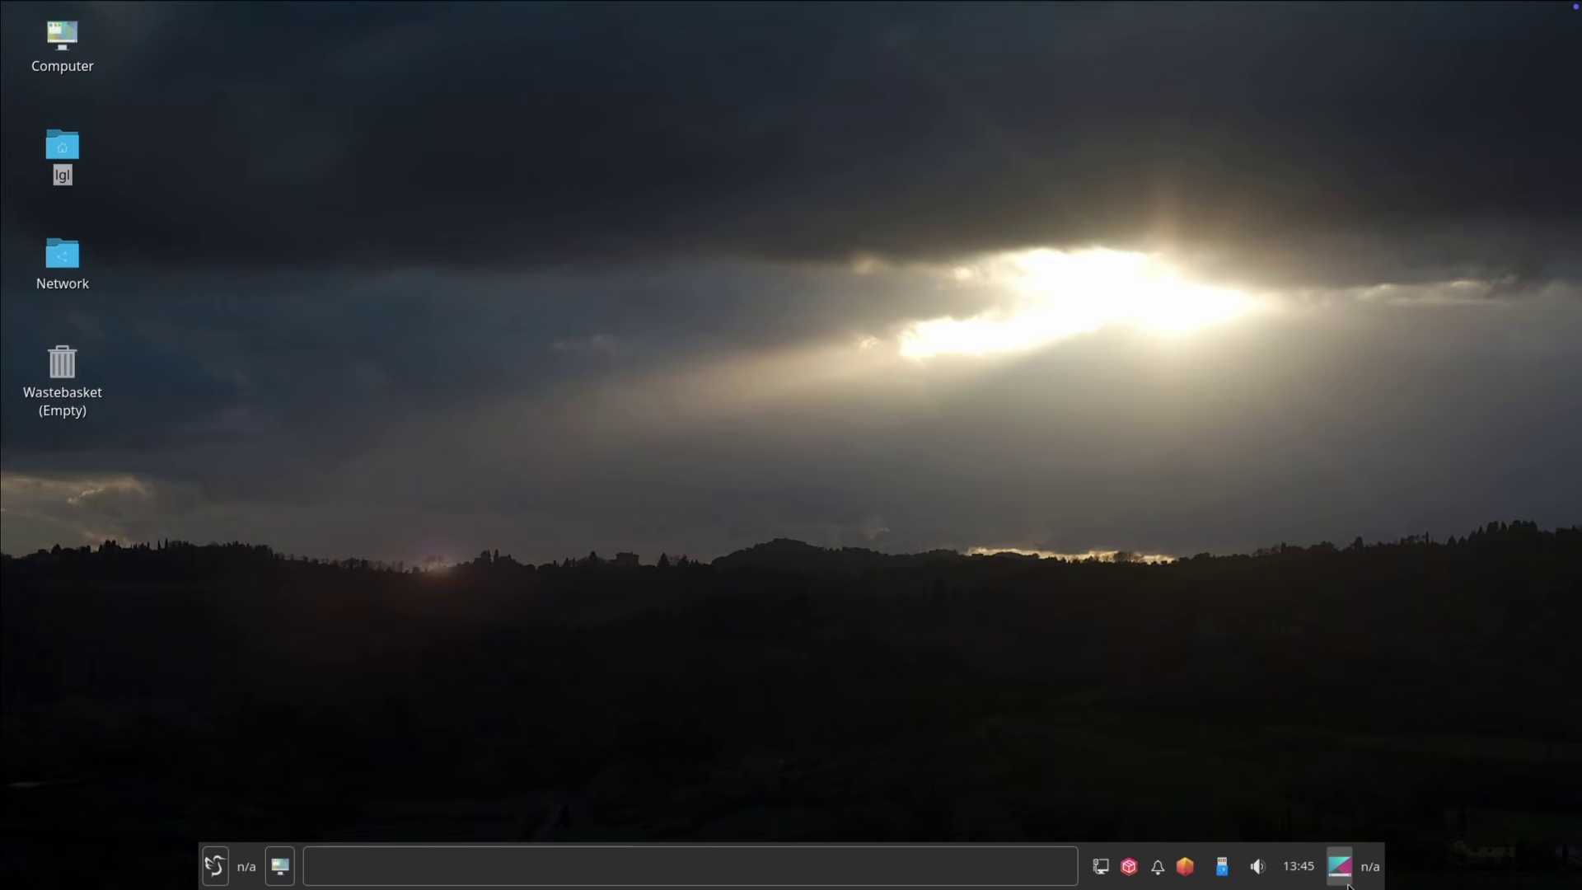
# - Log out and sign back in with the LXQt Desktop session instead of Wayland
pyautogui.click(215, 866)
pyautogui.click(445, 576)
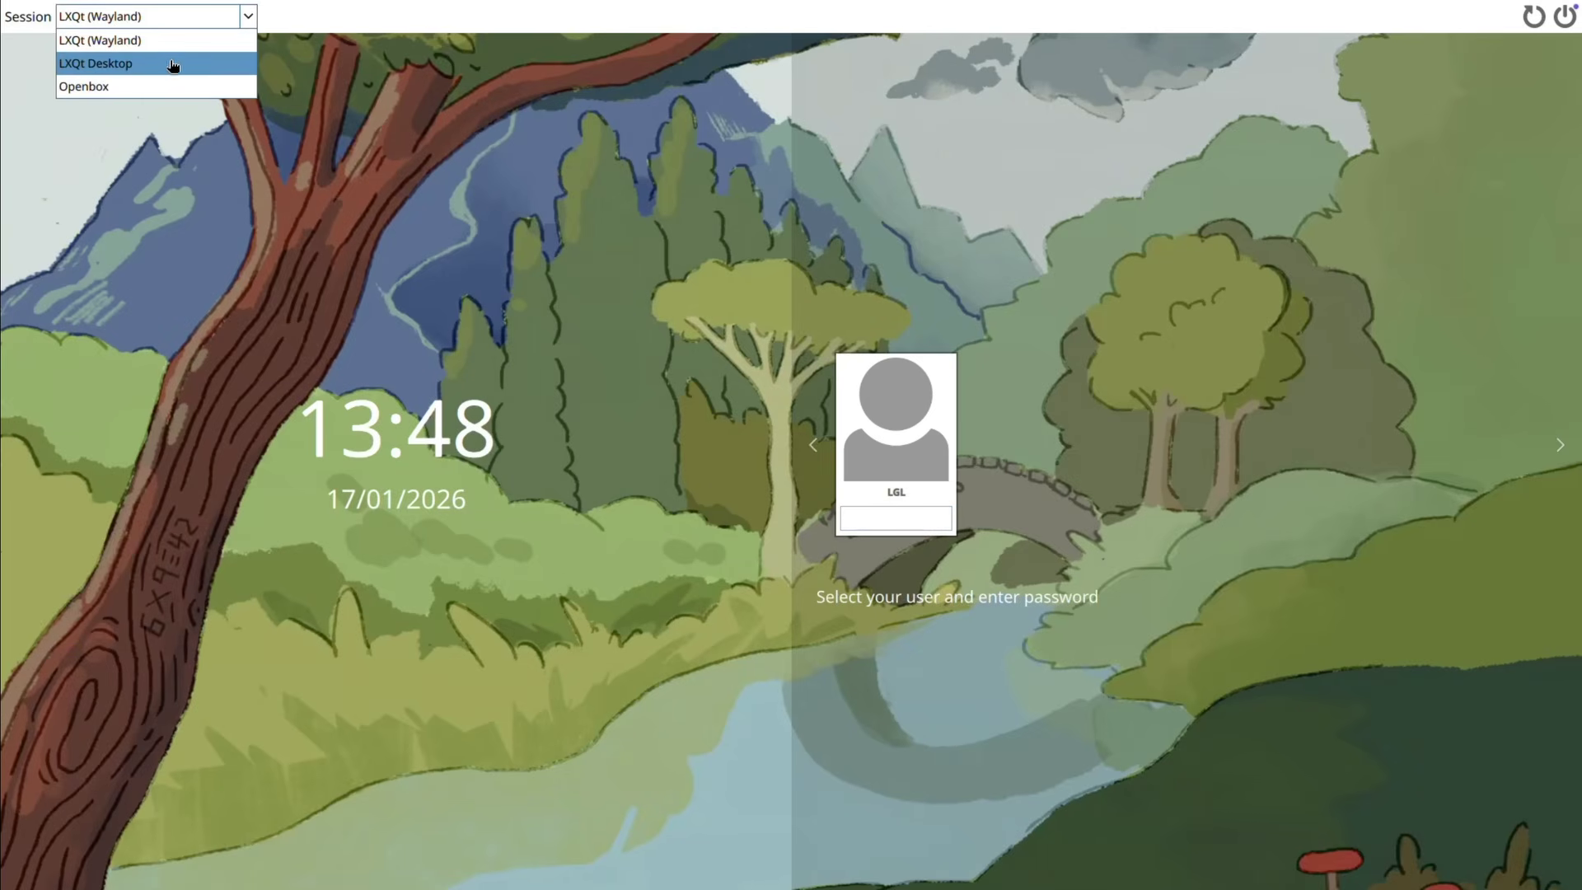
pyautogui.click(106, 60)
pyautogui.click(888, 519)
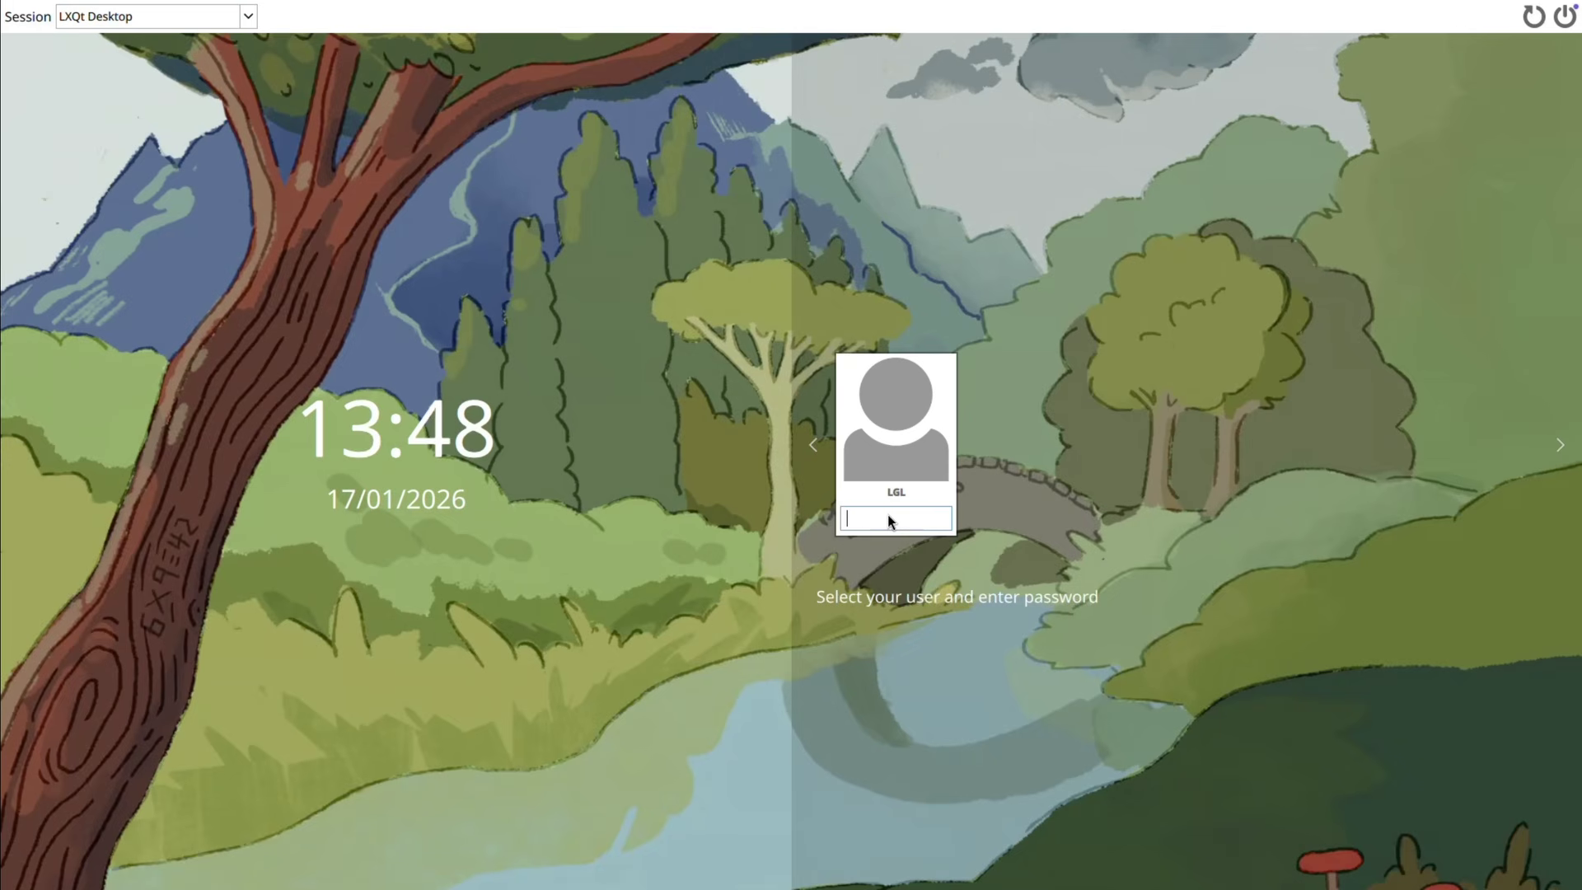
pyautogui.press('Return')
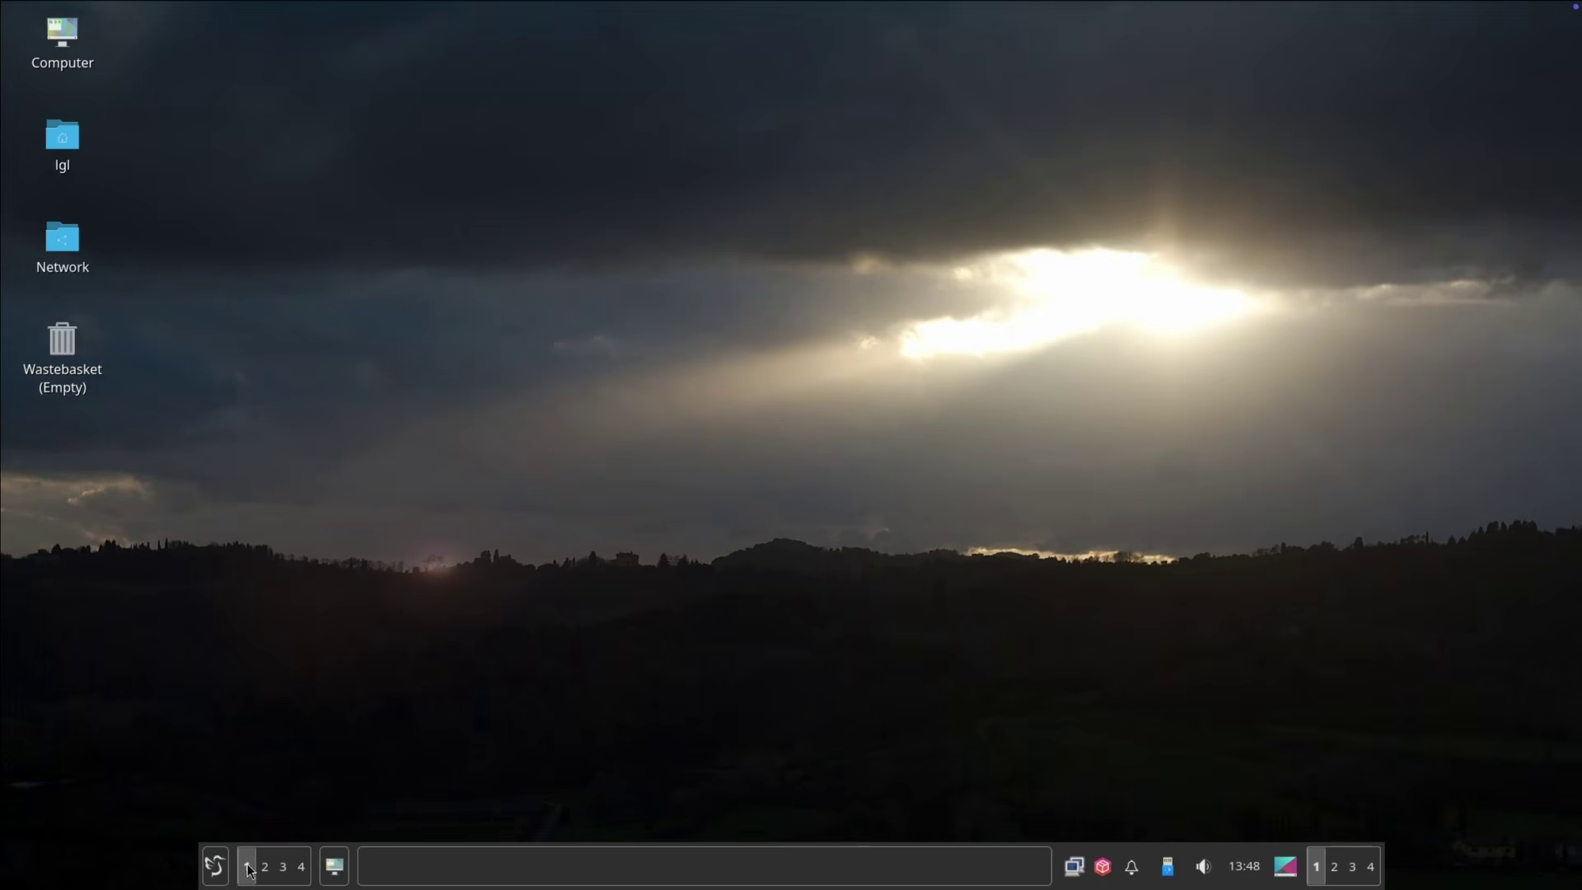
# - Search 'monitor' to launch Monitor Settings, then close it
pyautogui.click(214, 865)
pyautogui.write('monitor')
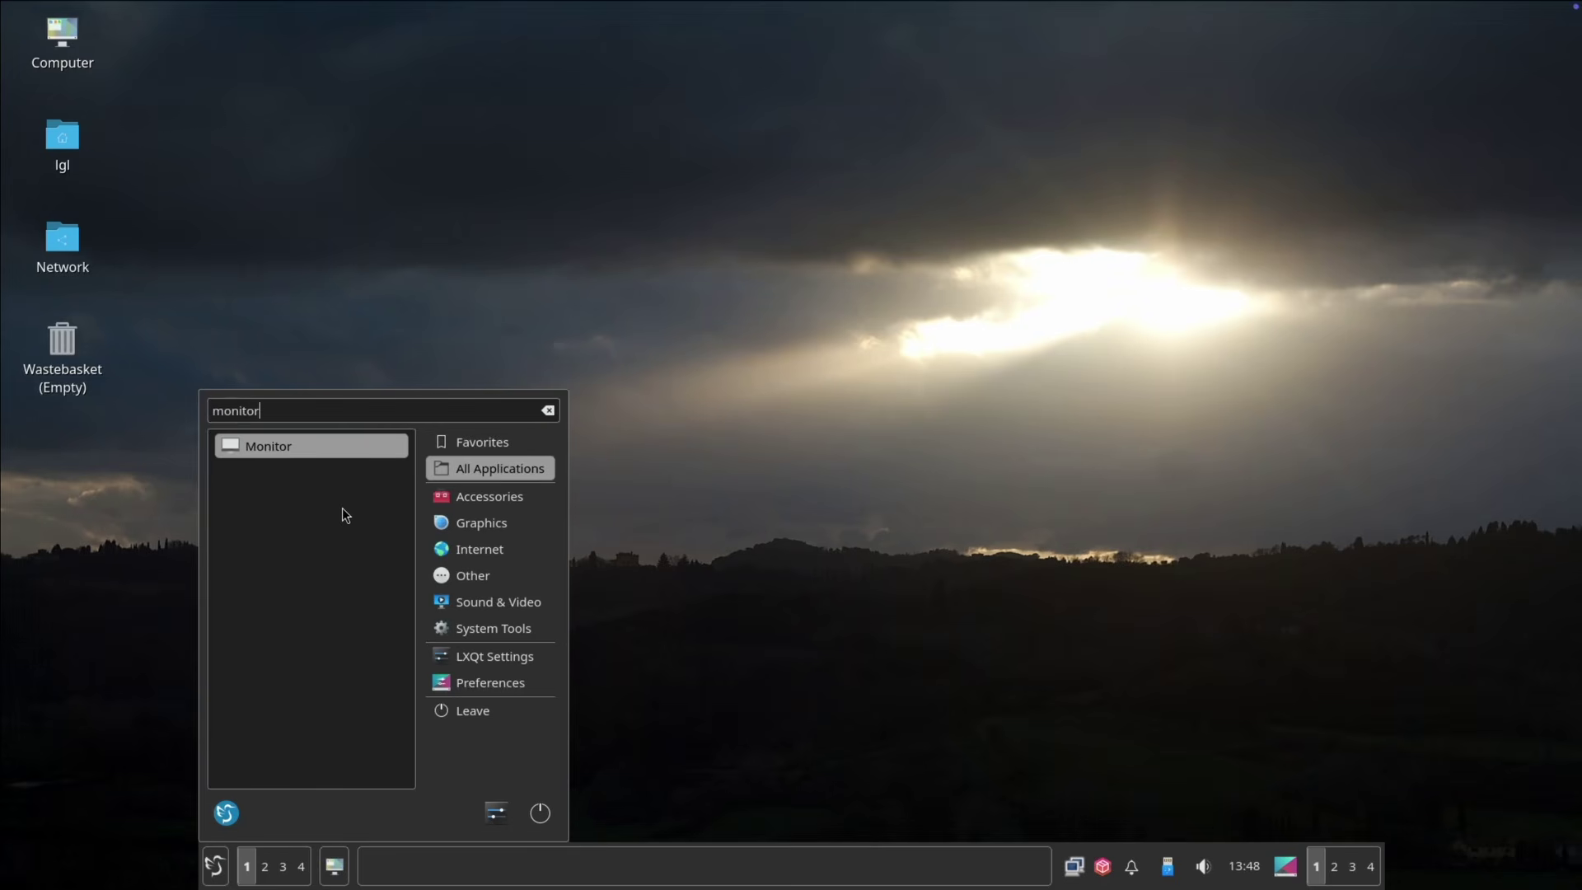
pyautogui.click(319, 450)
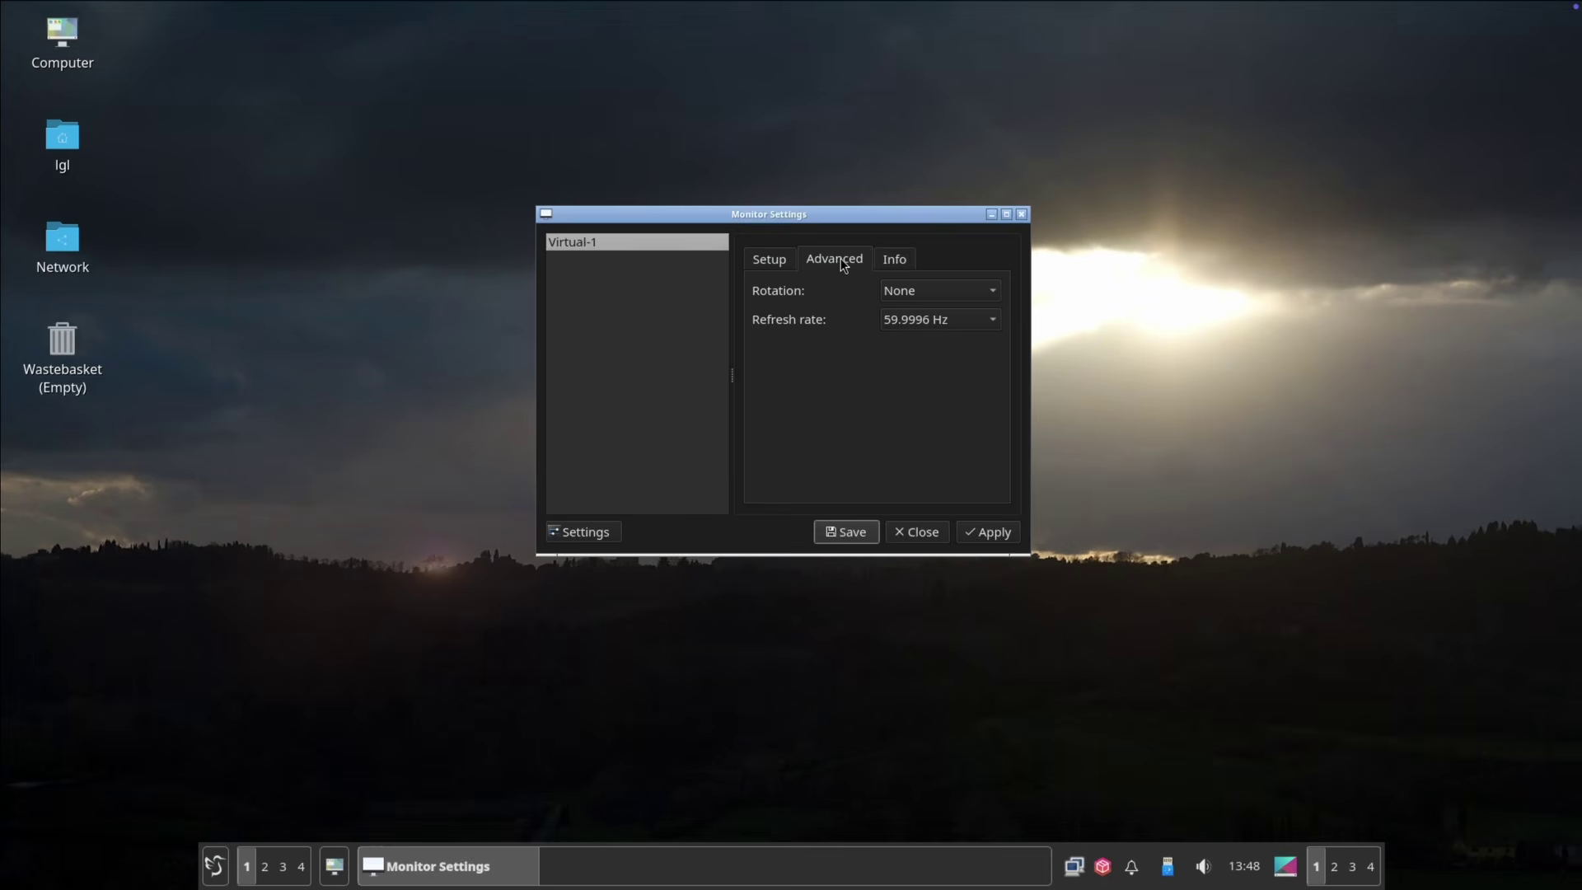
pyautogui.click(939, 538)
# - Browse the System Tools category in the application menu, then dismiss it
pyautogui.click(214, 866)
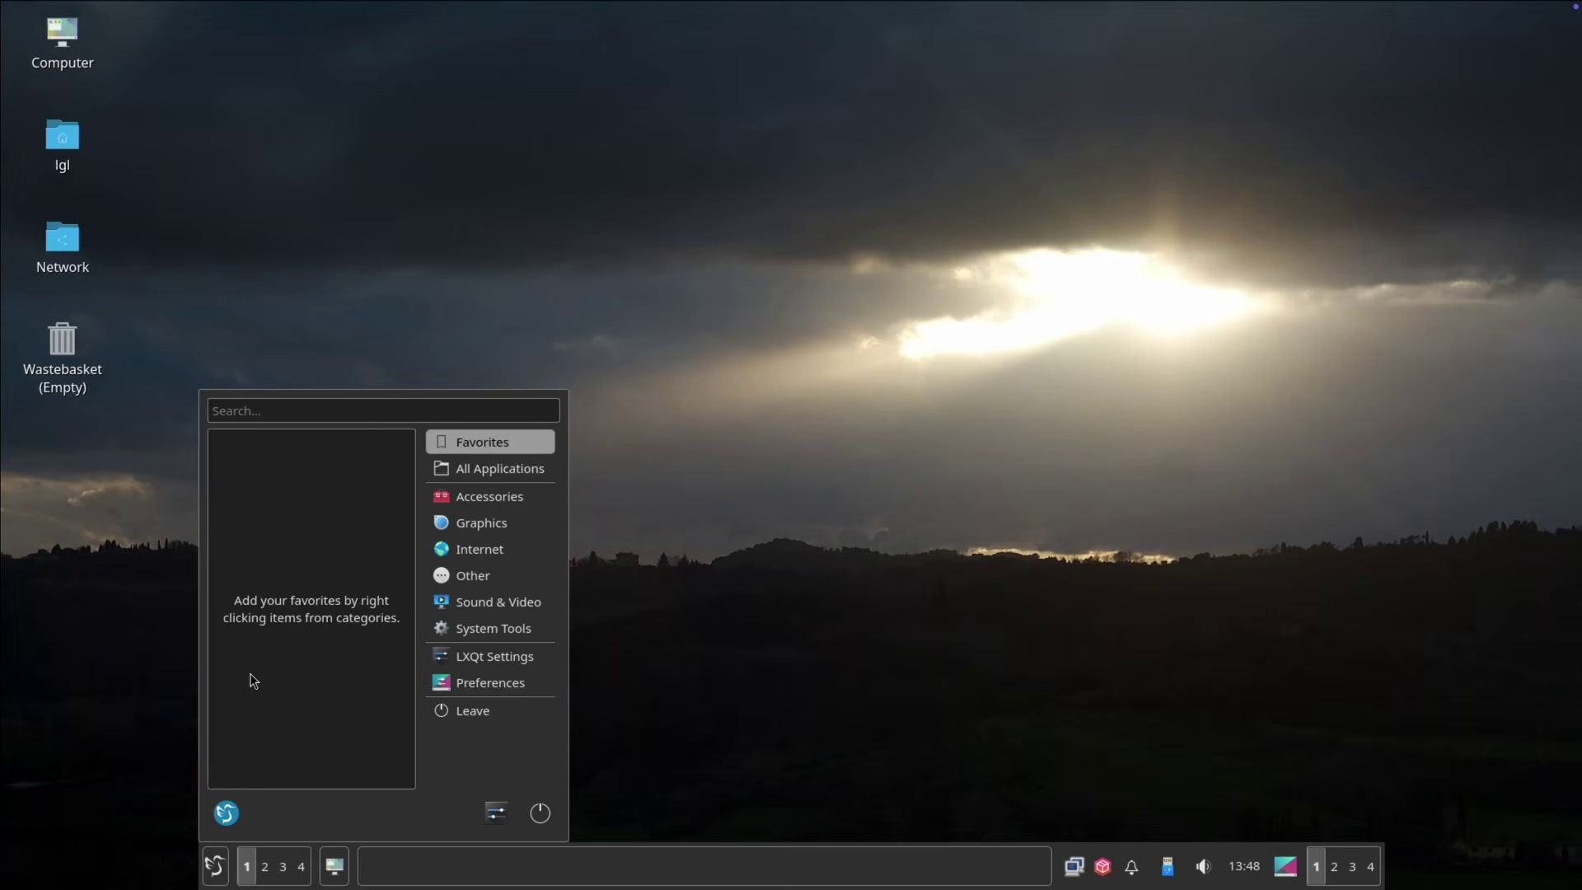
pyautogui.click(503, 630)
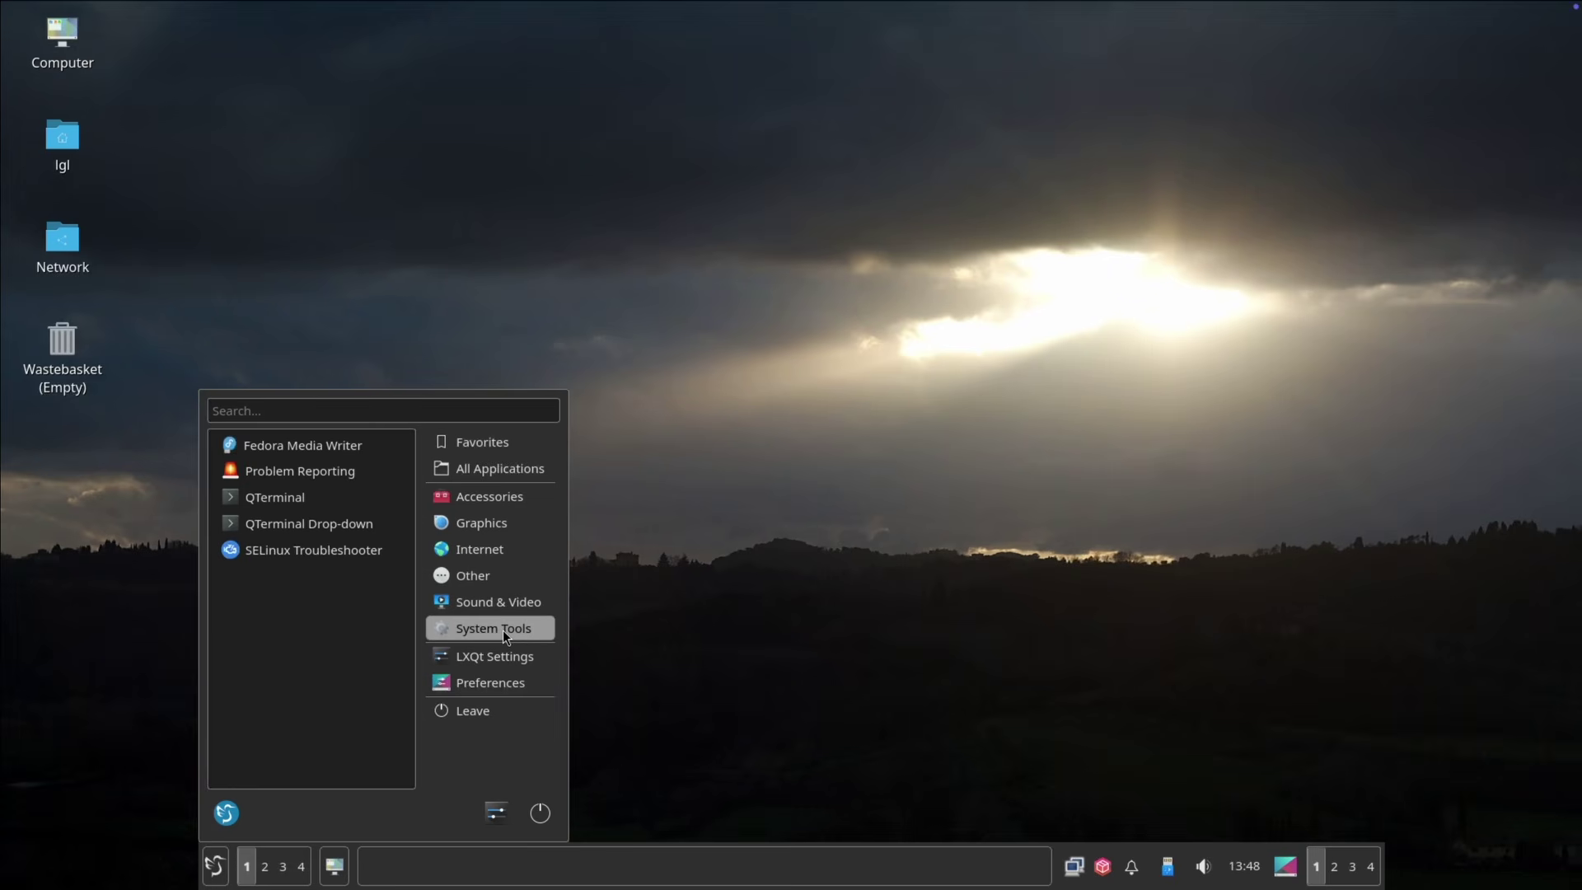
pyautogui.click(713, 580)
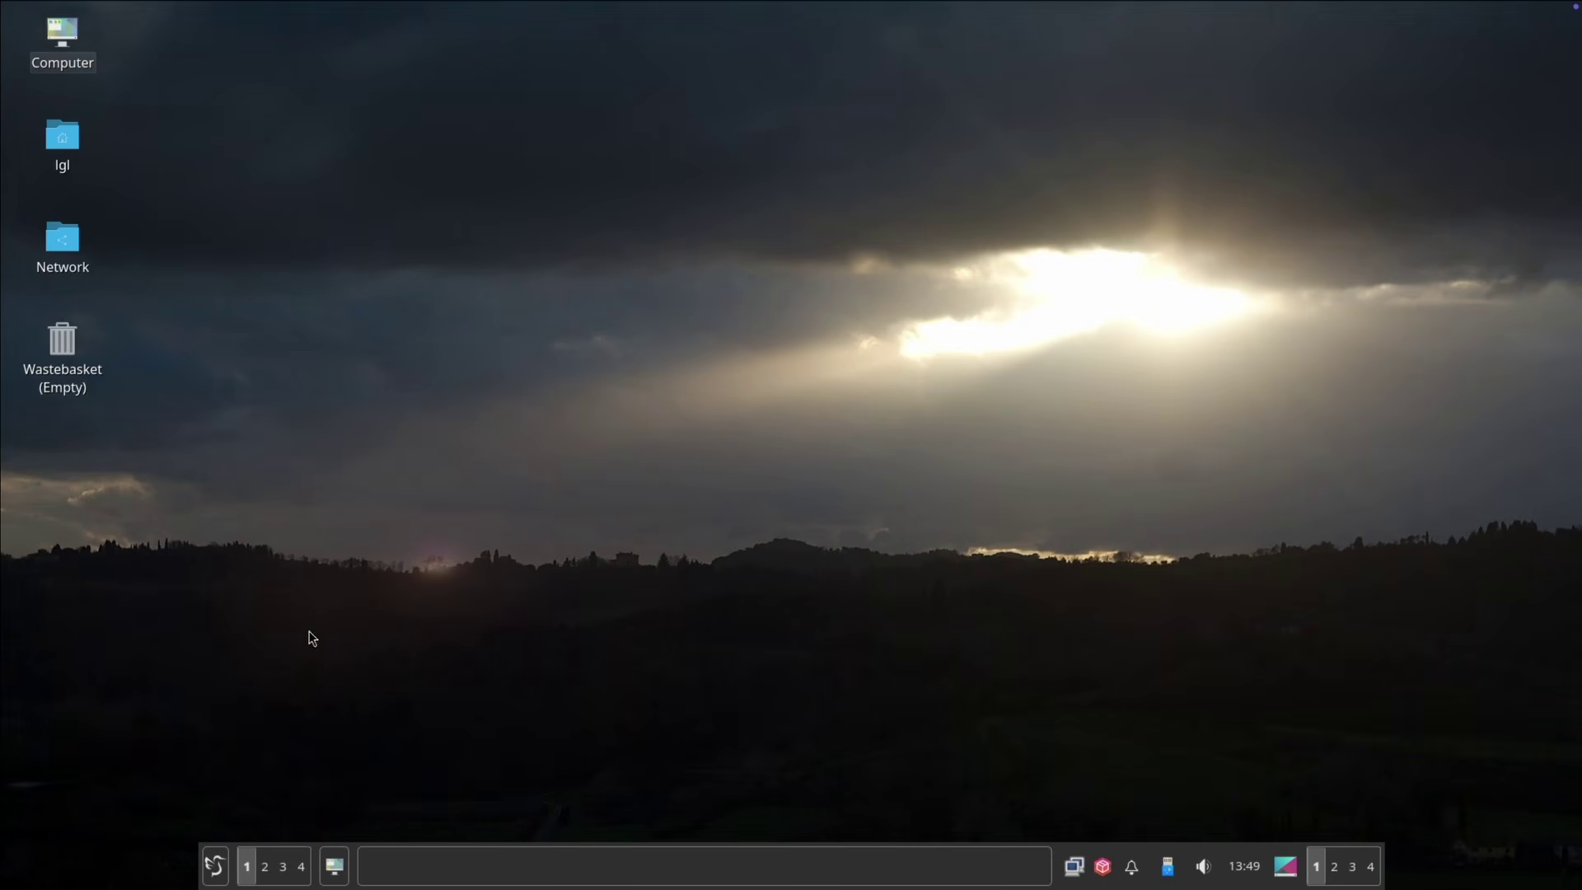
# - Launch the Falkon web browser from the application menu
pyautogui.click(215, 866)
pyautogui.click(463, 656)
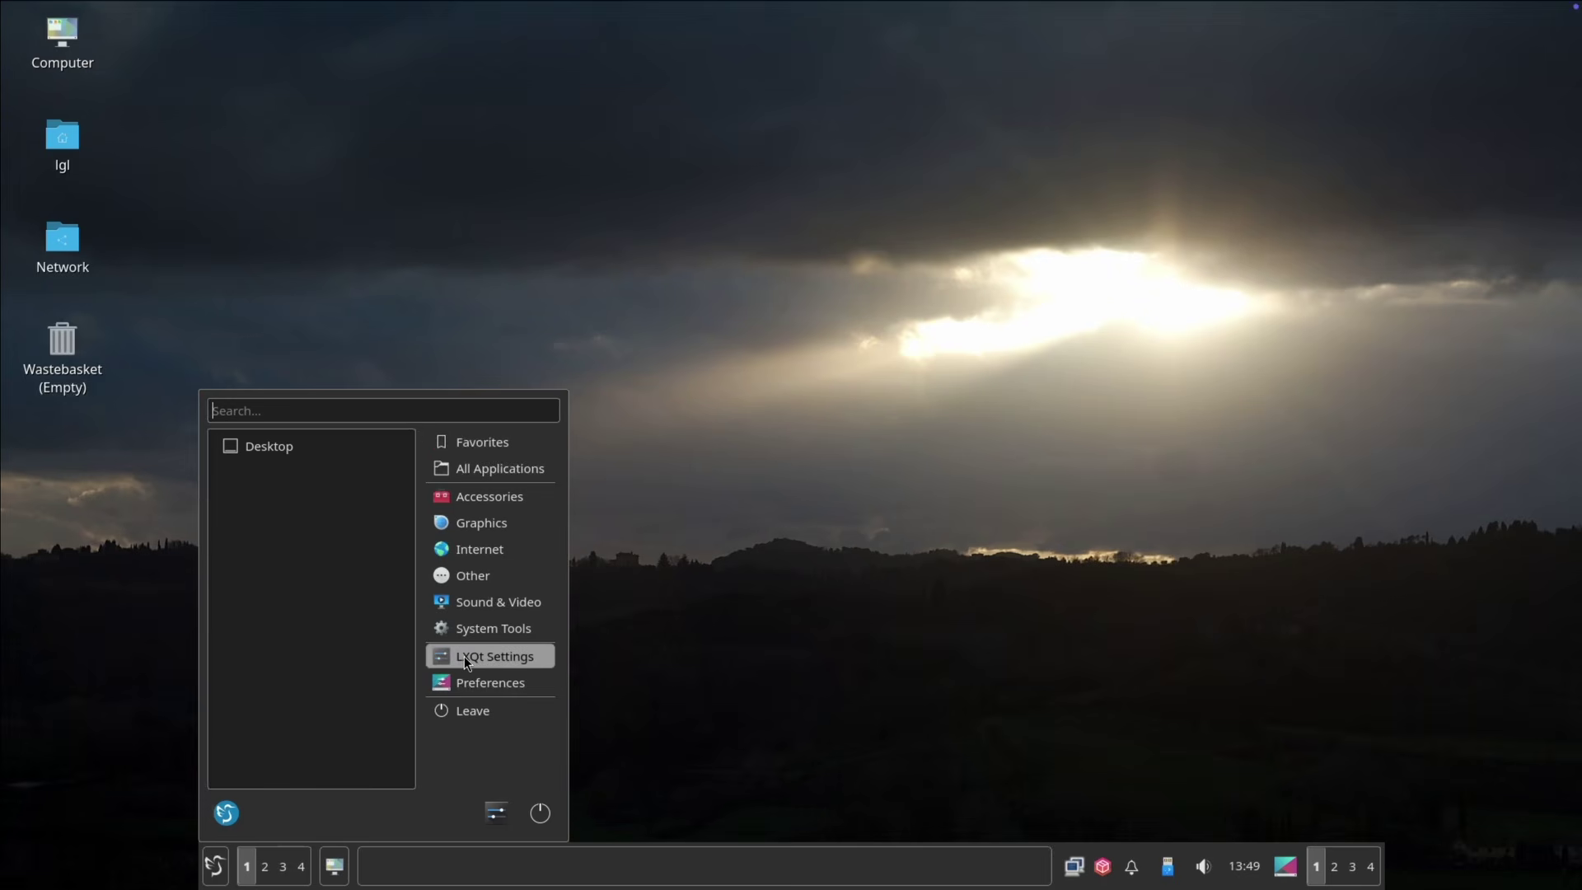
pyautogui.moveTo(484, 547)
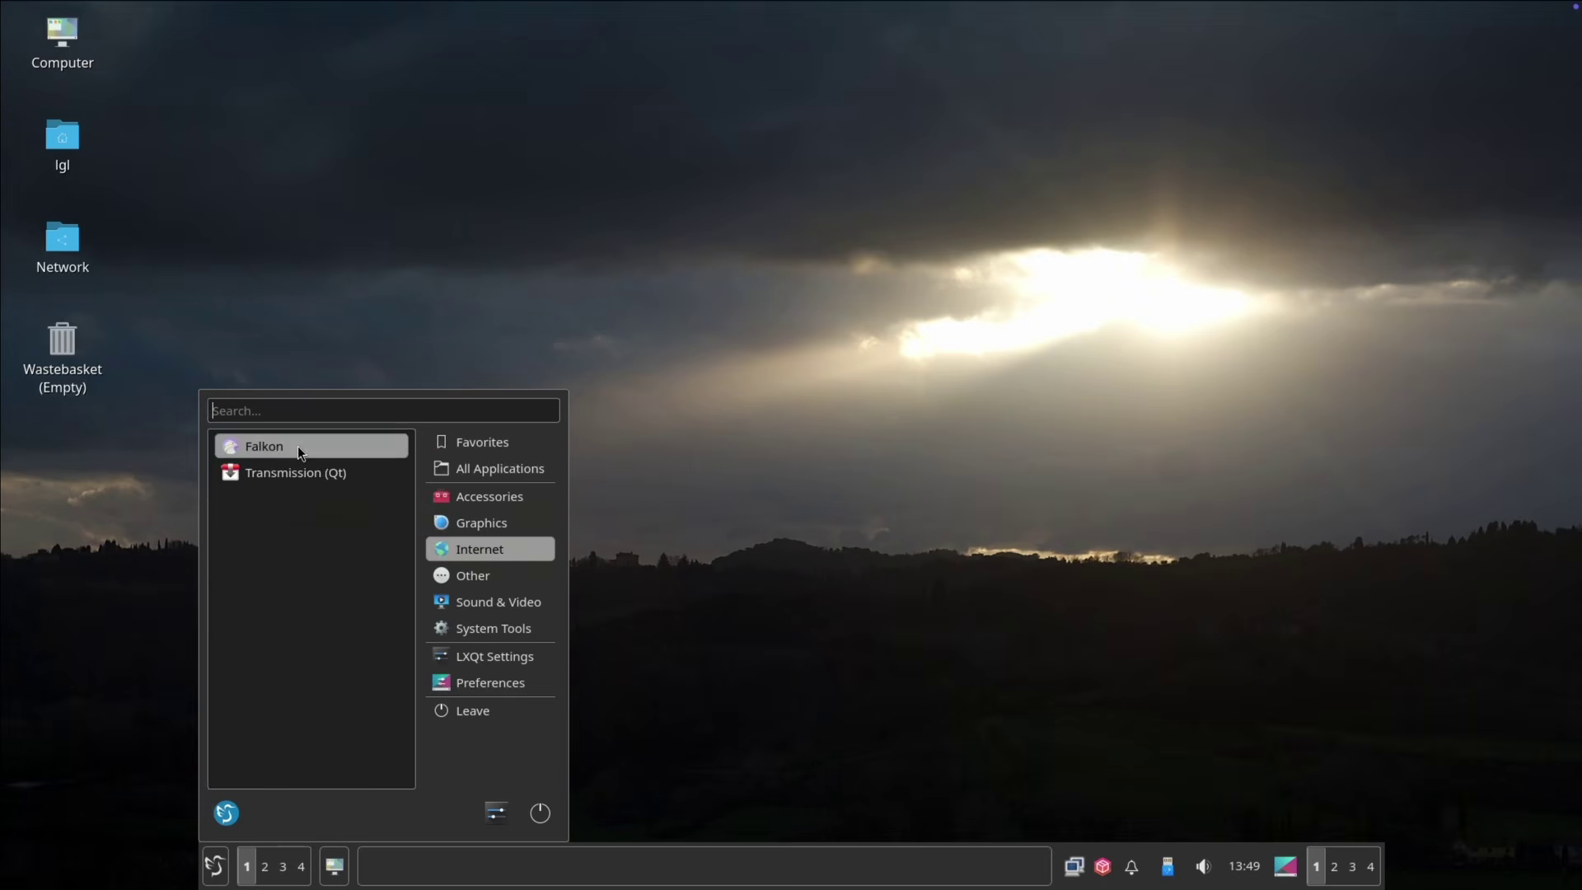
pyautogui.click(298, 447)
# - Launch Disks, a FeatherPad editor and the date and time settings
pyautogui.click(215, 866)
pyautogui.moveTo(468, 519)
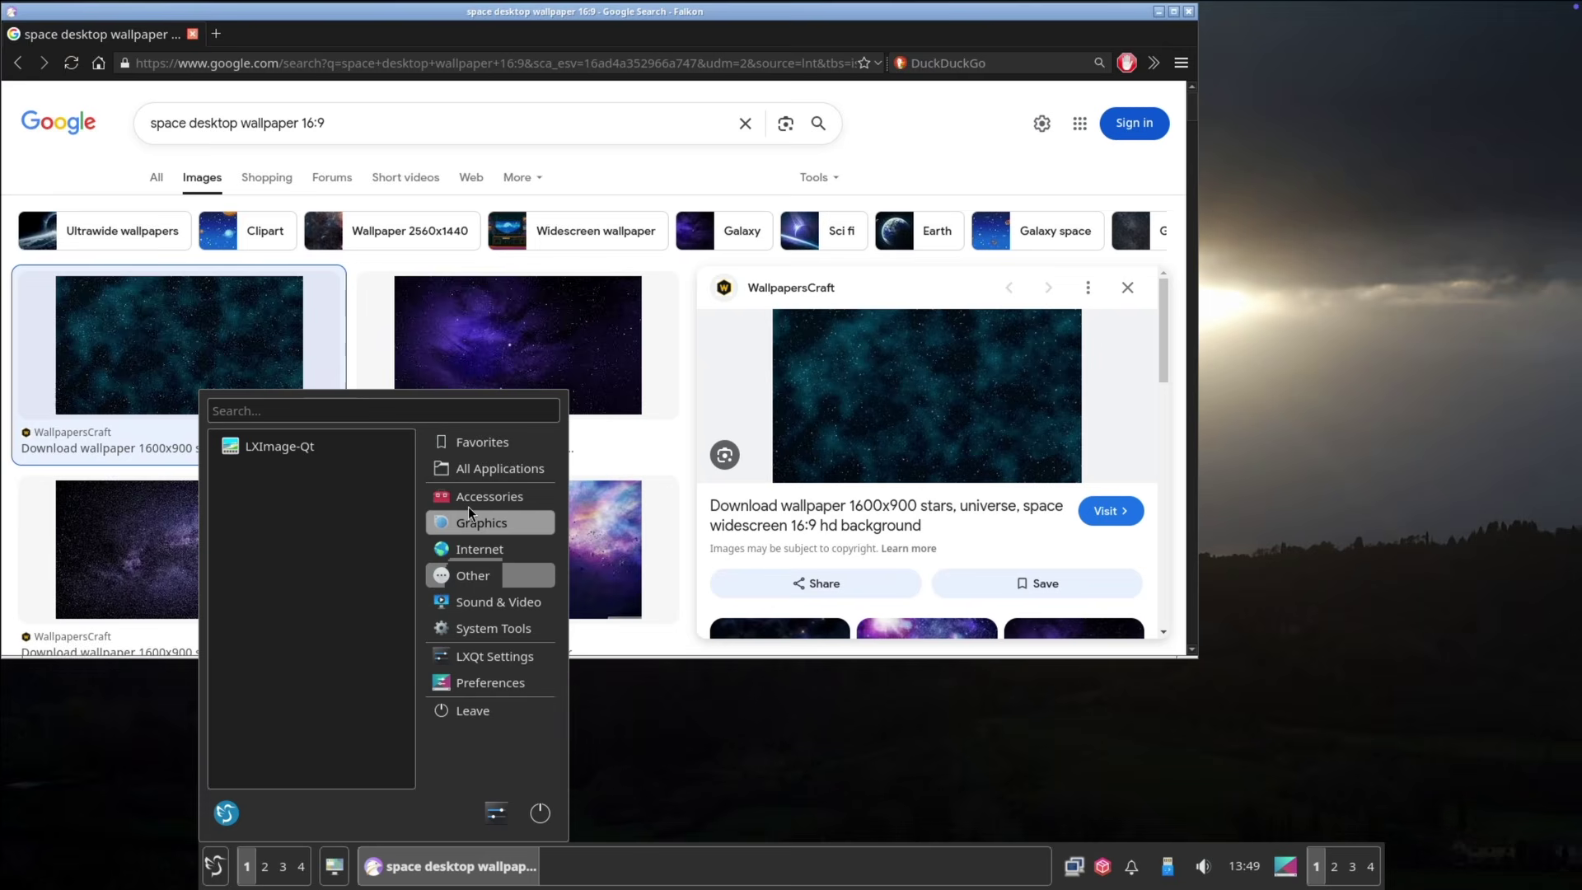
pyautogui.moveTo(478, 466)
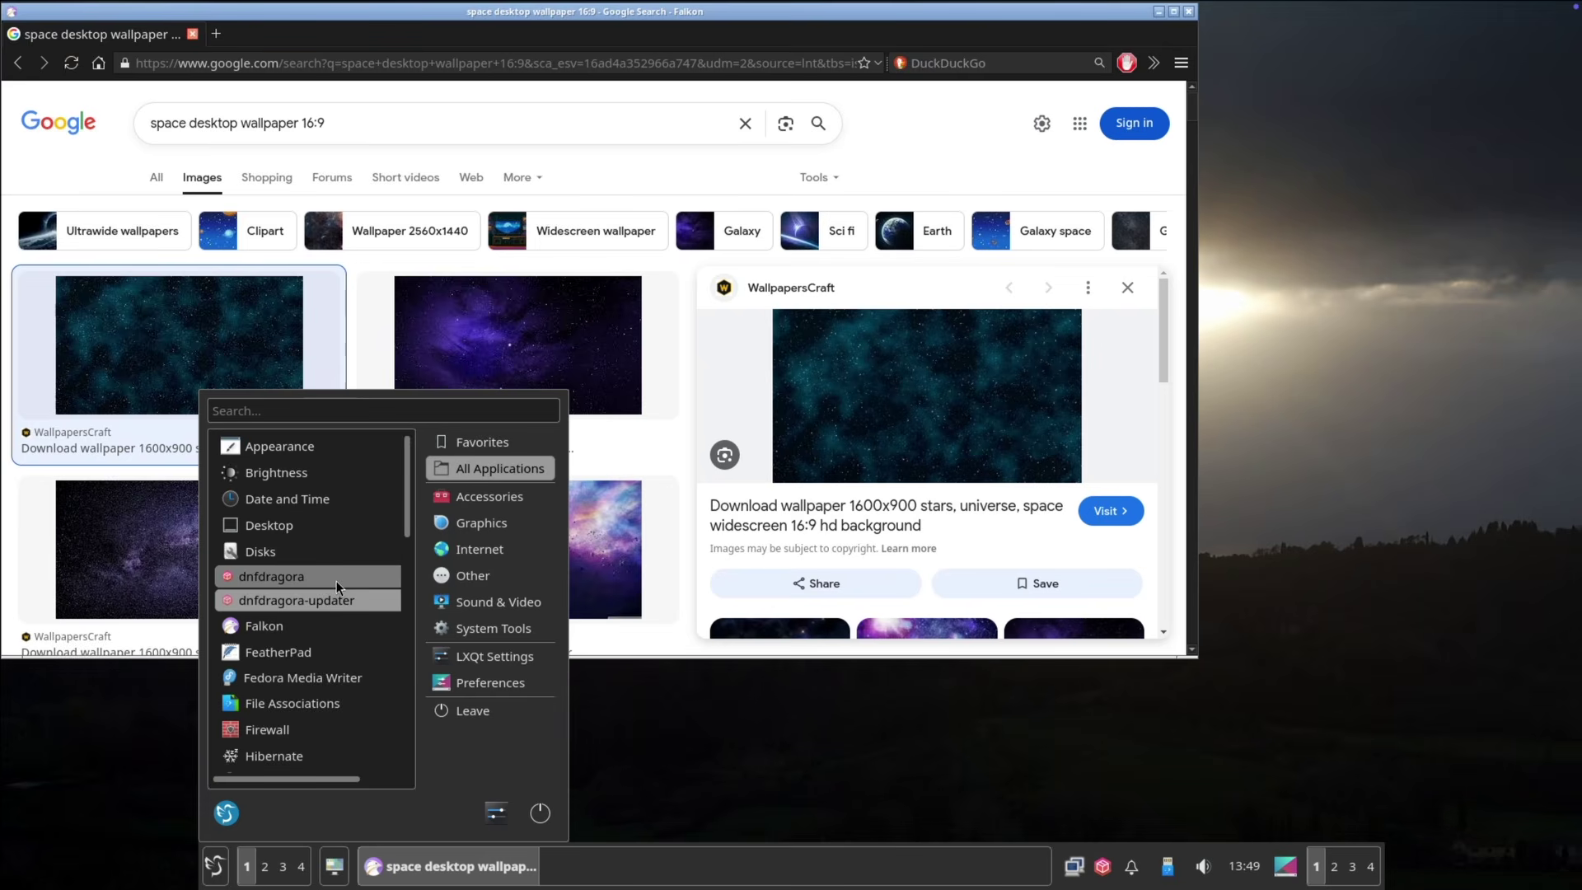
pyautogui.click(338, 557)
pyautogui.click(215, 866)
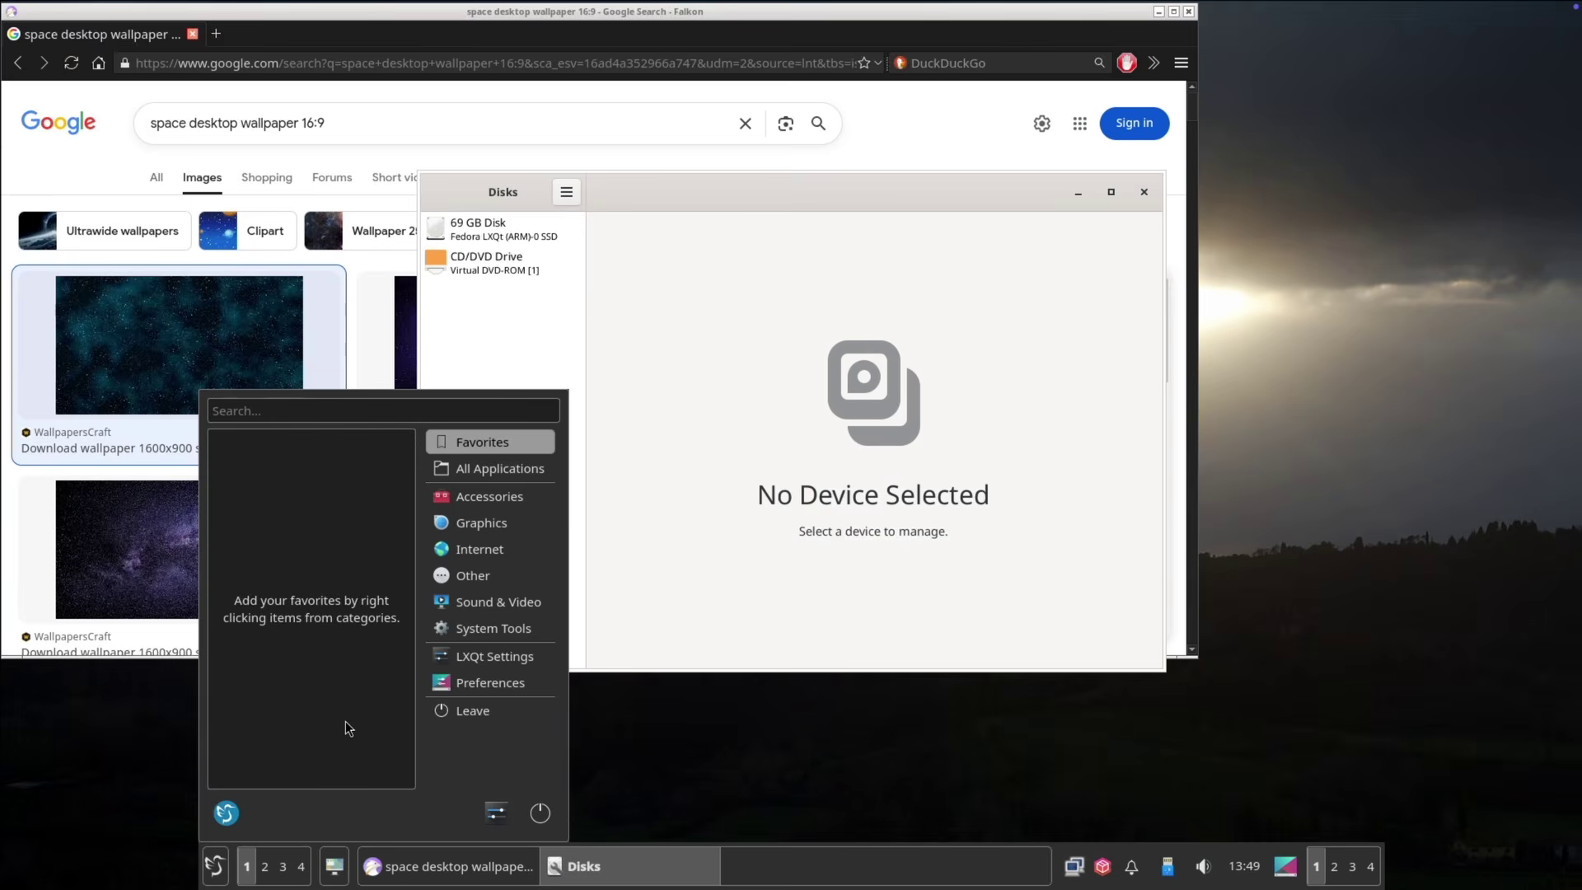
pyautogui.press('super')
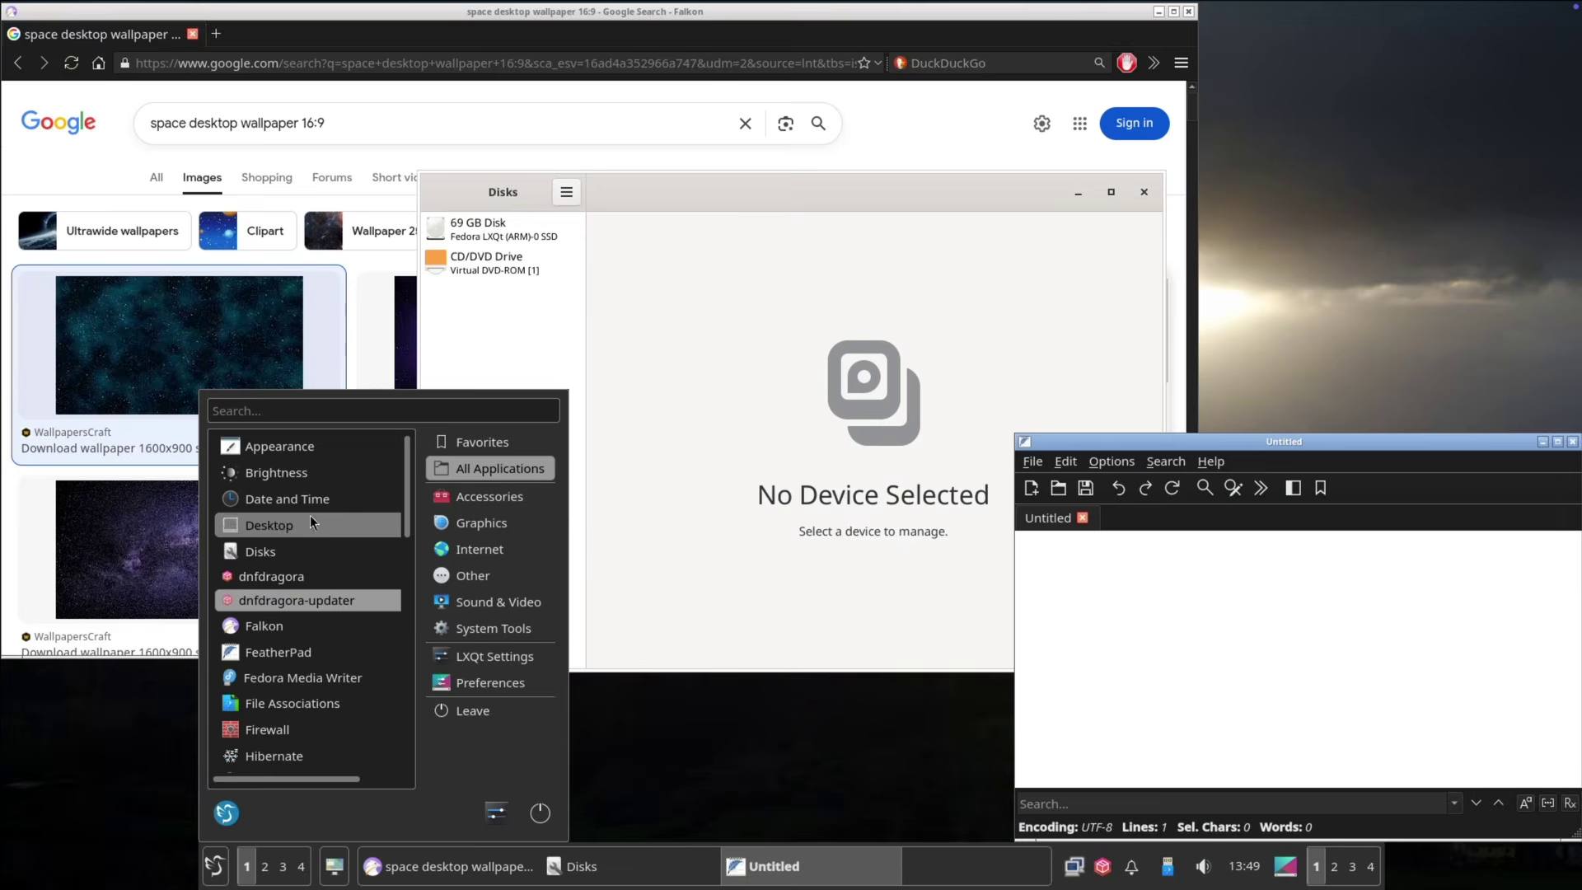
pyautogui.click(314, 500)
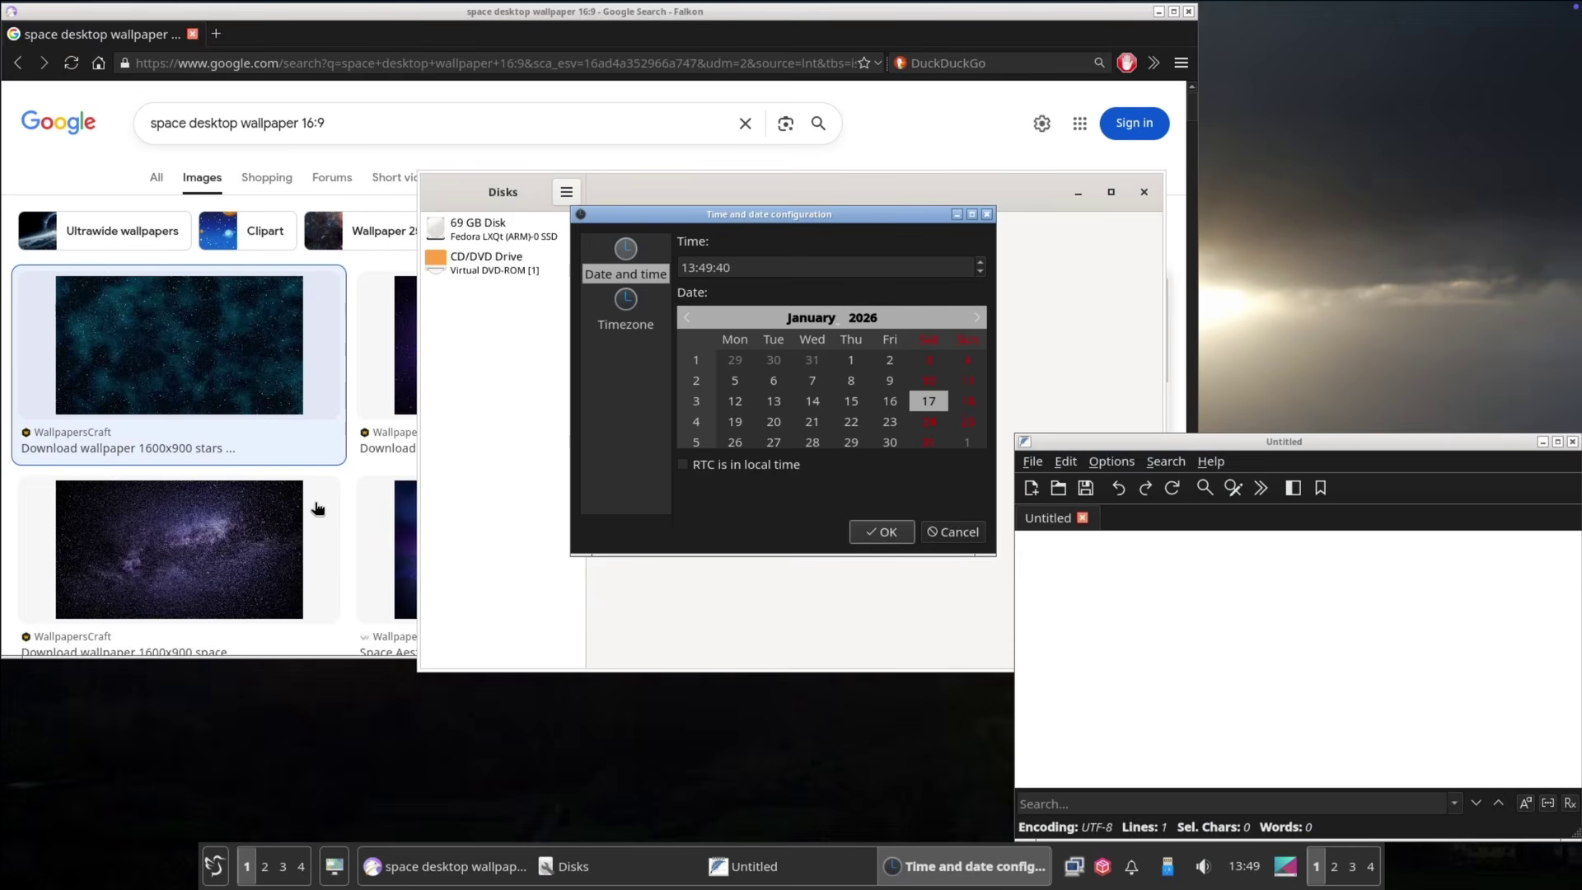
# - Bring Disks to the front, move the Untitled editor aside, and switch to the first desktop
pyautogui.hotkey('alt', 'Tab')
pyautogui.hotkey('alt', 'Tab')
pyautogui.hotkey('alt', 'Tab')
pyautogui.hotkey('alt', 'Tab')
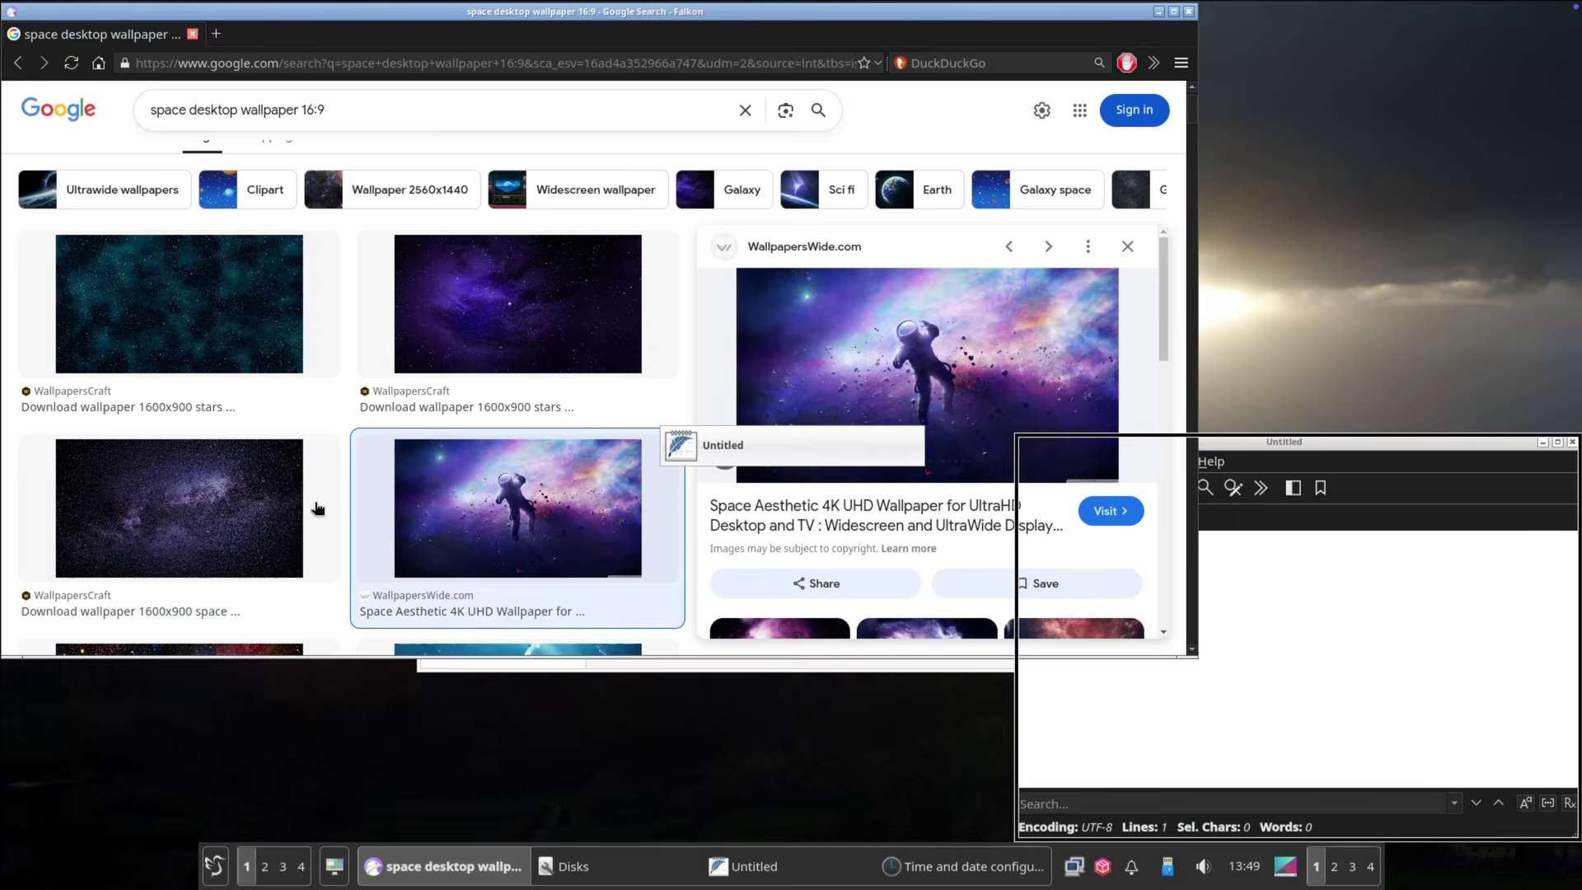
pyautogui.hotkey('alt', 'Tab')
pyautogui.hotkey('alt', 'Tab')
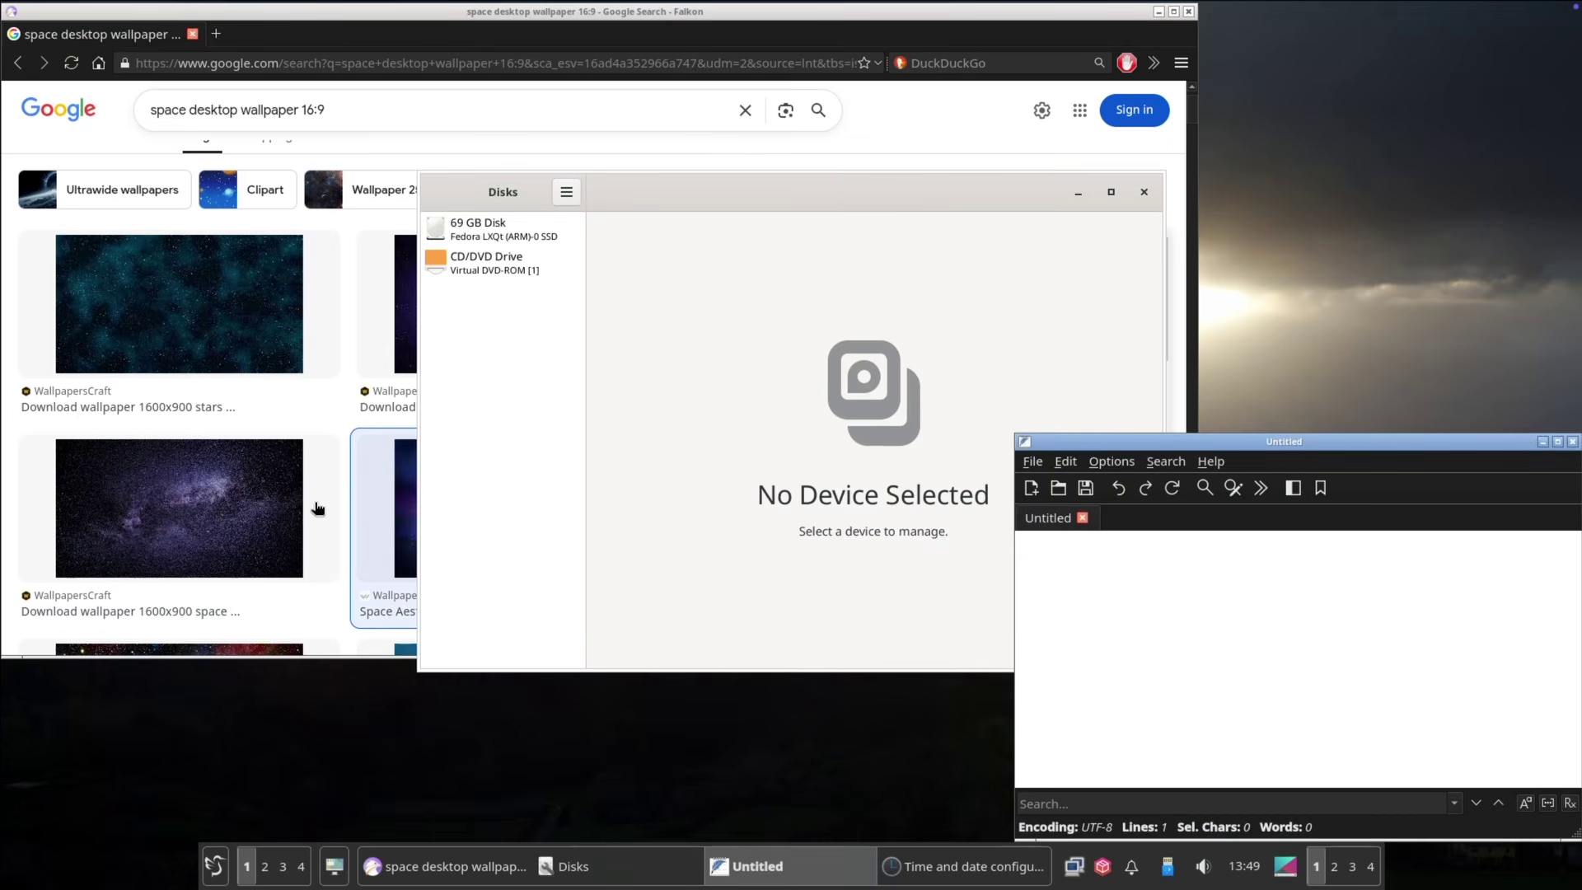
pyautogui.moveTo(1277, 445); pyautogui.dragTo(1030, 169)
pyautogui.click(1316, 866)
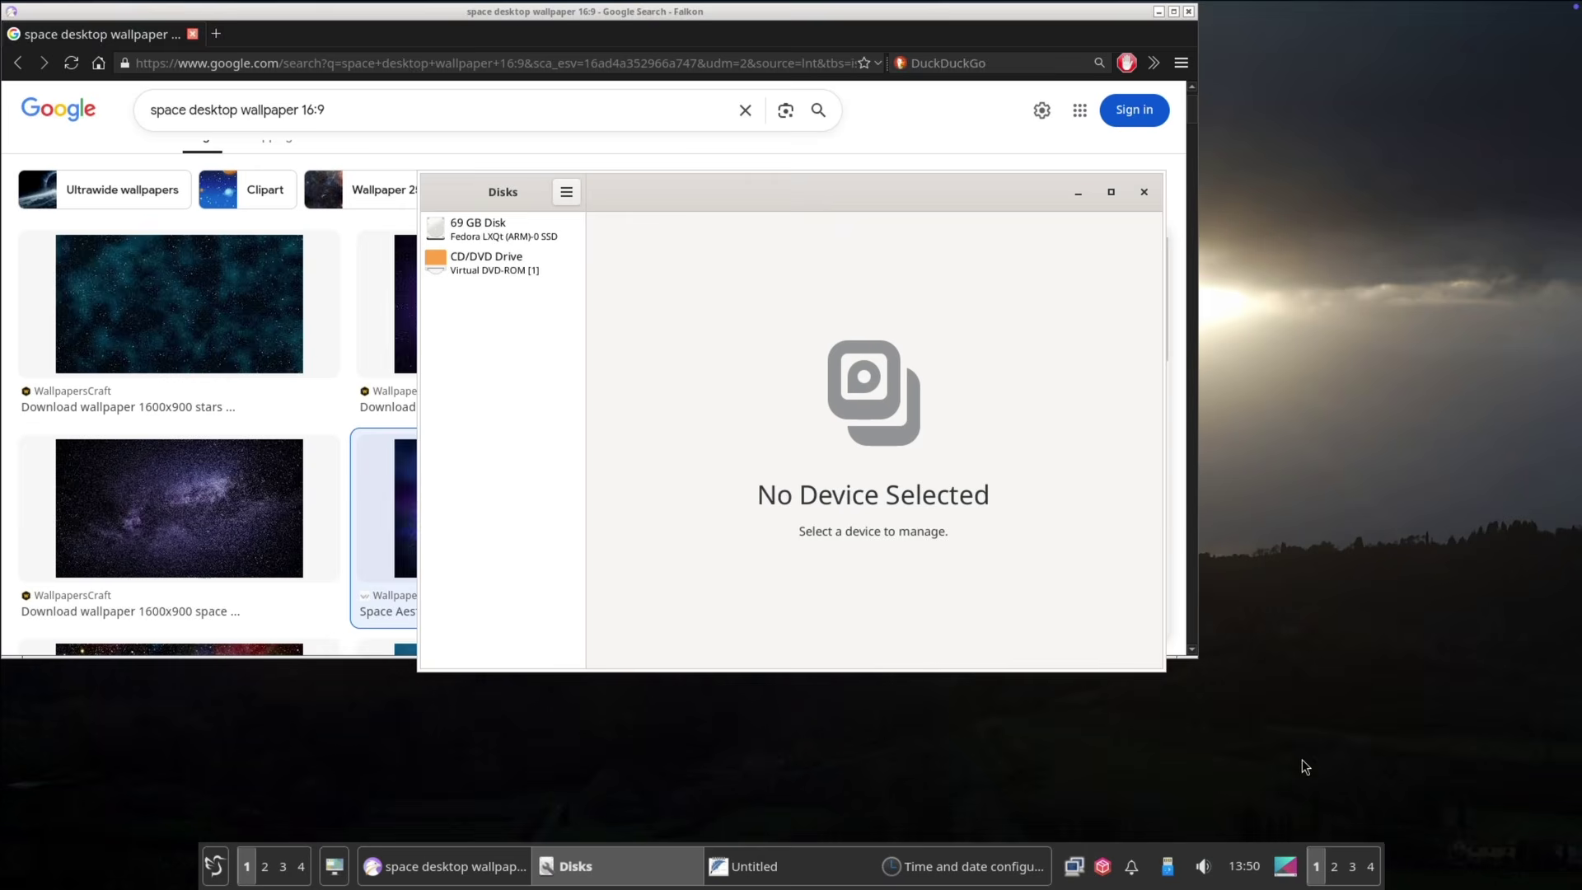
# - On the fourth virtual desktop, reposition the Untitled editor and maximize Falkon, then return to desktop one
pyautogui.click(1370, 866)
pyautogui.moveTo(1137, 179); pyautogui.dragTo(972, 257)
pyautogui.moveTo(968, 16); pyautogui.dragTo(1279, 88)
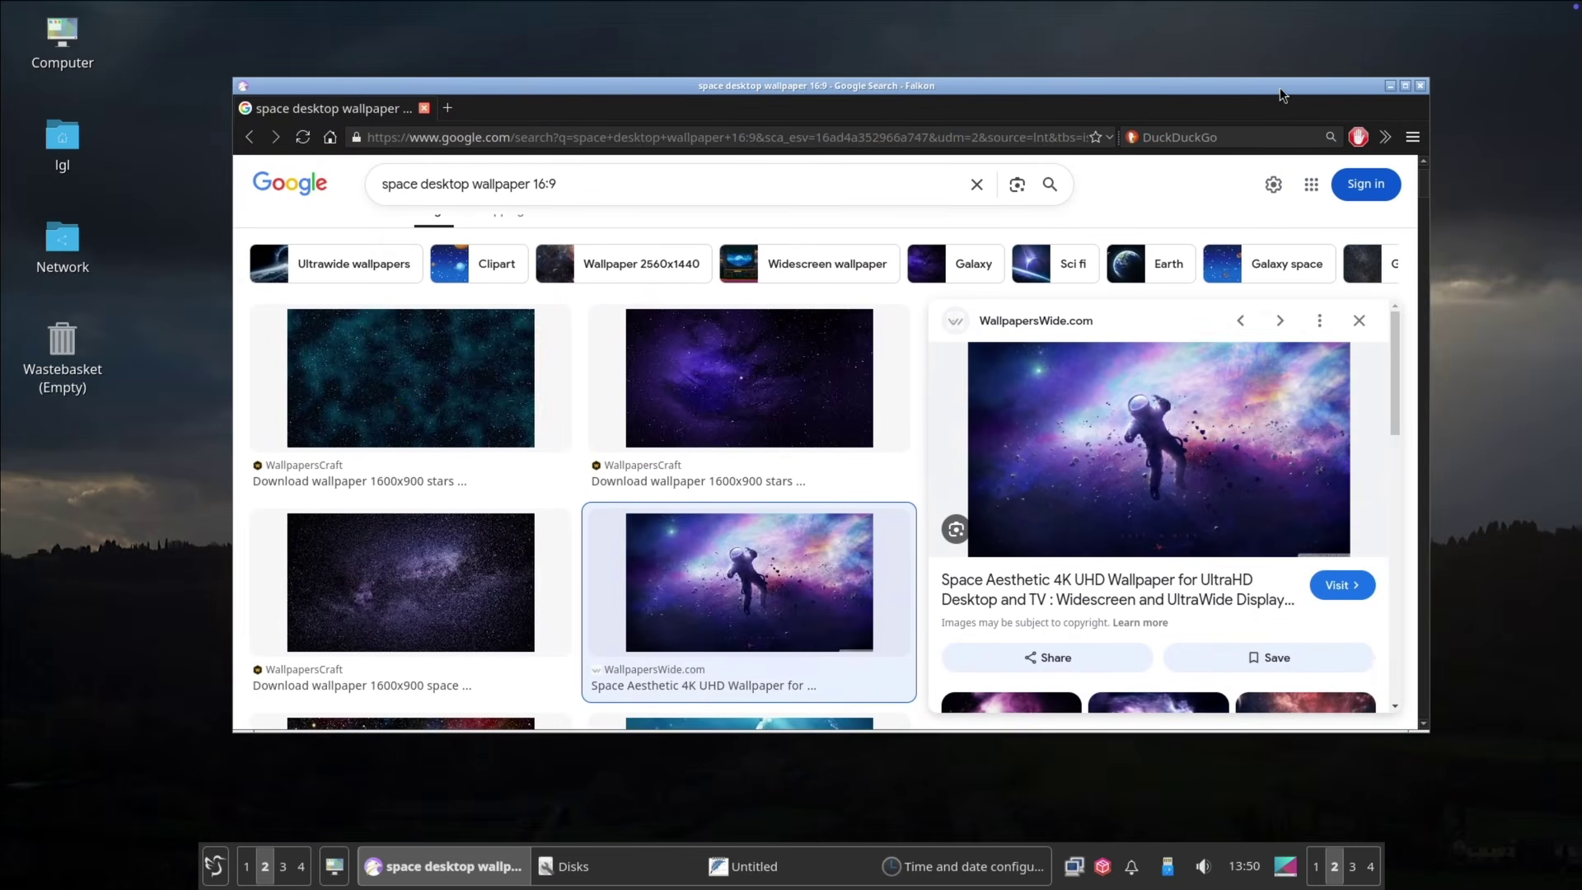
pyautogui.click(1406, 86)
pyautogui.click(1316, 866)
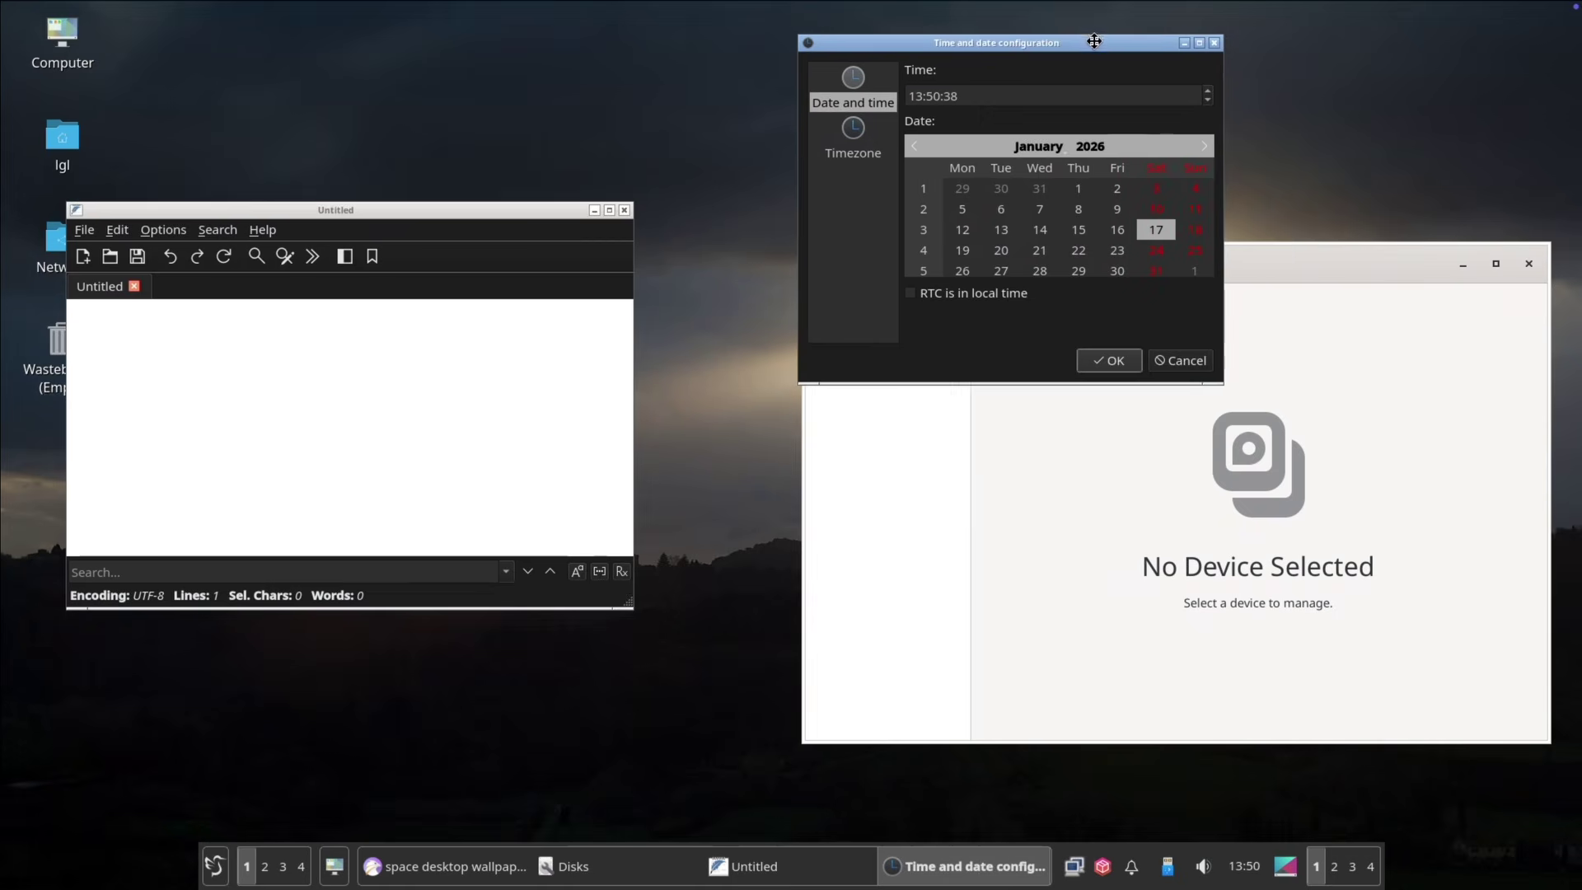
pyautogui.click(708, 525)
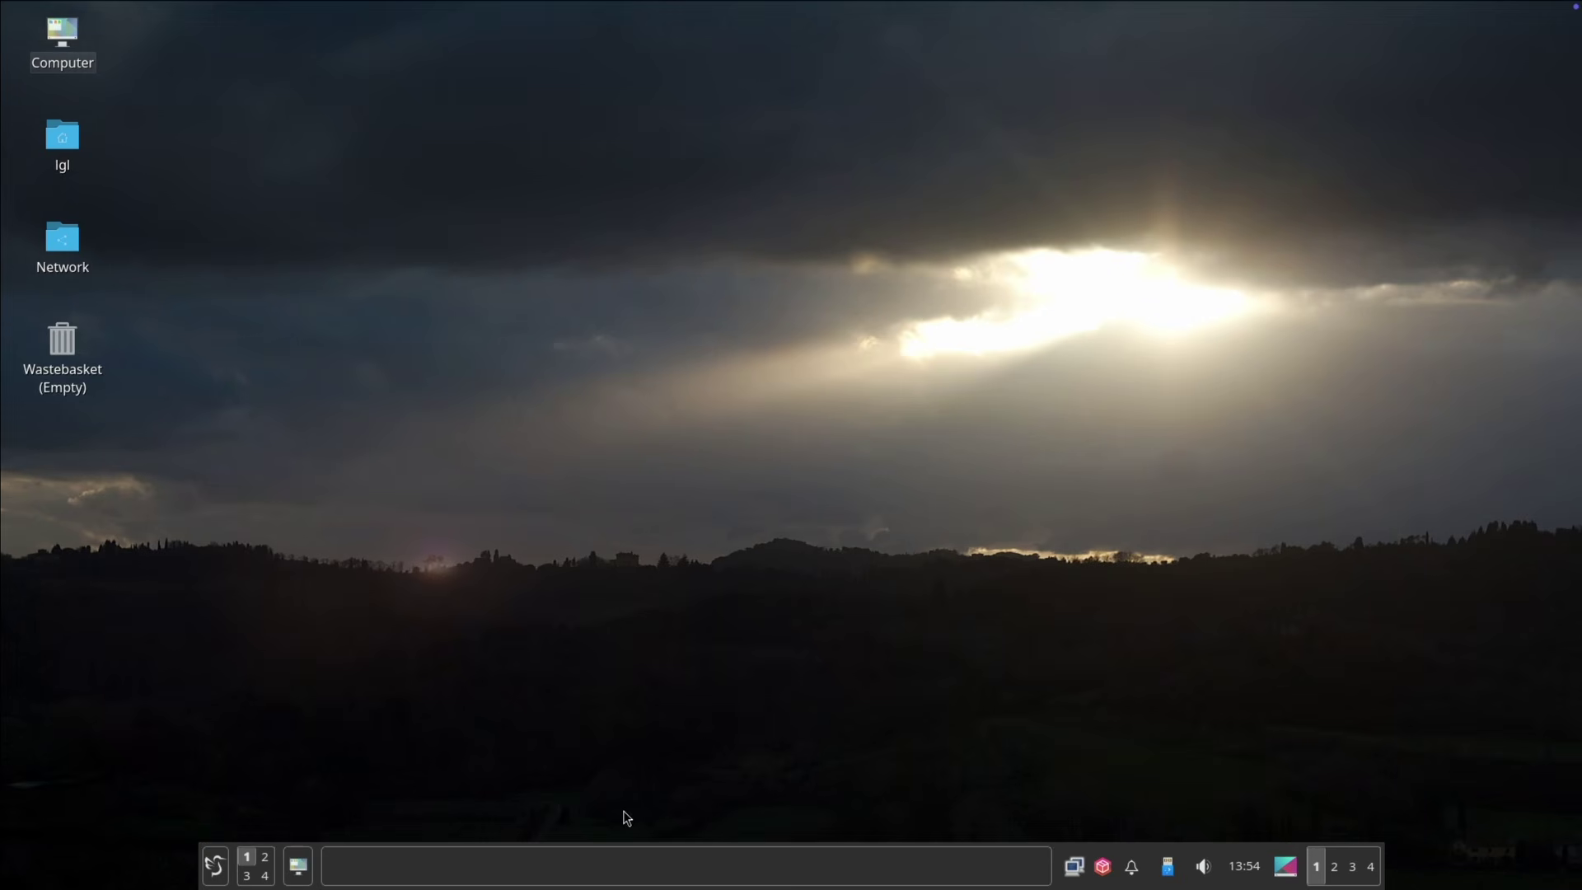
pyautogui.doubleClick(62, 138)
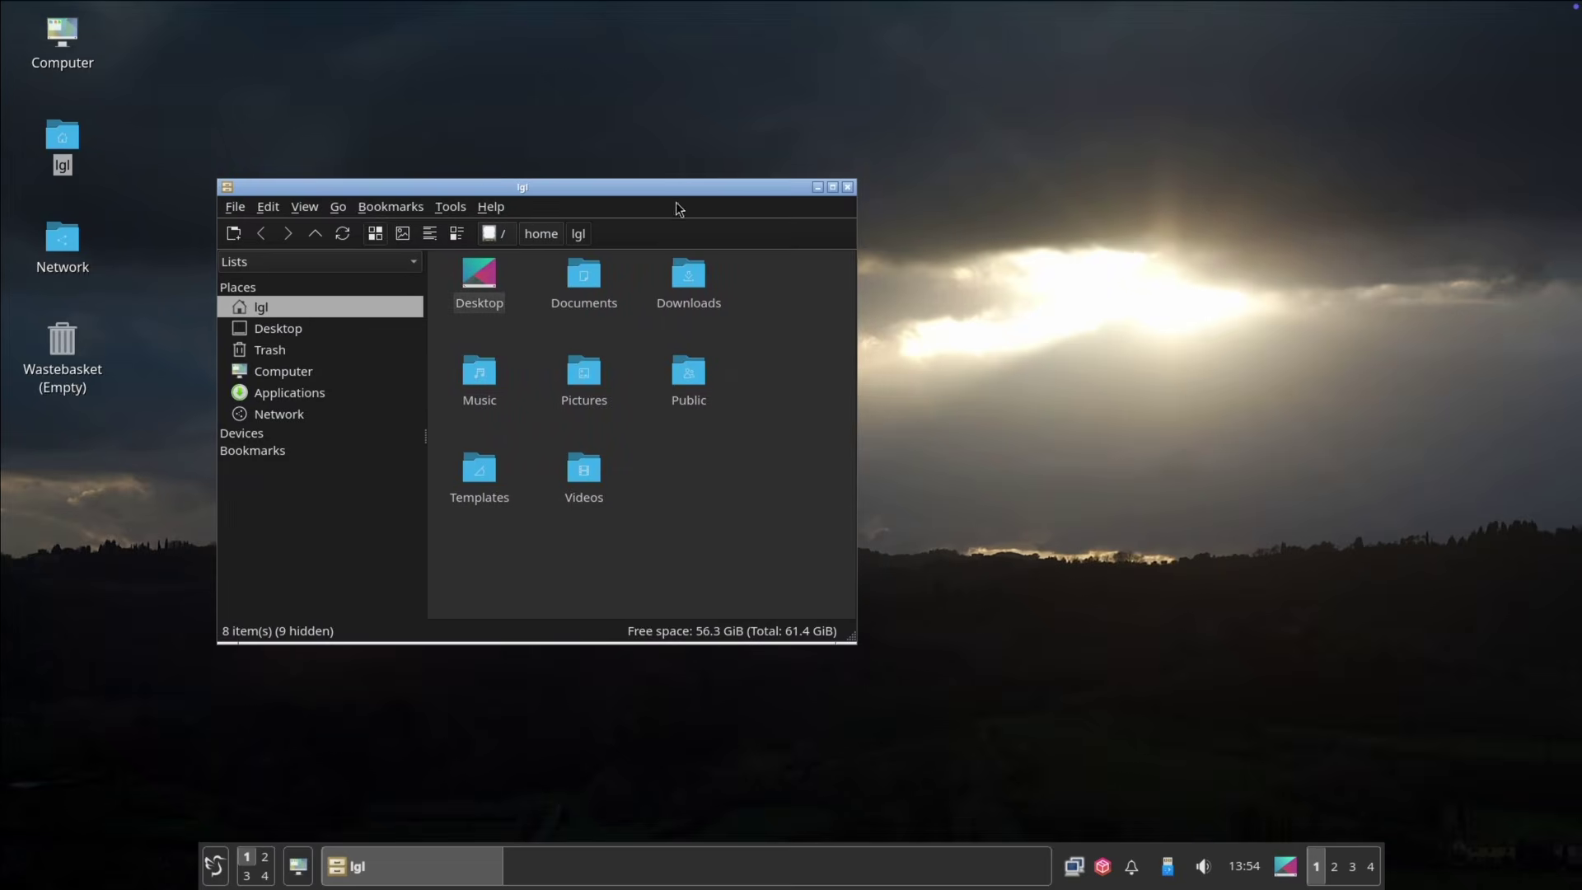
pyautogui.hotkey('alt', 'F4')
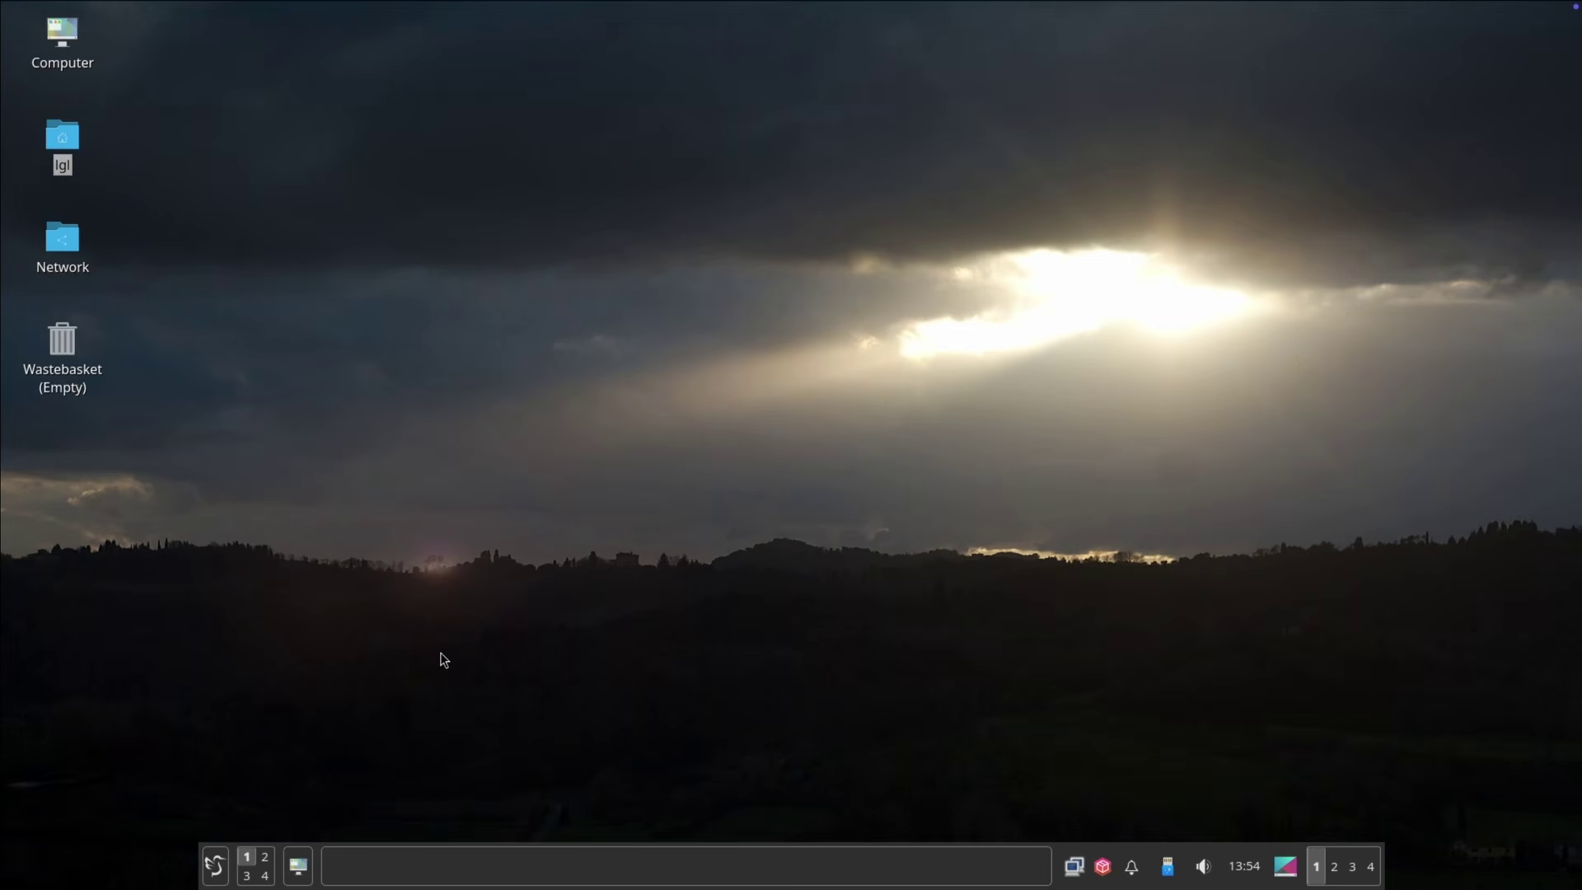
# - Search 'term' in the application menu, add QTerminal to Favorites, and reopen the menu to confirm
pyautogui.click(212, 879)
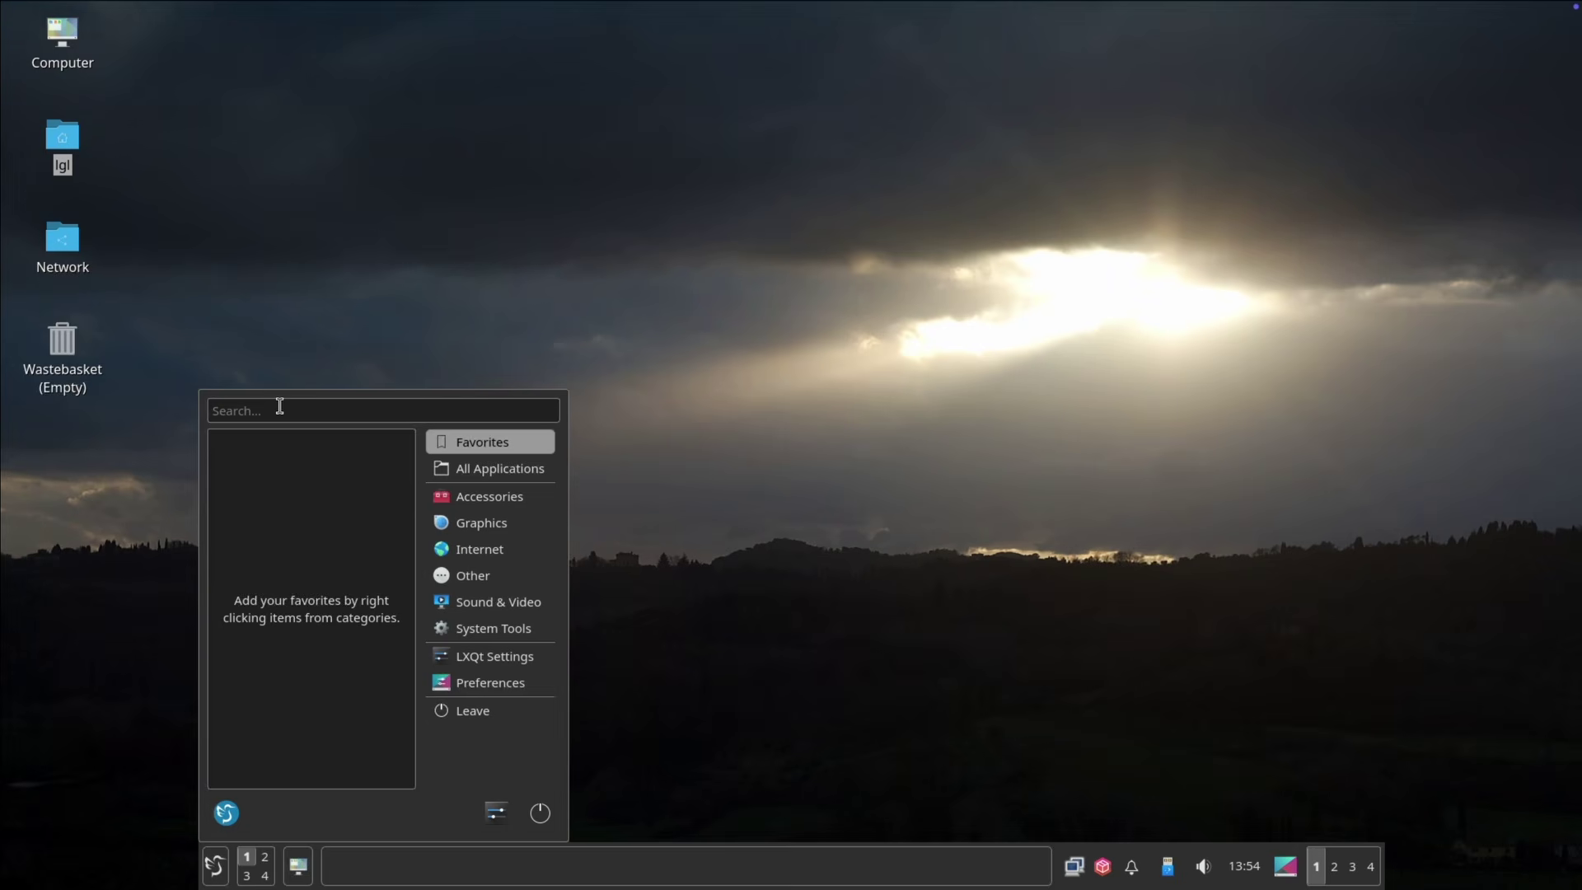
pyautogui.write('term')
pyautogui.rightClick(274, 443)
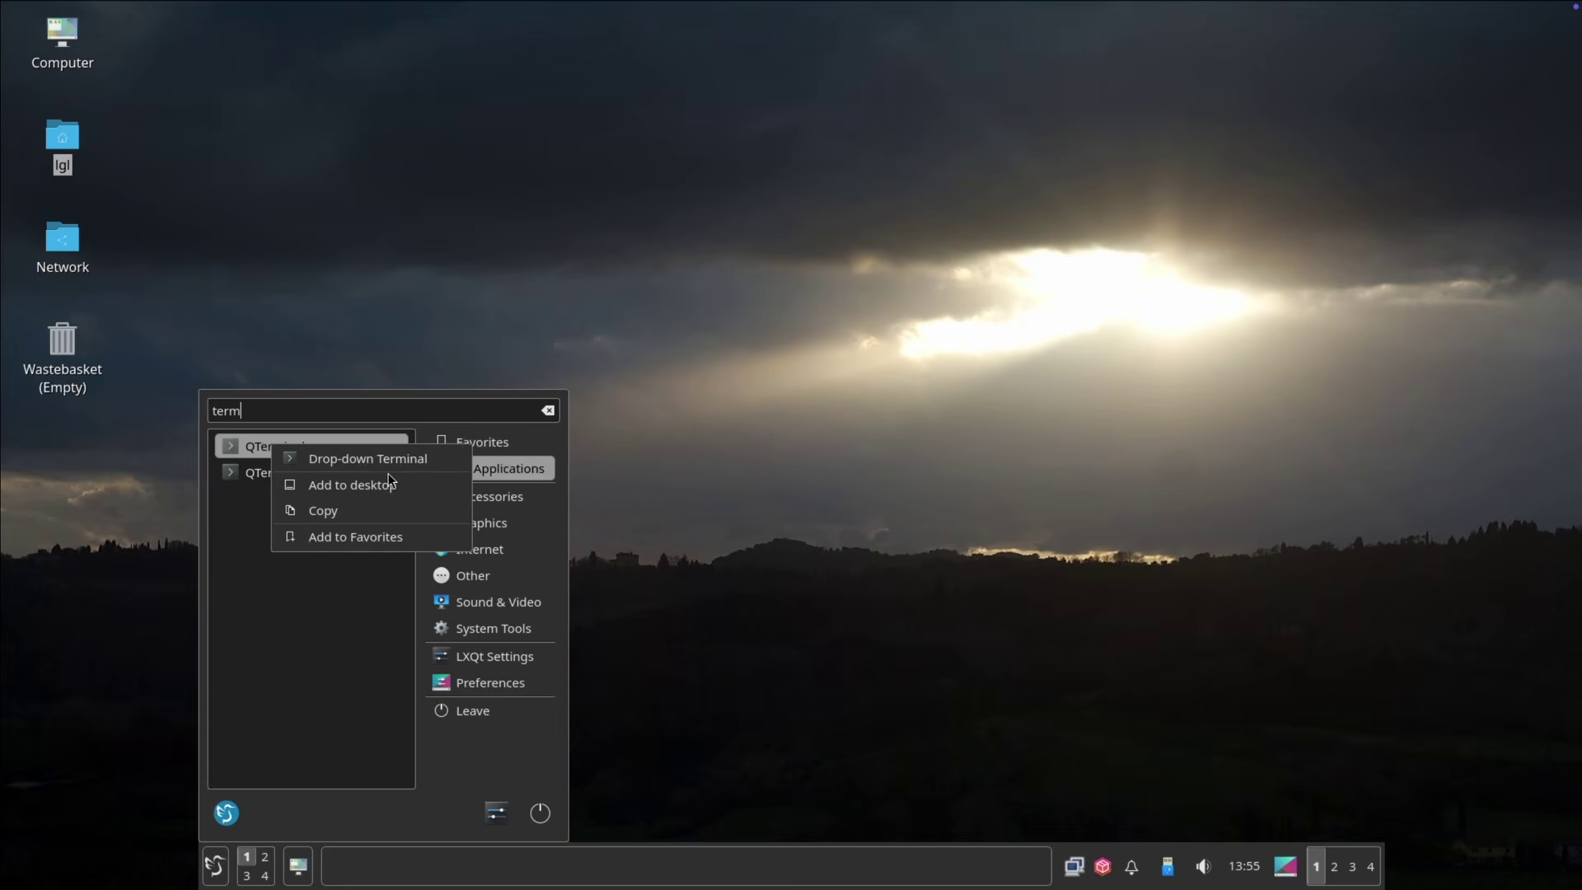
pyautogui.click(370, 536)
pyautogui.click(767, 673)
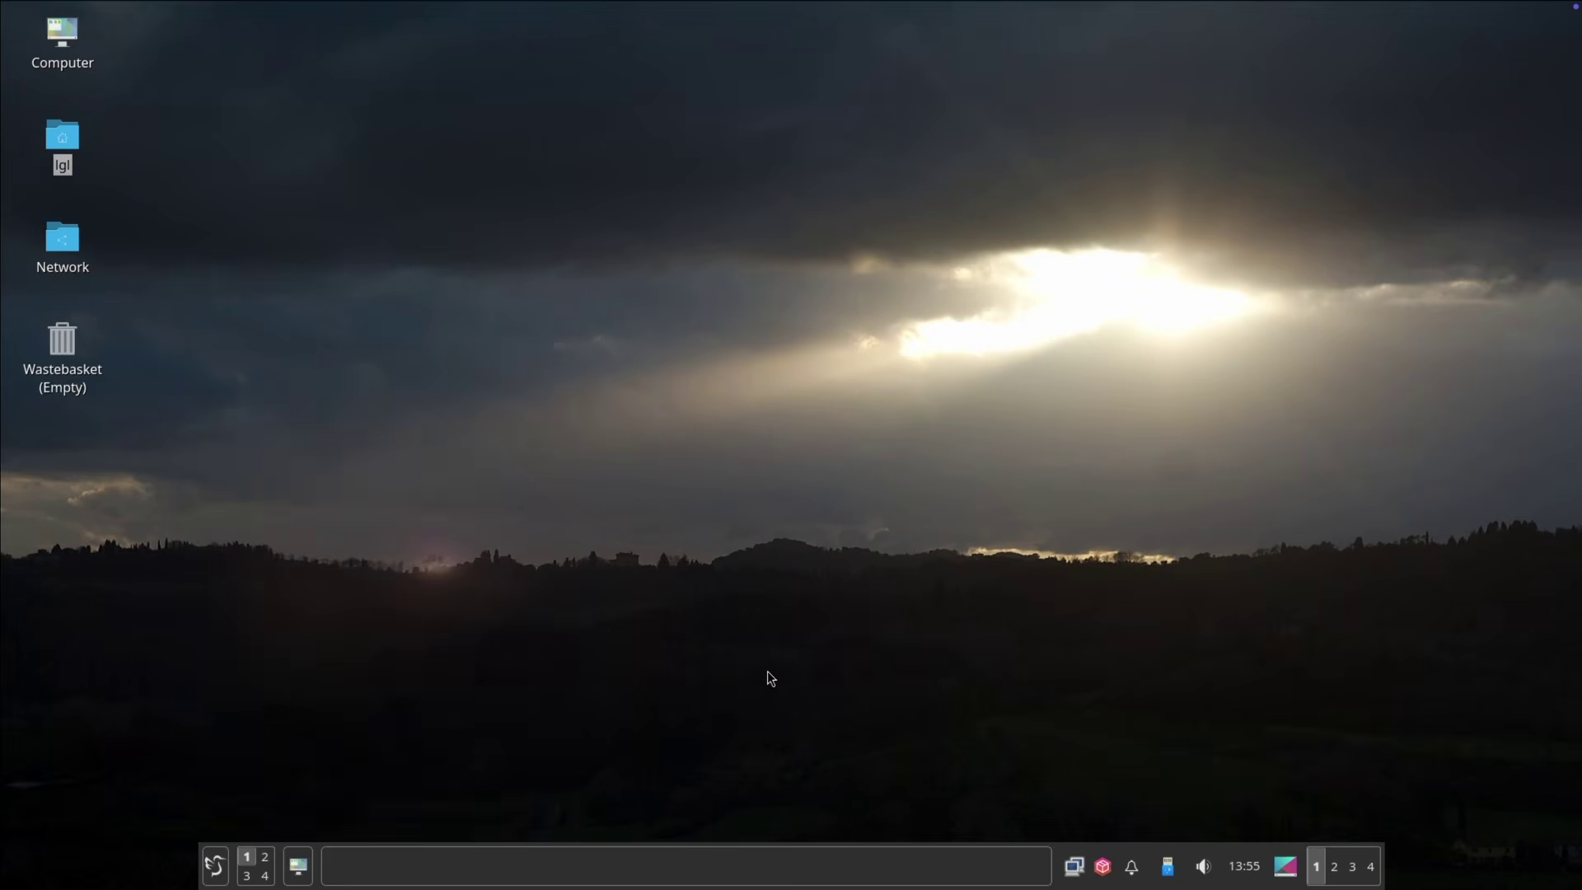
pyautogui.click(213, 875)
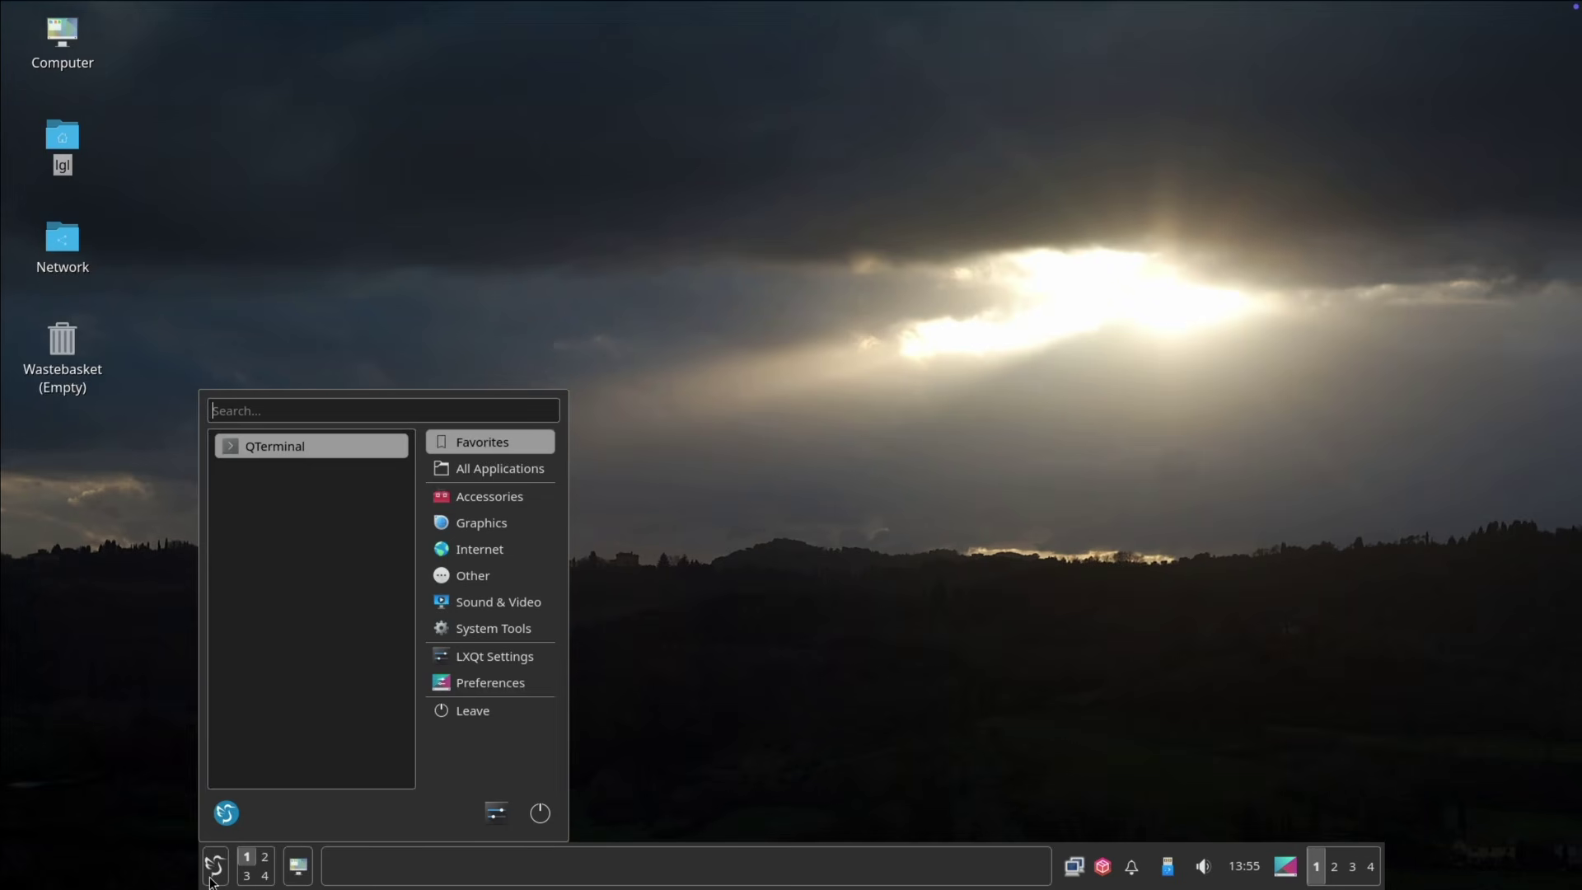
# - From Favorites, launch QTerminal and run 'sudo dnf install kate', entering the account password and confirming with y
pyautogui.click(272, 449)
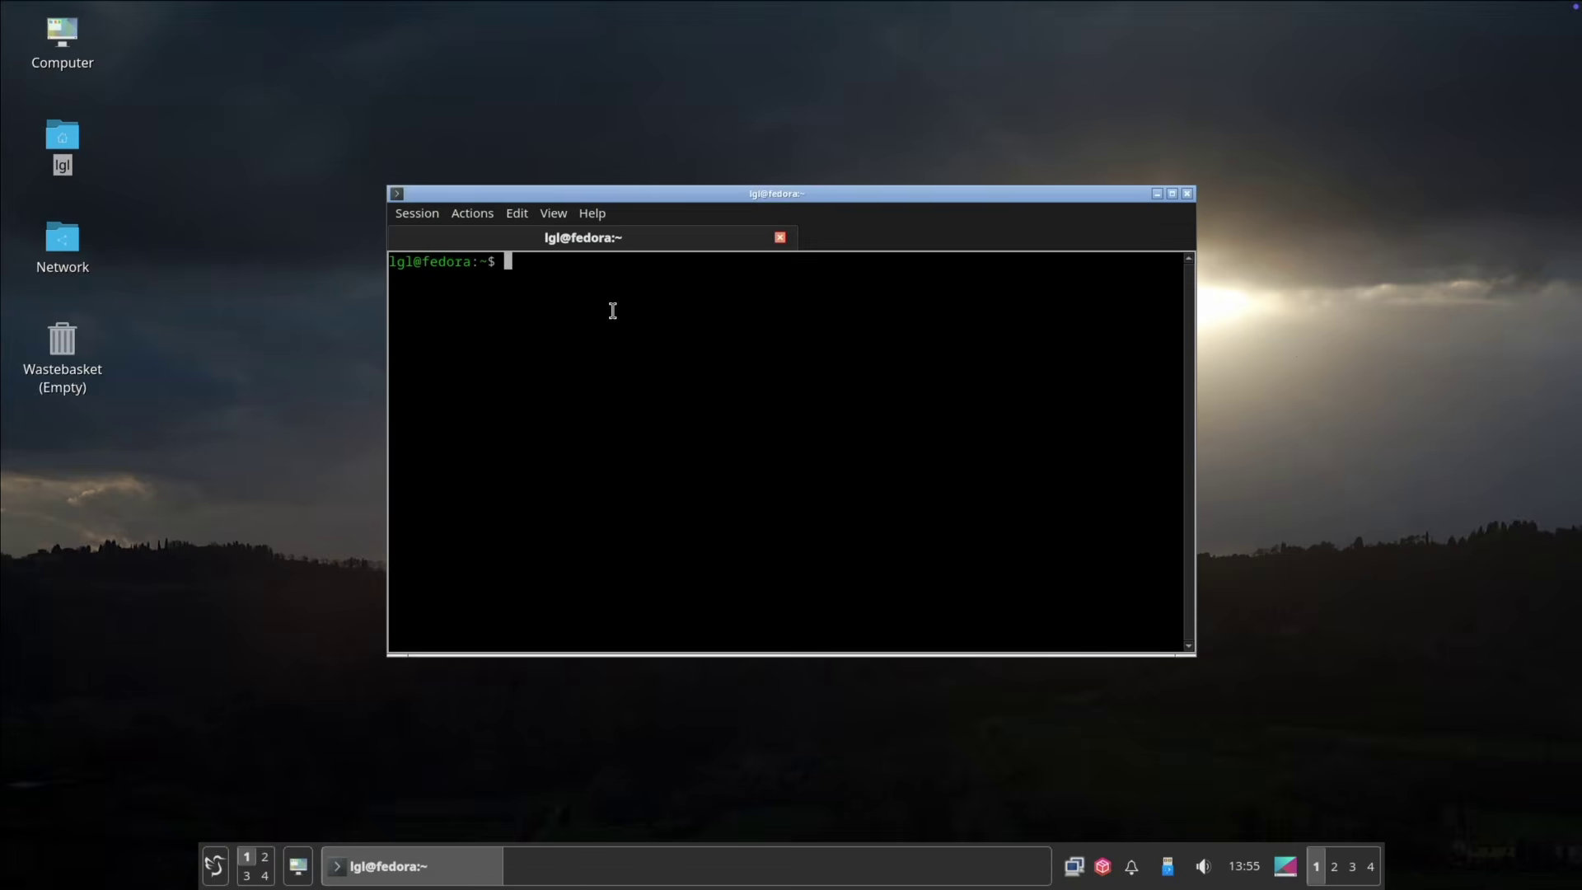
pyautogui.write('sudo dnf install kate')
pyautogui.press('Return')
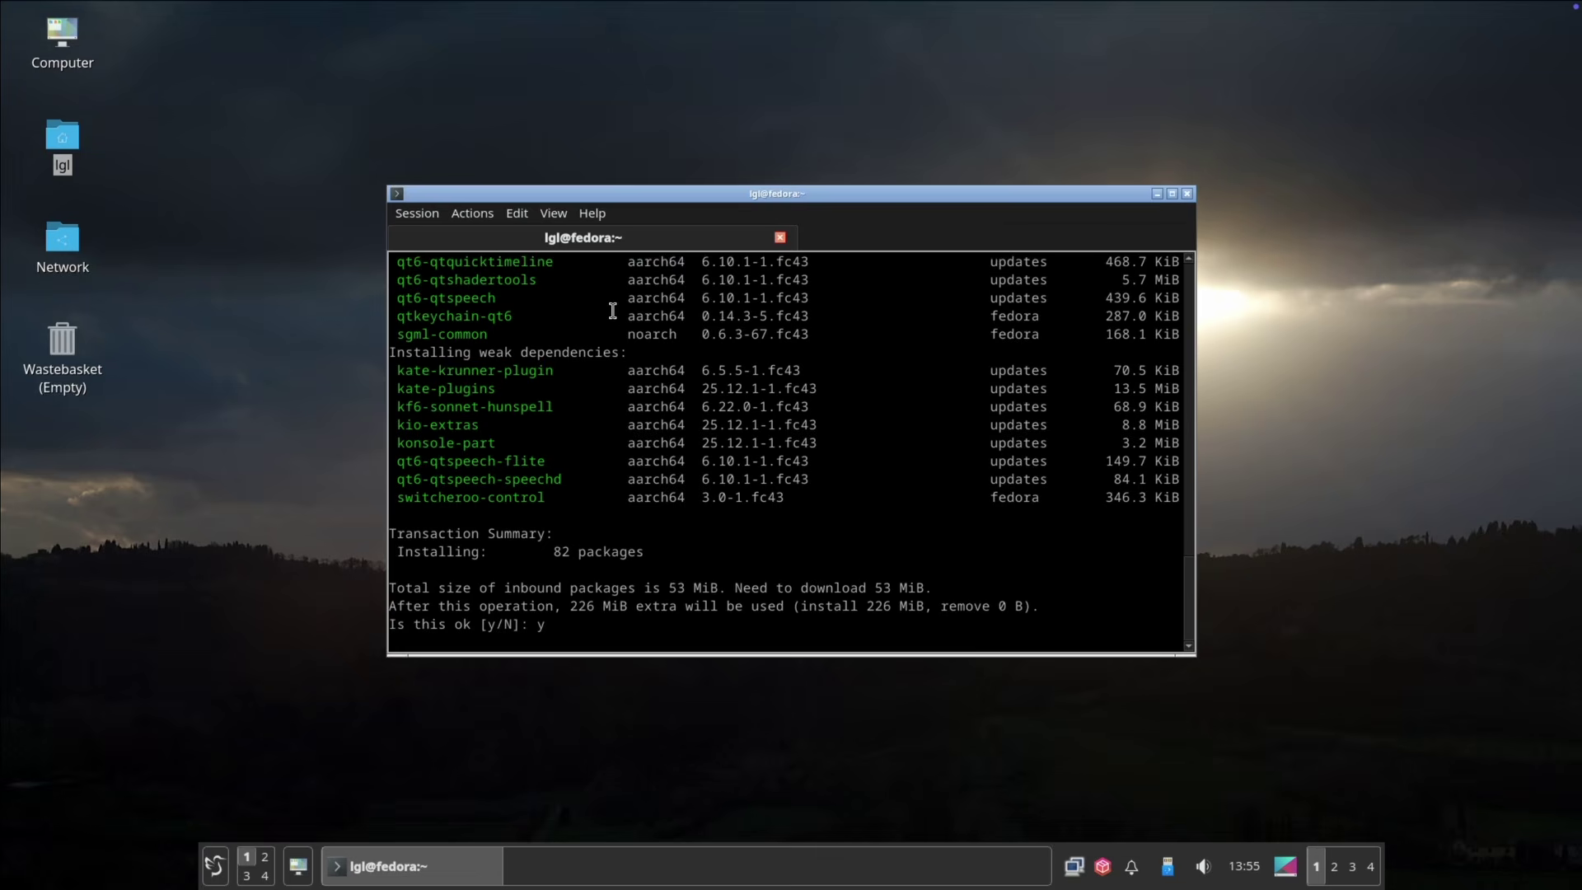
pyautogui.write('y')
pyautogui.press('Return')
pyautogui.write('kate &&')
pyautogui.press('Return')
pyautogui.hotkey('ctrl', 'c')
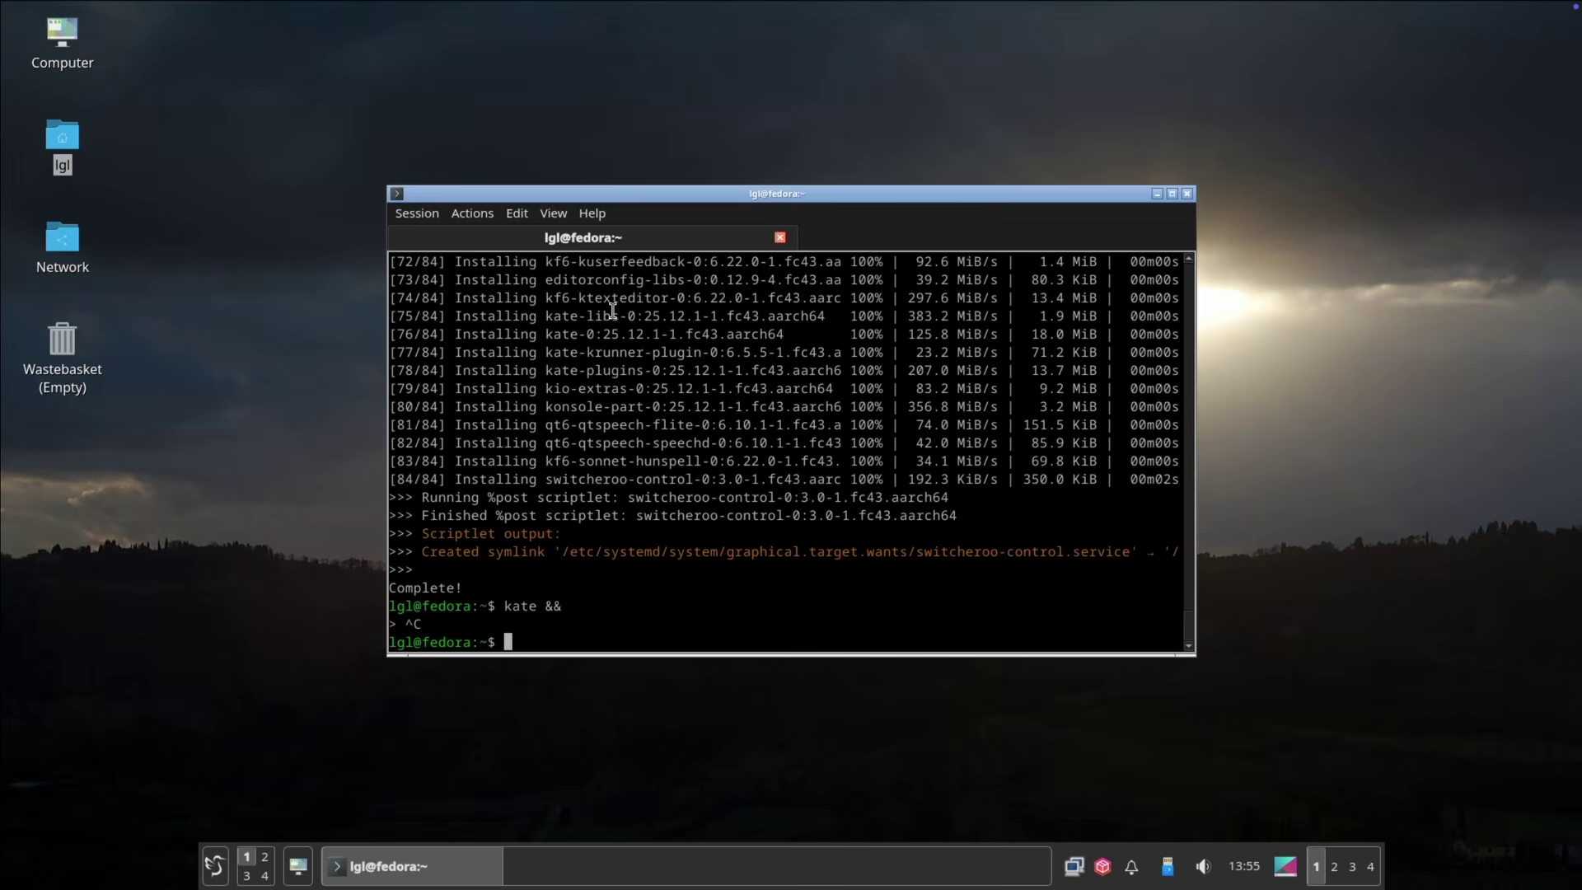
# - Close the terminal and pin Kate, found by searching 'kate', to the application menu's Favorites
pyautogui.click(1187, 193)
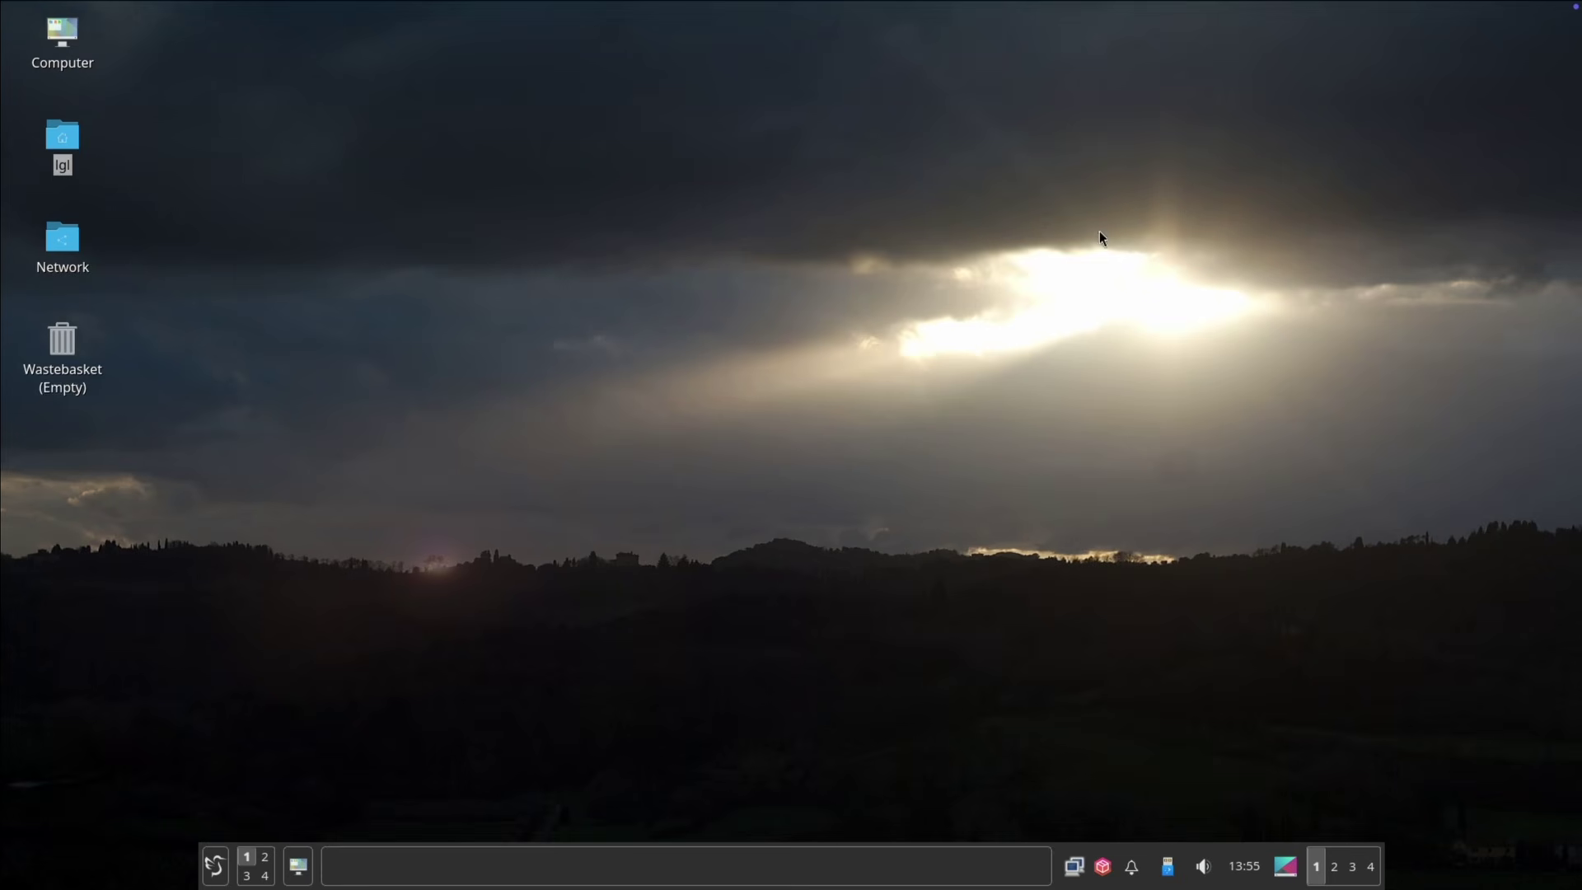
pyautogui.click(214, 865)
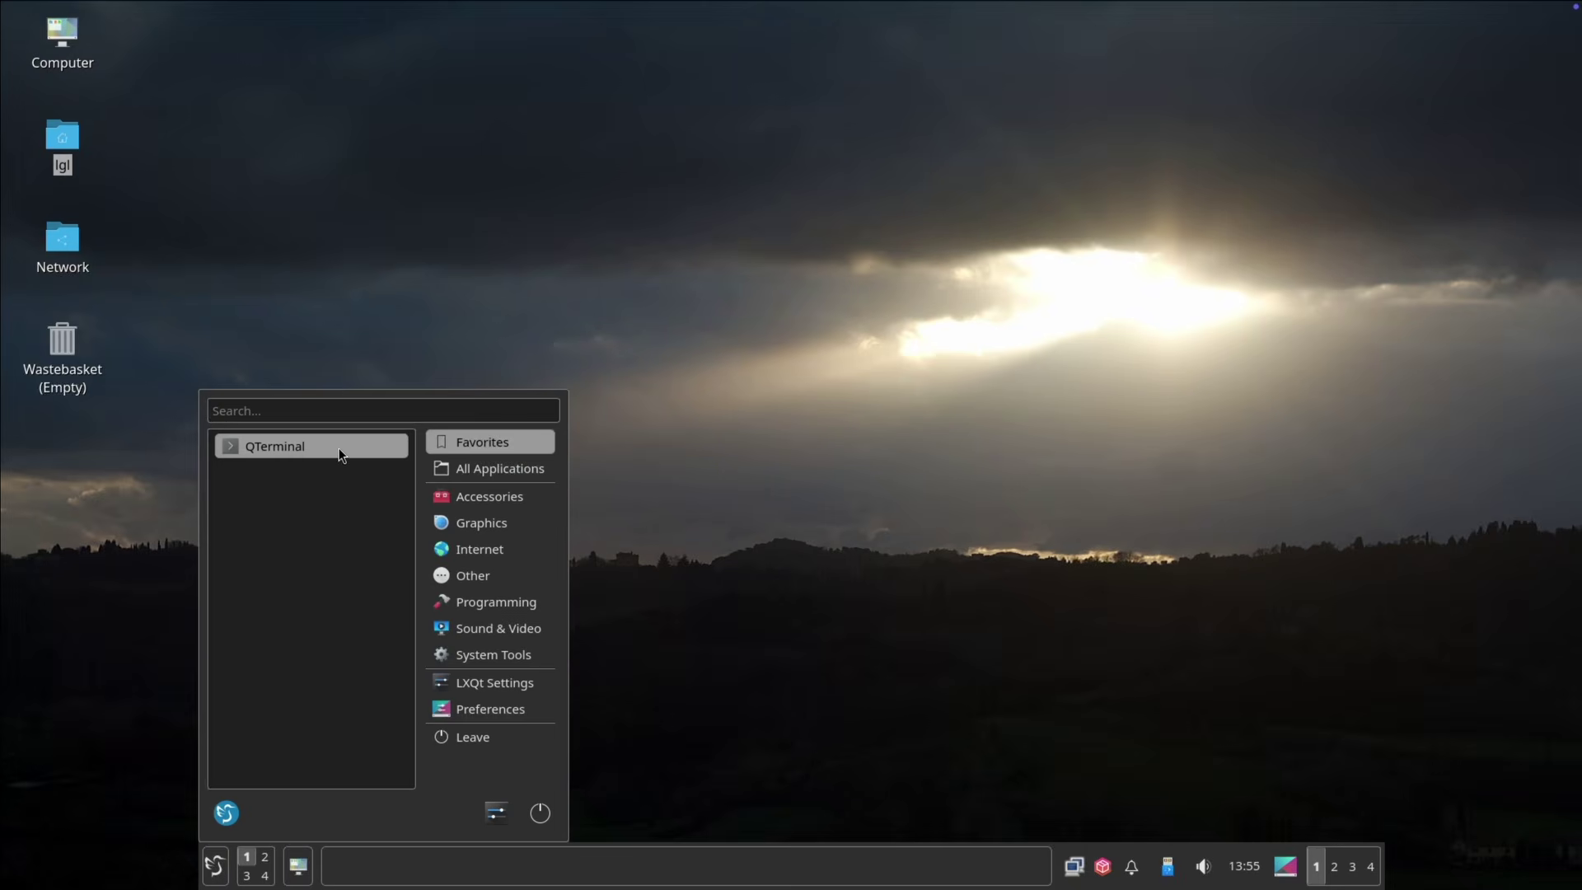
pyautogui.write('kate')
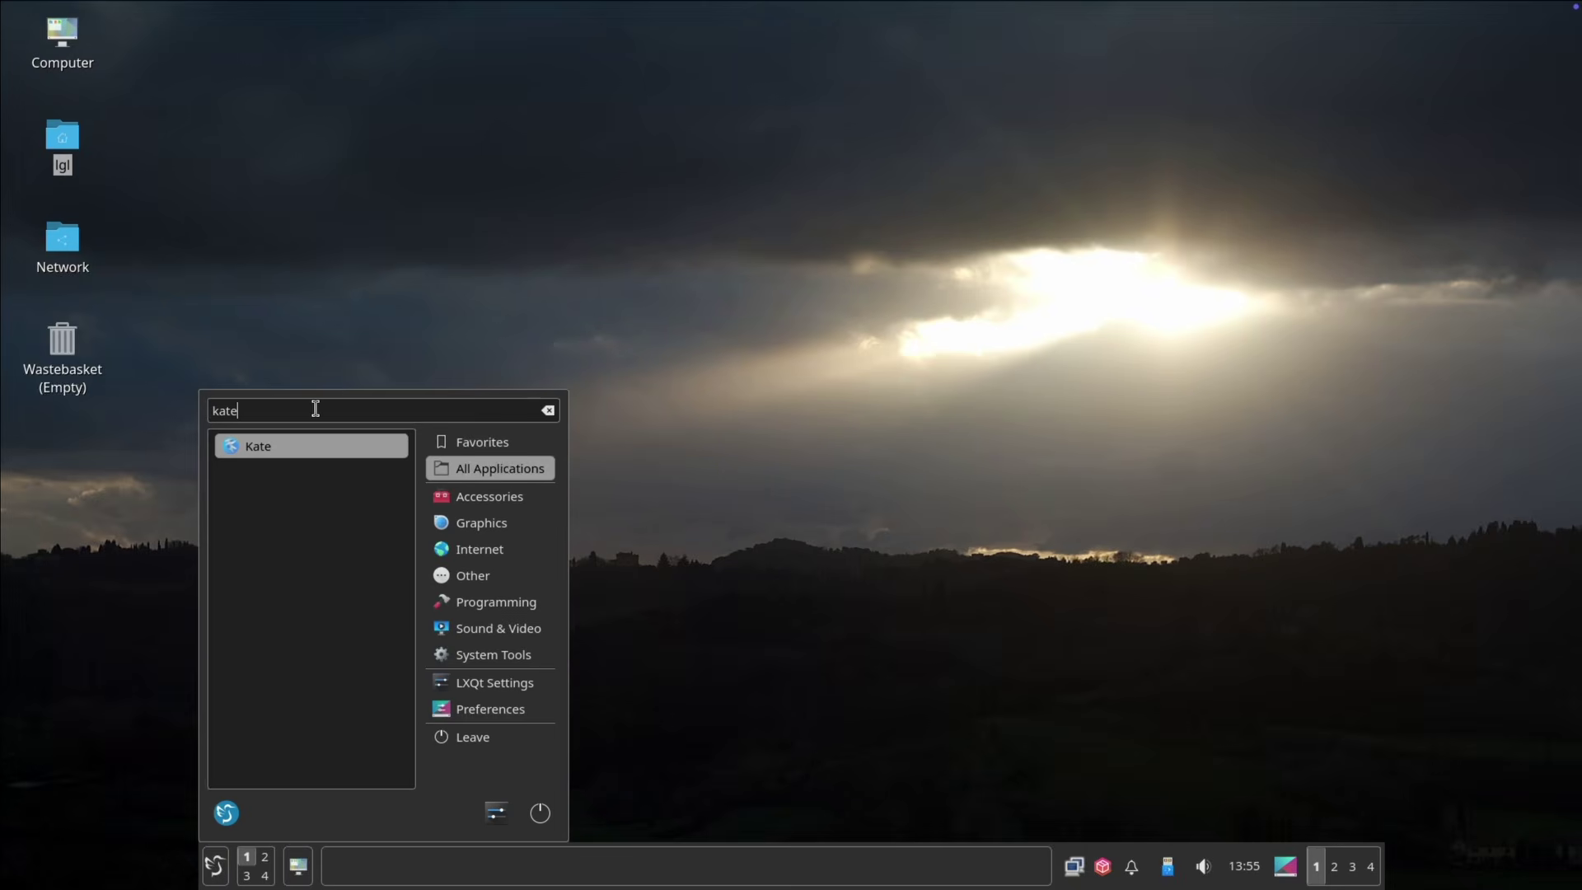
pyautogui.rightClick(286, 443)
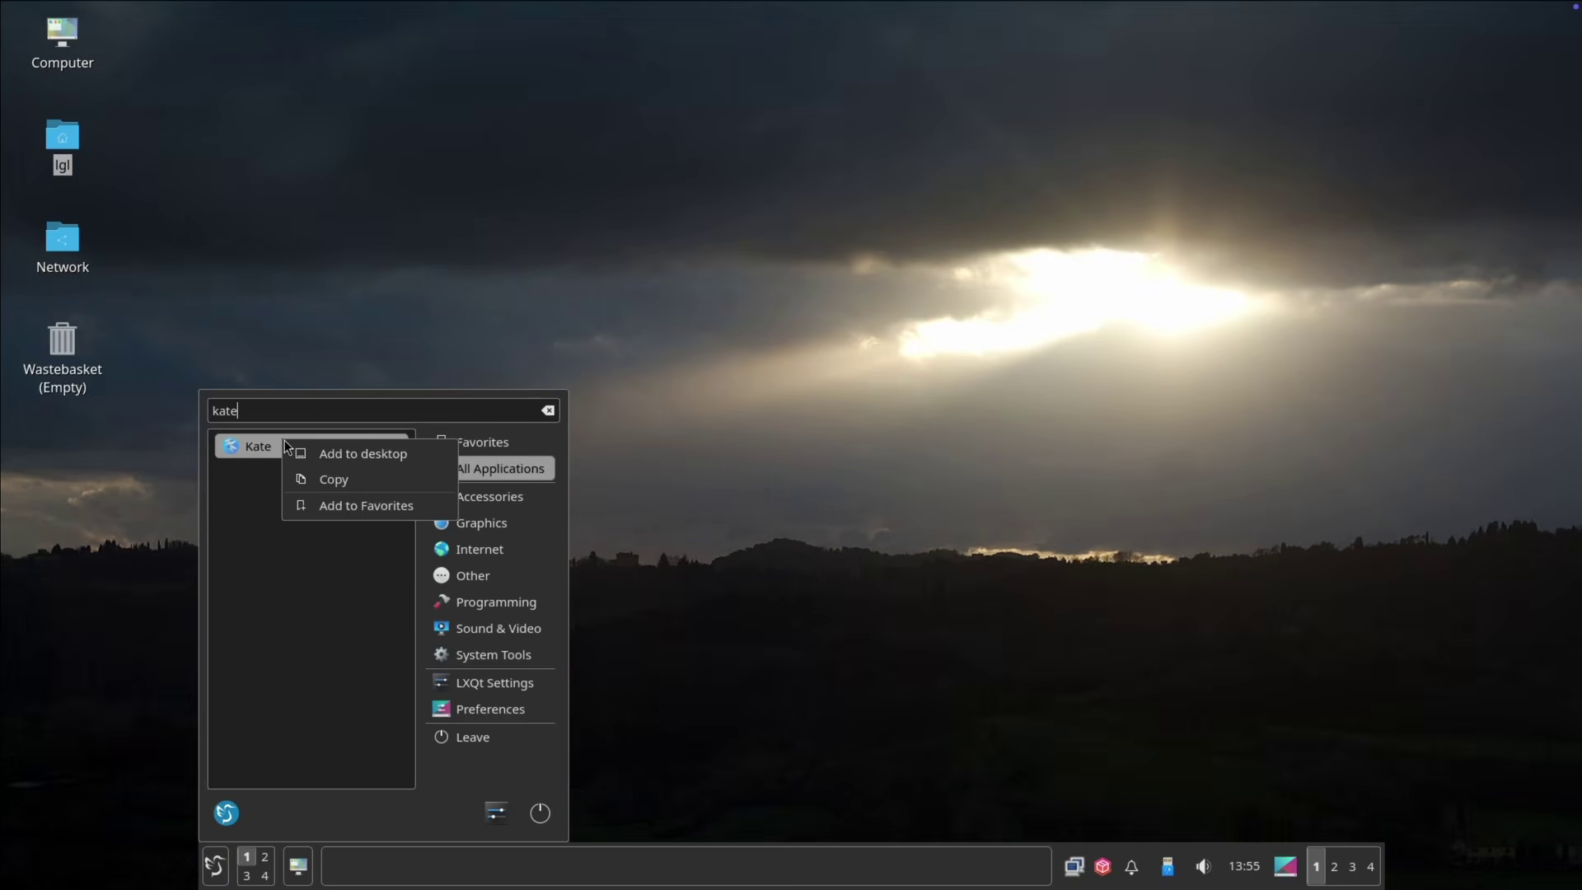
pyautogui.click(312, 506)
pyautogui.click(760, 451)
pyautogui.click(221, 862)
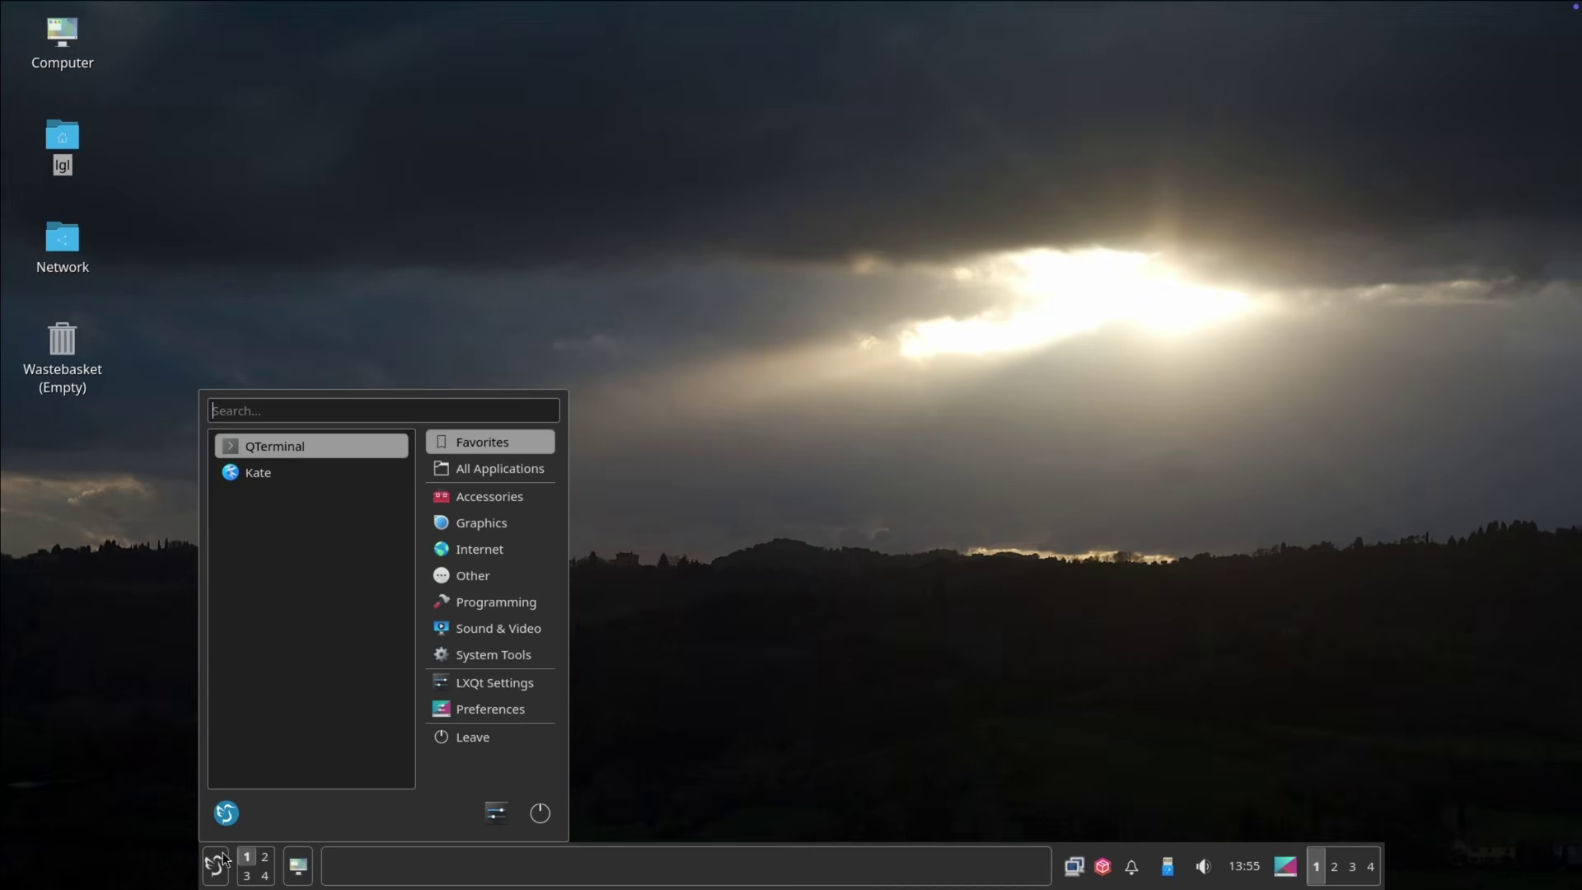
# - Launch Kate from Favorites, switch it to the Breeze Dark colour scheme, and close it
pyautogui.click(270, 473)
pyautogui.click(778, 186)
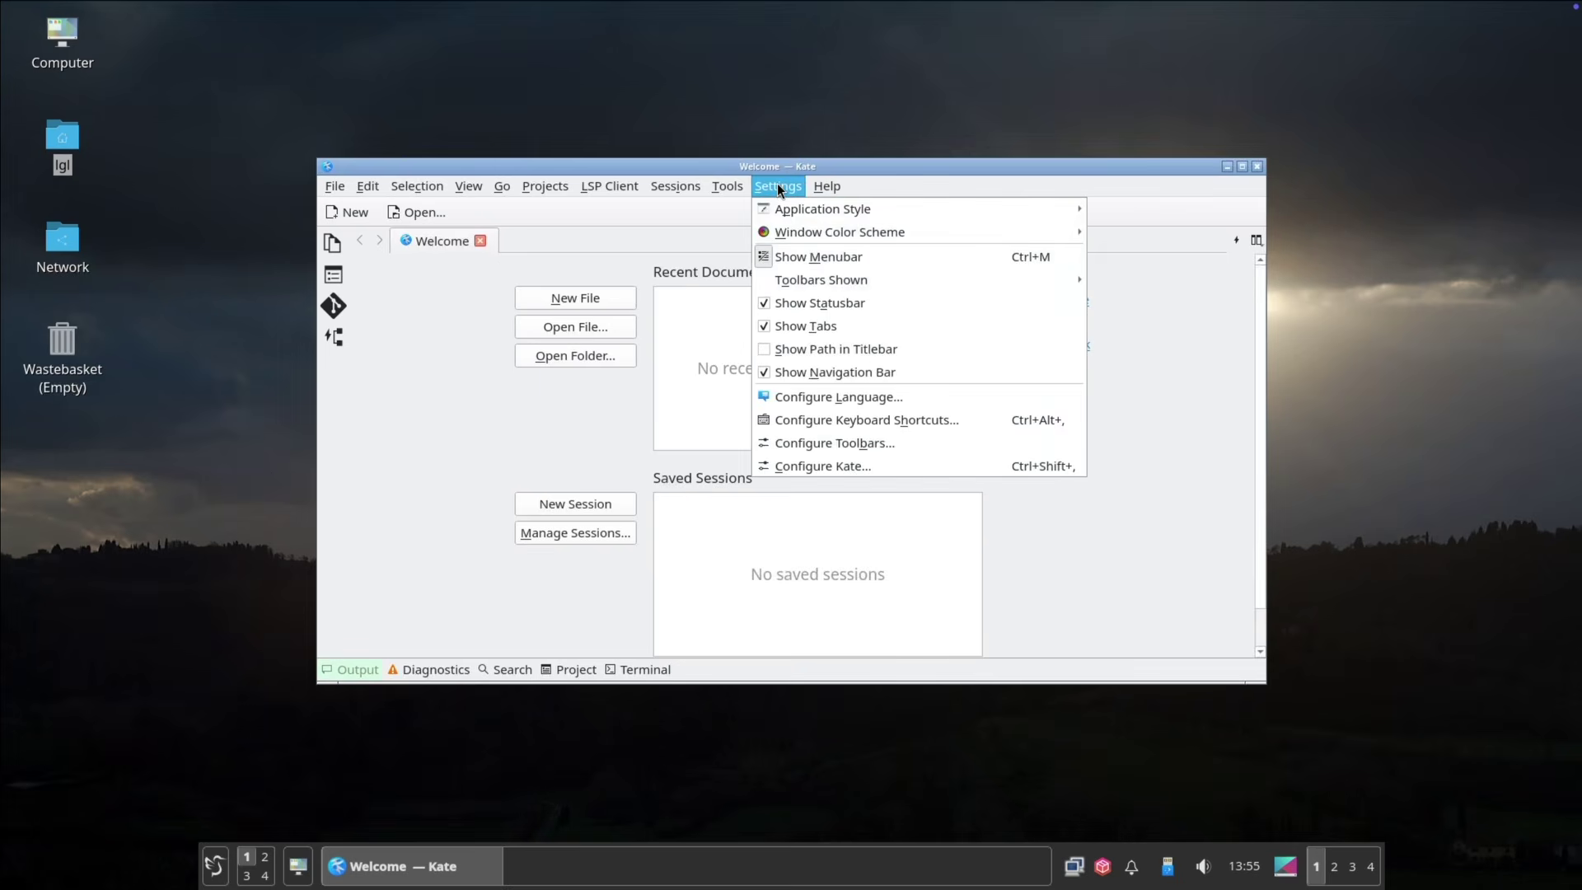
pyautogui.moveTo(848, 226)
pyautogui.click(1126, 255)
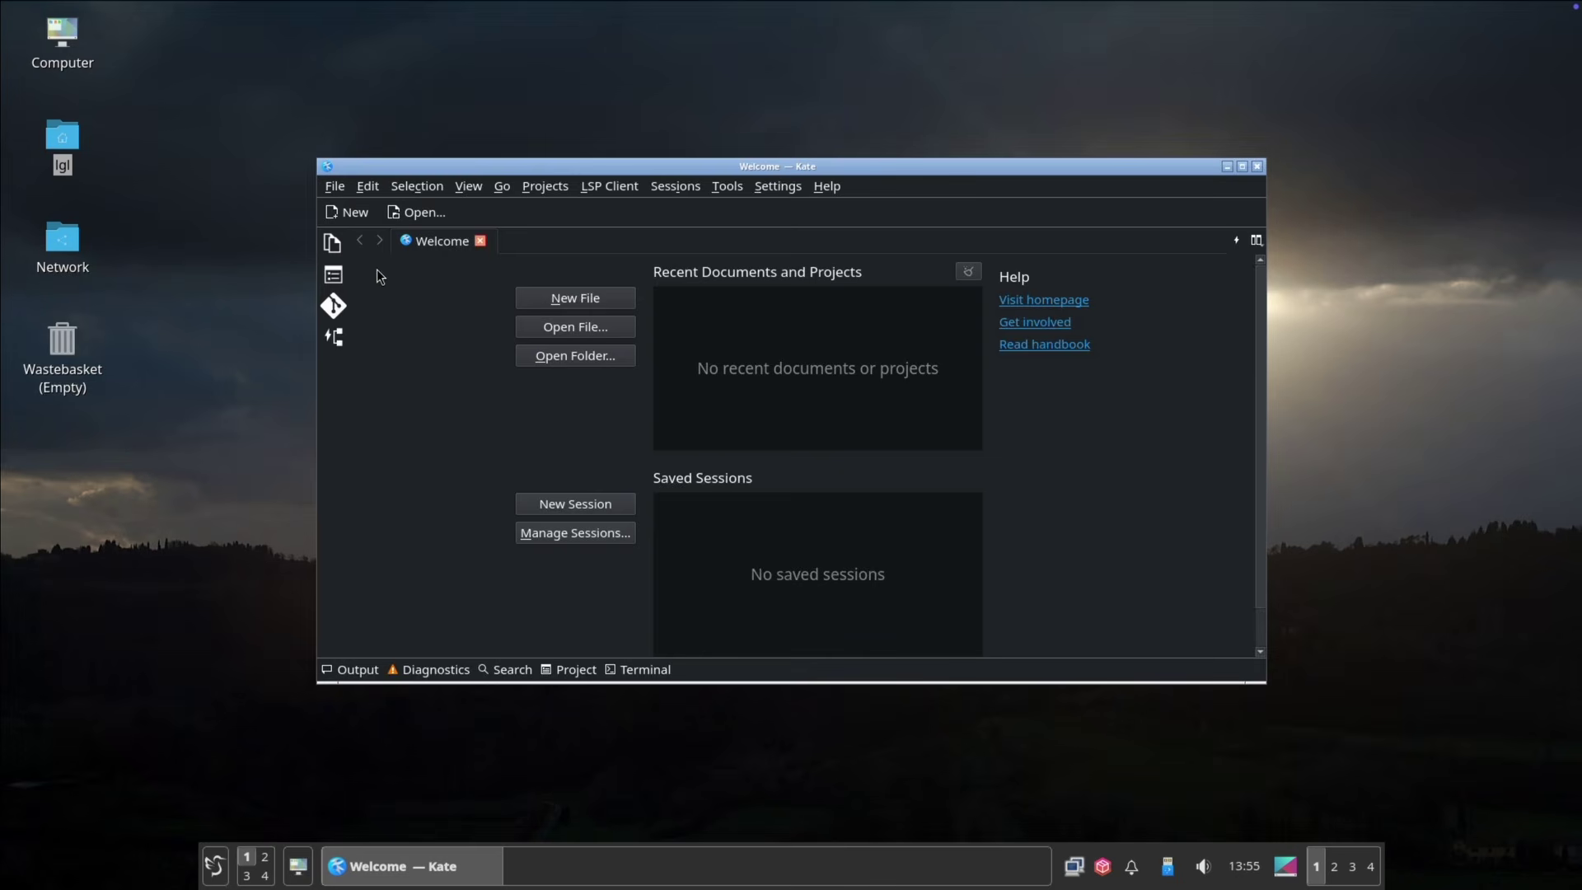
pyautogui.scroll(-1, 696, 598)
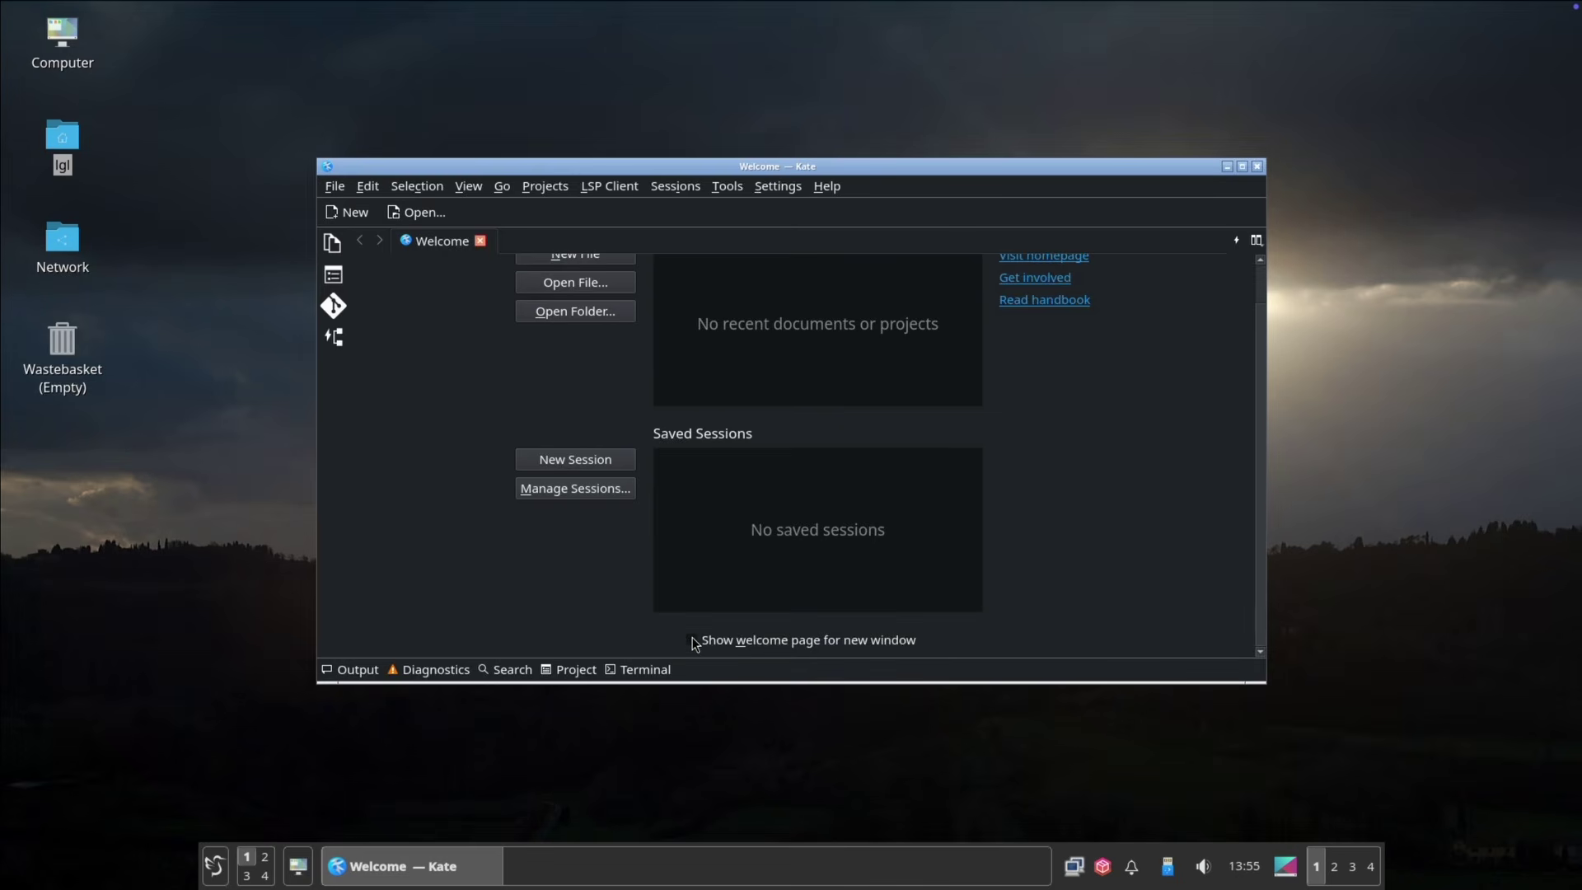
pyautogui.click(1257, 165)
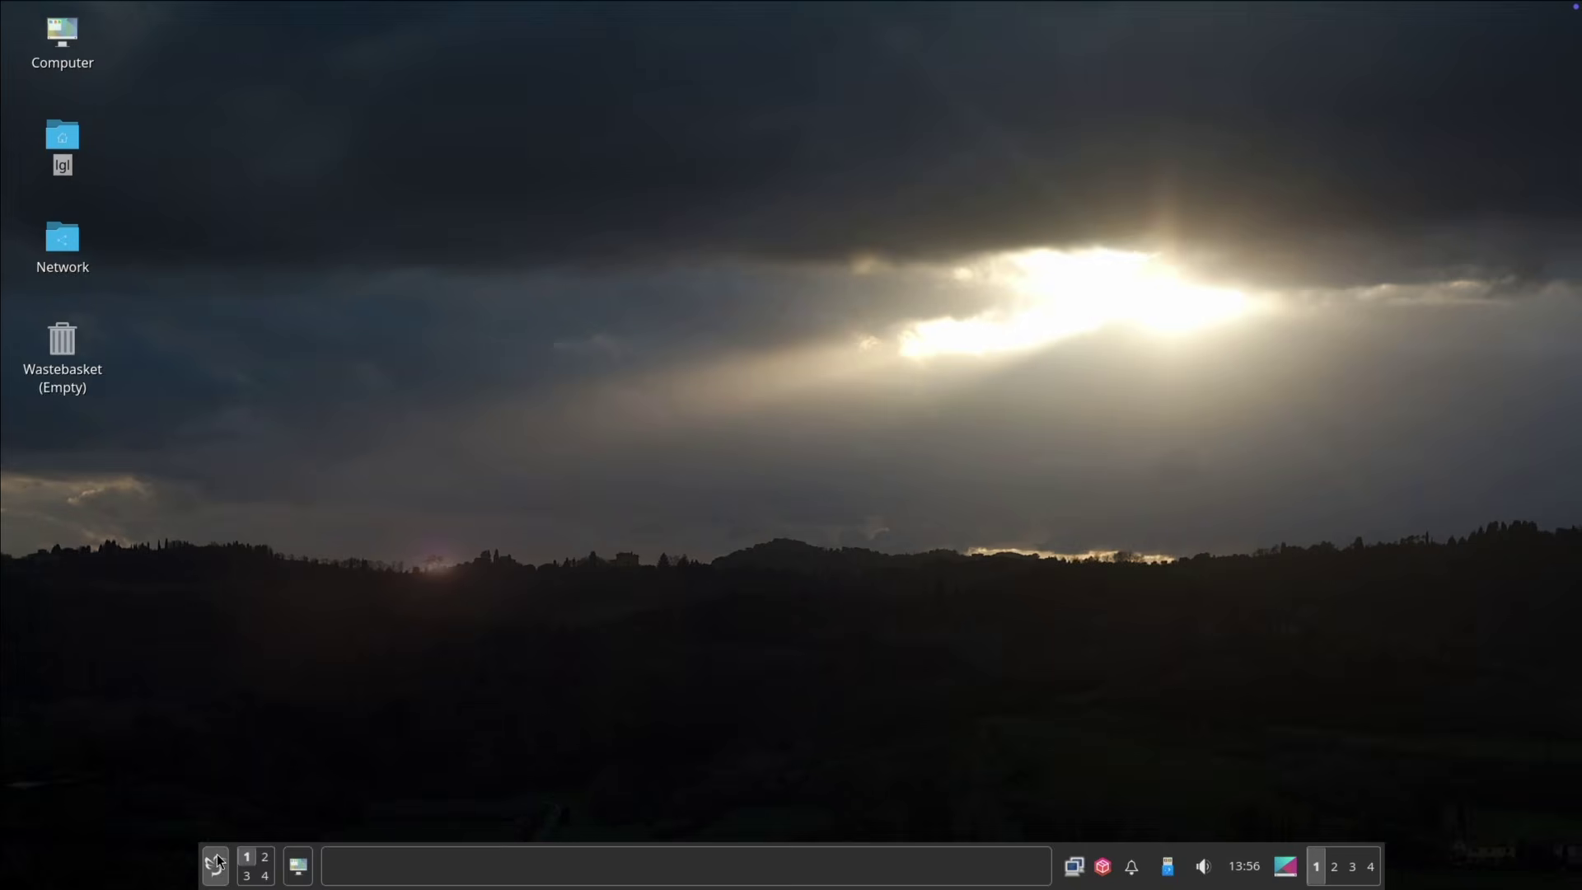
# - Add a Kate shortcut to the desktop from Favorites, drag it into quick launch, and trash the desktop copy
pyautogui.click(216, 864)
pyautogui.rightClick(240, 475)
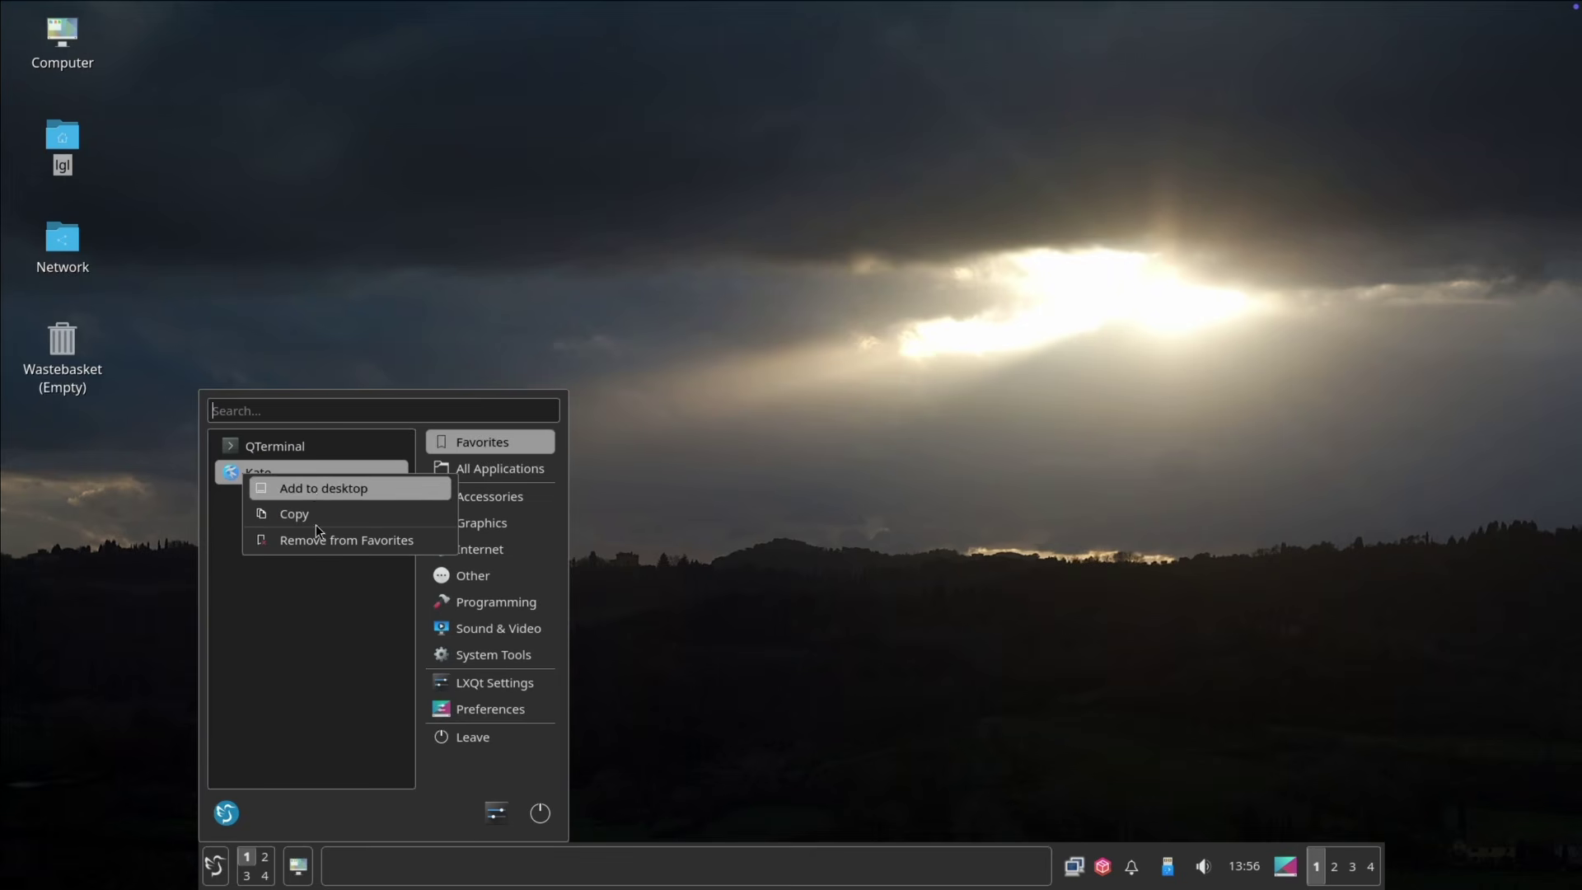
pyautogui.click(229, 477)
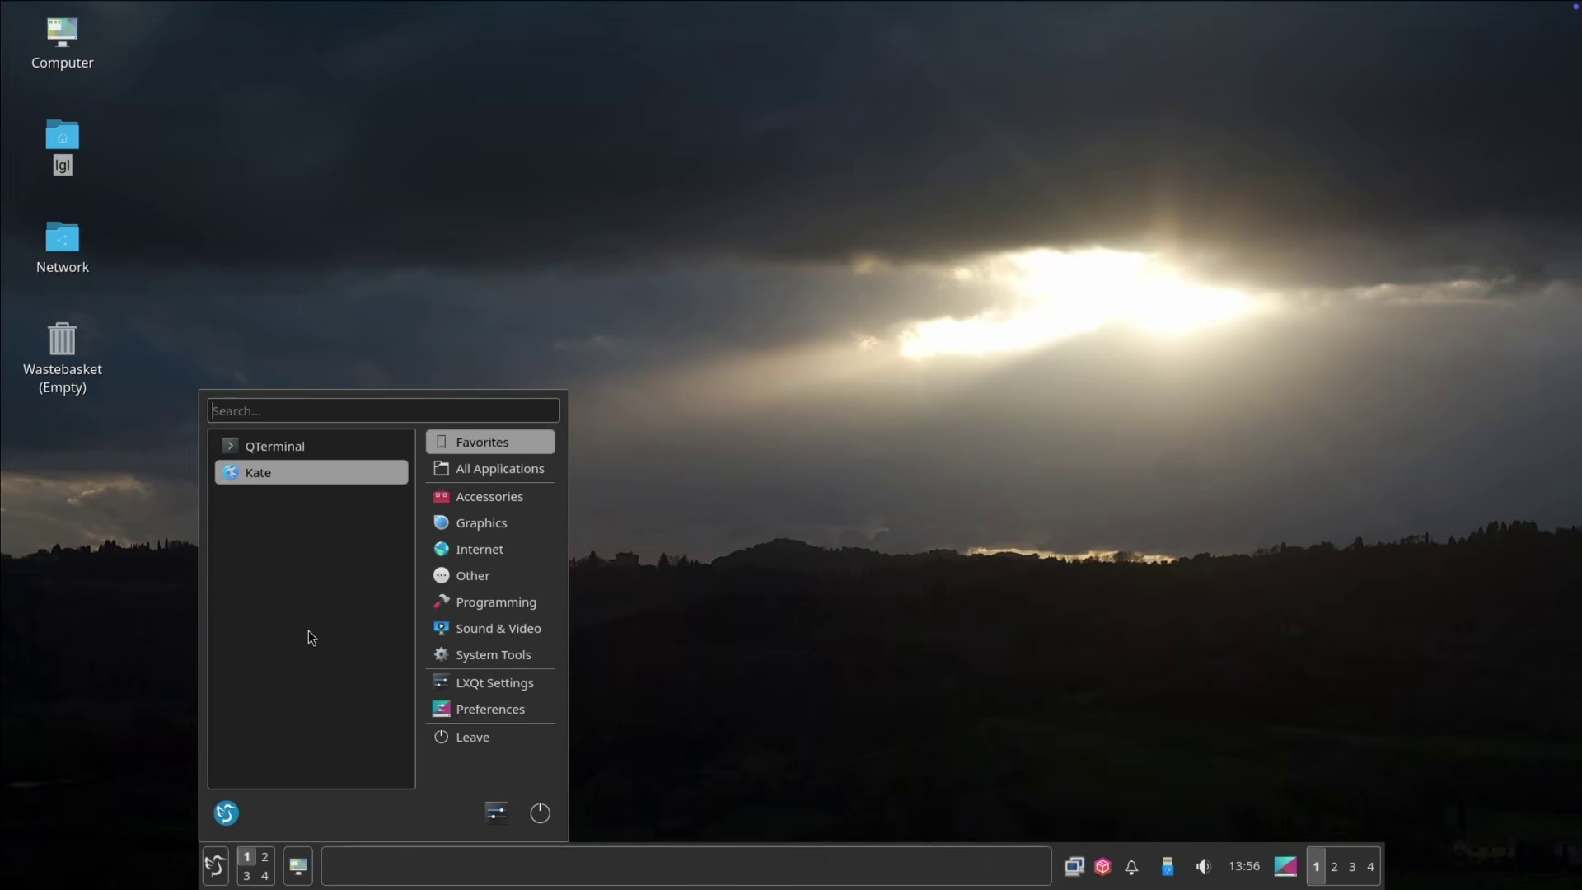
pyautogui.rightClick(247, 472)
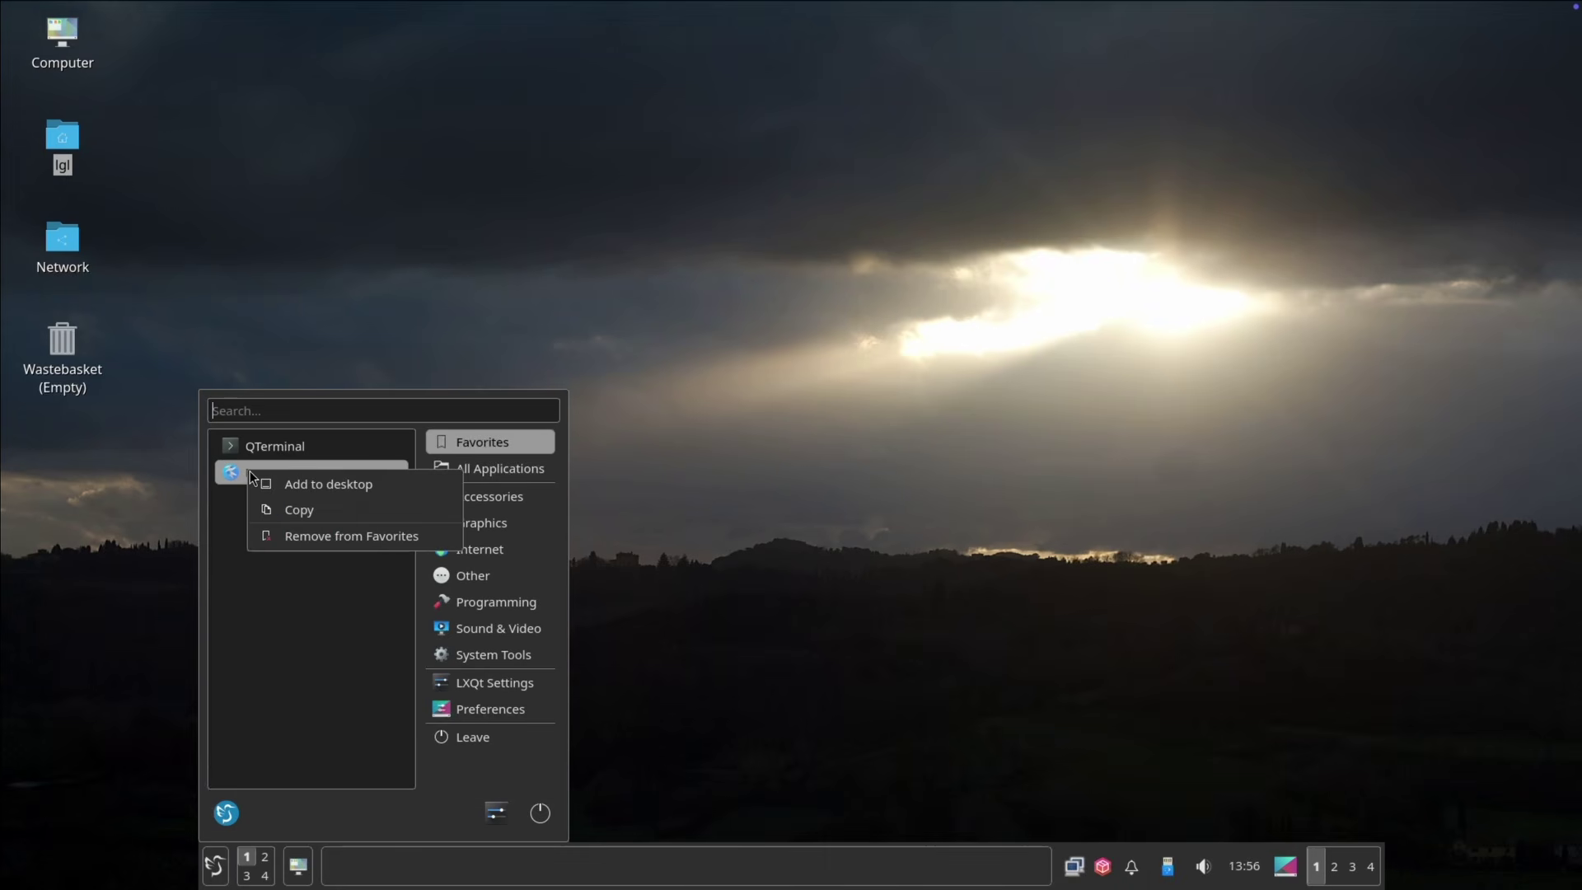
pyautogui.click(275, 482)
pyautogui.moveTo(62, 139); pyautogui.dragTo(308, 872)
pyautogui.rightClick(56, 146)
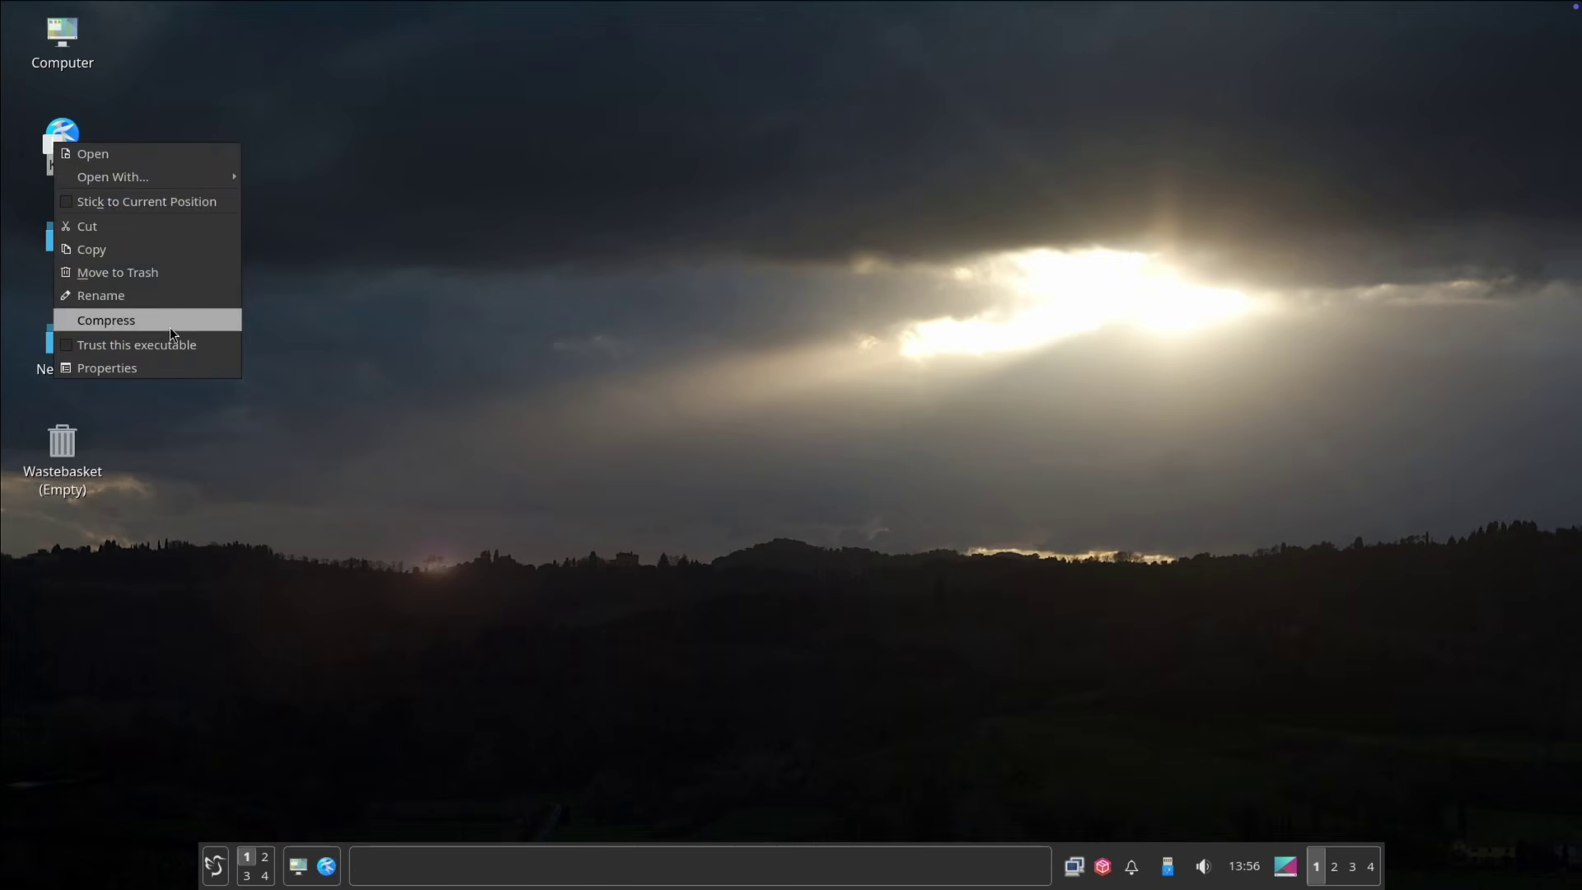
pyautogui.click(117, 272)
# - Remove Kate from quick launch, close the Kate window, and place a fresh Kate shortcut on the desktop
pyautogui.rightClick(327, 867)
pyautogui.click(382, 827)
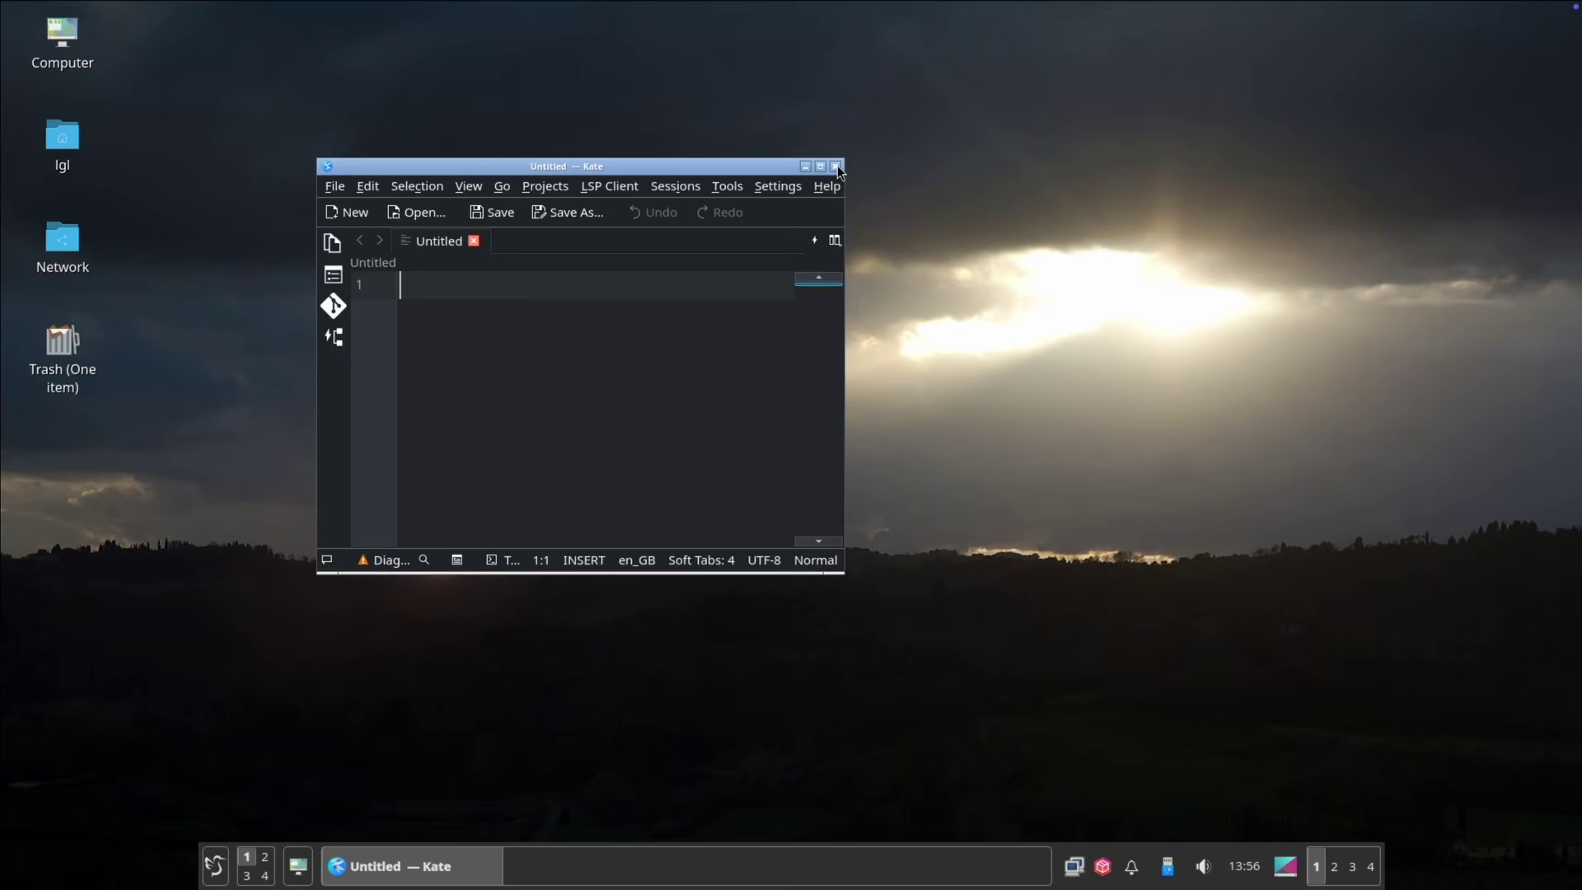
pyautogui.click(835, 166)
pyautogui.click(214, 866)
pyautogui.rightClick(245, 479)
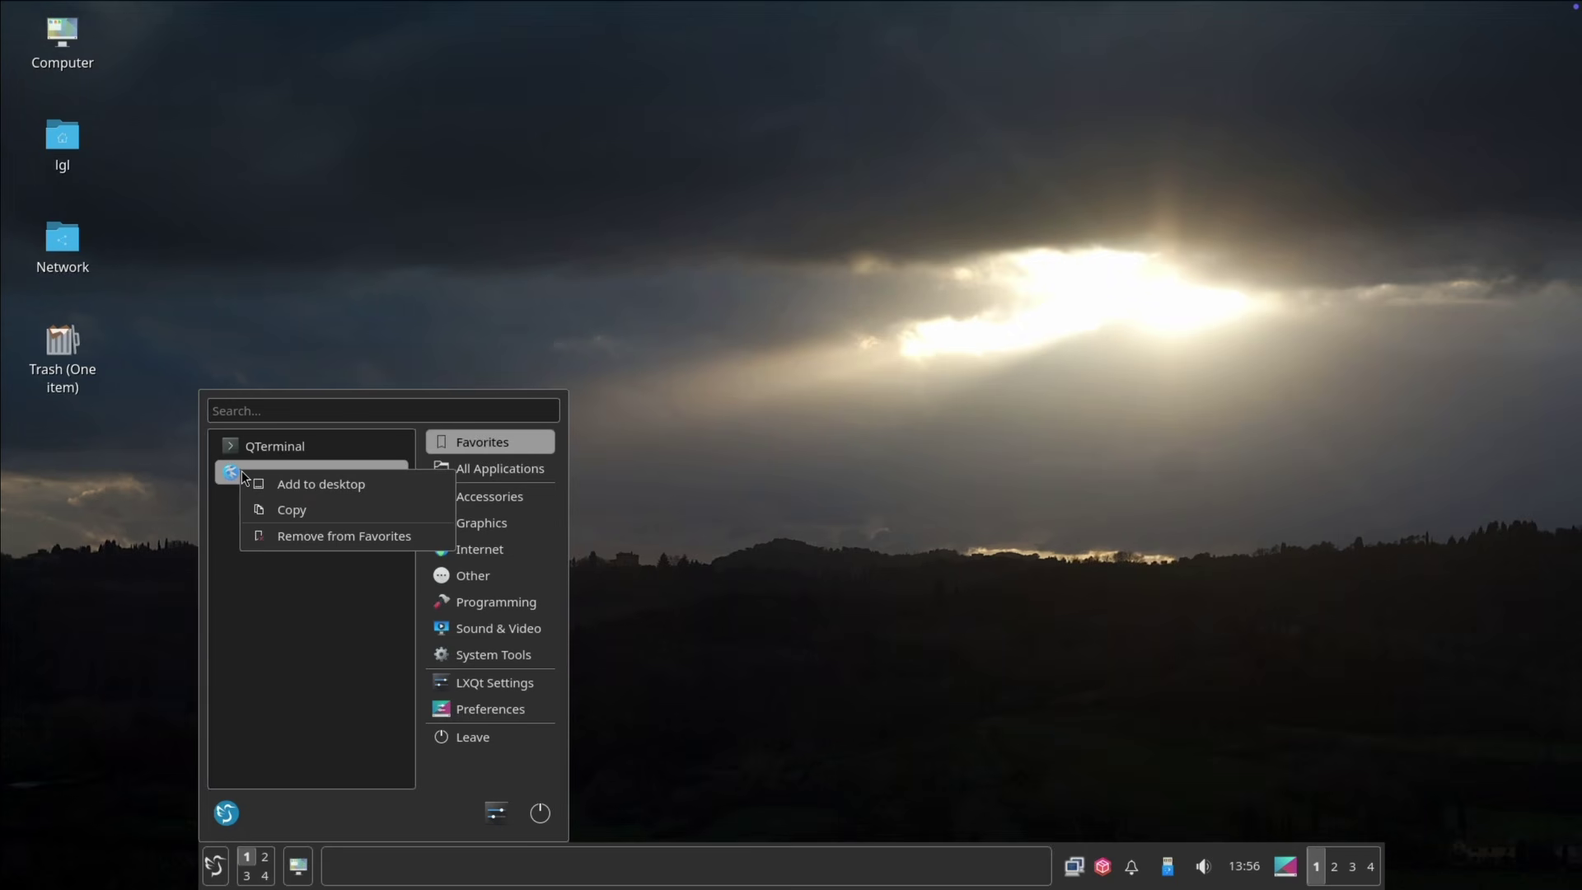
pyautogui.click(320, 484)
pyautogui.press('Escape')
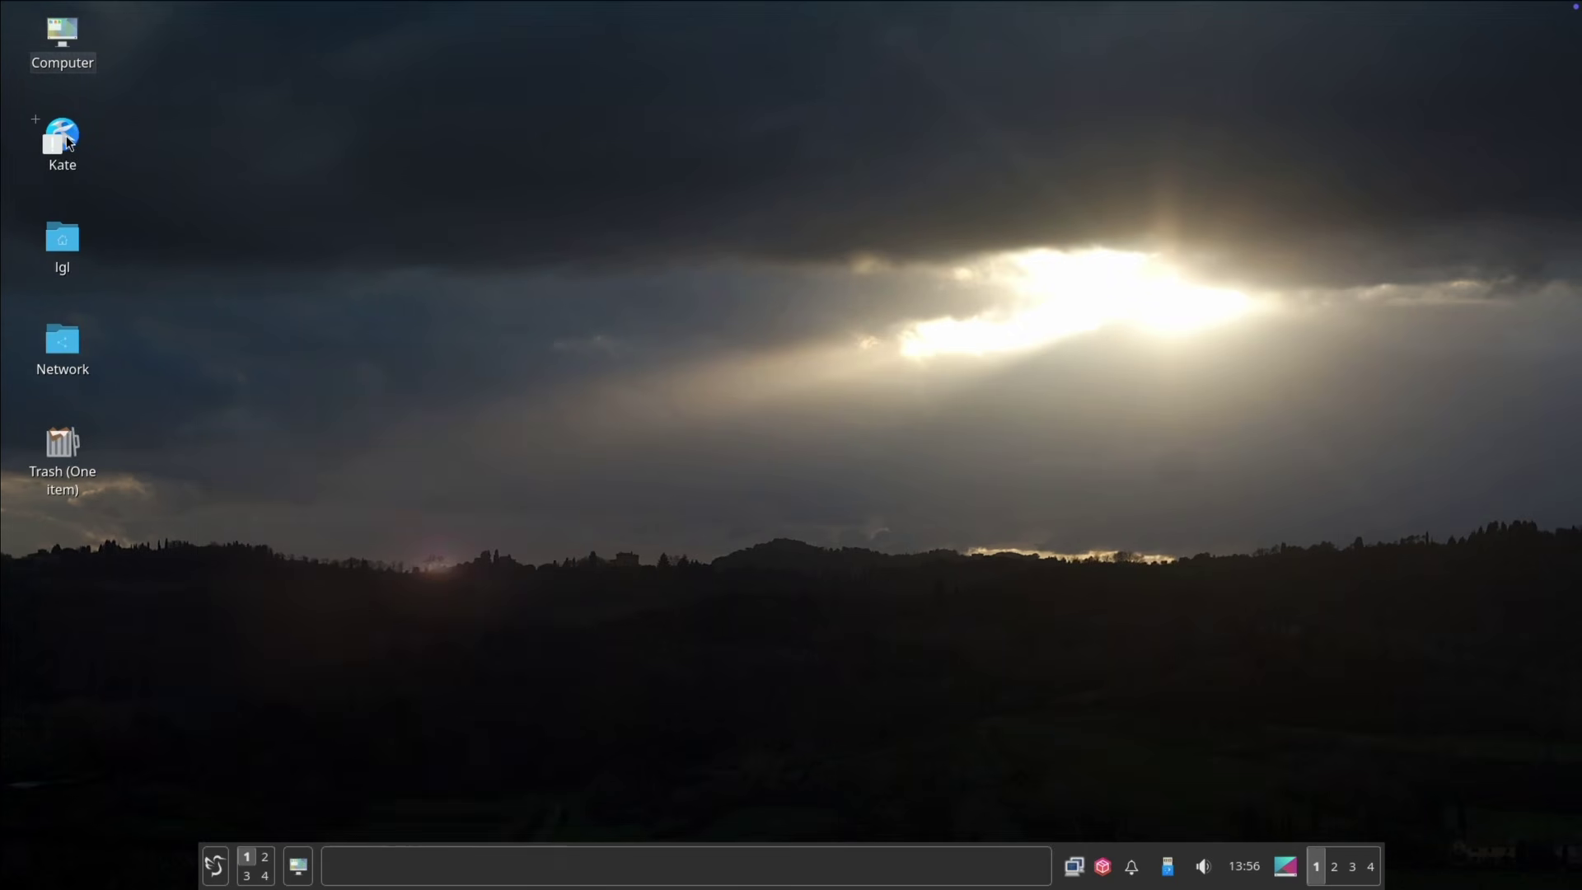
# - Pin the Kate shortcut into the panel's quick launch and hide all desktop items
pyautogui.moveTo(62, 138); pyautogui.dragTo(294, 870)
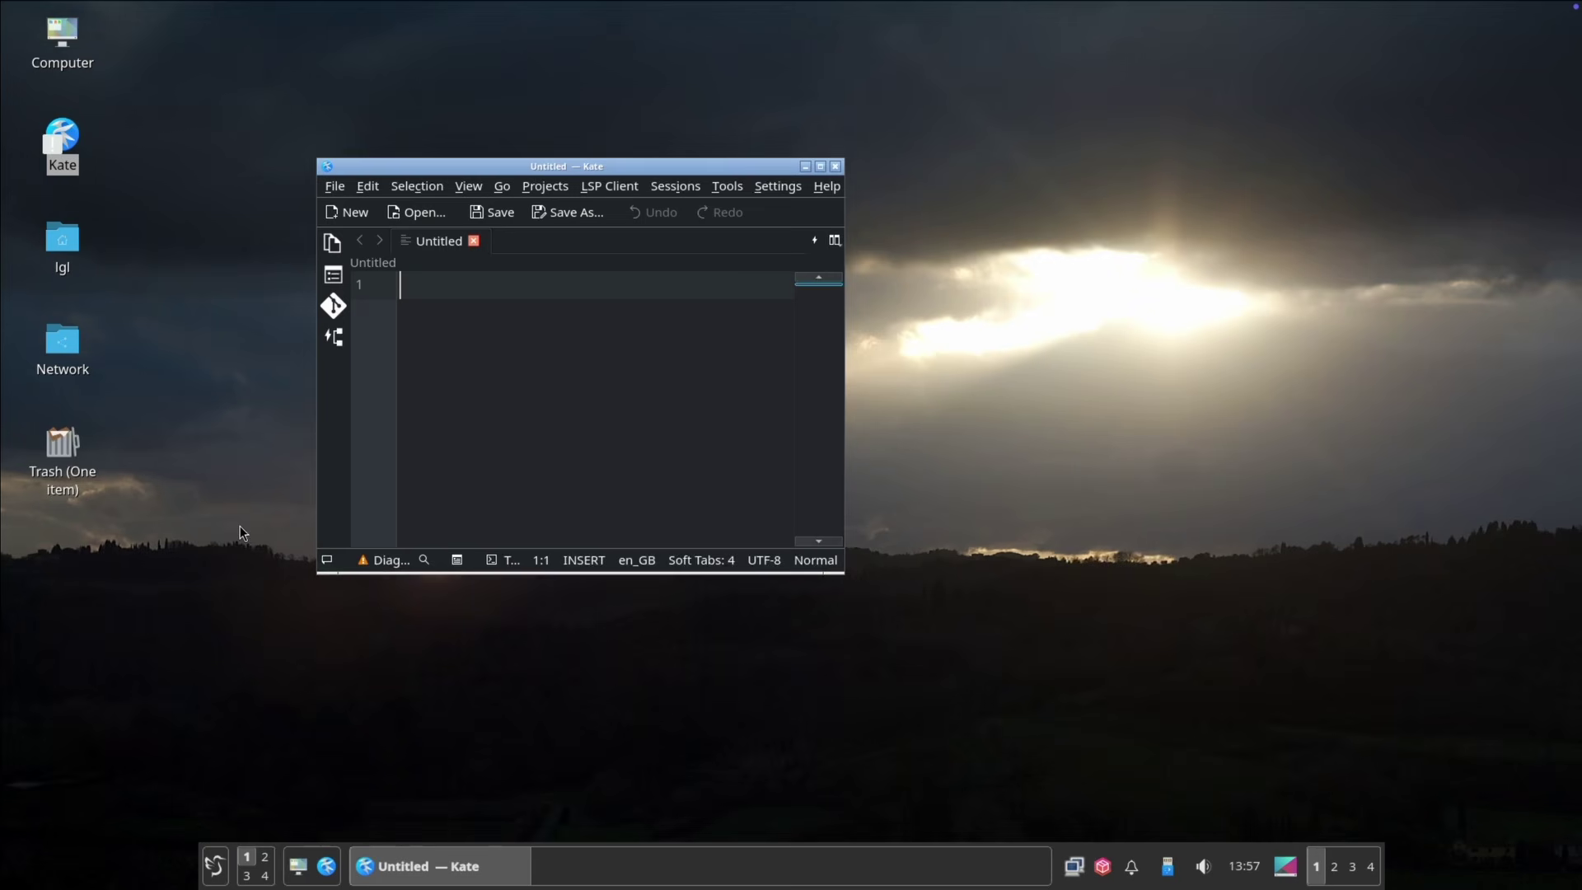
pyautogui.rightClick(327, 870)
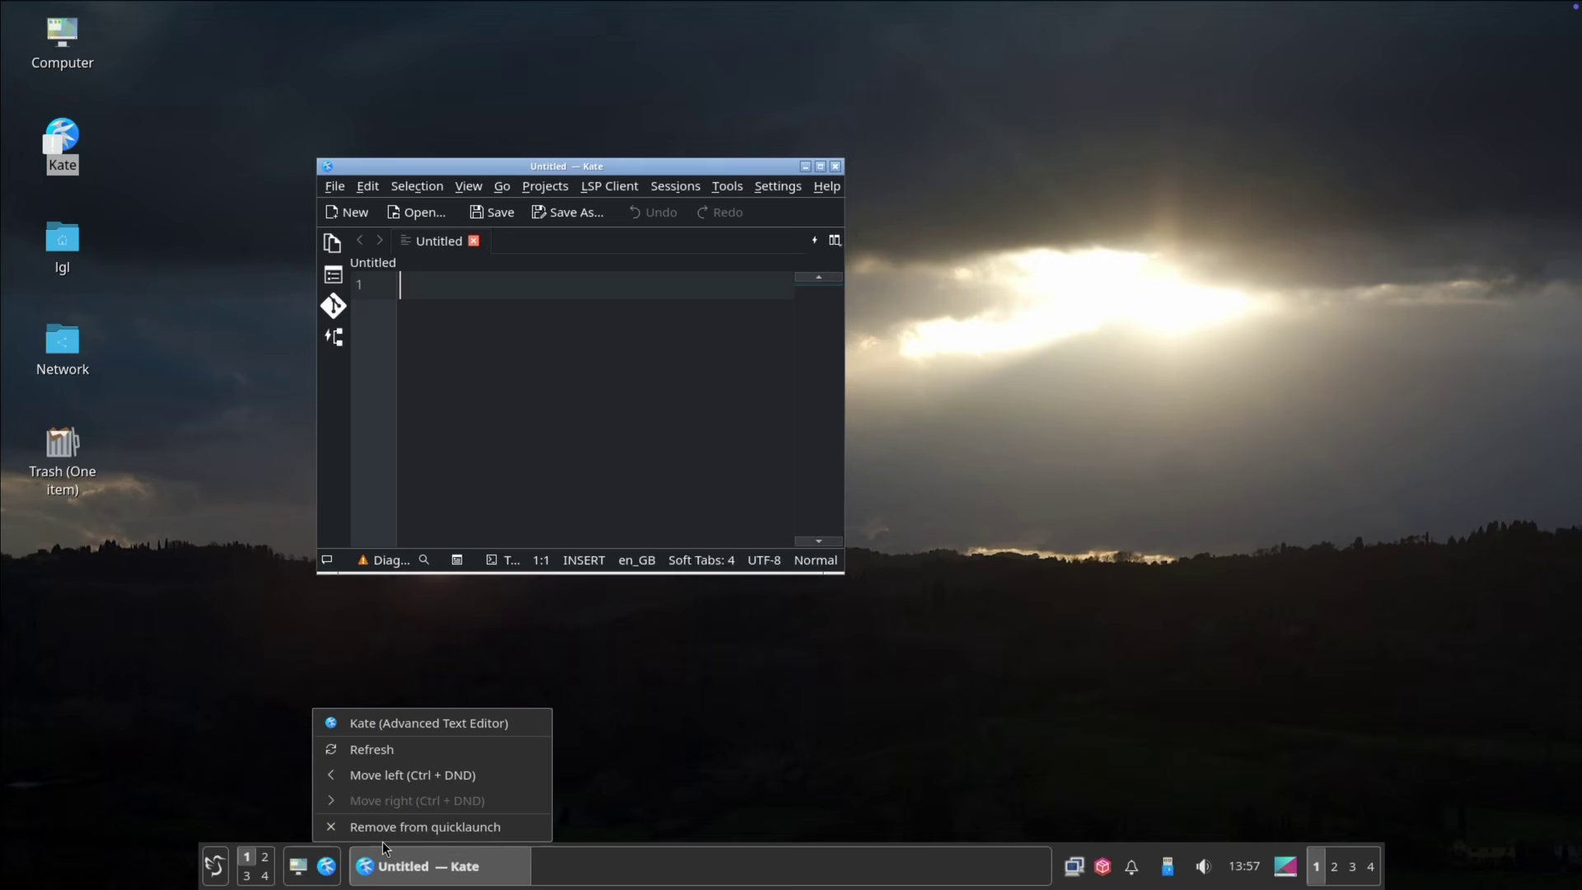
pyautogui.click(621, 739)
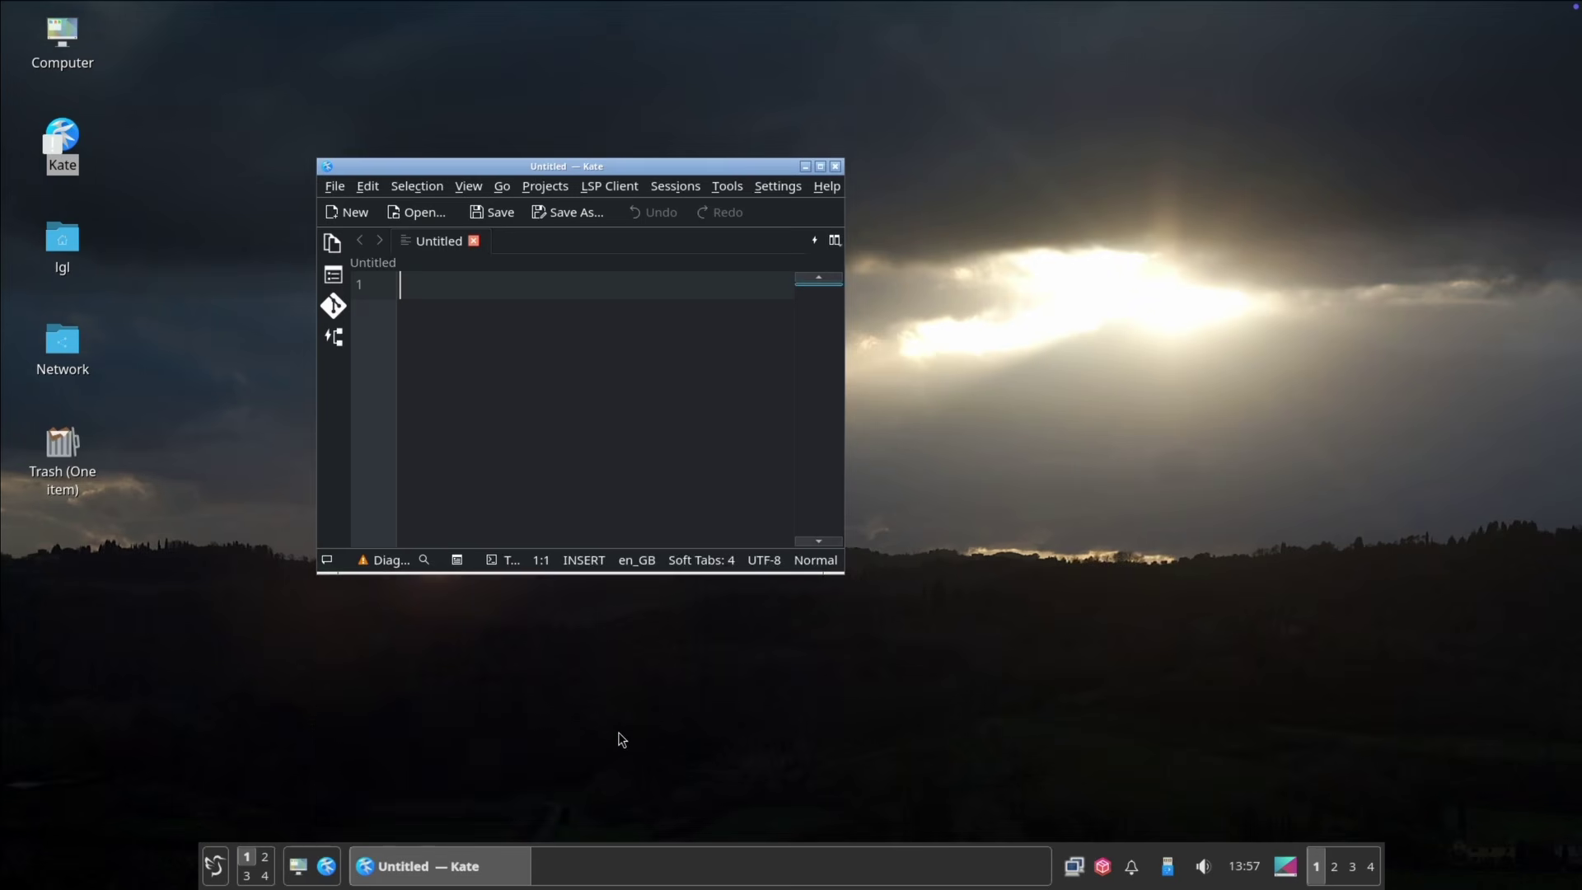
pyautogui.rightClick(735, 668)
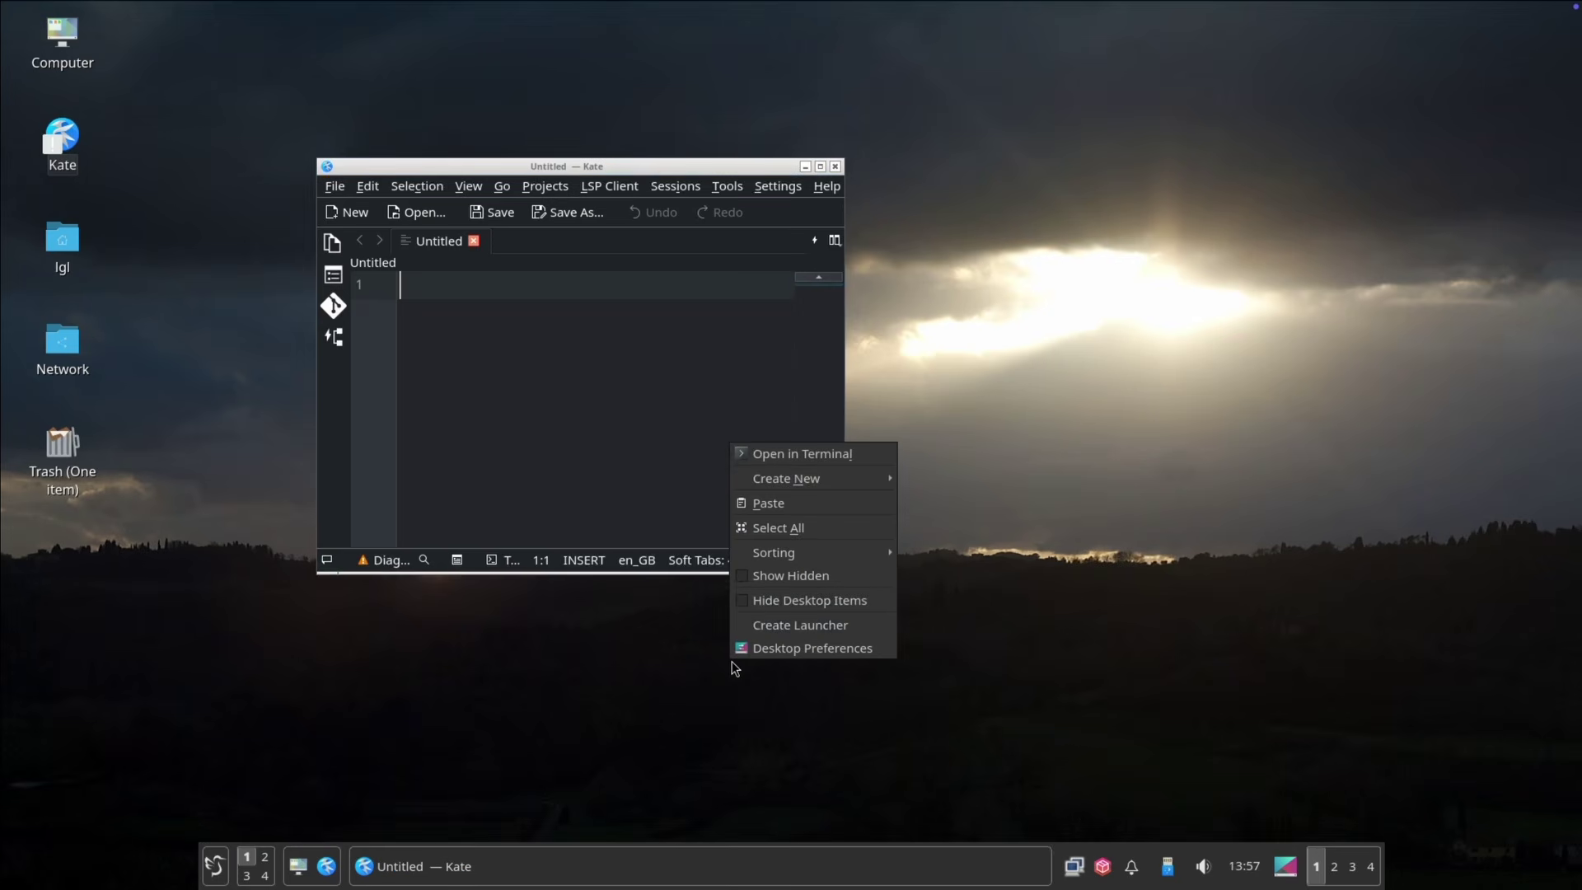
pyautogui.click(744, 606)
# - Close the empty Untitled Kate window with Alt+F4
pyautogui.hotkey('alt', 'F4')
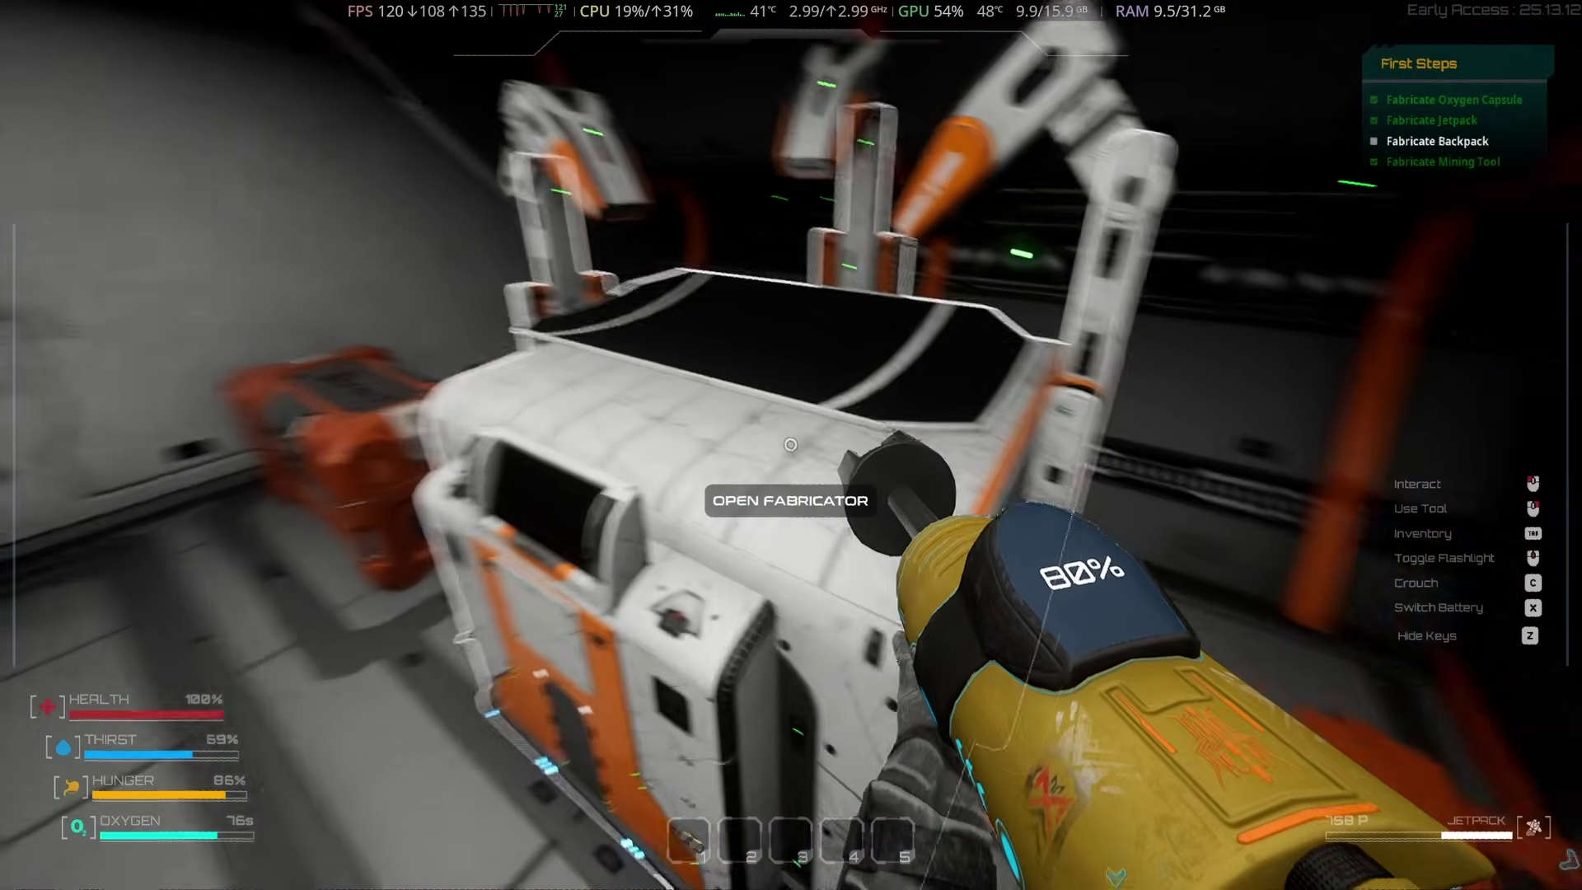
# - Craft a Scrapper from the fabricator's Equipments recipes and assign it to hotbar slot 2
pyautogui.click(790, 444)
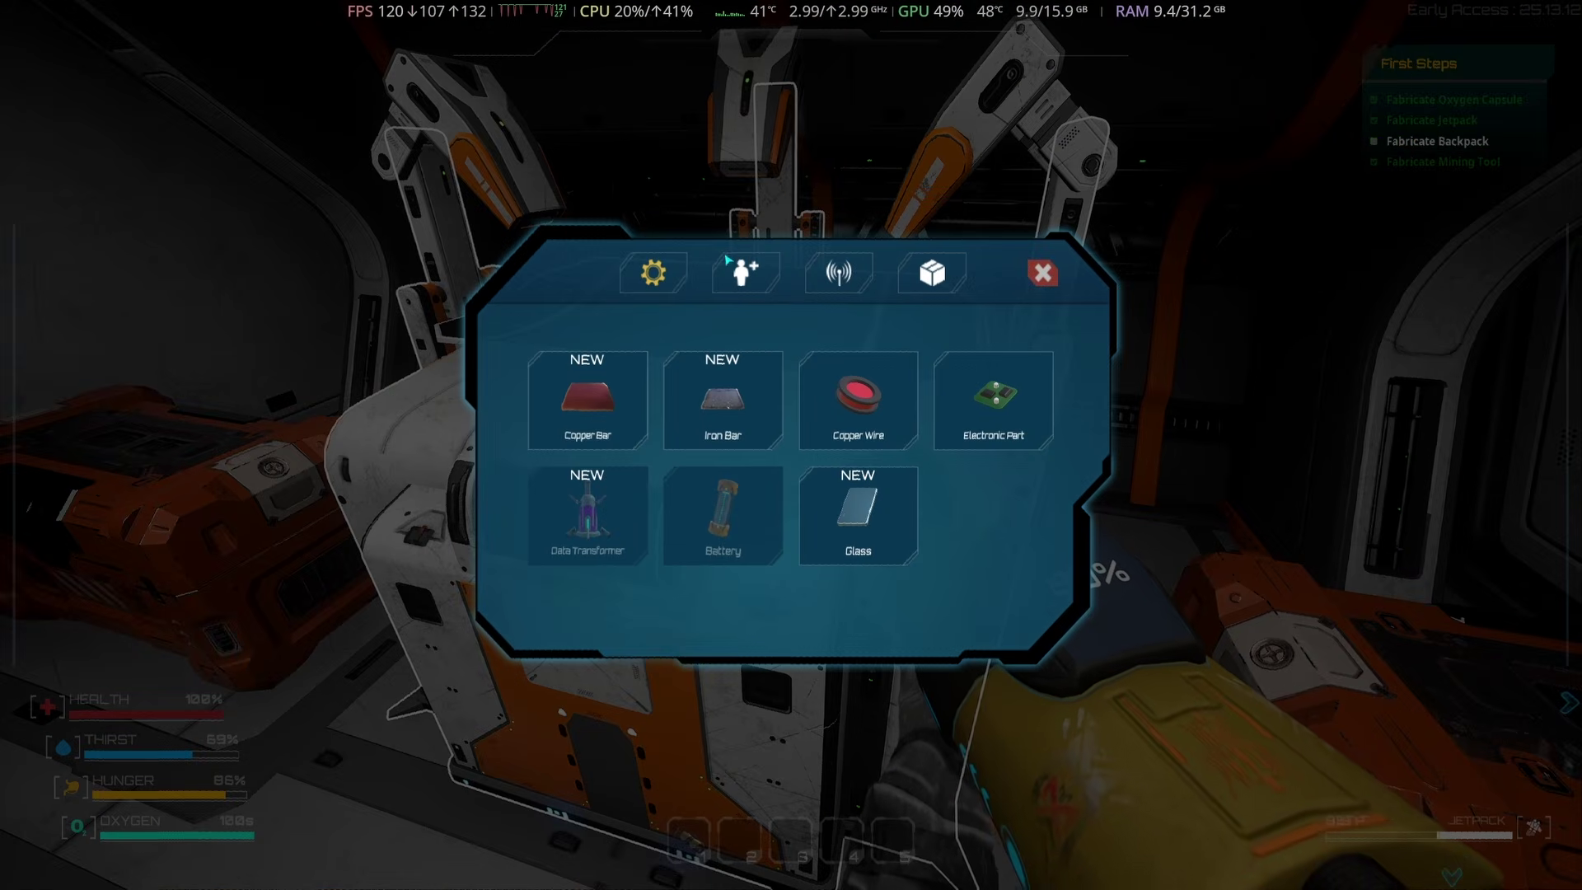
pyautogui.click(730, 262)
pyautogui.click(839, 280)
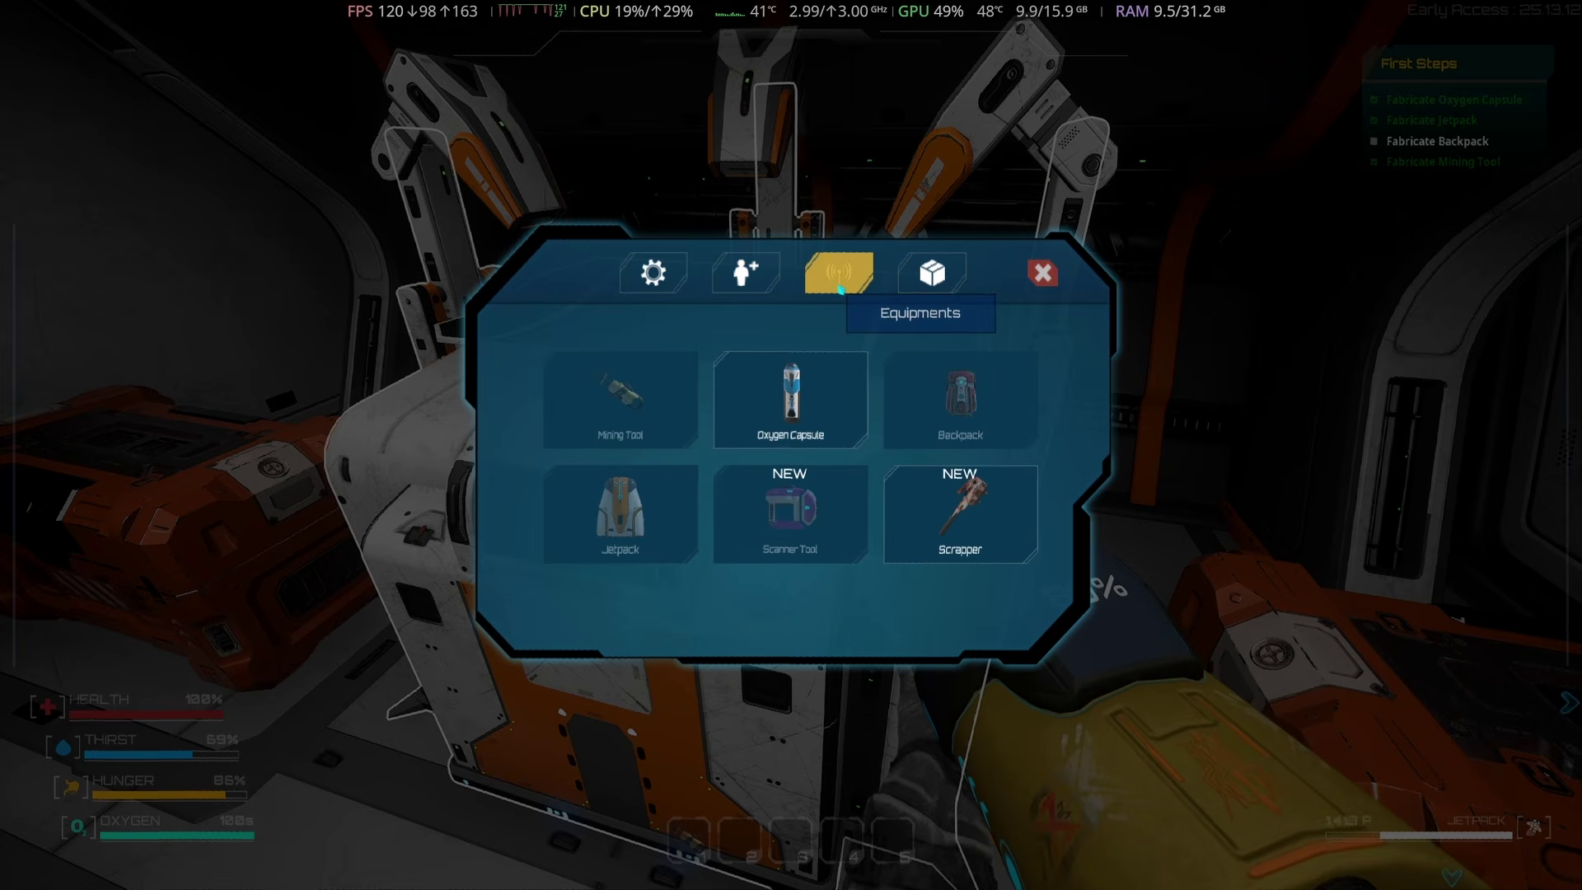
pyautogui.click(973, 511)
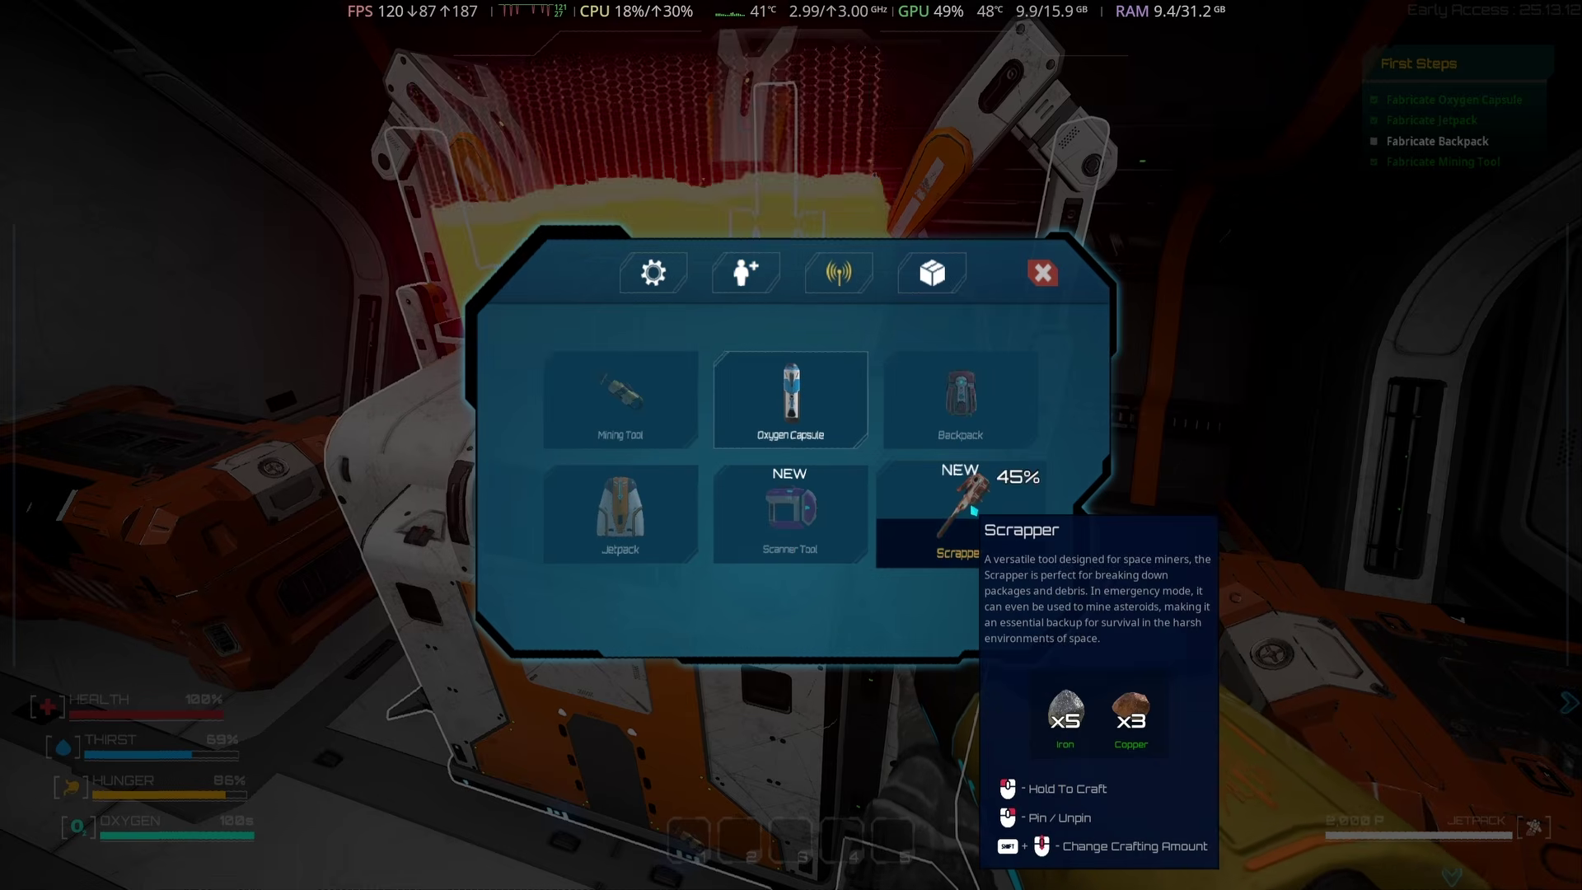
pyautogui.press('Escape')
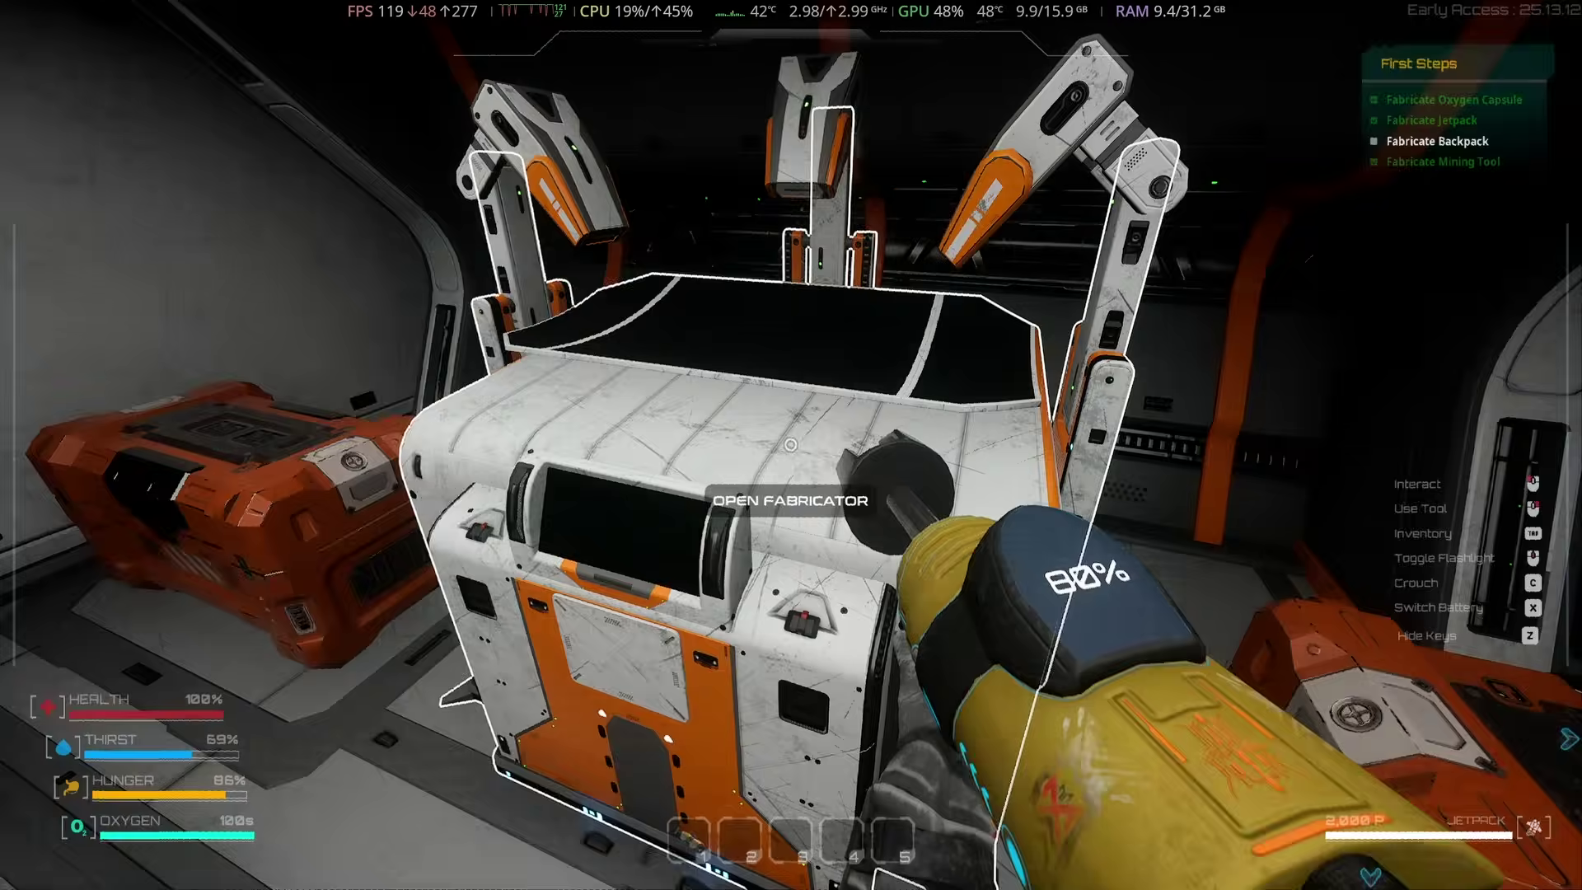
pyautogui.press('Tab')
pyautogui.press('2')
pyautogui.press('Tab')
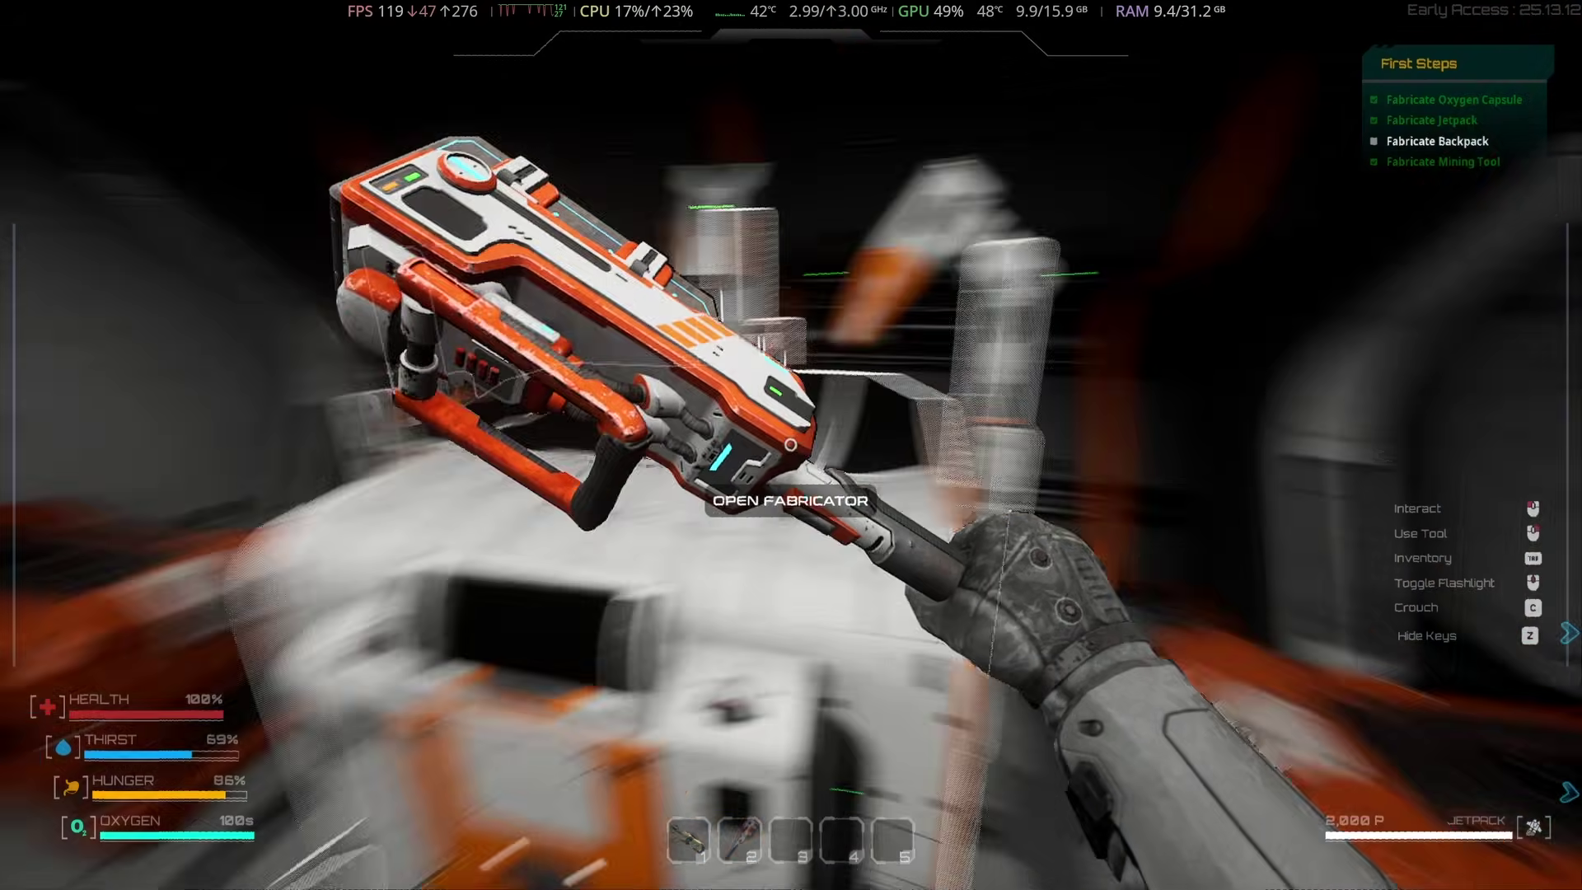
# - Fly out through the airlock into the asteroid field up to the floating Fabric Package and scrap it
pyautogui.press('w')
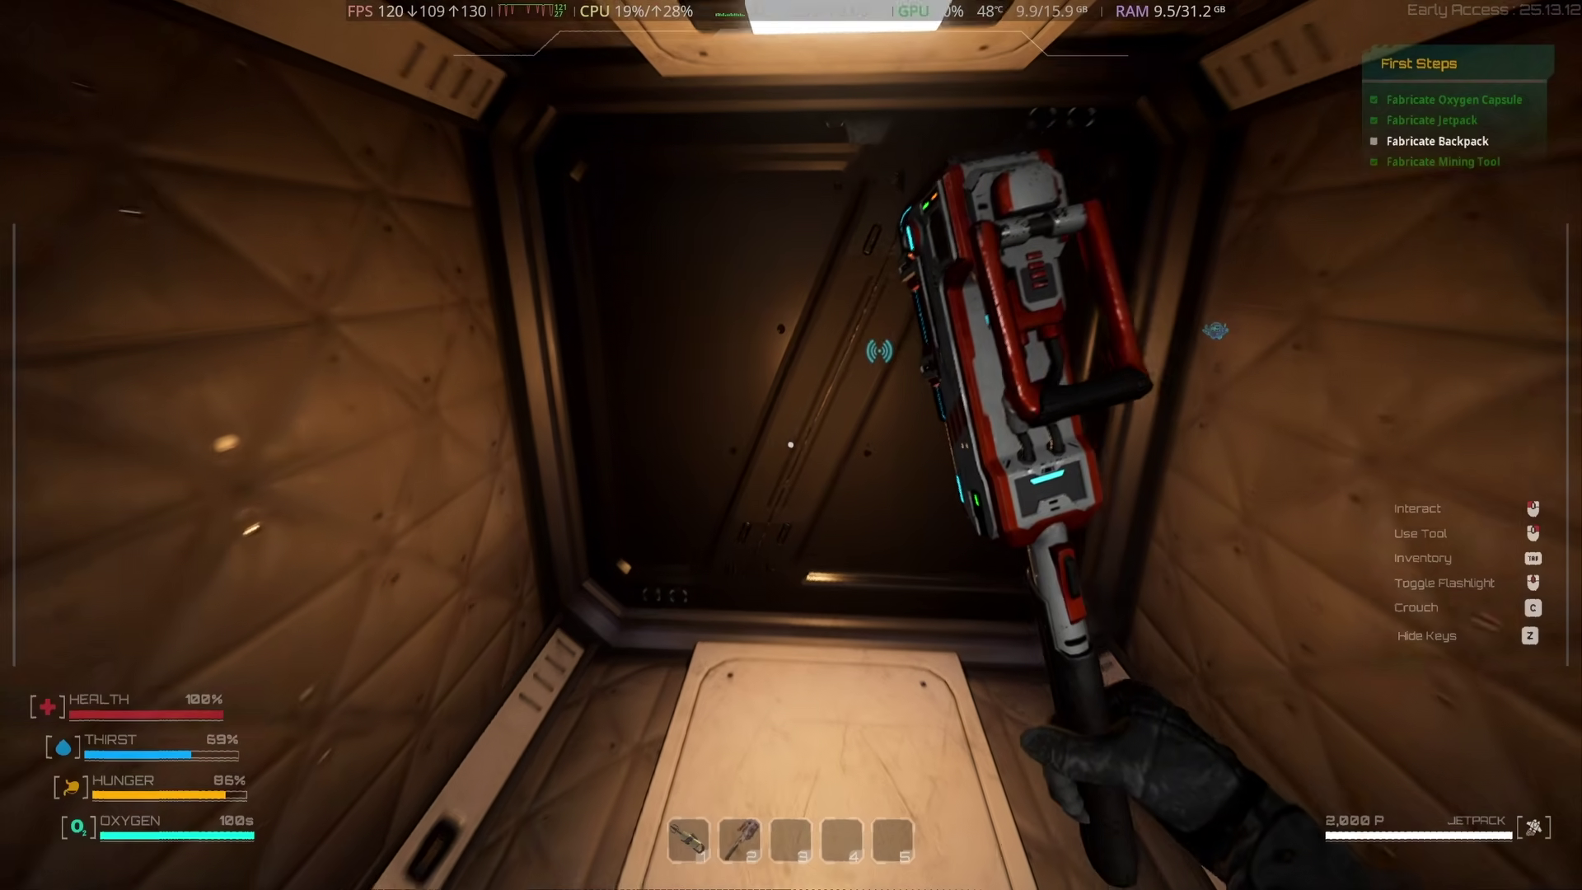
pyautogui.press('w')
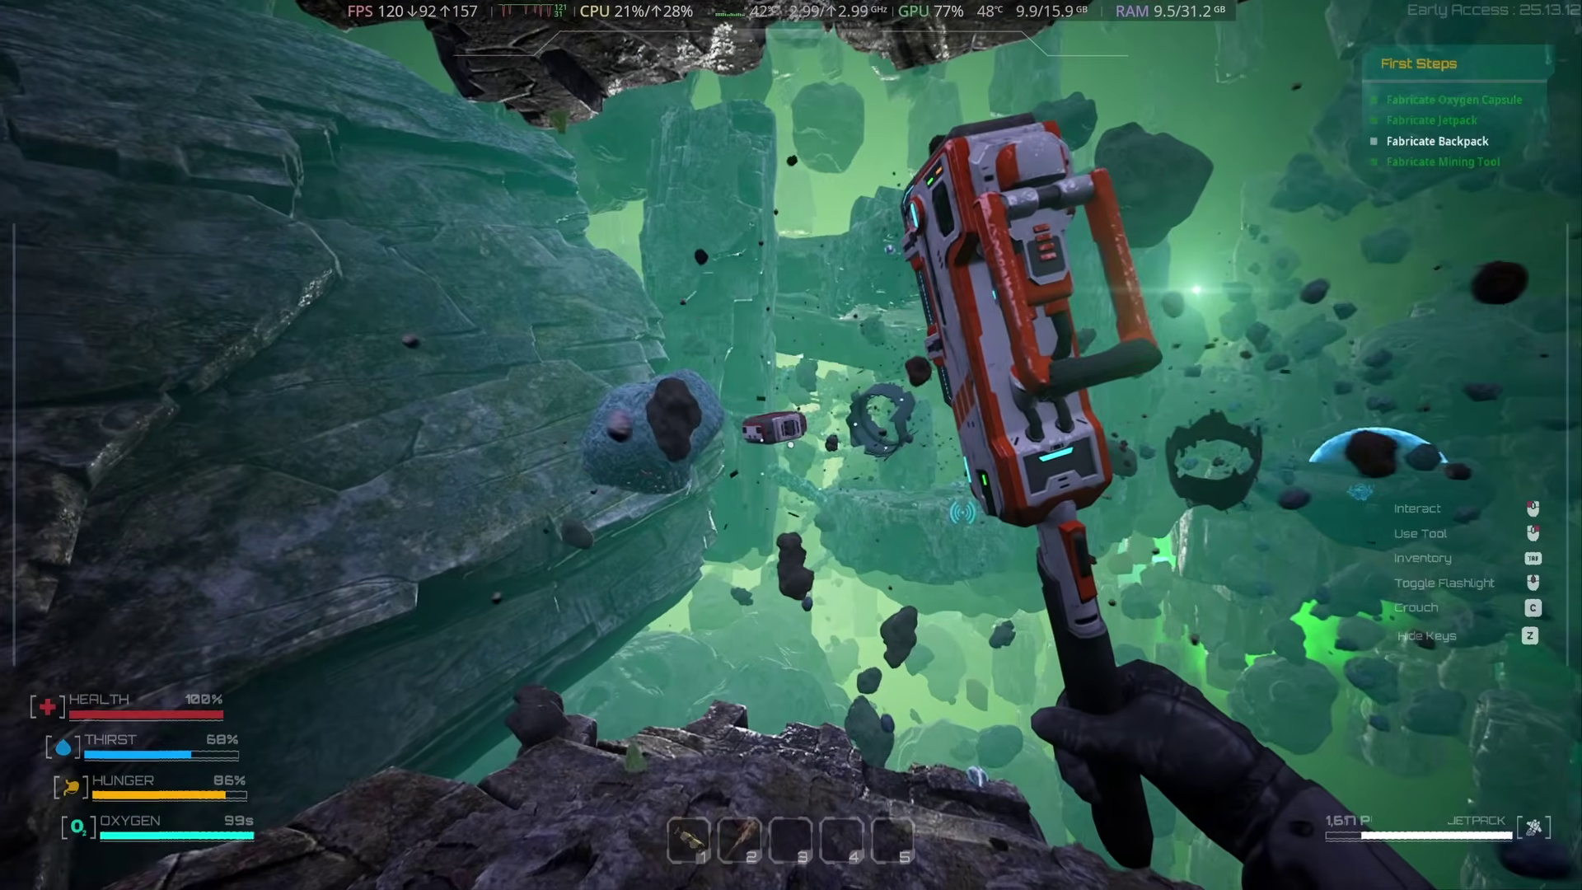
pyautogui.press('w')
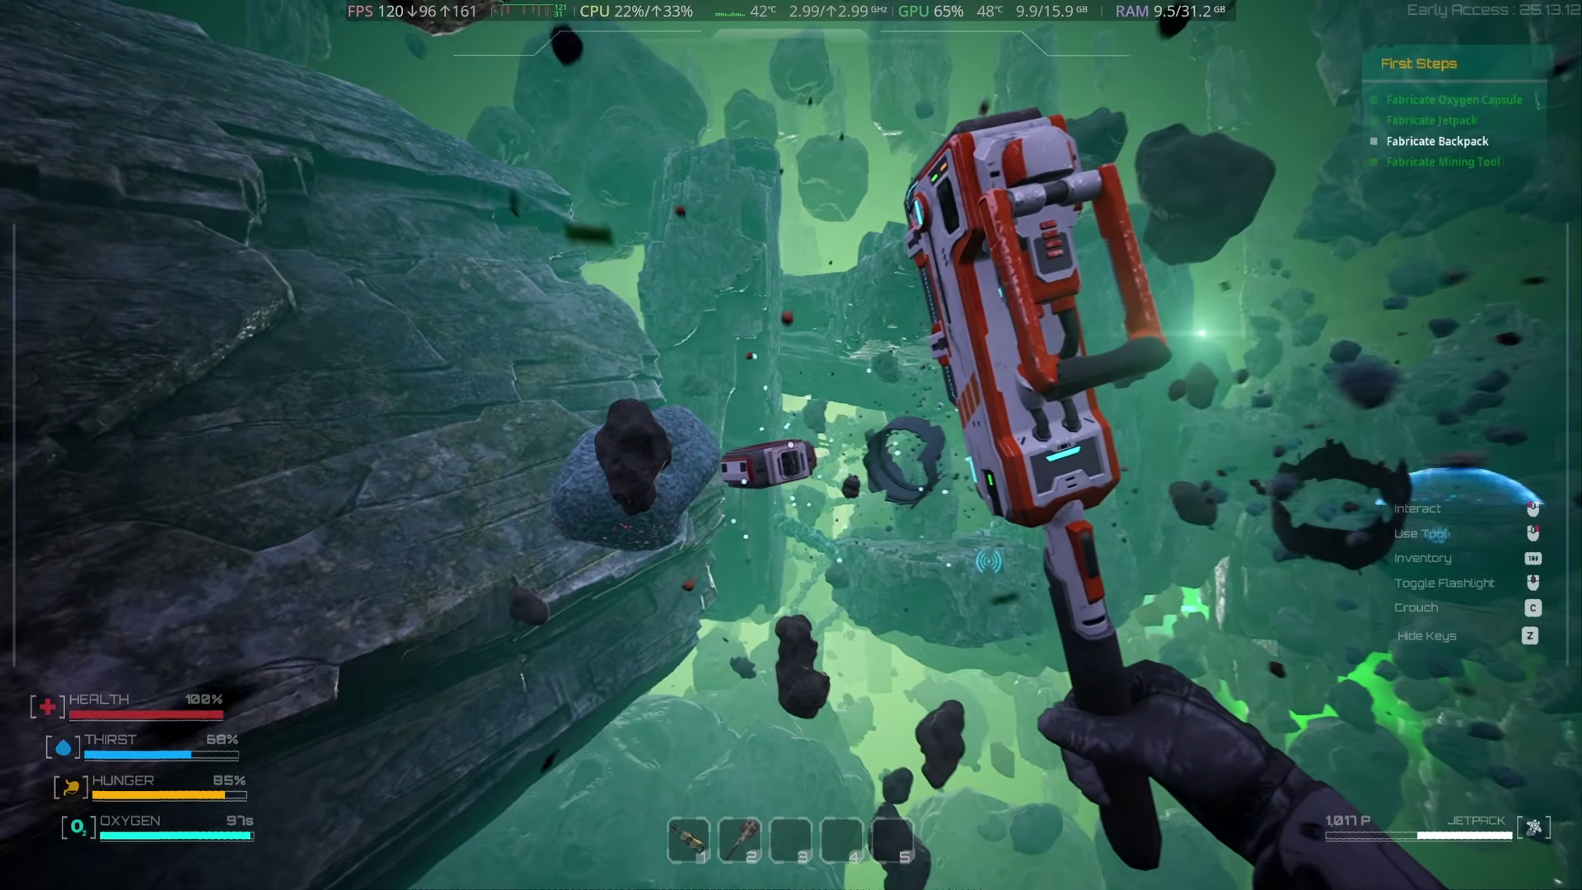
pyautogui.press('w')
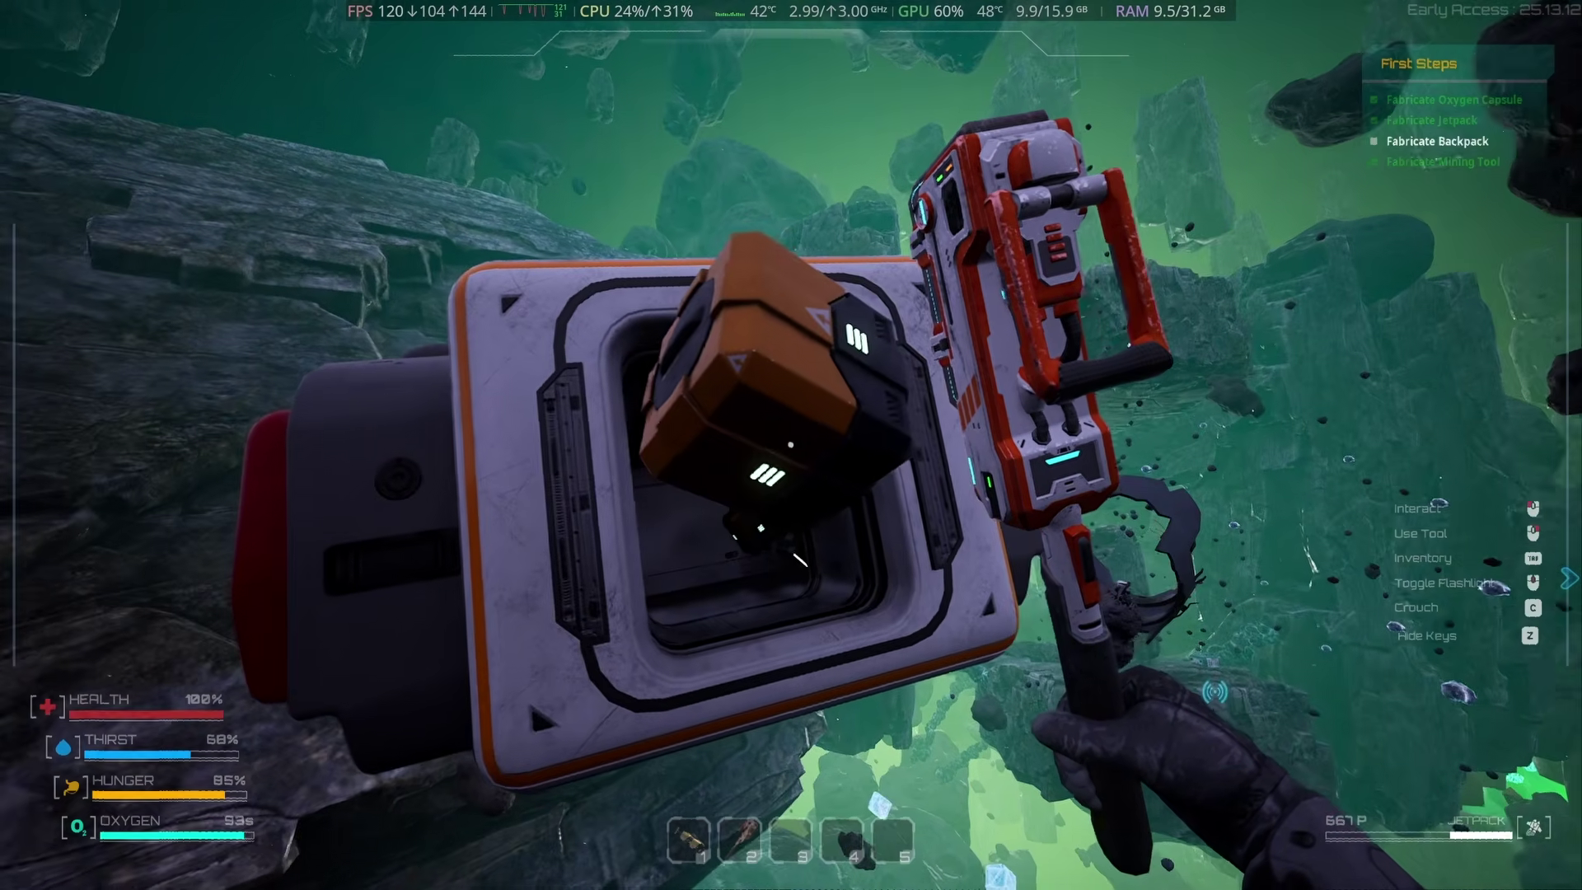
pyautogui.moveTo(791, 445)
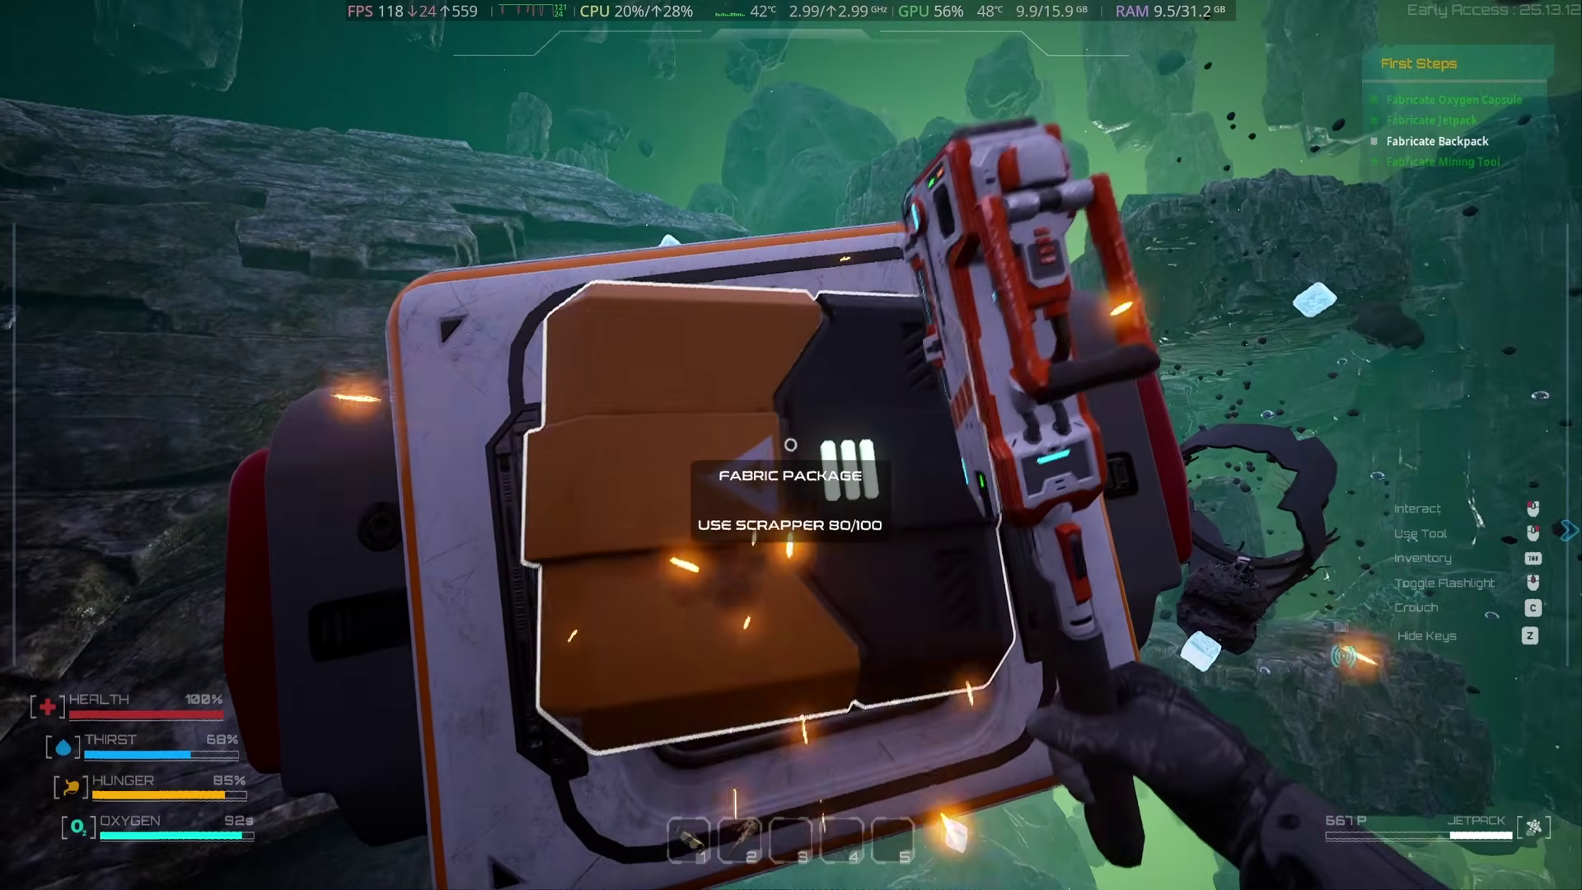